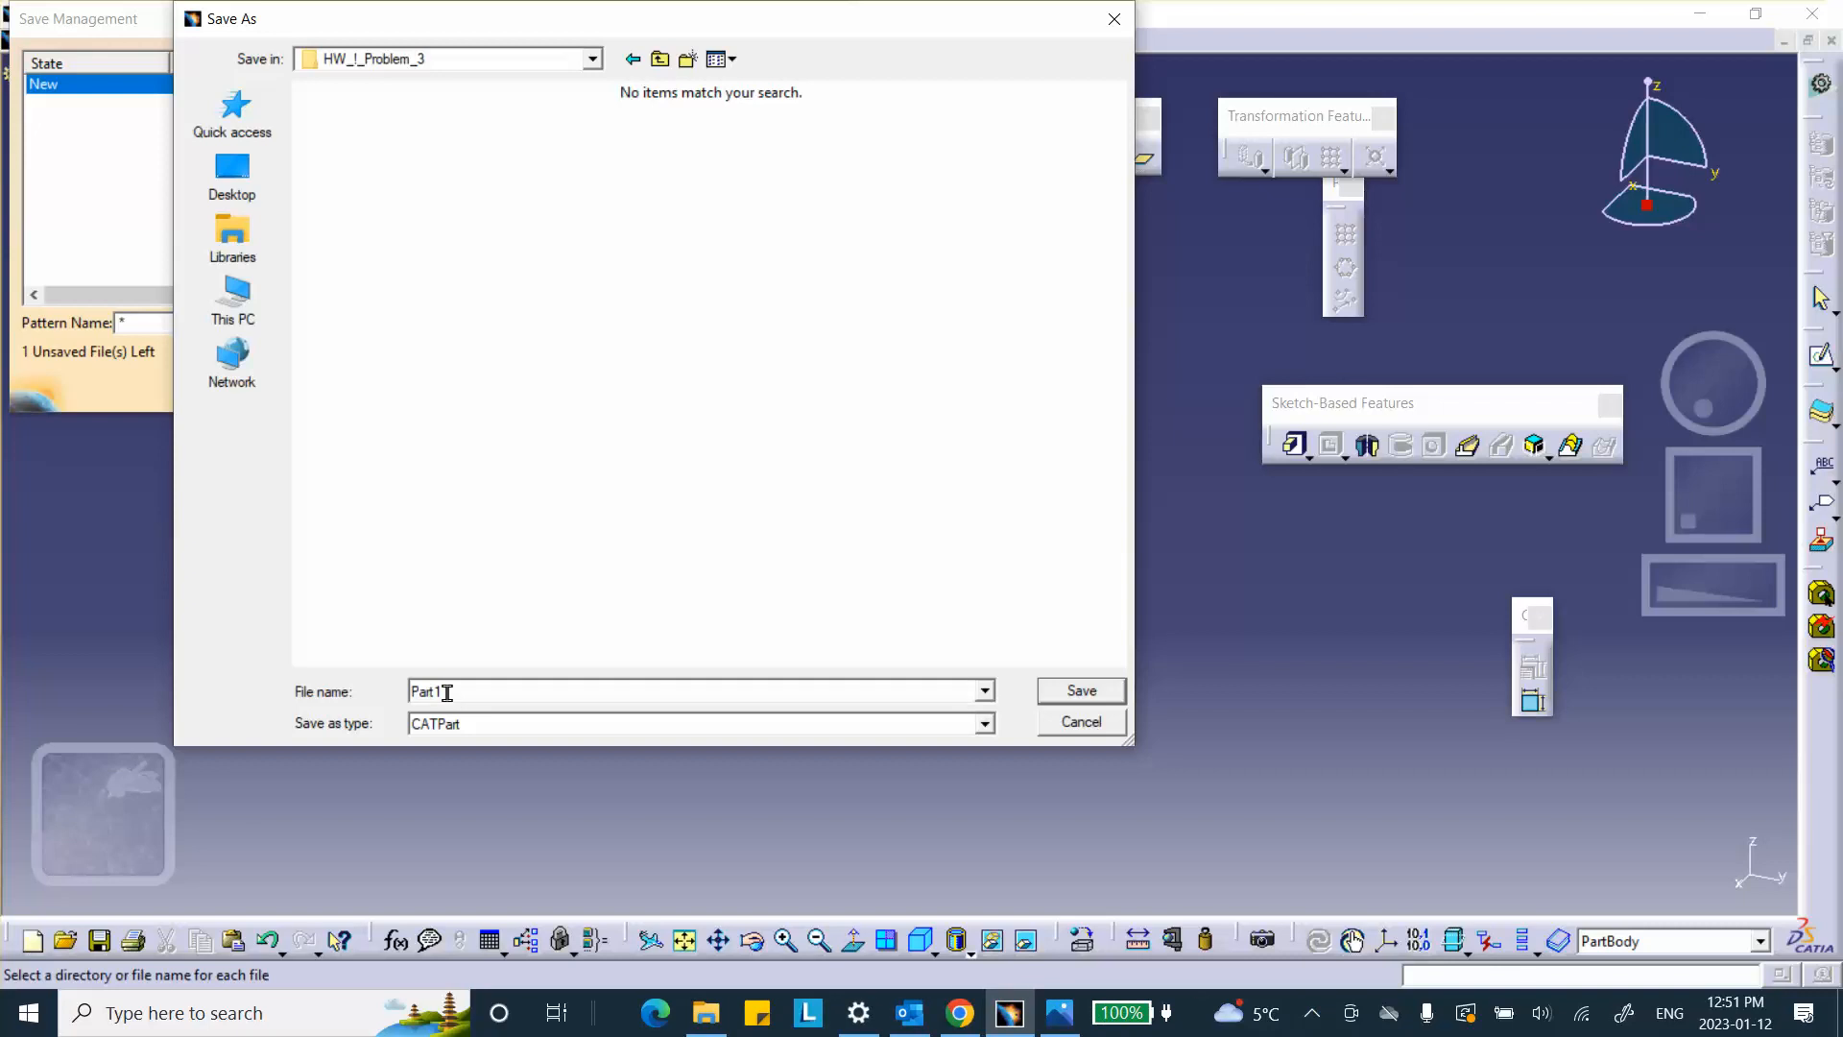
Step: Save the new part in the HW_!_Problem_3 folder under the file name connecting-rod
{"action": "double_click", "coordinate": [446, 692]}
{"action": "type", "text": "connecting-rod"}
{"action": "left_click", "coordinate": [1086, 690]}
{"action": "left_click", "coordinate": [691, 388]}
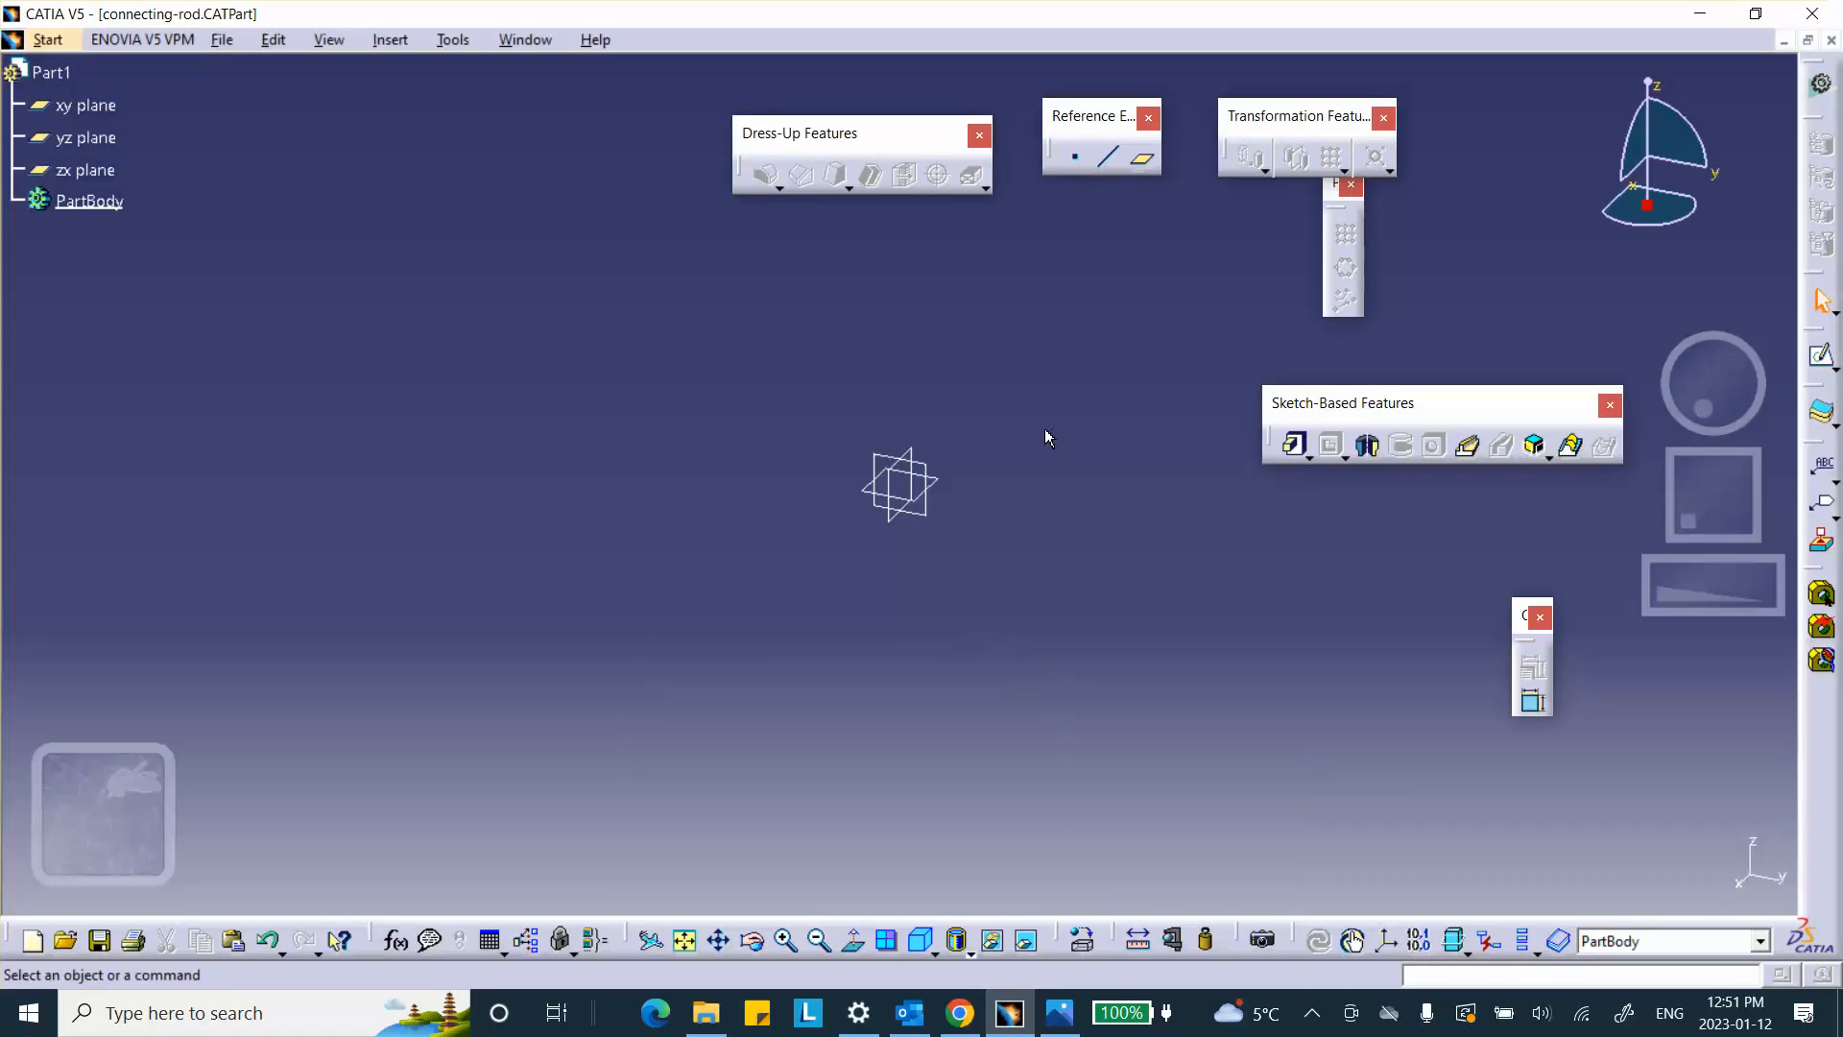
Step: Start a sketch on the xy plane and move the User Selection Filter toolbar clear of the sketching area
{"action": "left_click", "coordinate": [936, 483]}
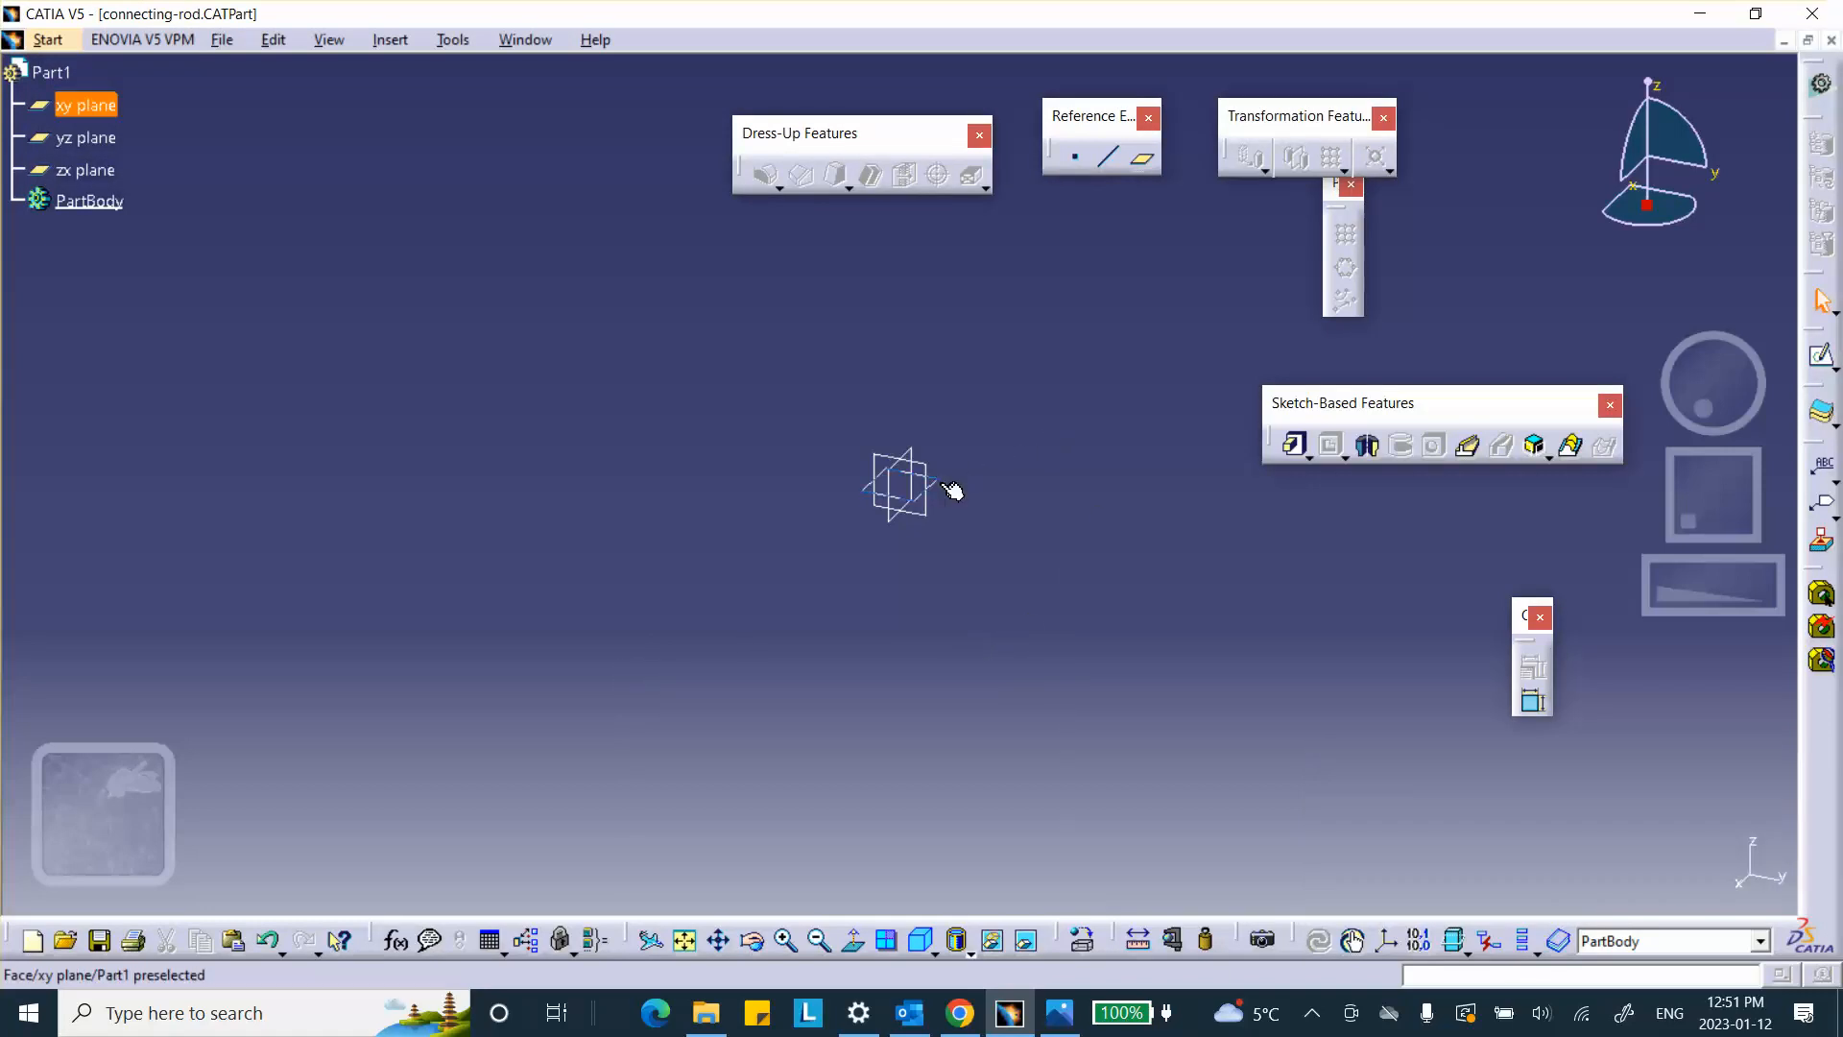
{"action": "left_click", "coordinate": [1821, 362]}
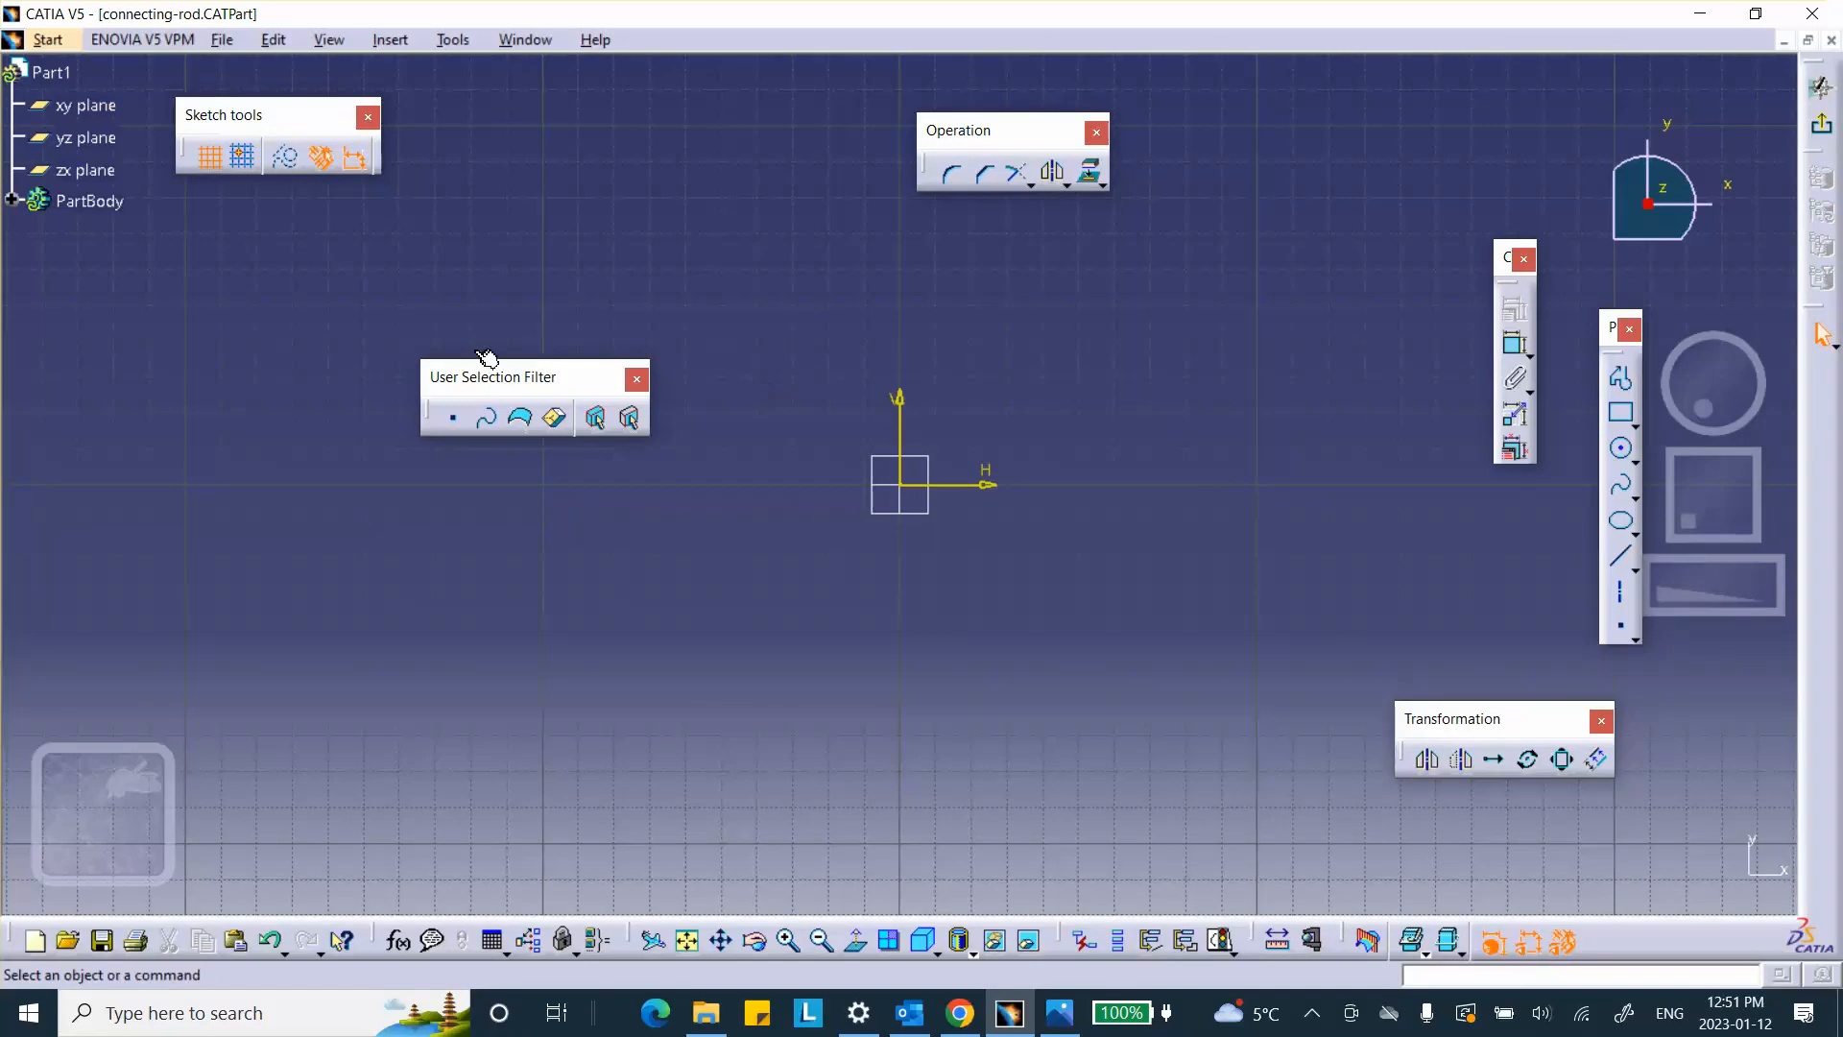
{"action": "left_click_drag", "start_coordinate": [489, 378], "coordinate": [553, 145]}
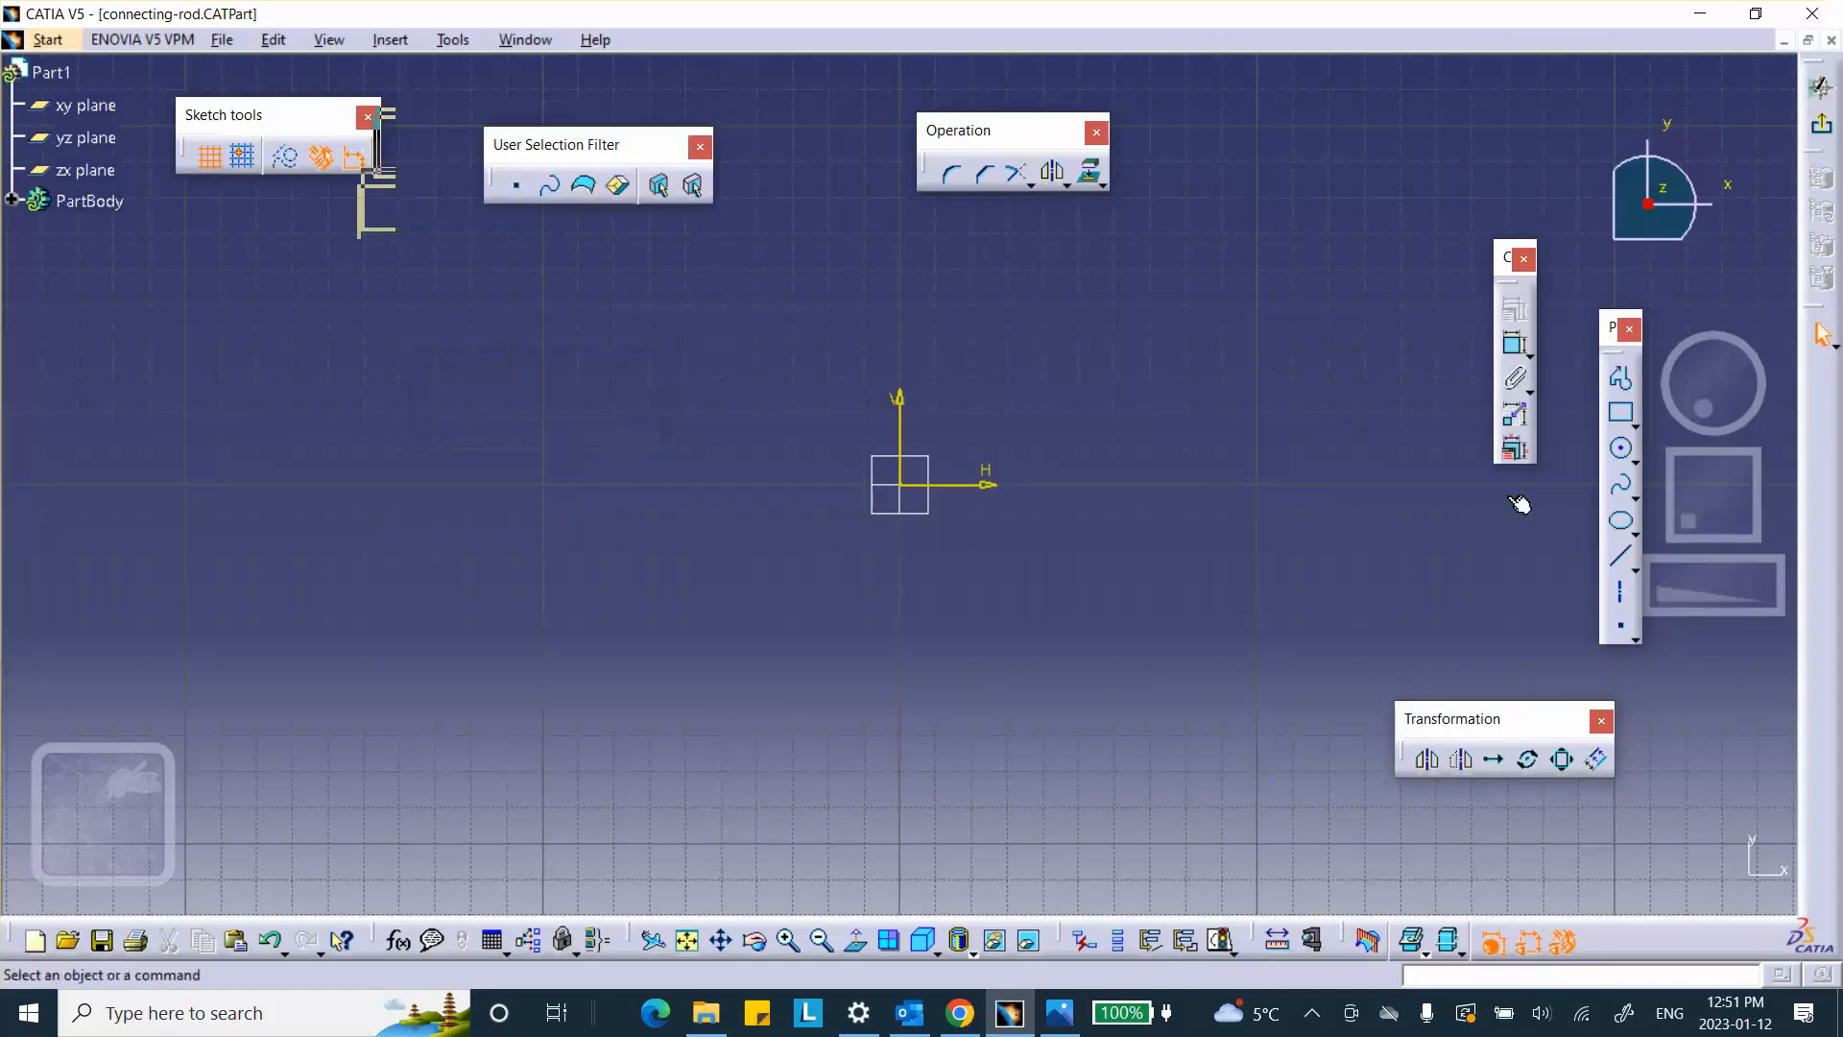
Step: Sketch a long horizontal centered rectangle around the origin, with its centre on the horizontal axis slightly left of the origin
{"action": "left_click", "coordinate": [1636, 425]}
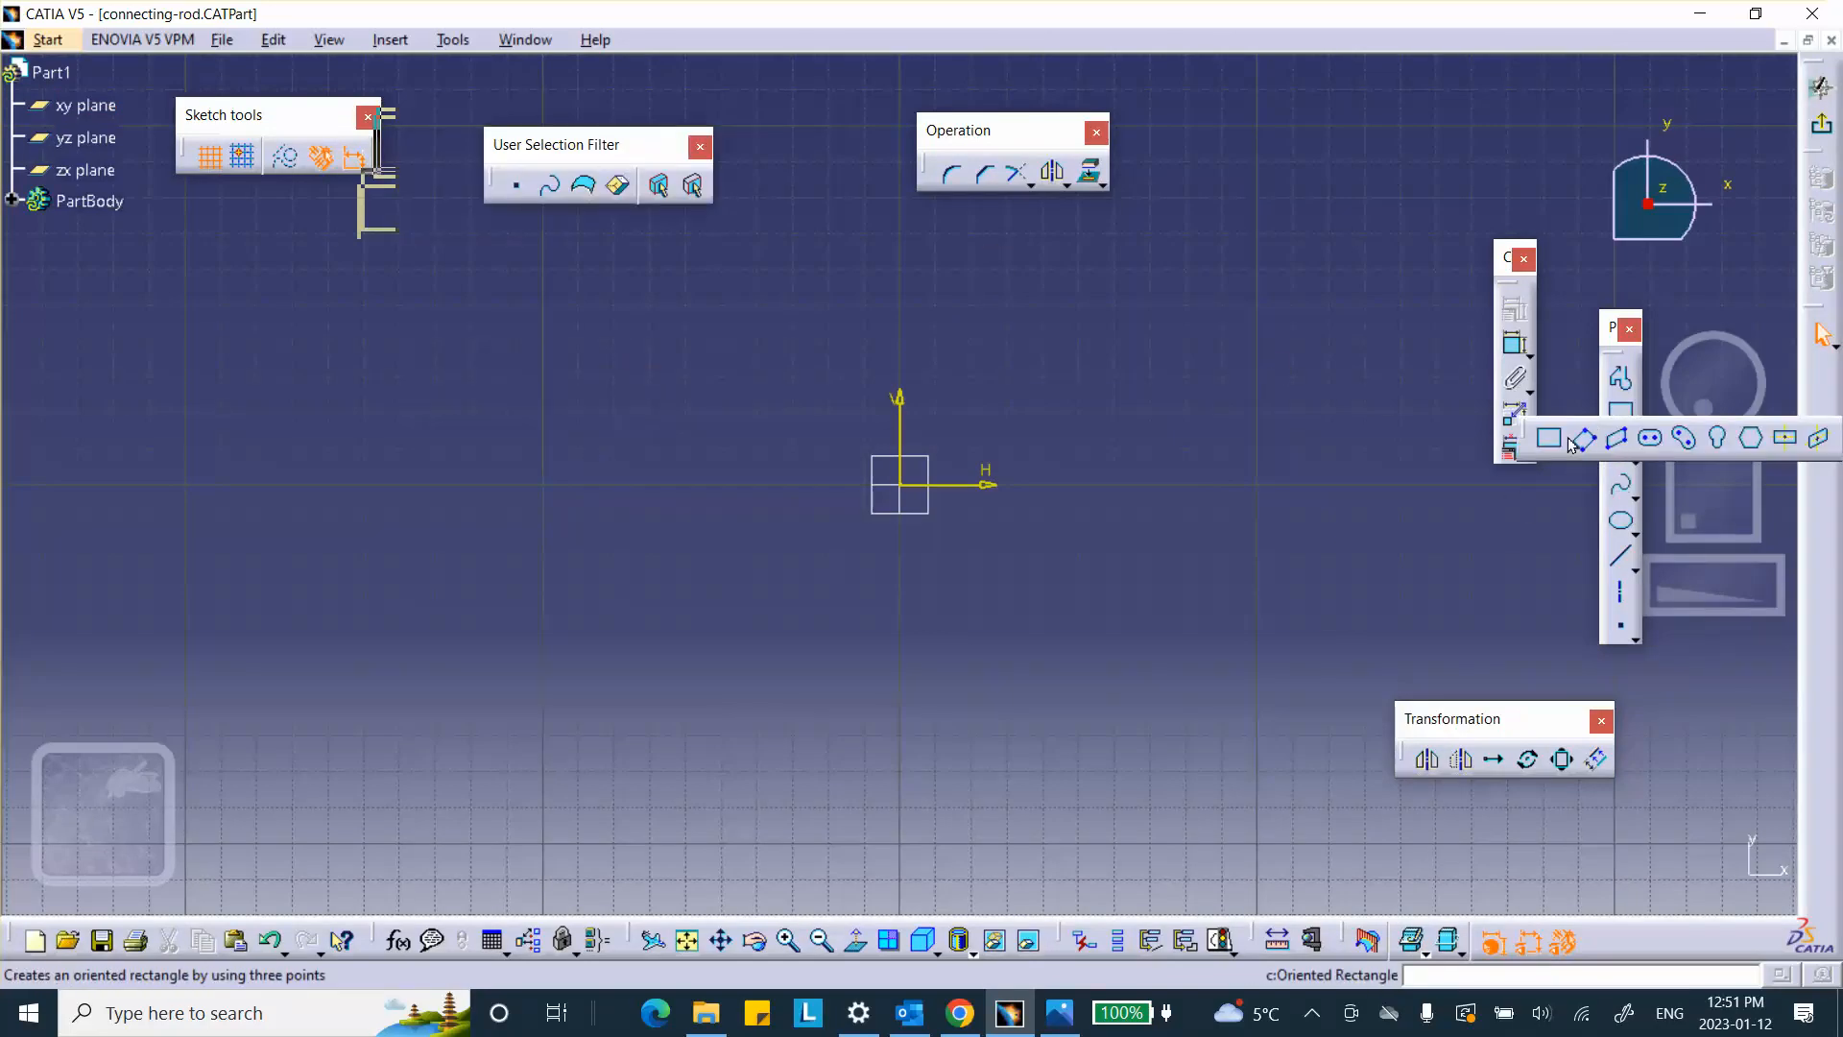
{"action": "left_click", "coordinate": [1789, 443]}
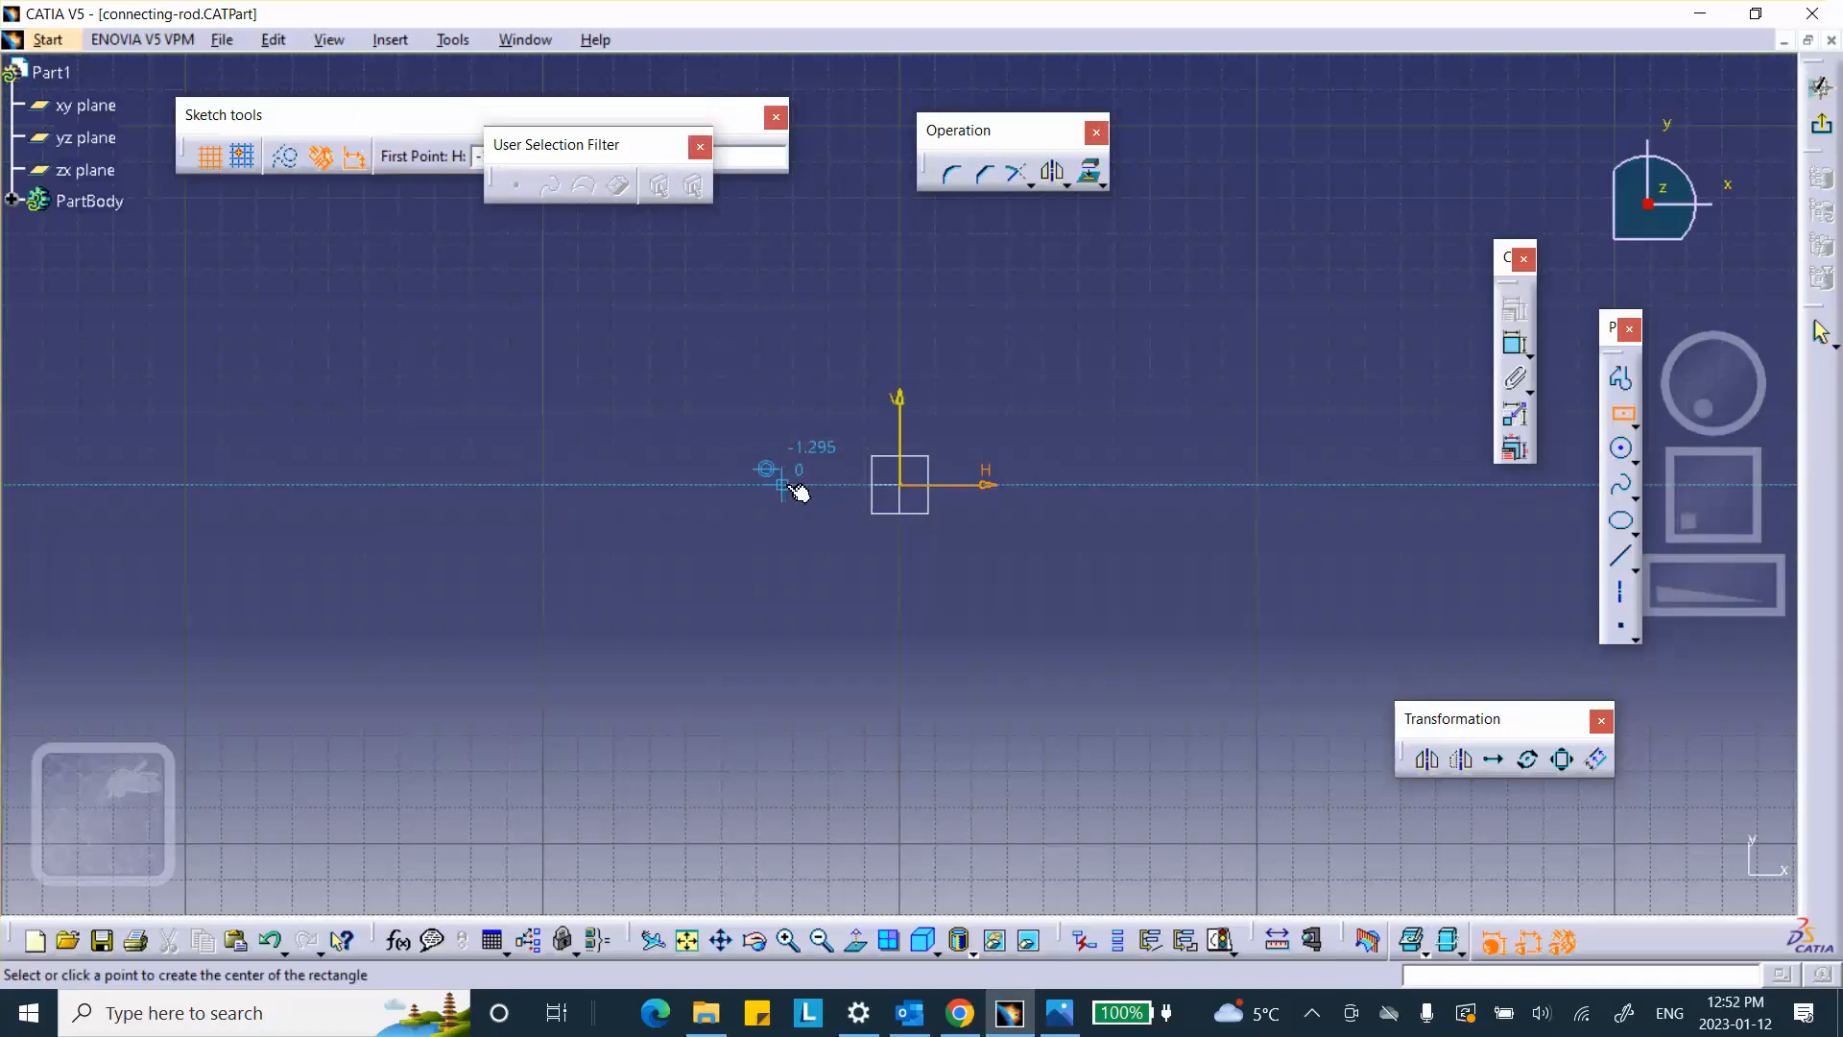
{"action": "left_click", "coordinate": [789, 485]}
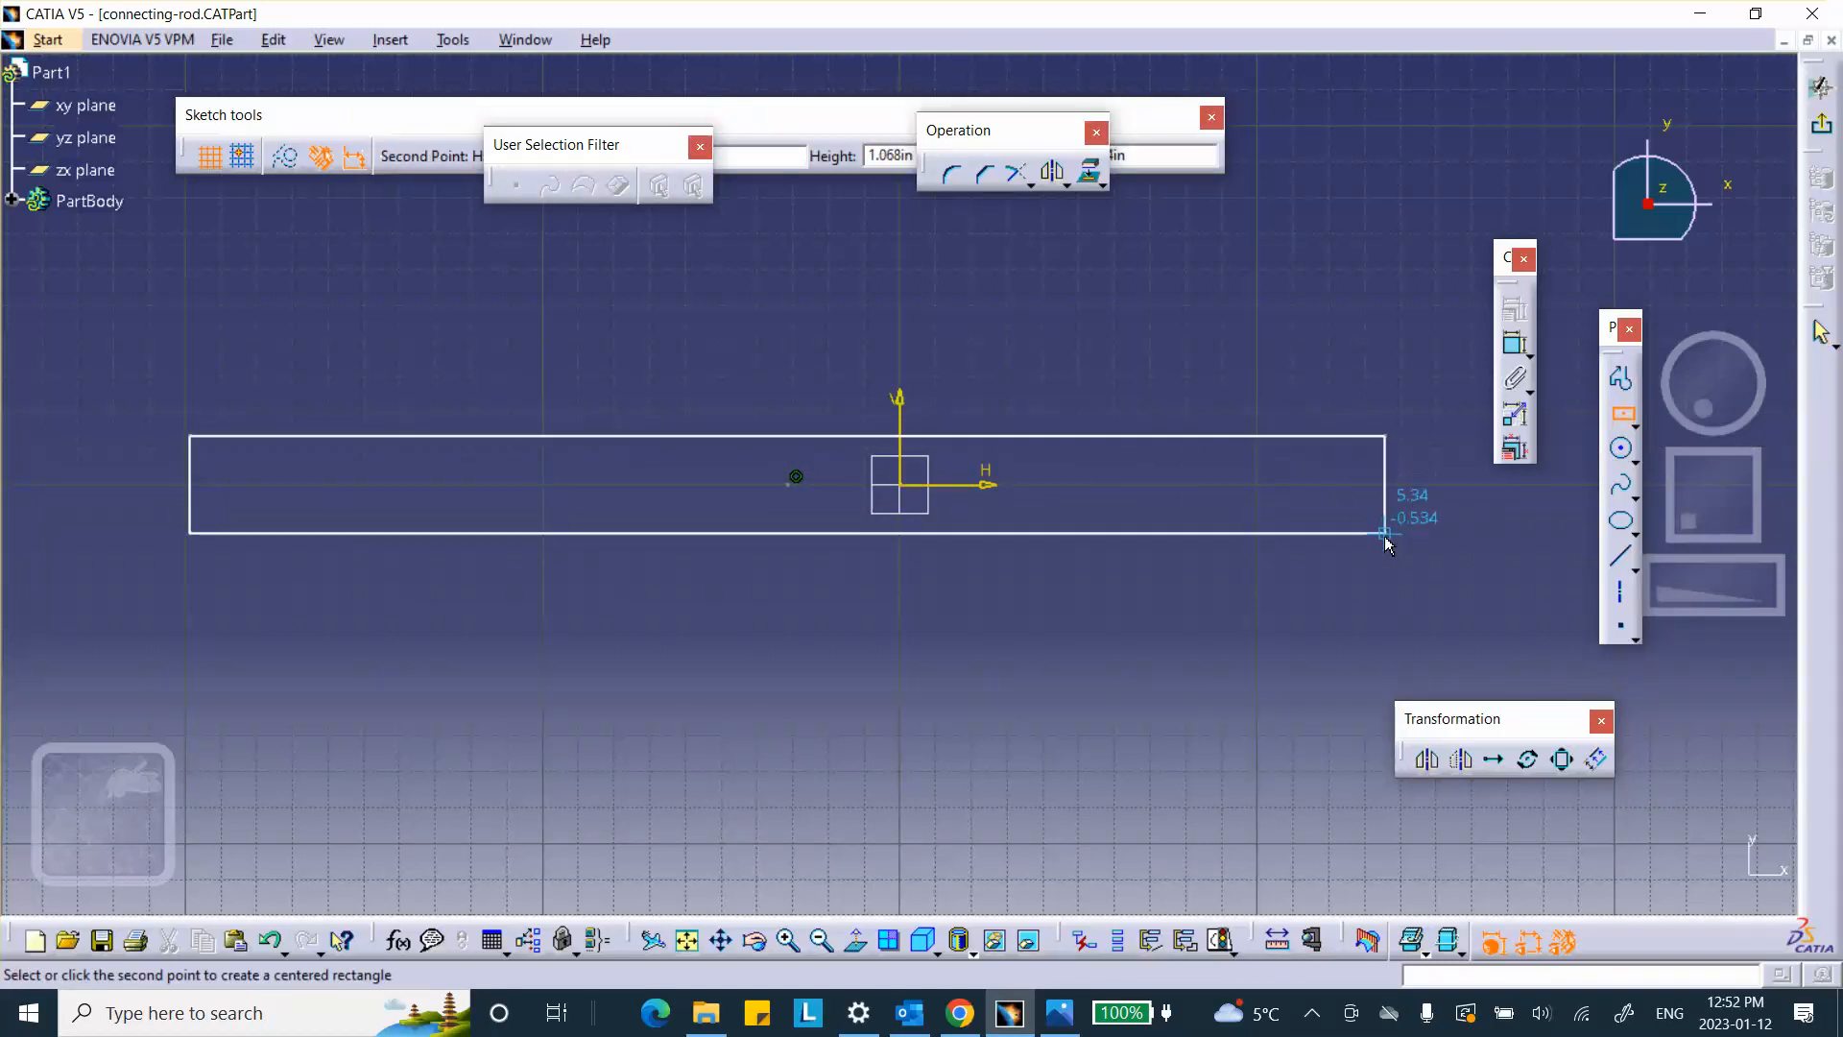
{"action": "left_click", "coordinate": [1332, 544]}
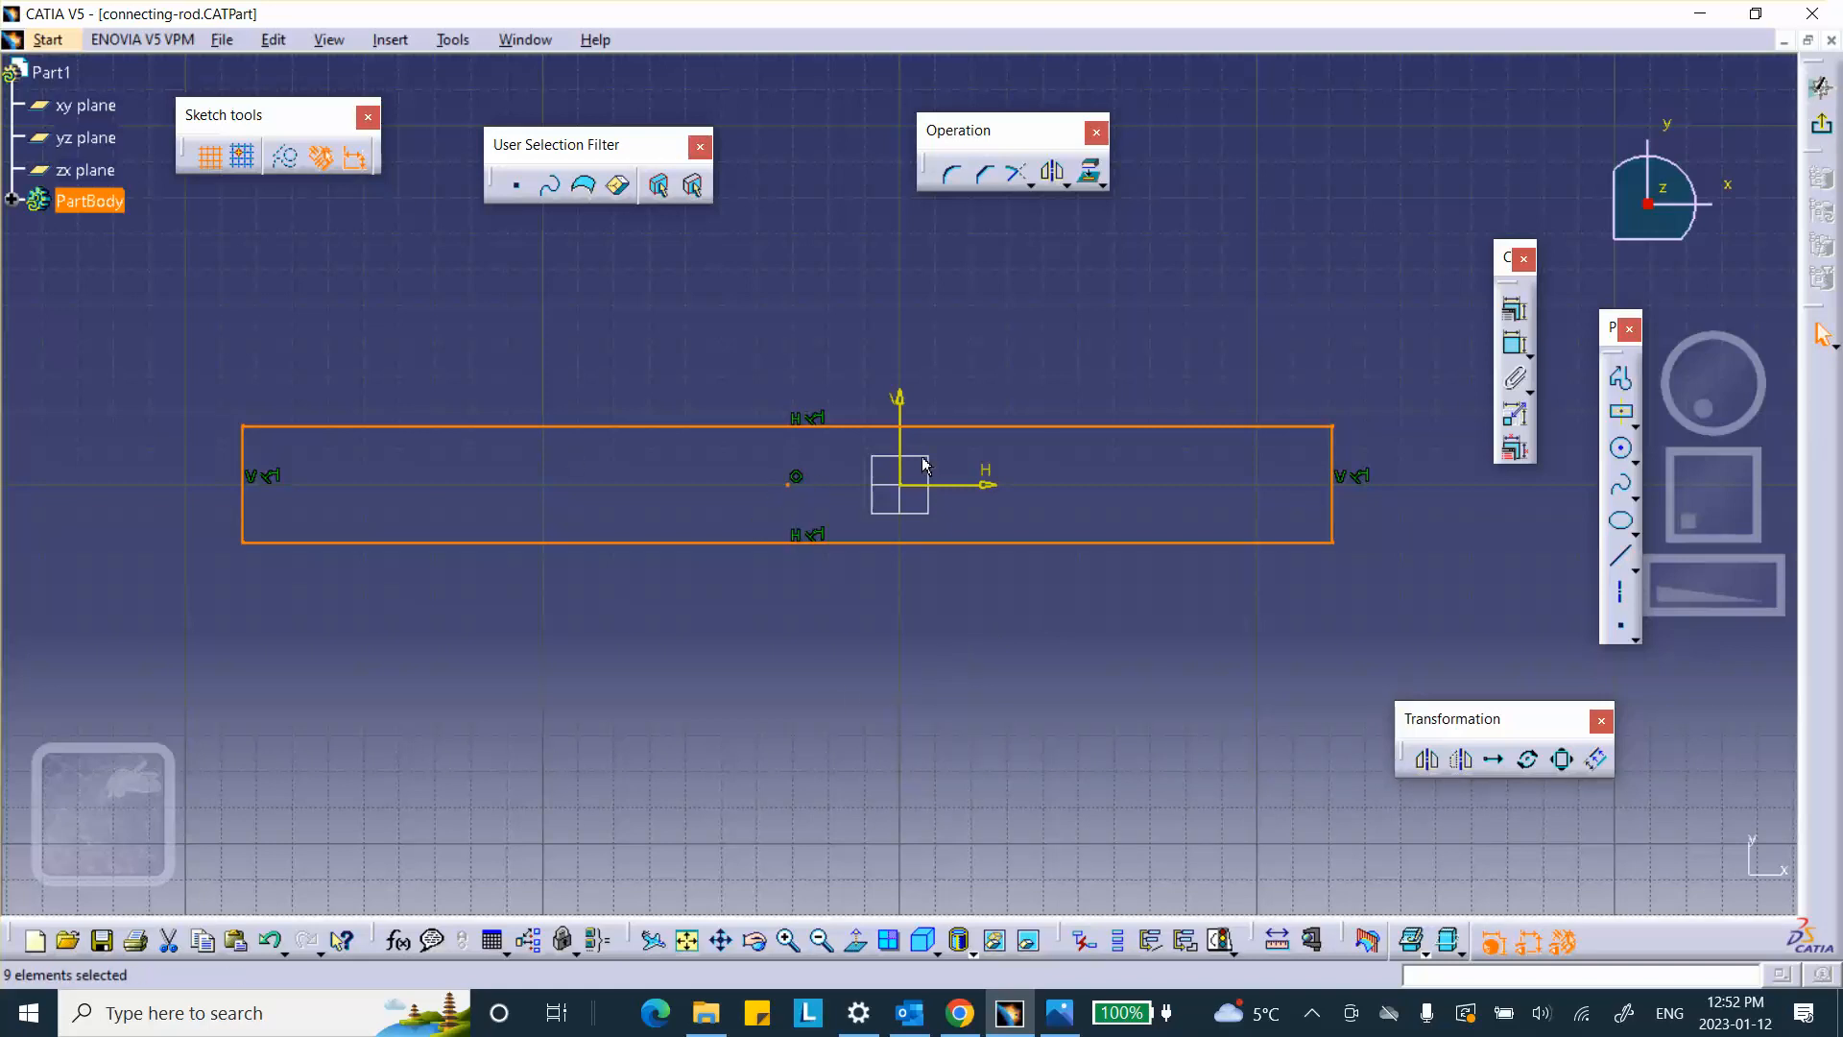
{"action": "left_click", "coordinate": [1153, 600]}
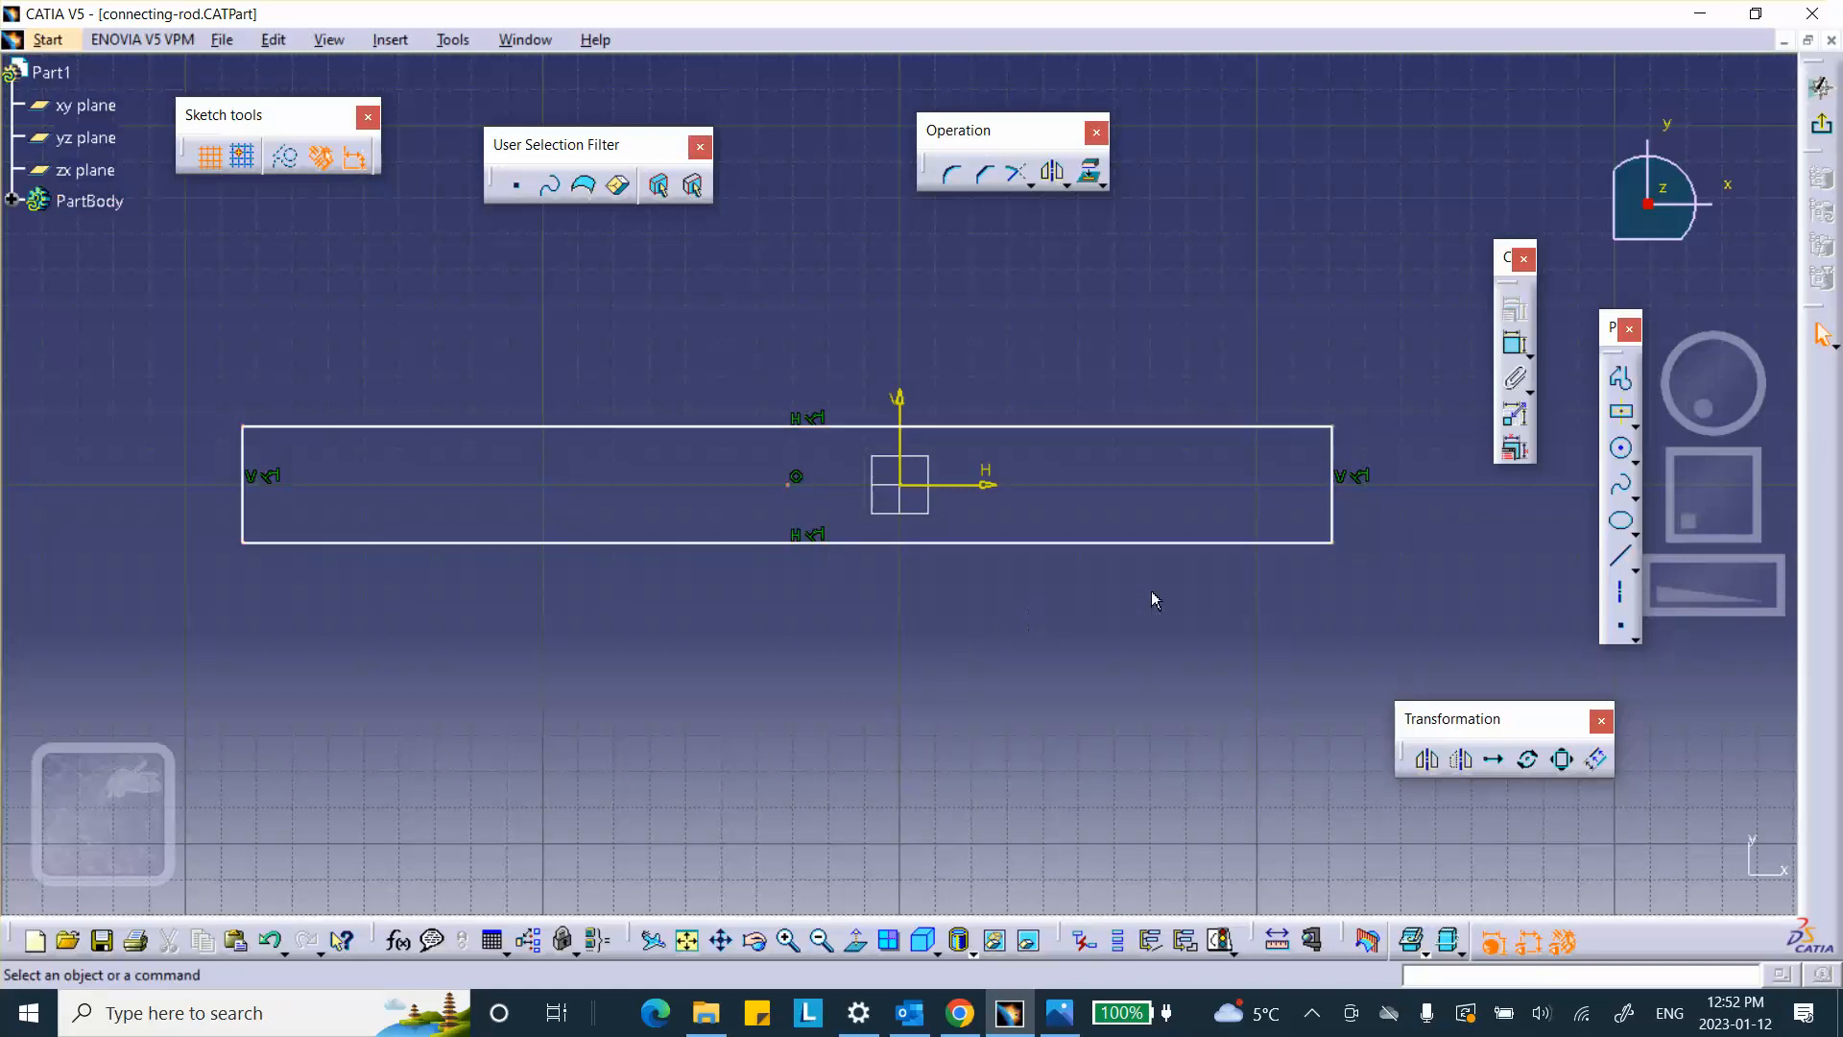
Step: Draw two concentric circles centred on the horizontal axis beyond the rectangle's left end, the outer overlapping it and the inner about 1.4 in in radius
{"action": "left_click", "coordinate": [1624, 455]}
{"action": "middle_click_drag", "start_coordinate": [362, 440], "coordinate": [556, 428]}
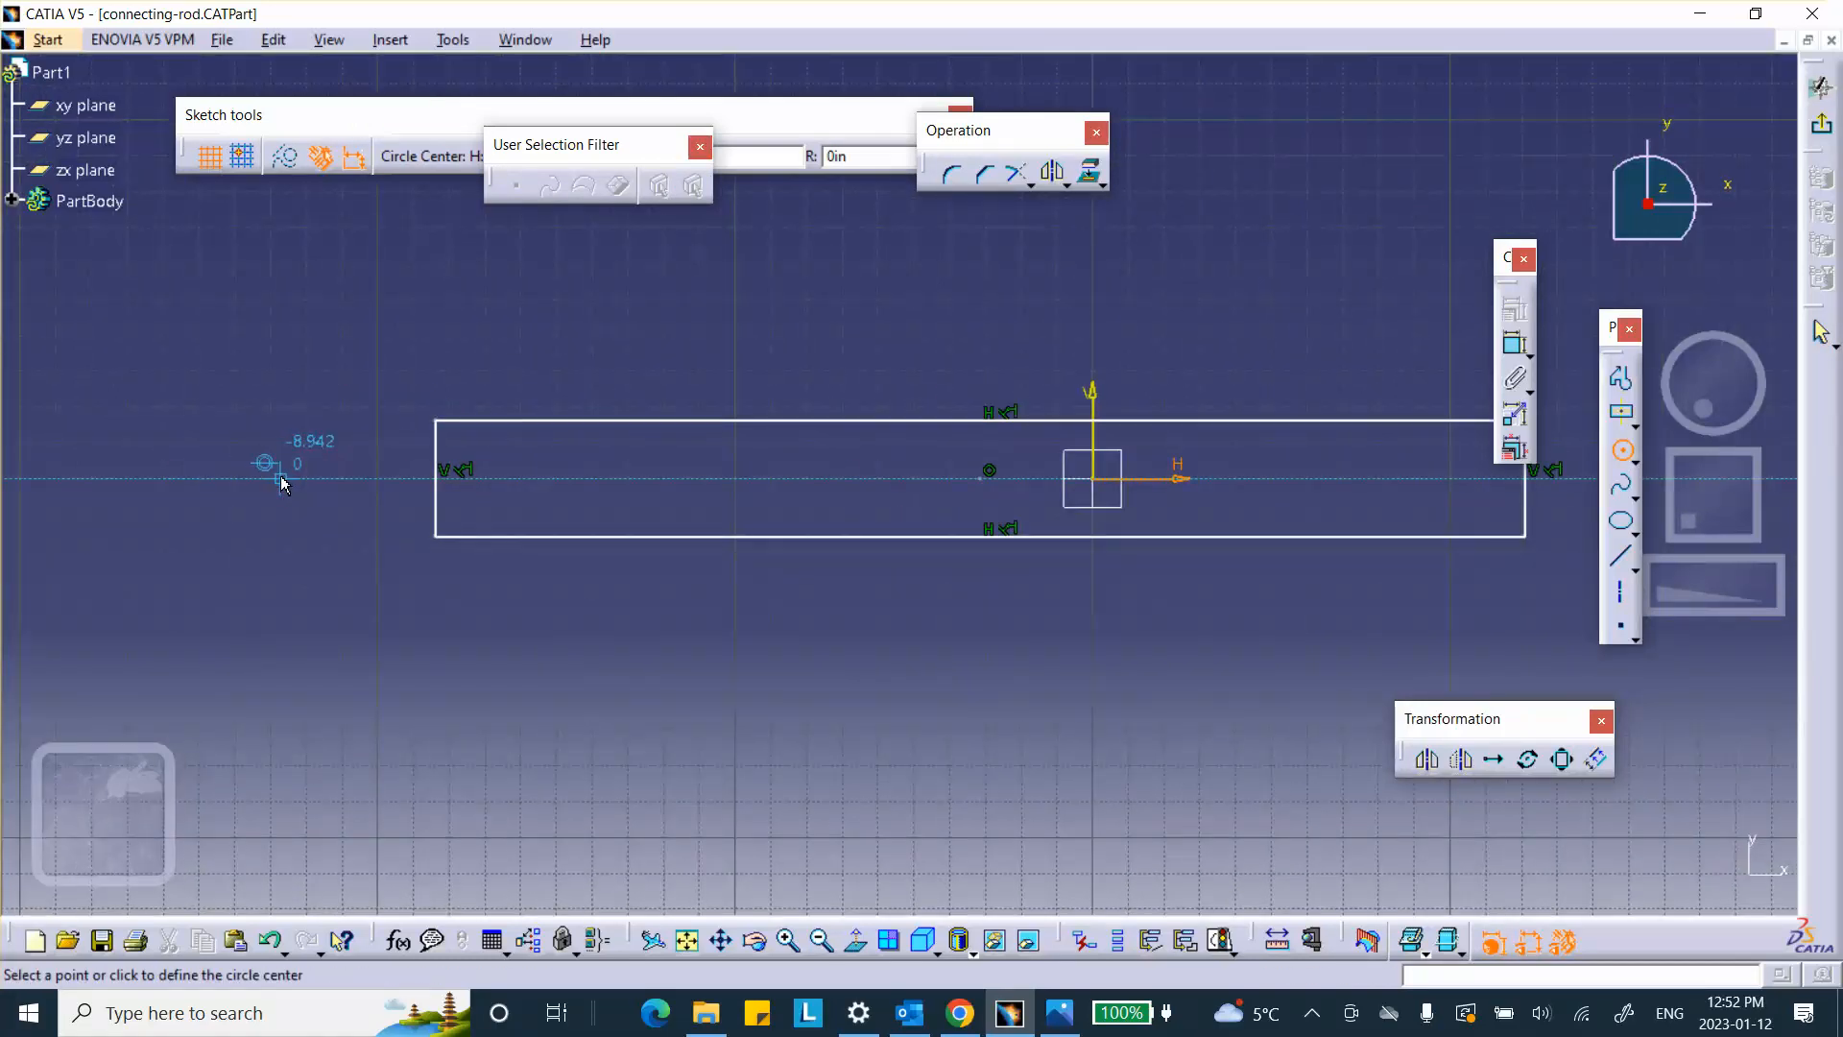
{"action": "left_click", "coordinate": [280, 477]}
{"action": "left_click", "coordinate": [442, 621]}
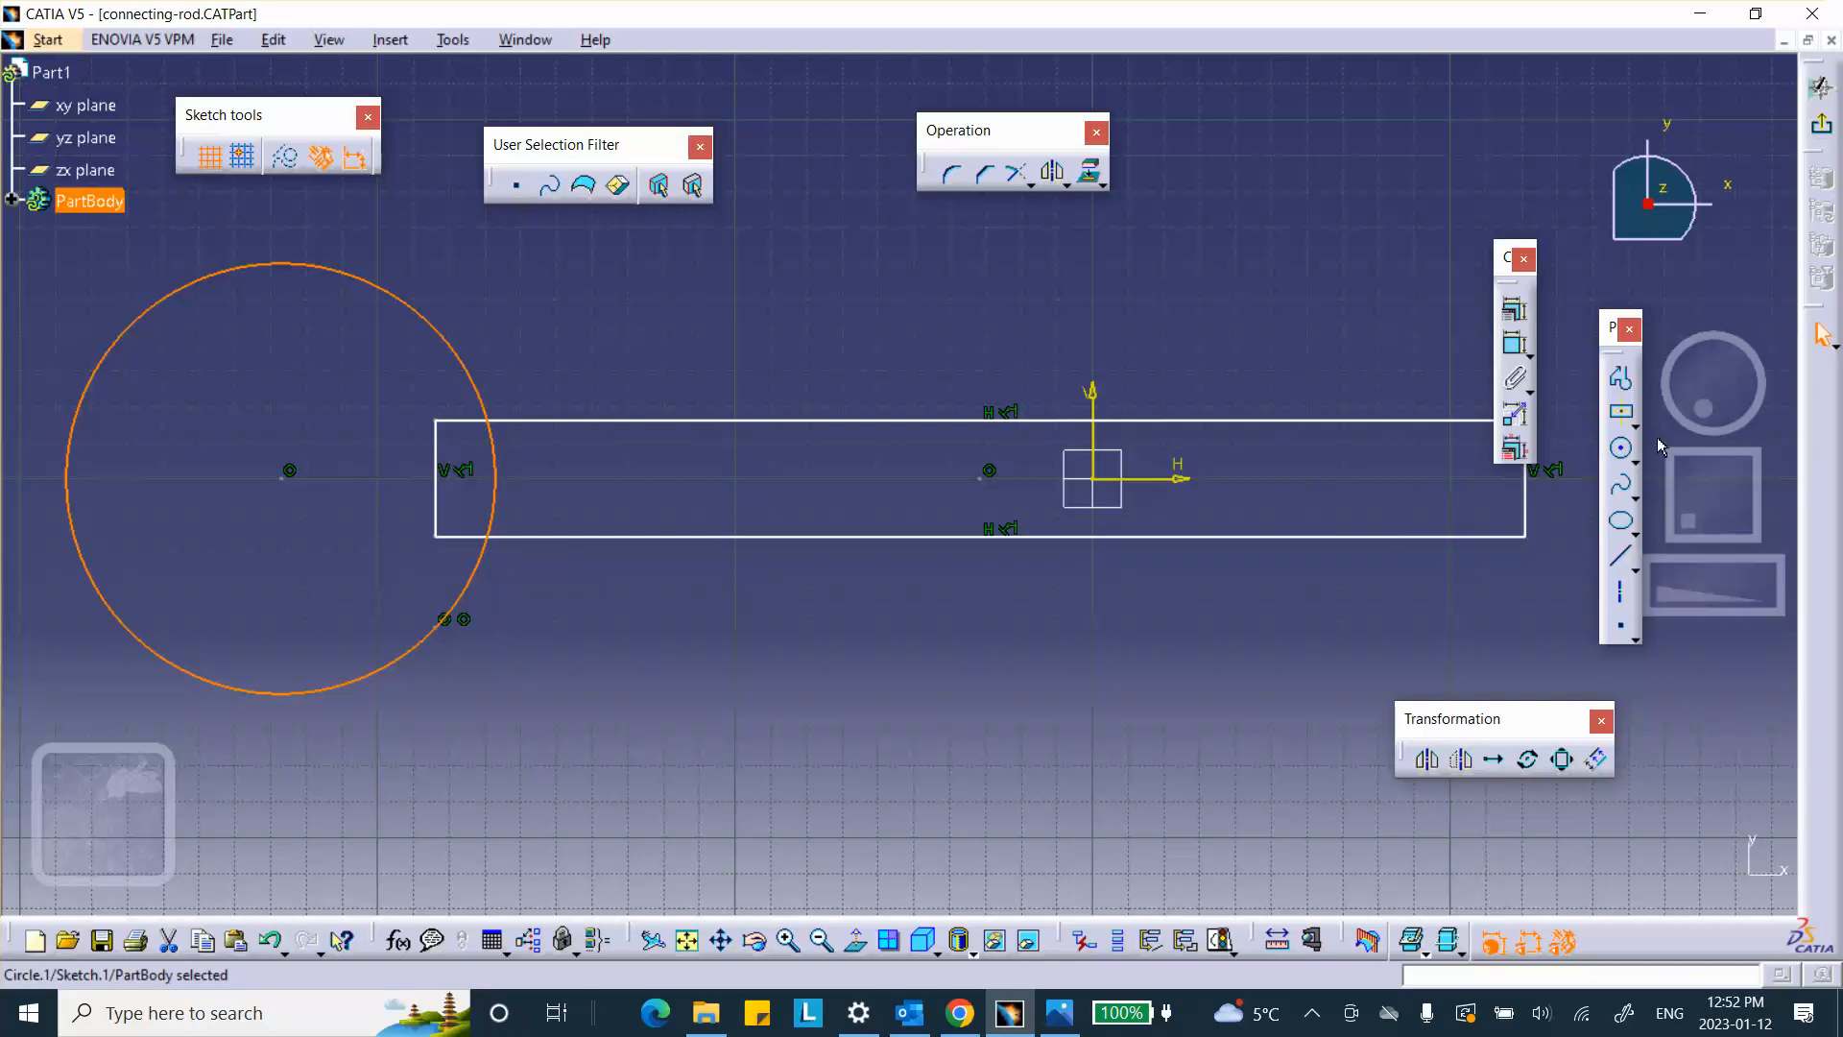
{"action": "left_click", "coordinate": [1621, 449]}
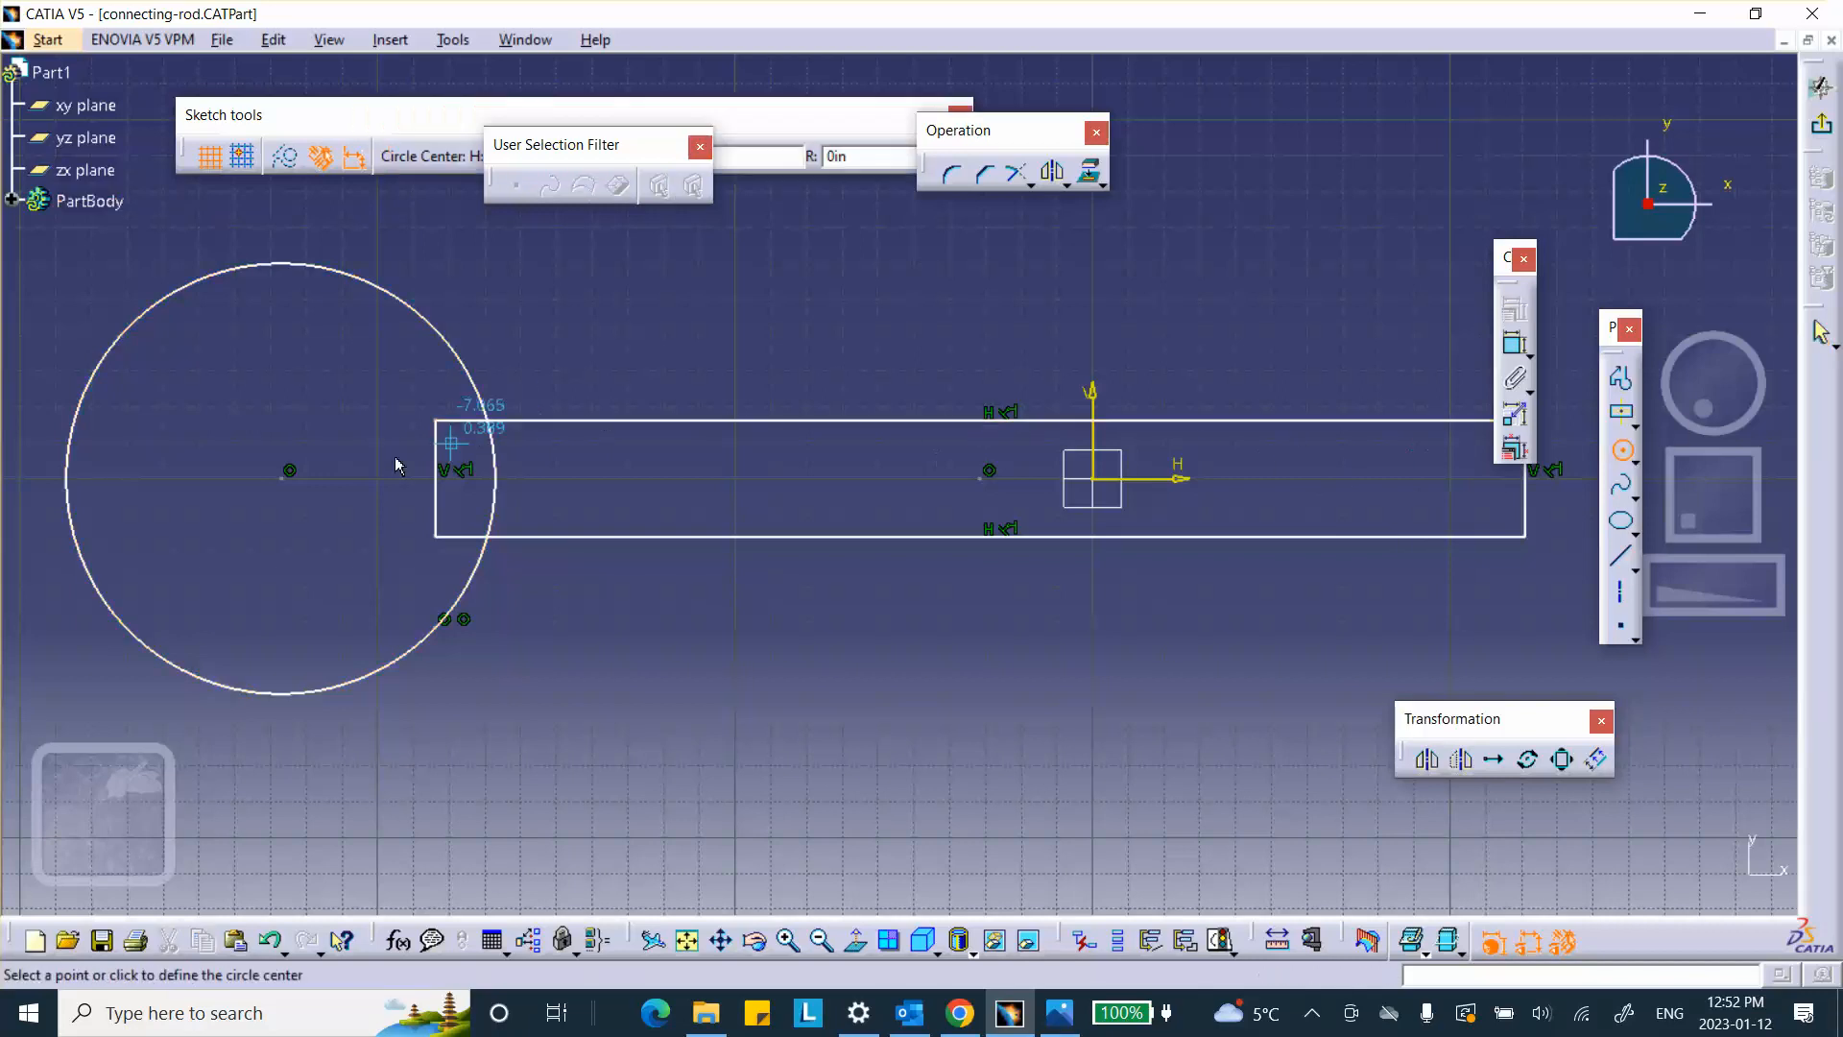
{"action": "left_click", "coordinate": [283, 477]}
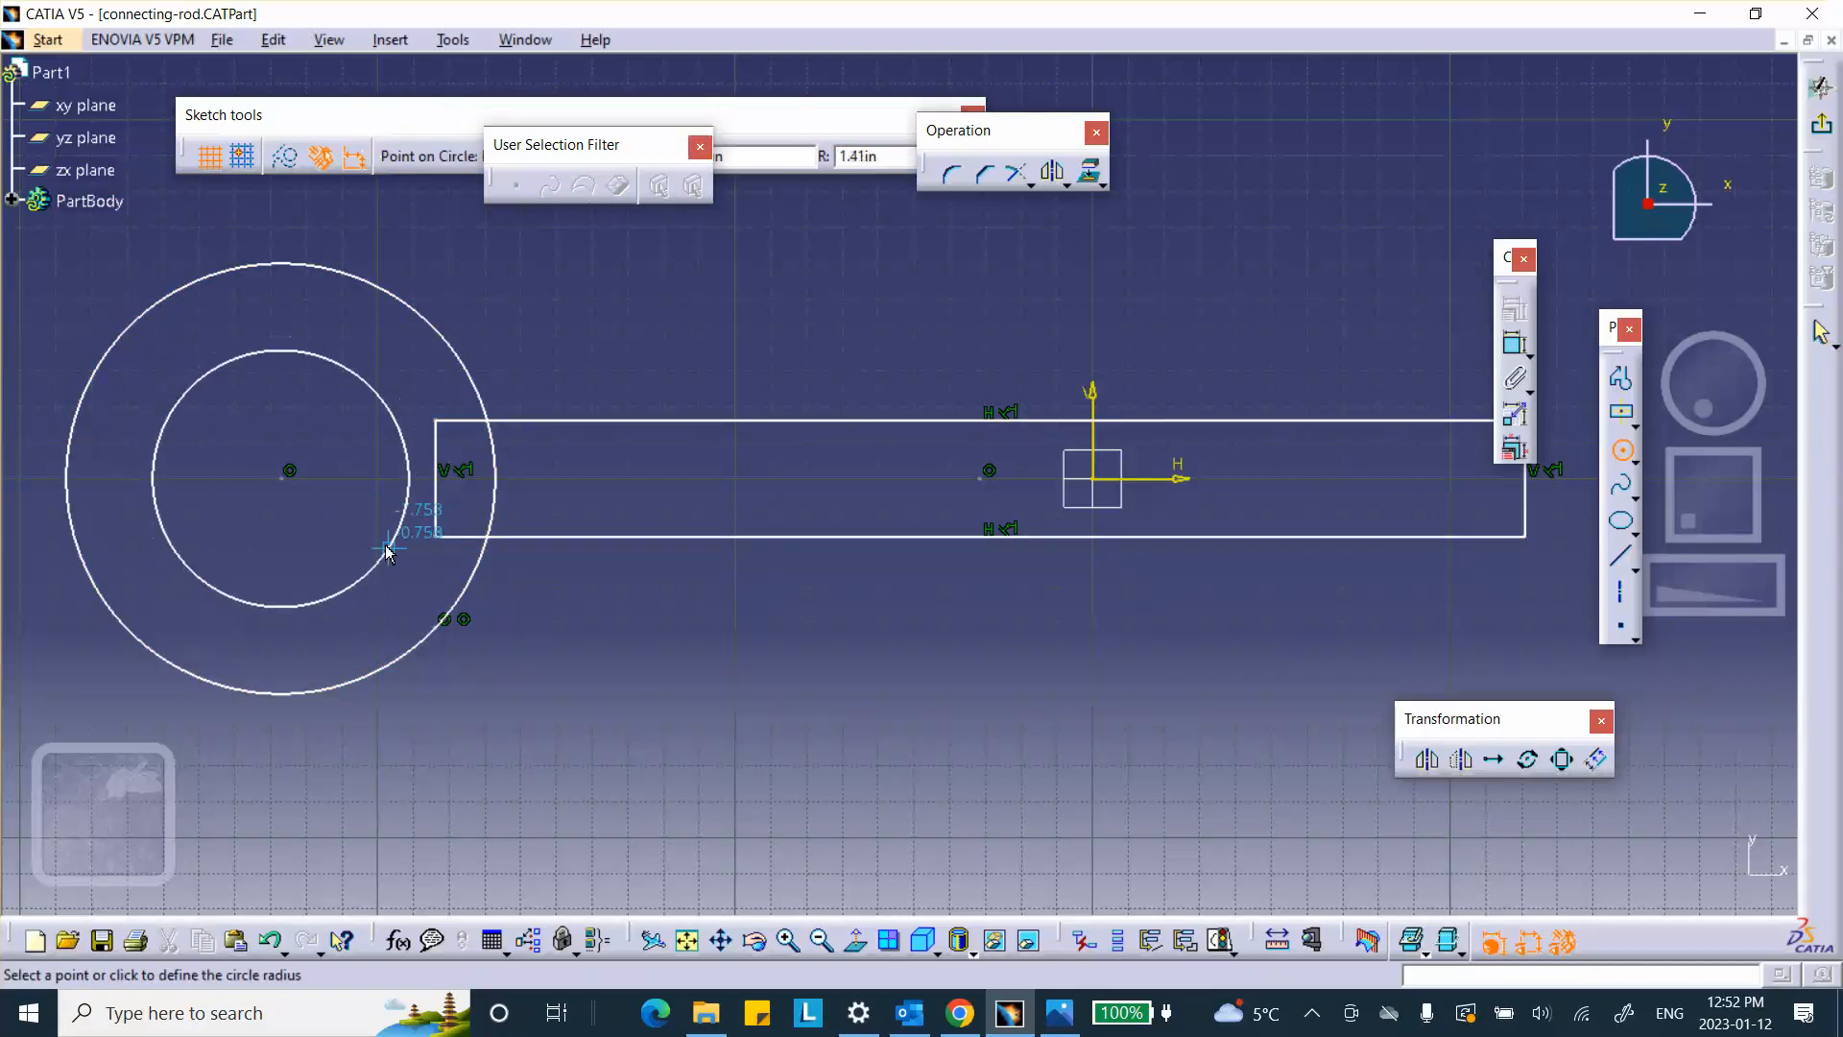
{"action": "left_click", "coordinate": [385, 544]}
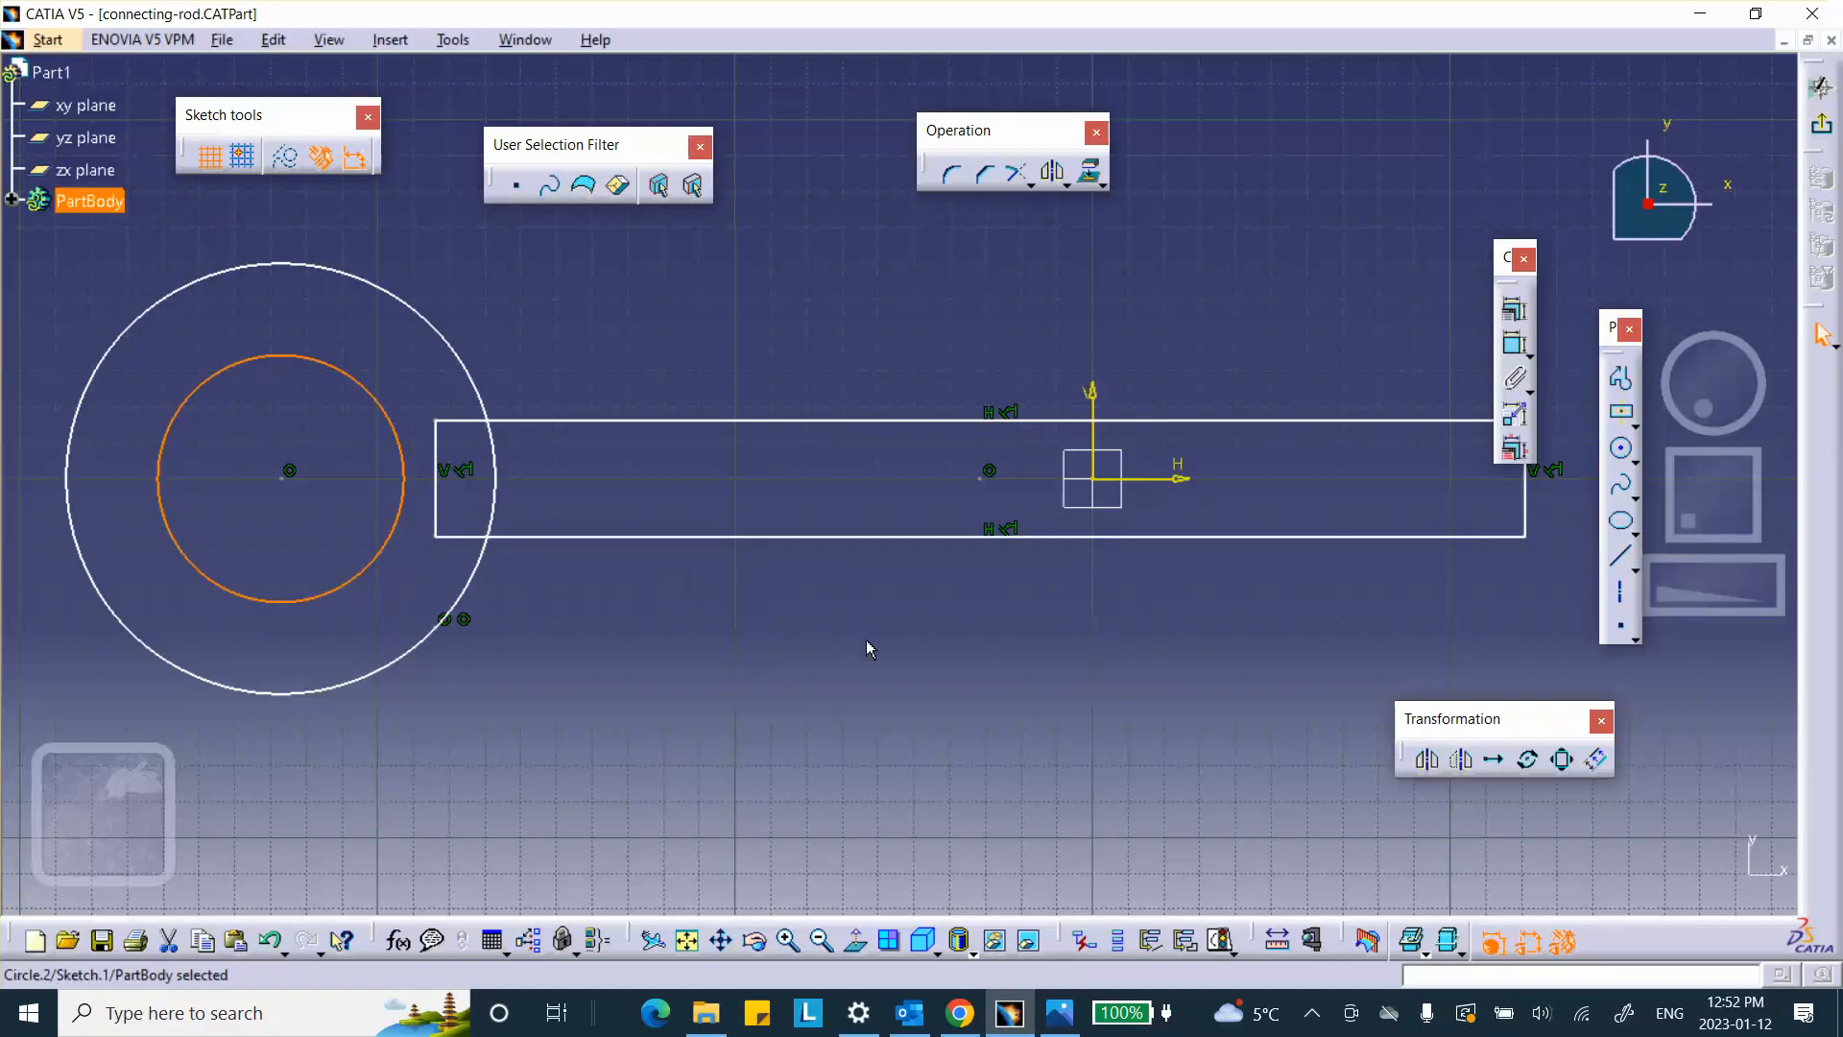
Step: Draw two smaller concentric circles on the horizontal axis beyond the rectangle's right end, both overlapping it, the inner about 0.8 in in radius
{"action": "middle_click_drag", "start_coordinate": [866, 639], "coordinate": [722, 649]}
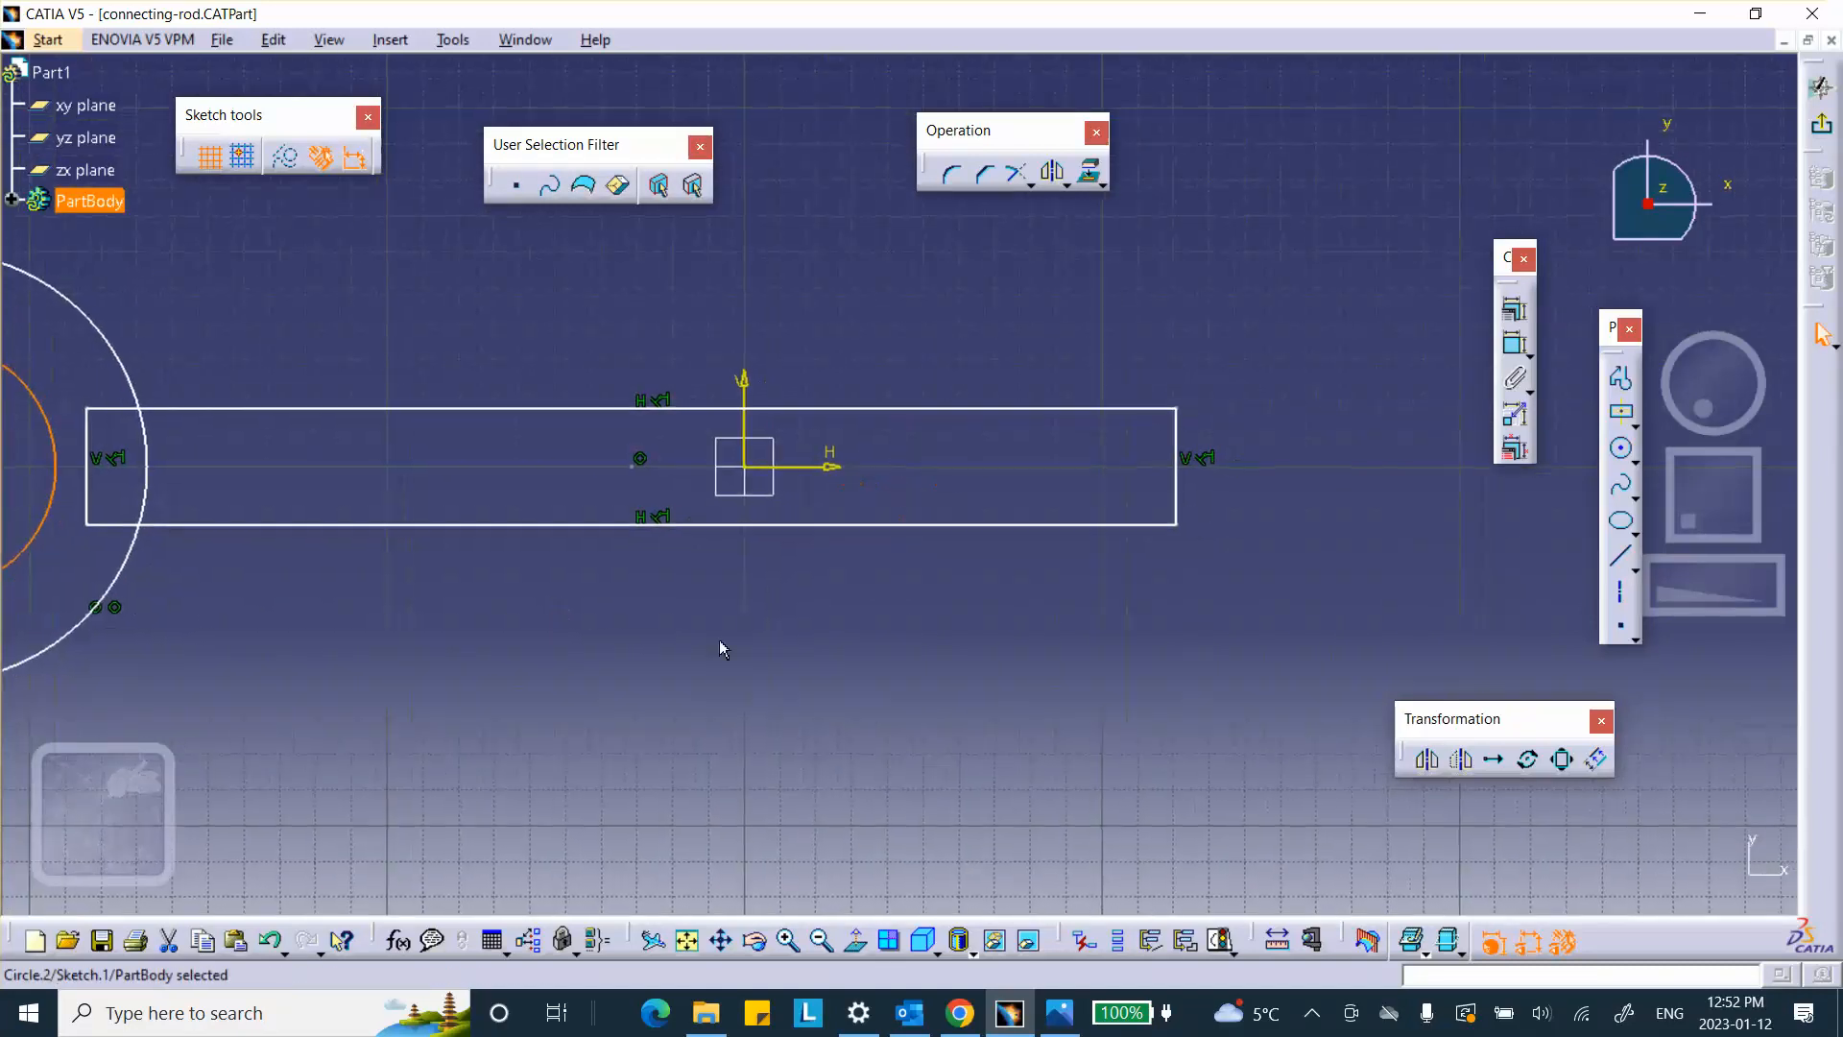
{"action": "left_click", "coordinate": [1628, 459]}
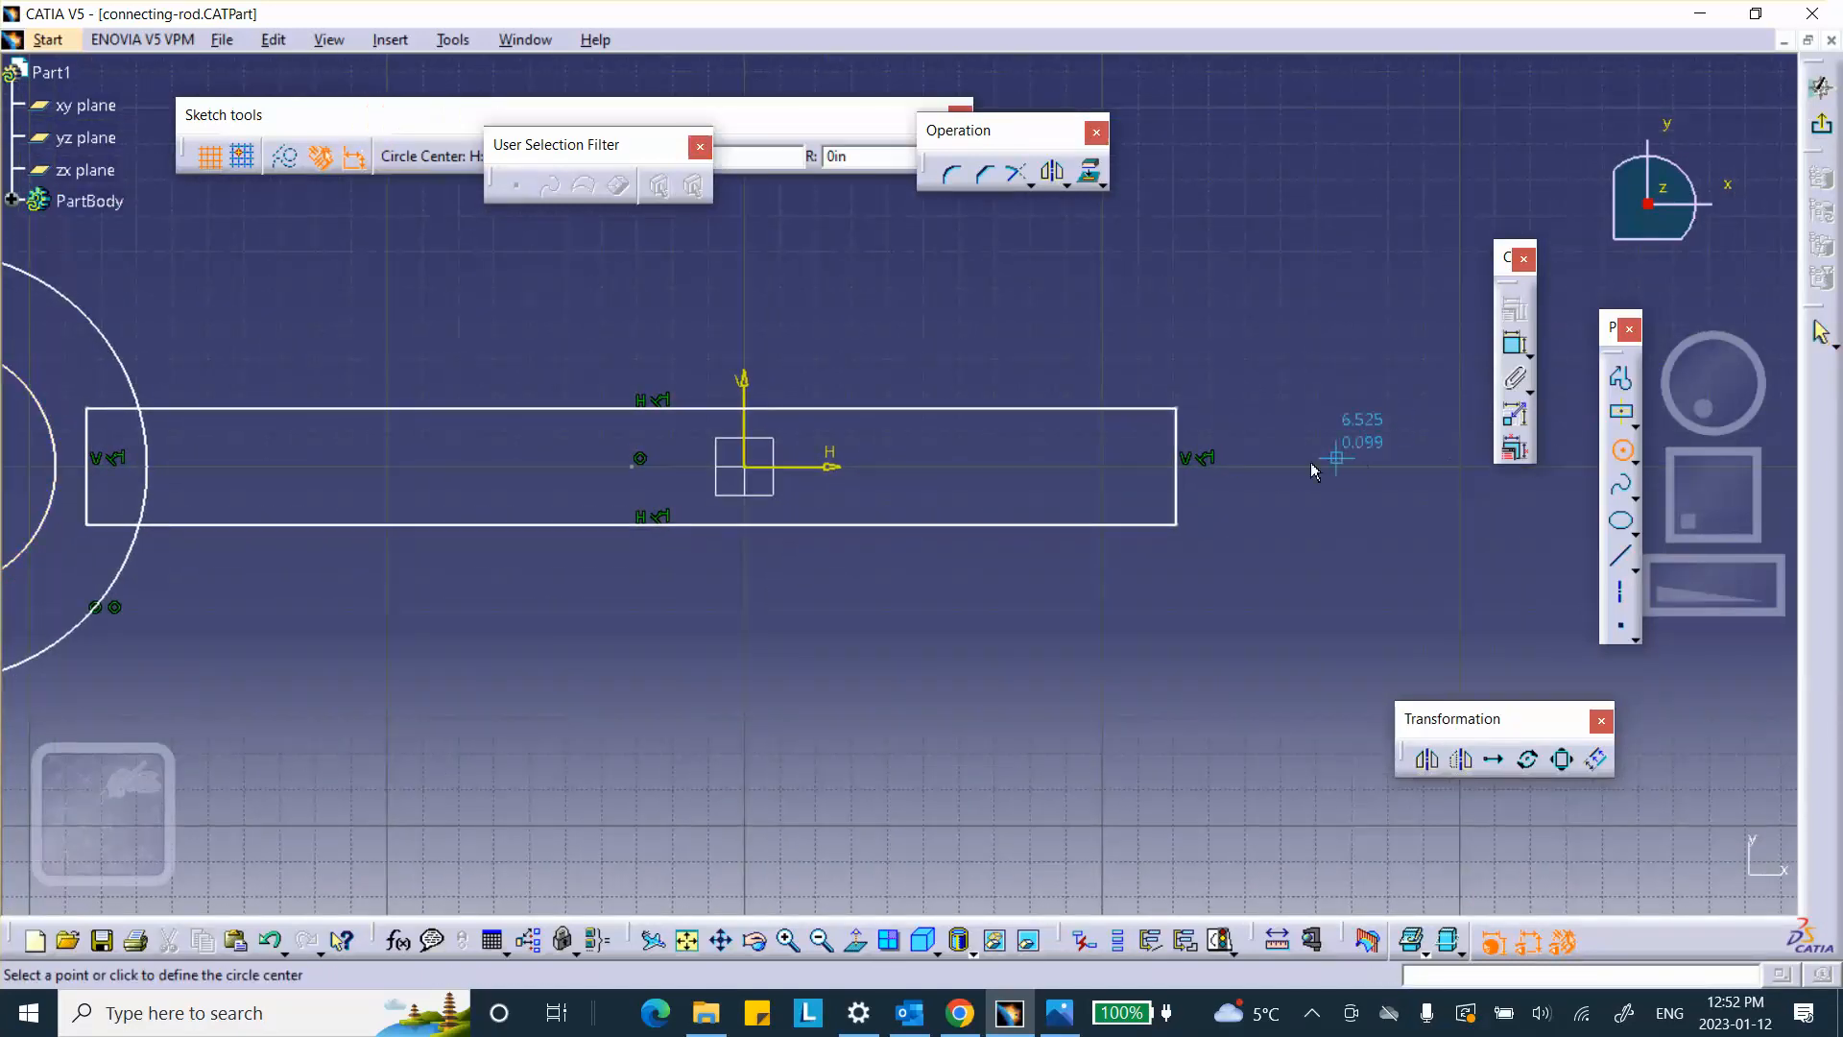
{"action": "left_click", "coordinate": [1238, 478]}
{"action": "left_click", "coordinate": [1354, 521]}
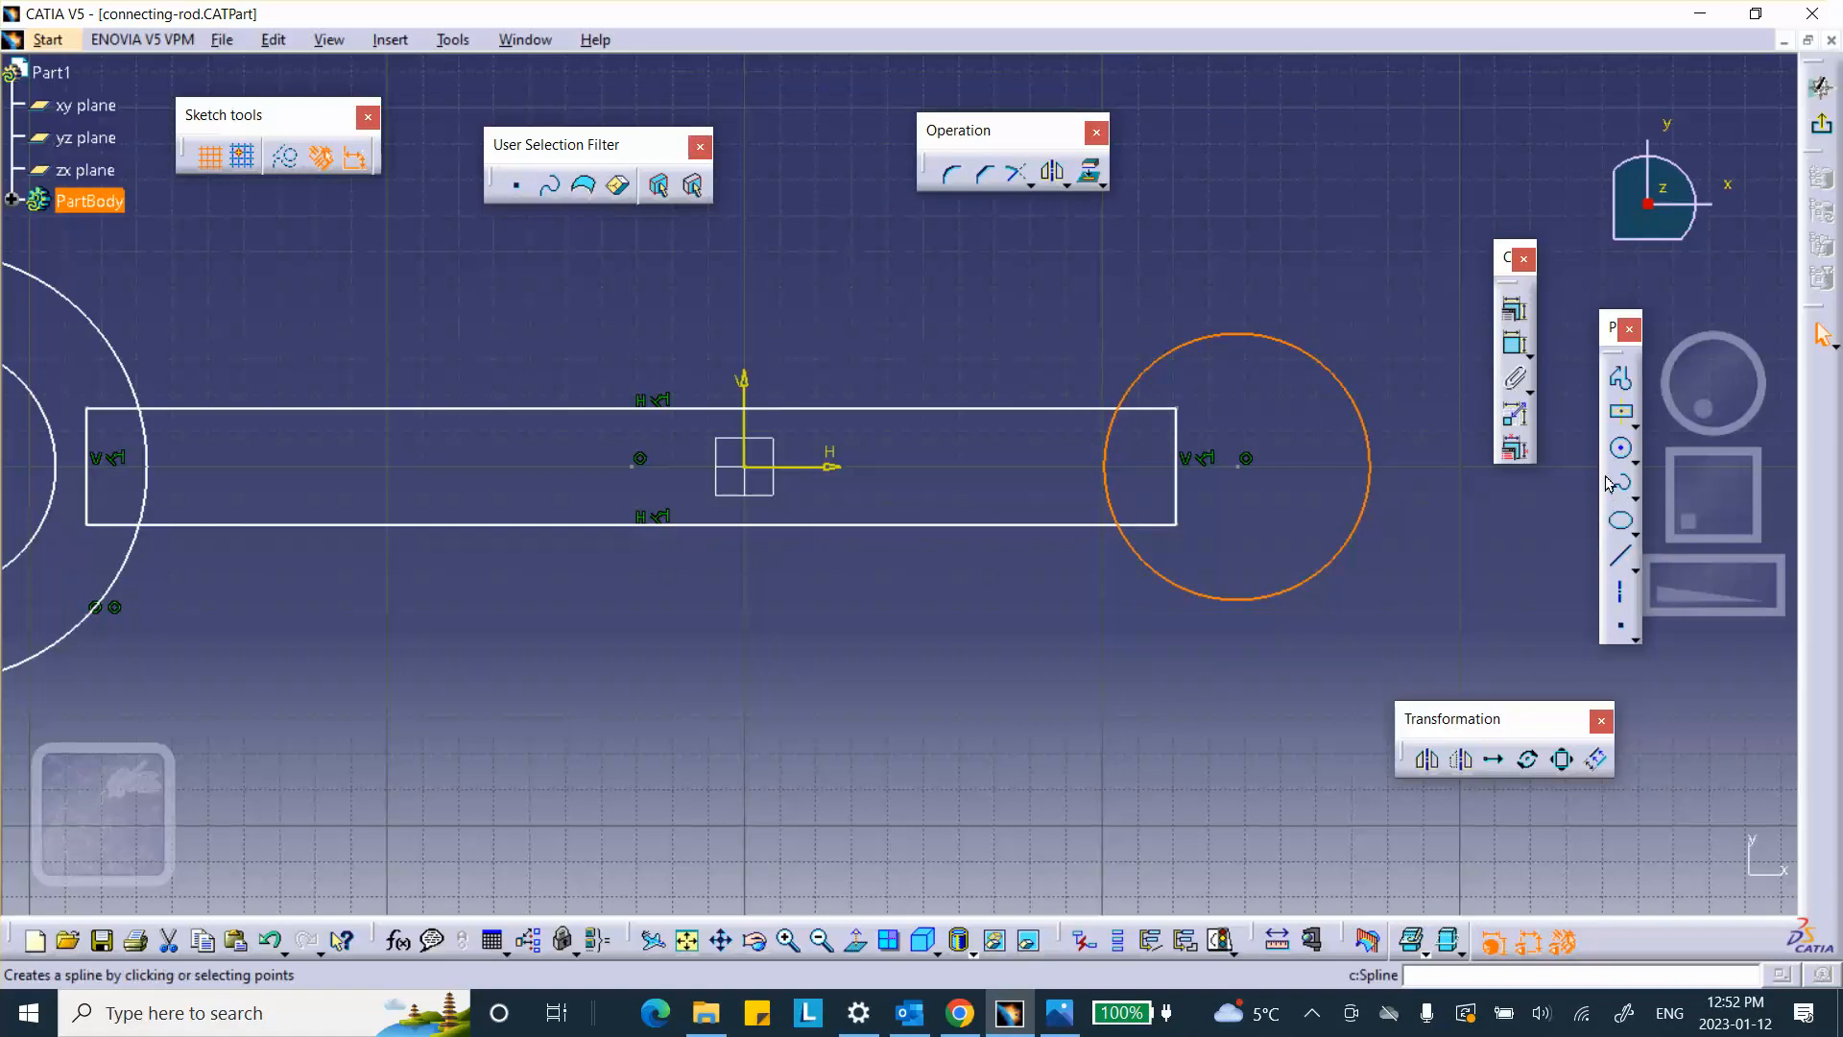
{"action": "left_click", "coordinate": [1620, 449]}
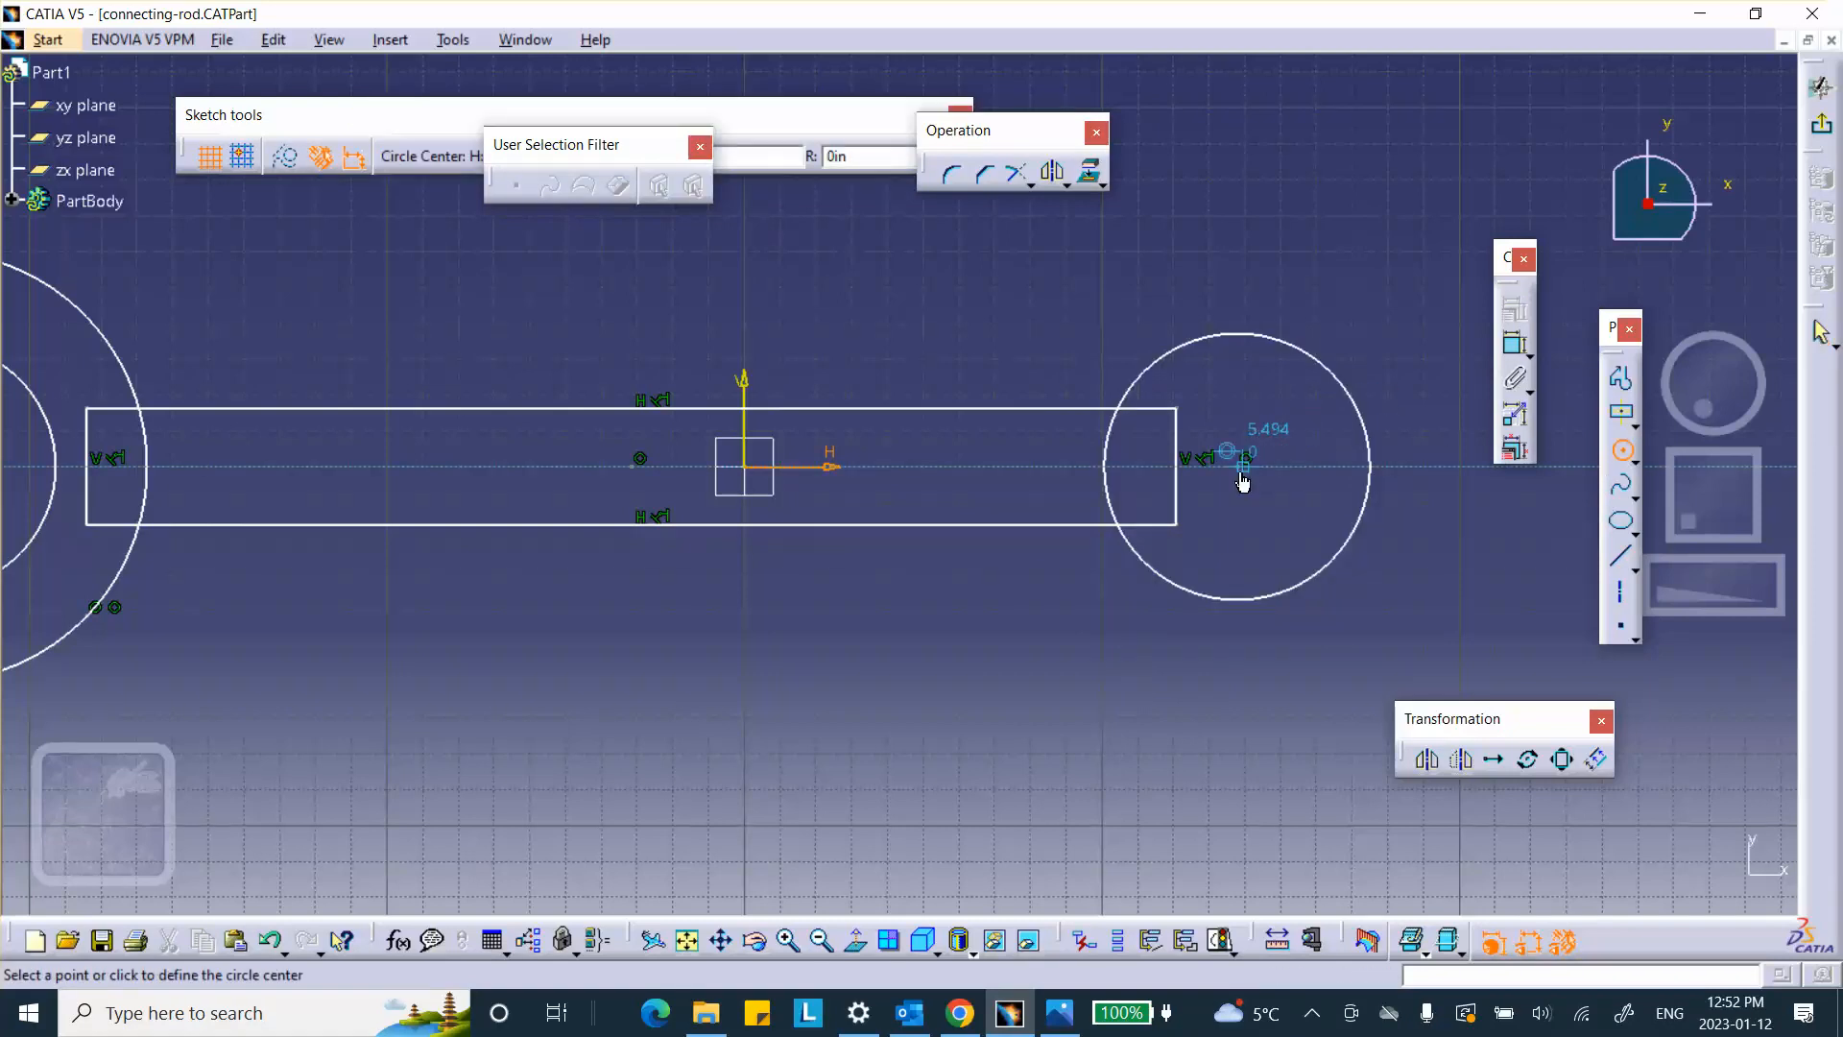
{"action": "left_click", "coordinate": [1241, 472]}
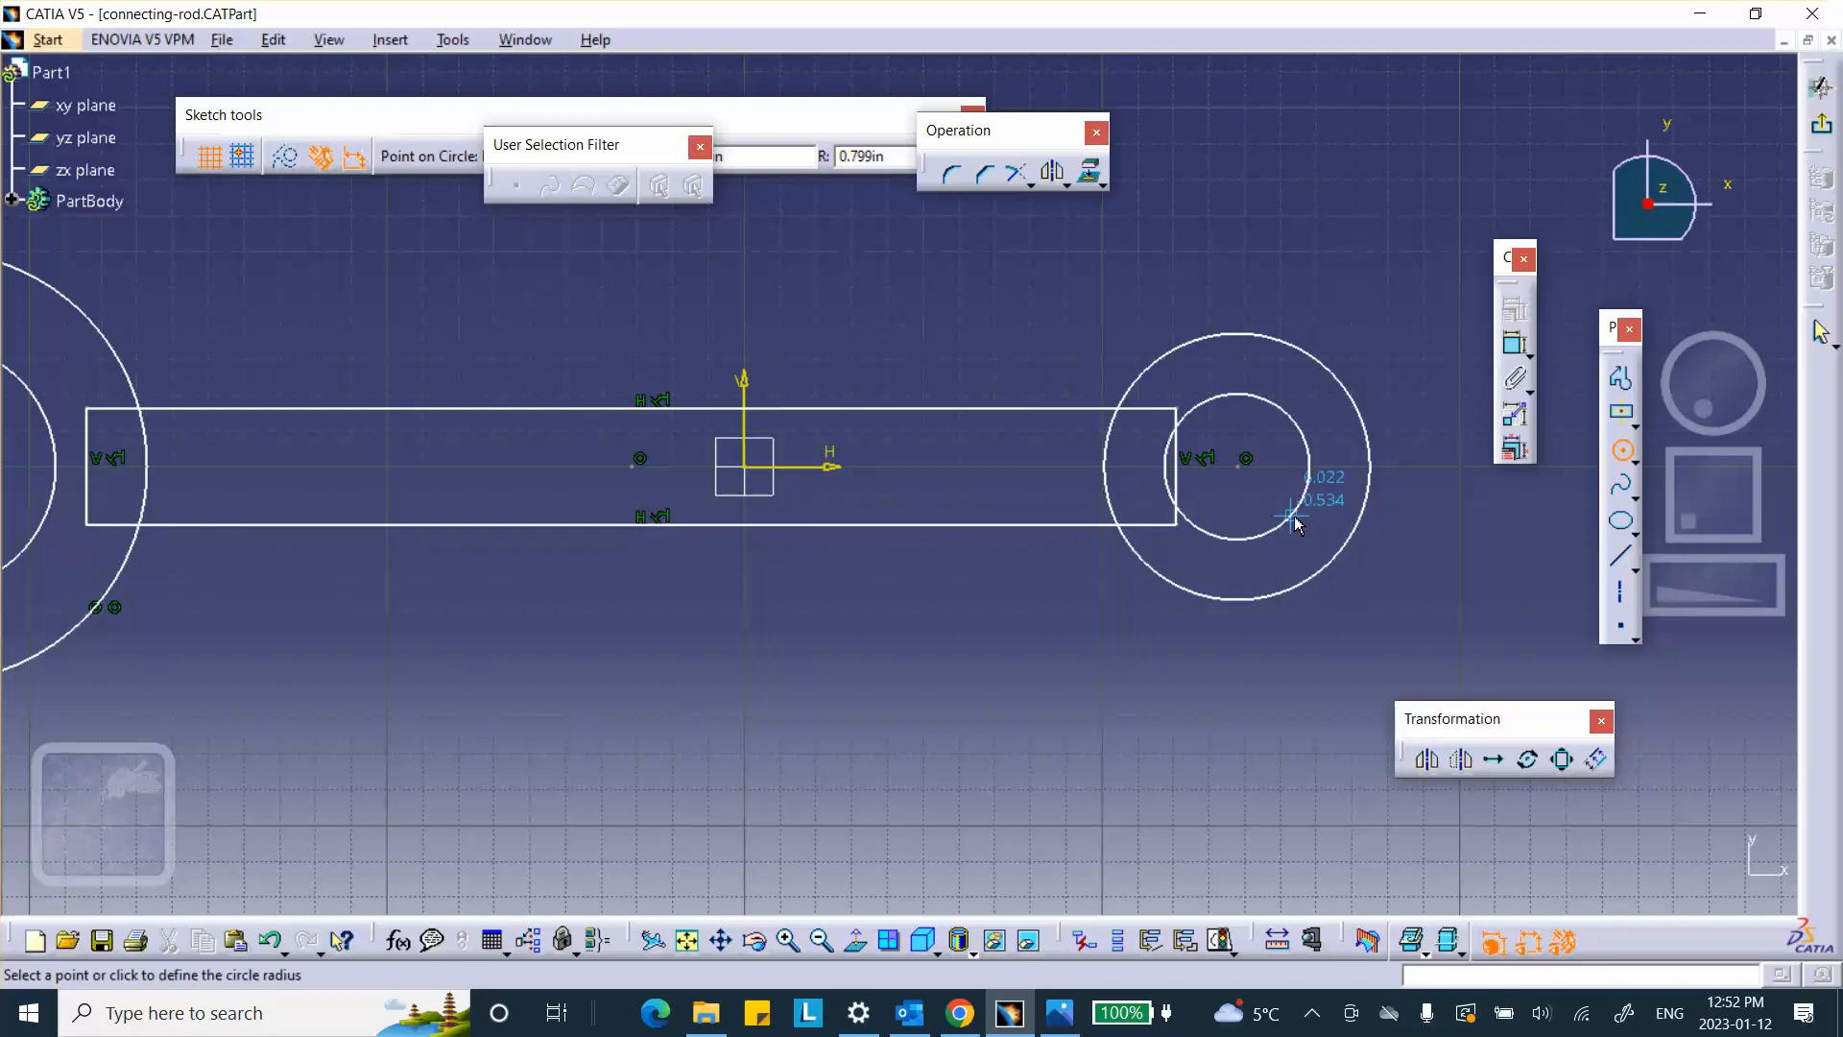
{"action": "left_click", "coordinate": [1295, 523]}
Step: Exit the sketch and try to extrude the whole profile as a pad with a length of 0.787 in
{"action": "left_click", "coordinate": [1821, 88]}
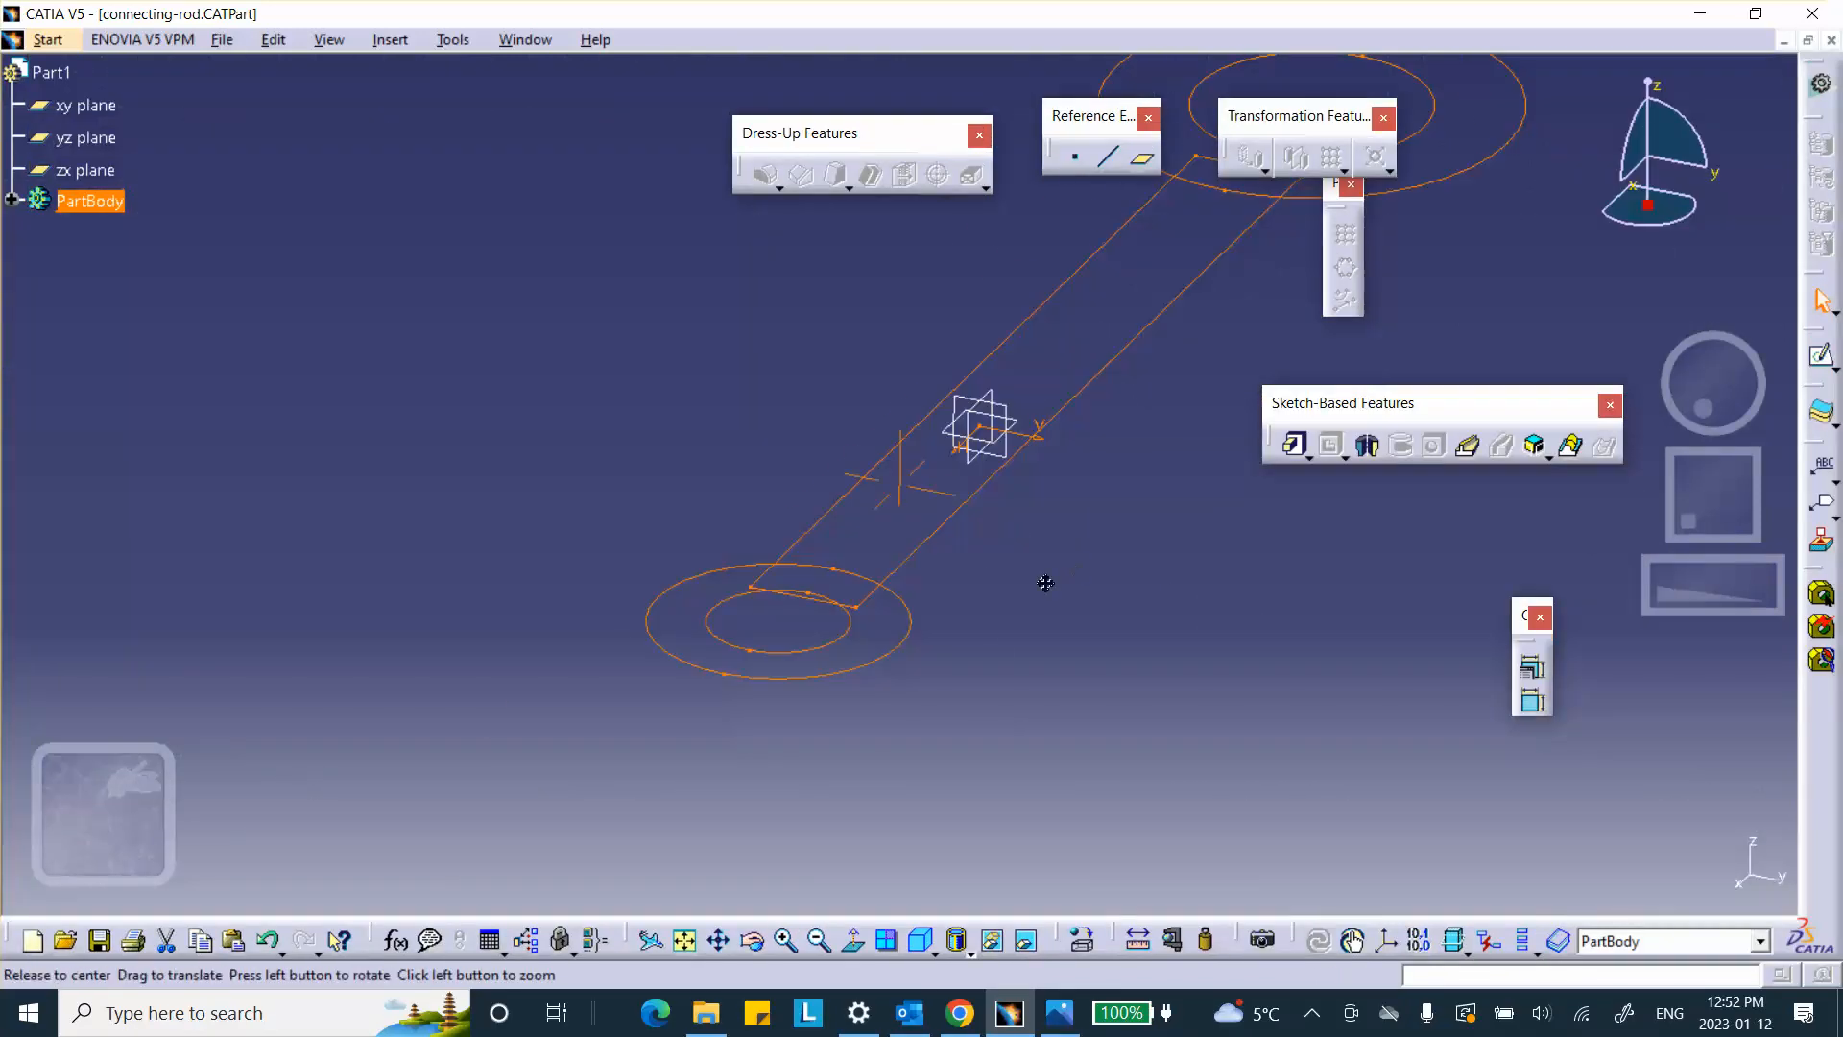
{"action": "middle_click_drag", "start_coordinate": [1041, 580], "coordinate": [925, 659]}
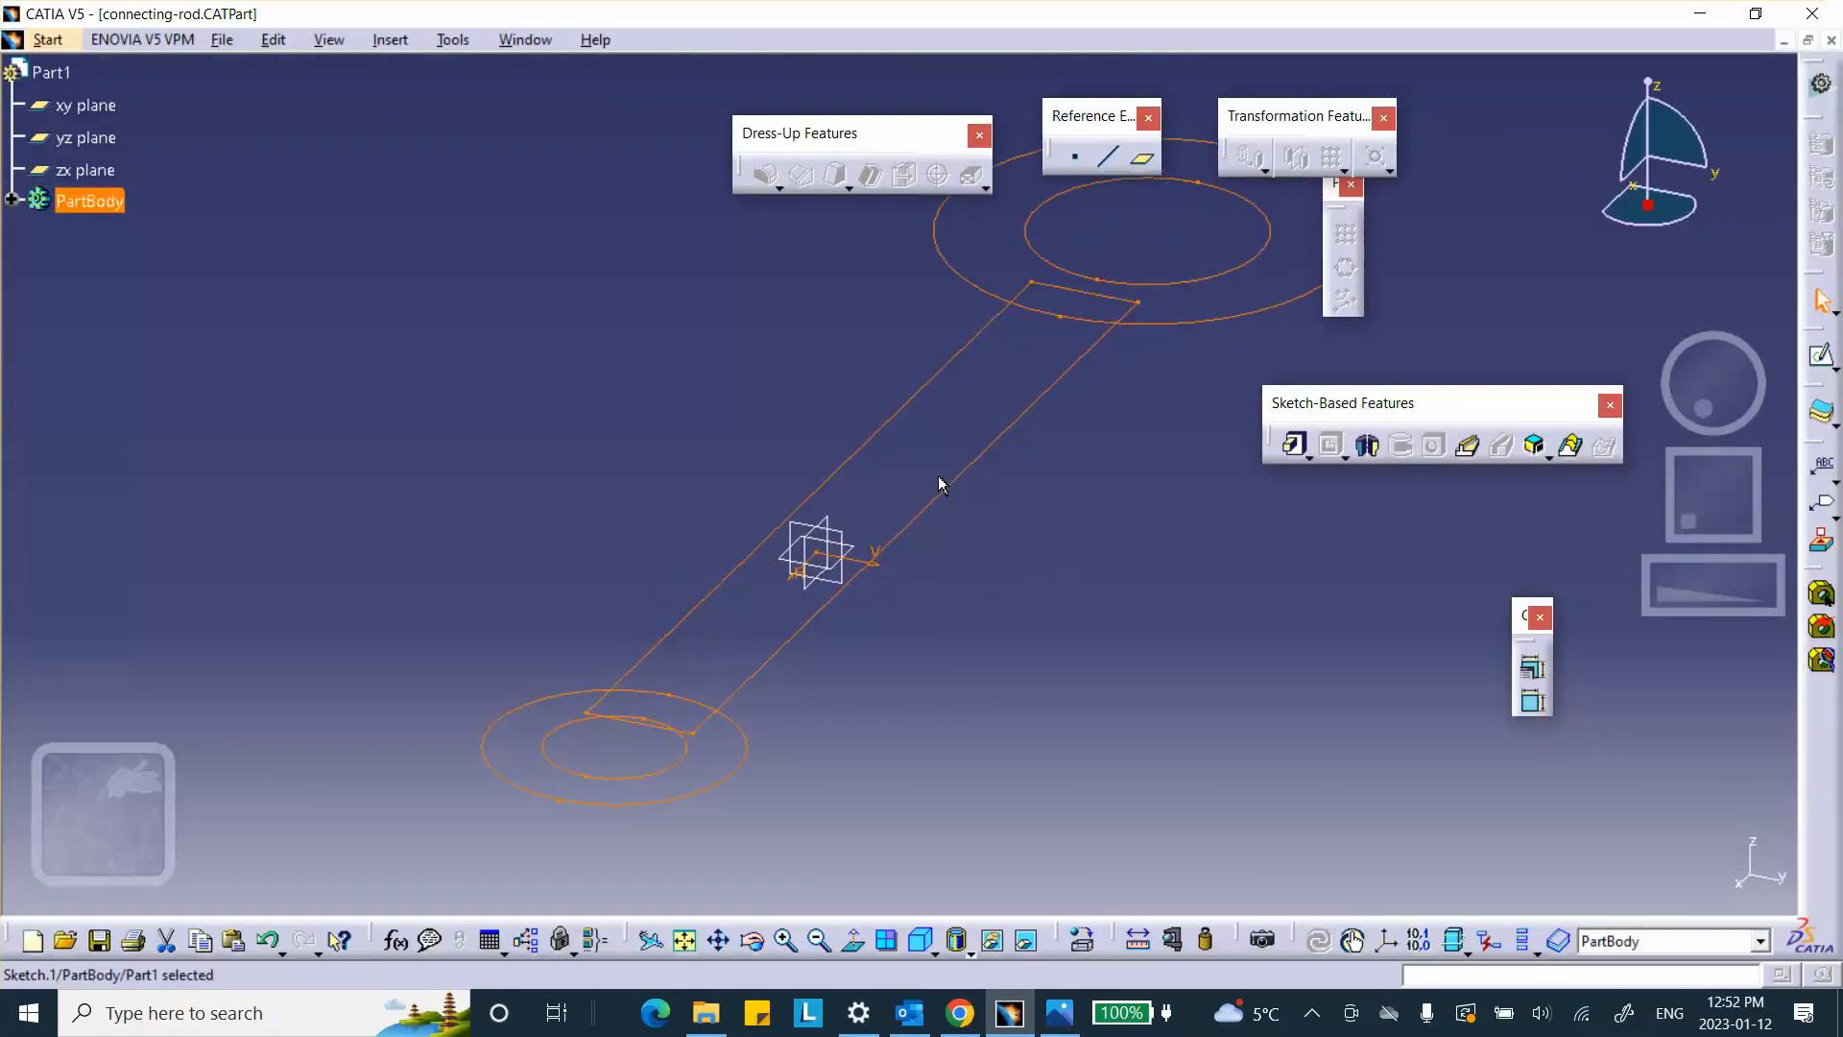
{"action": "left_click", "coordinate": [1295, 446]}
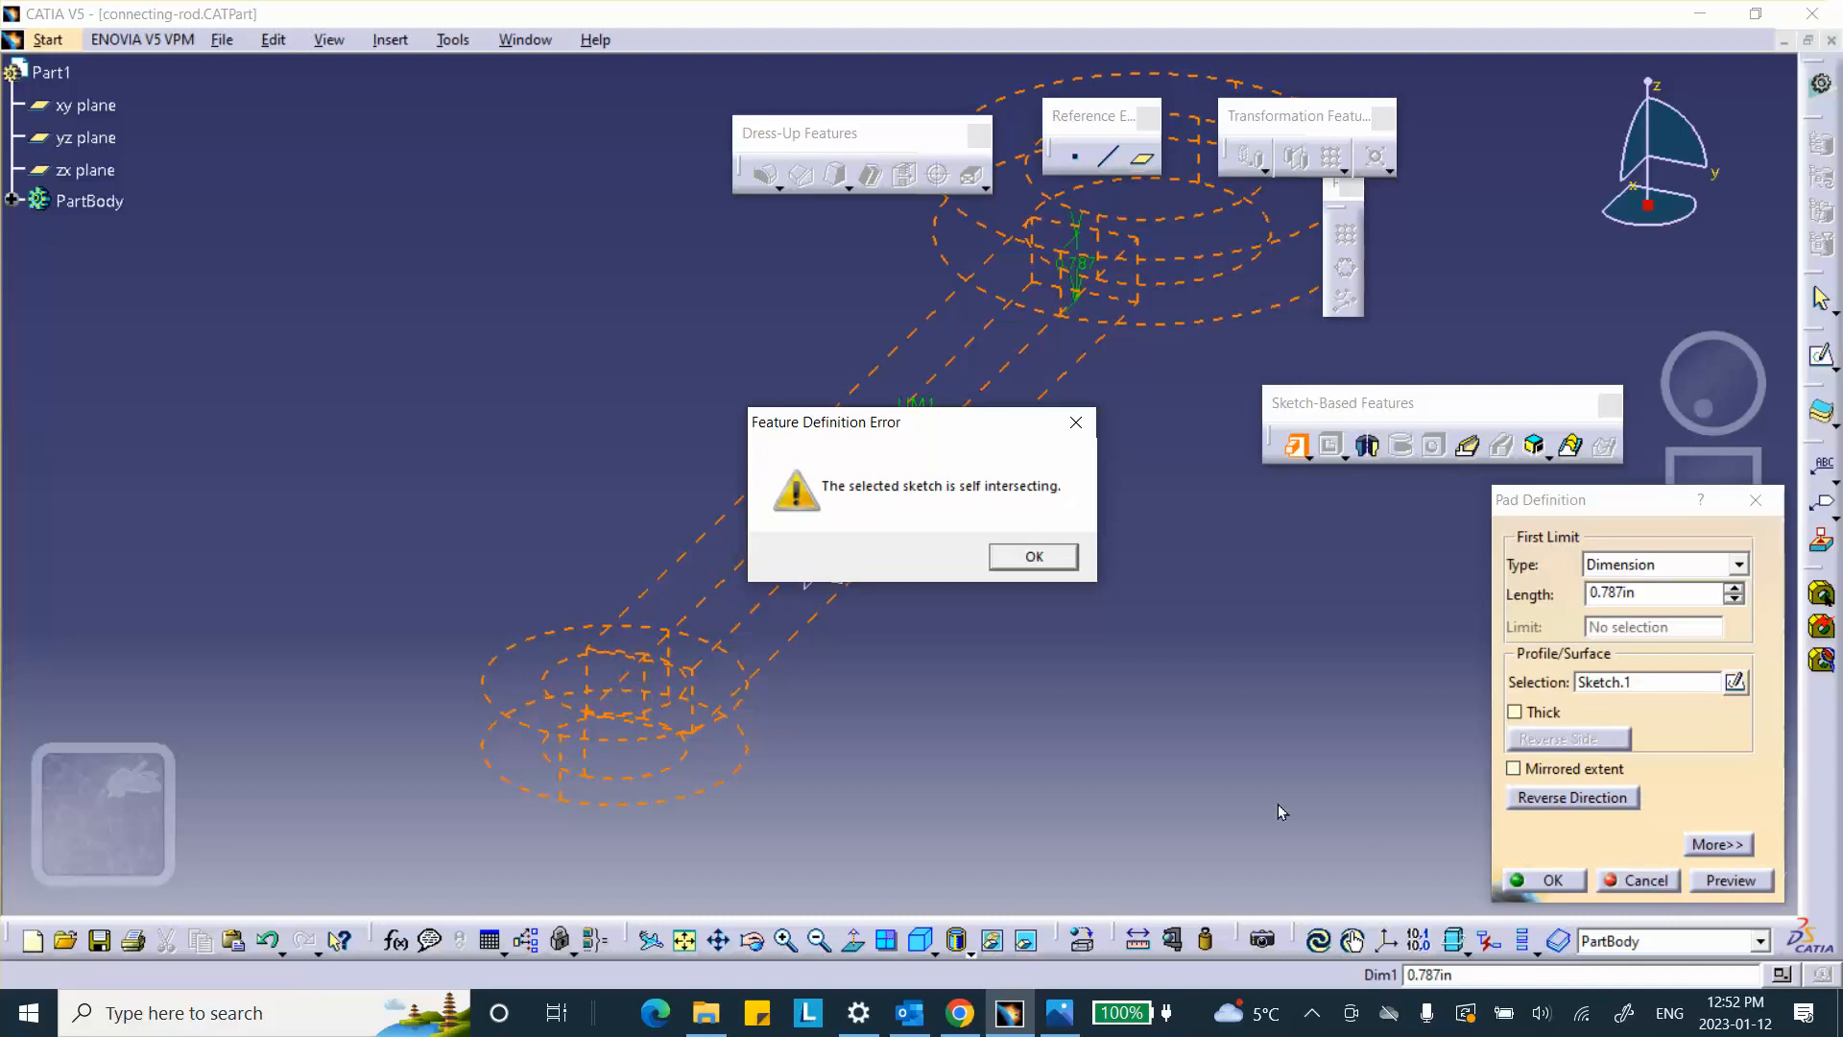
{"action": "left_click", "coordinate": [1033, 555]}
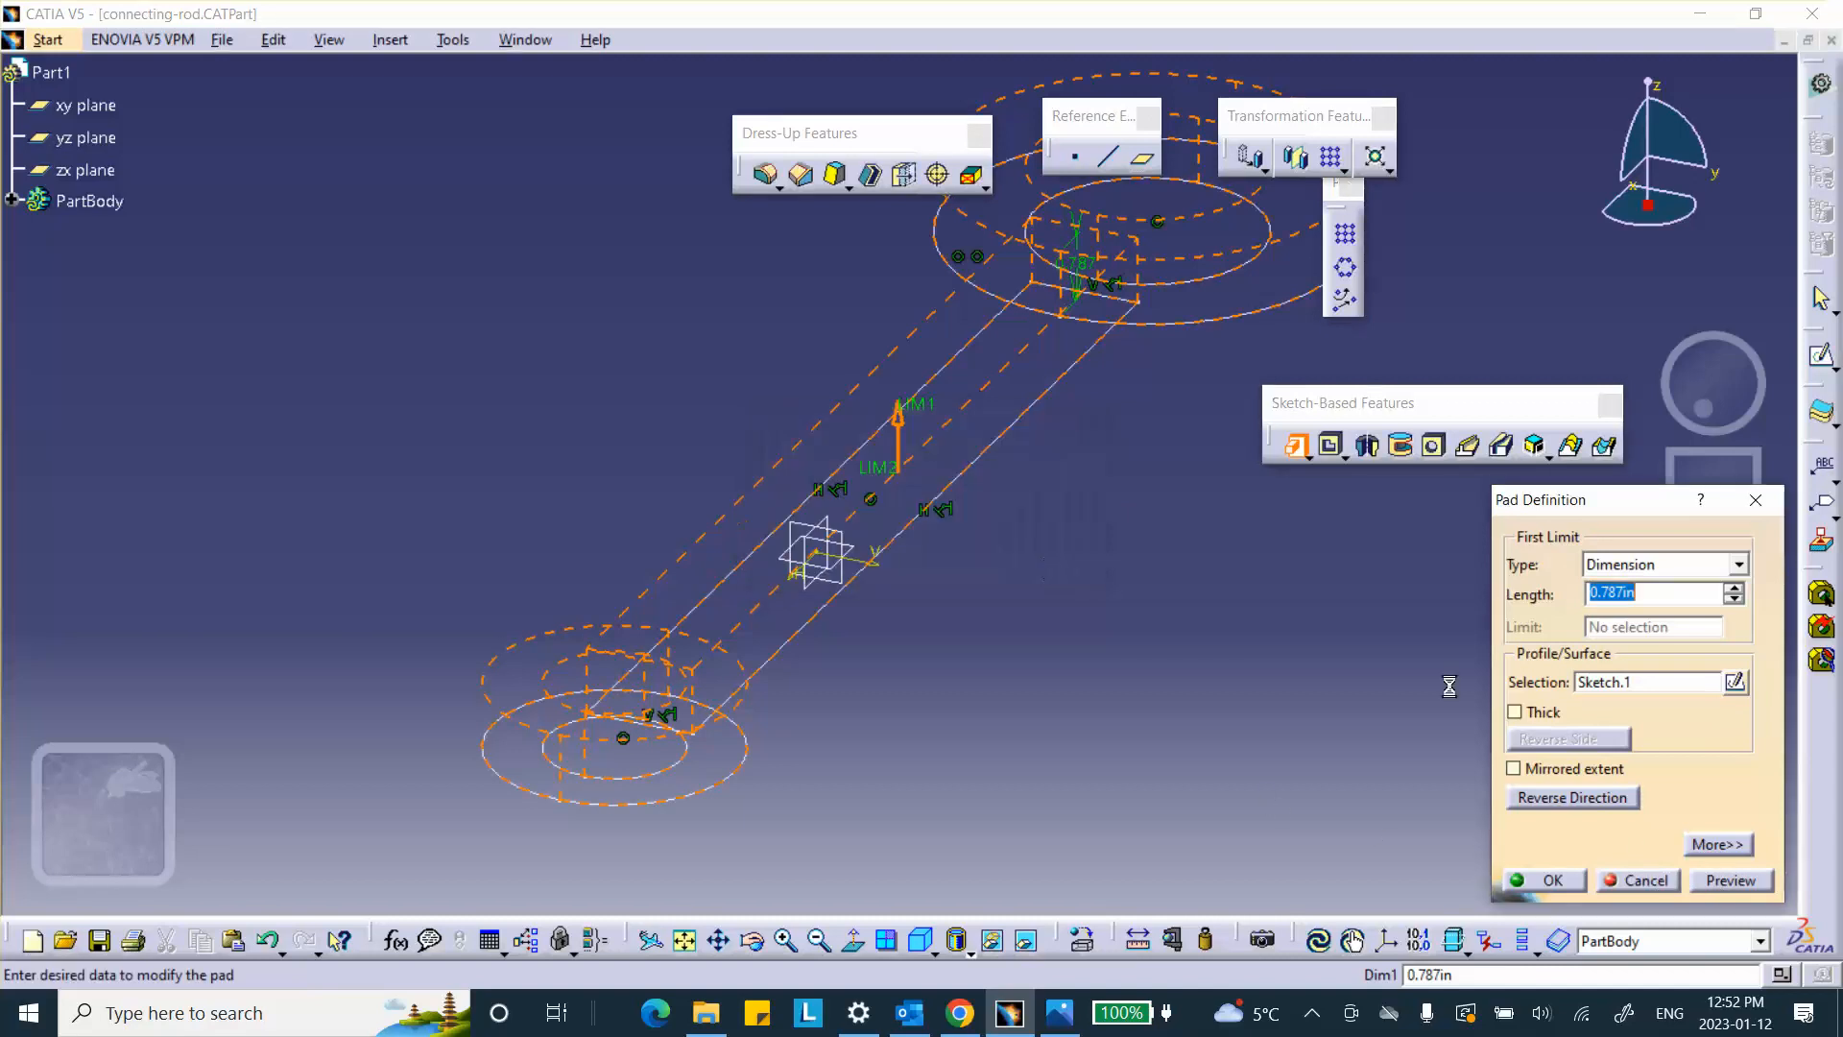
{"action": "left_click", "coordinate": [1656, 883]}
Step: Reopen the connecting rod's sketch, Sketch.1, for editing
{"action": "left_click", "coordinate": [923, 534]}
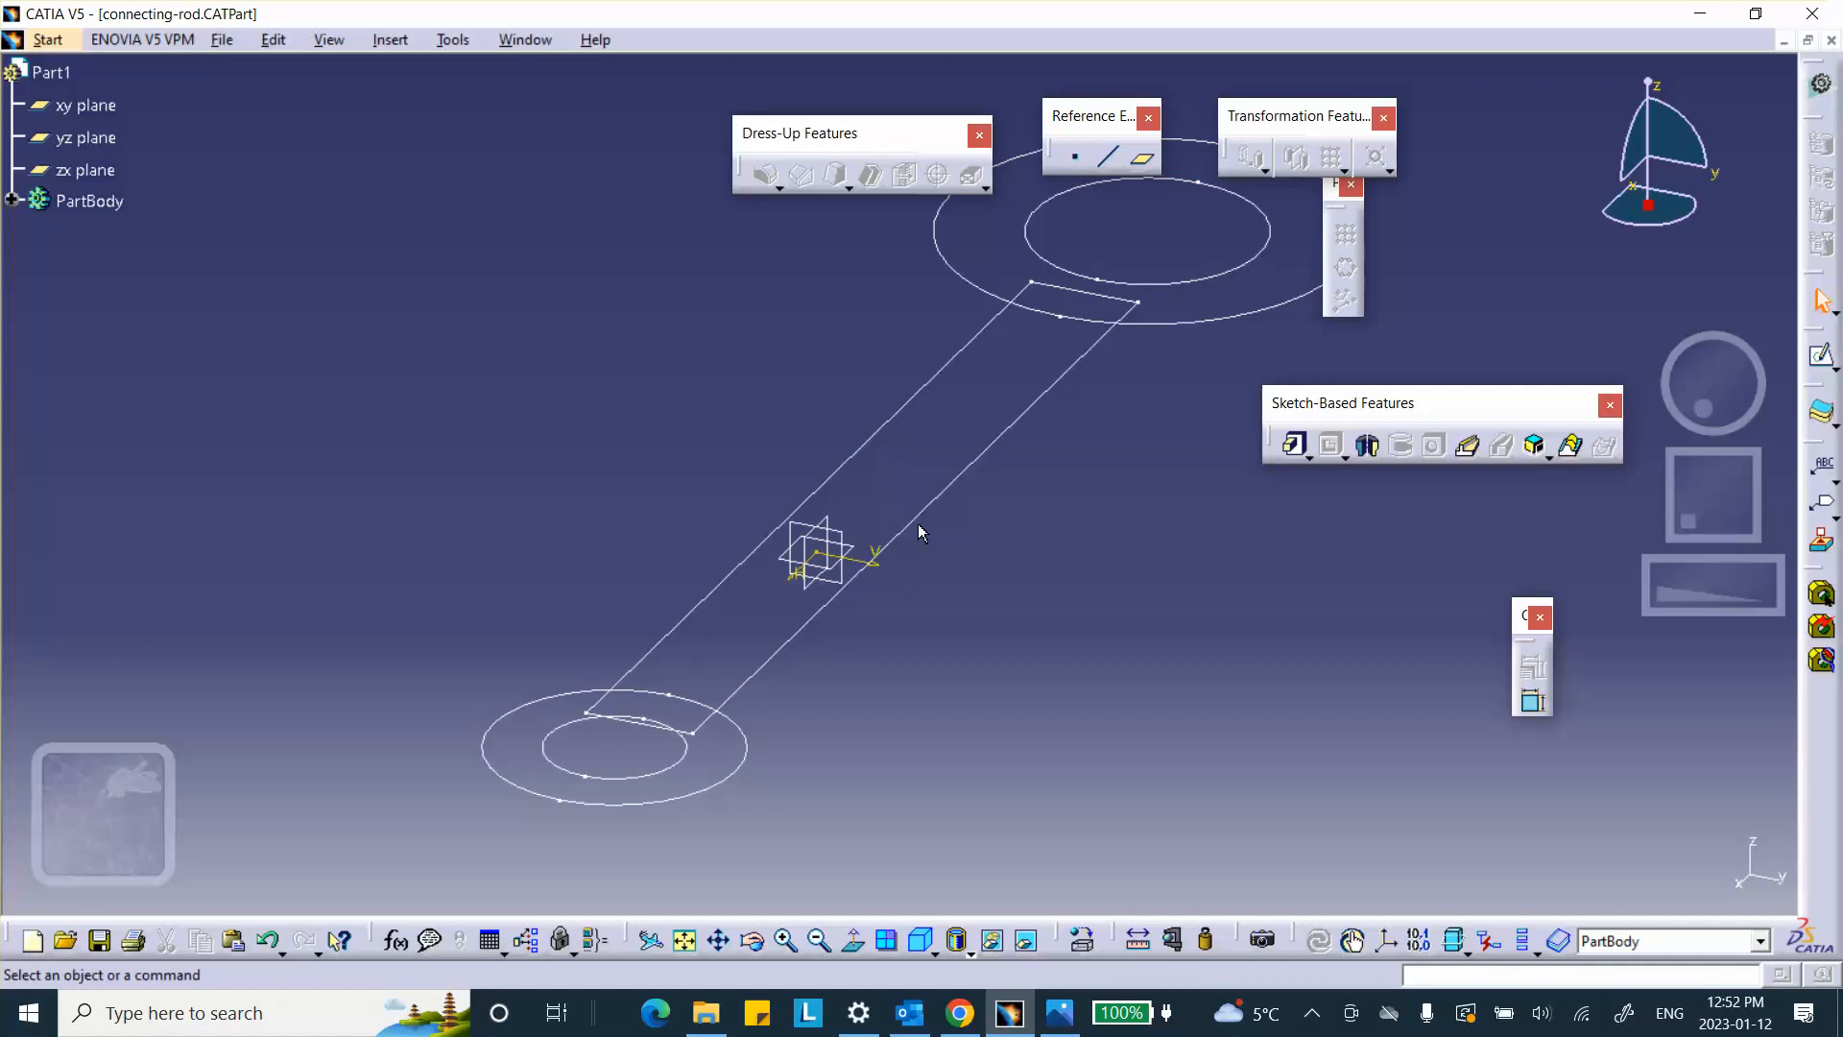
{"action": "left_click", "coordinate": [917, 522]}
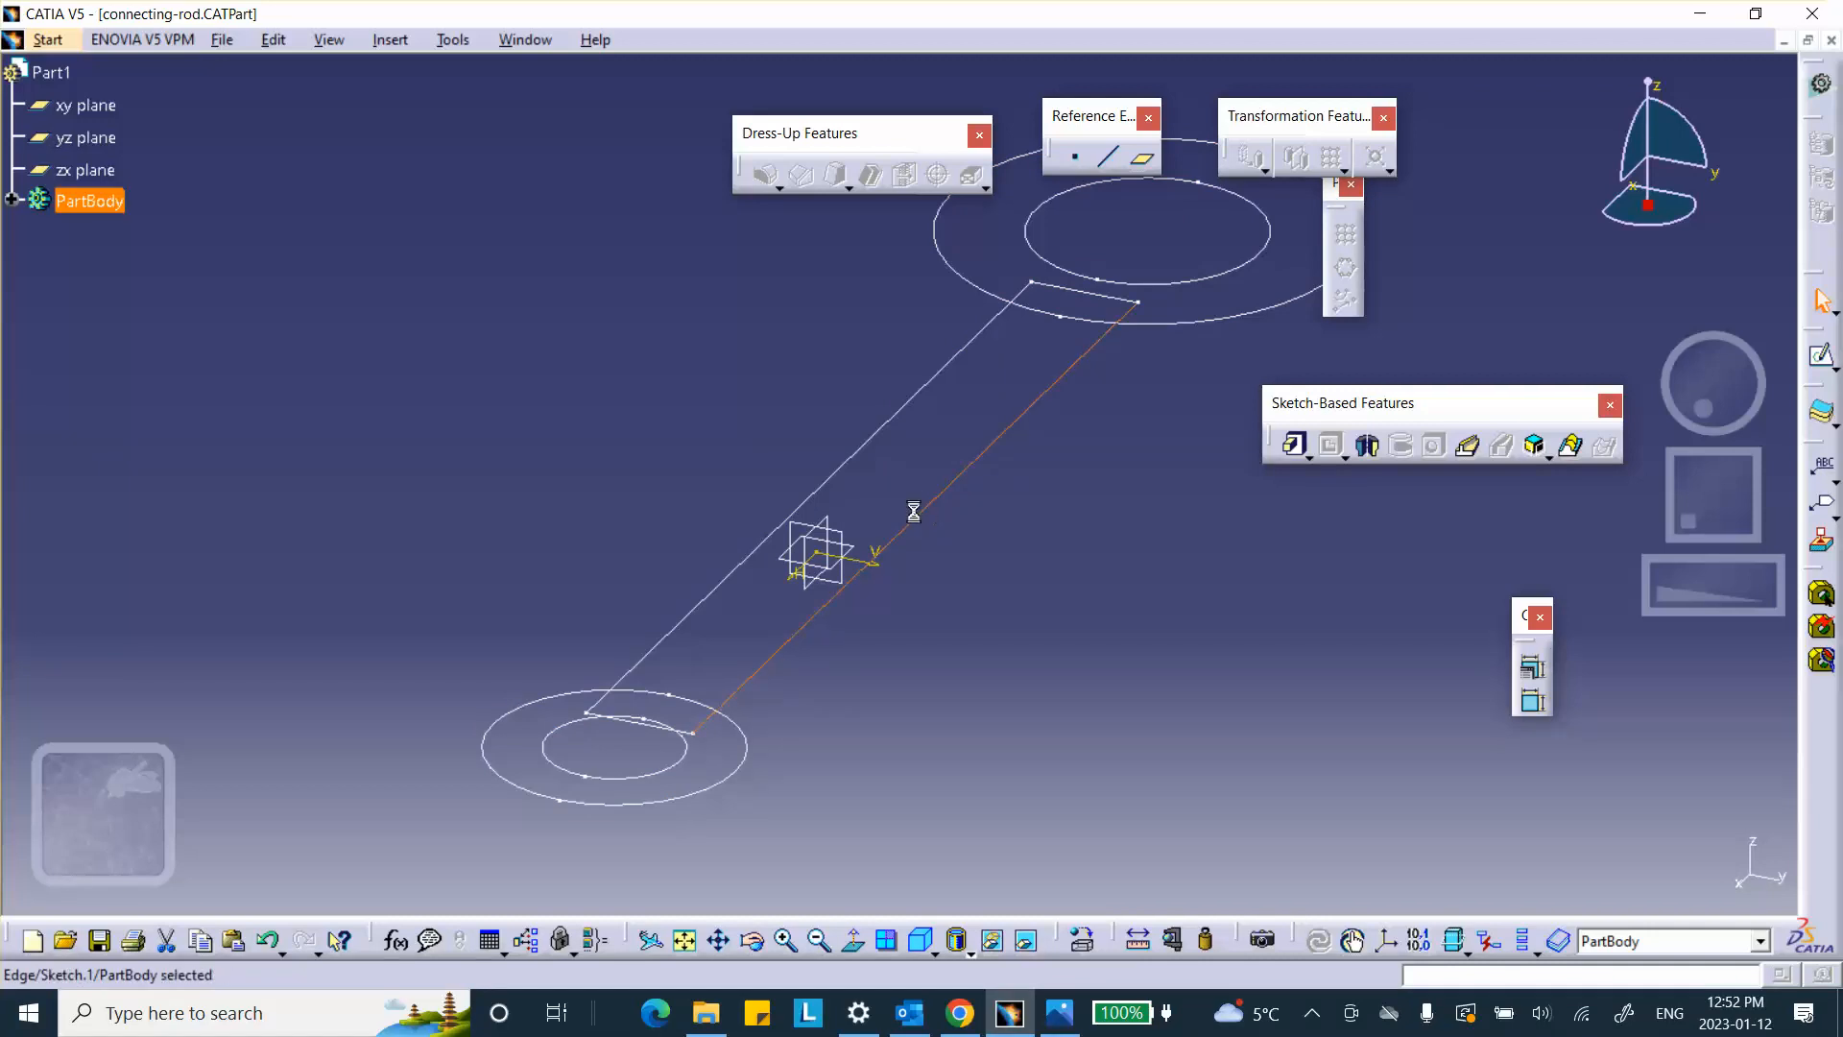
{"action": "left_click", "coordinate": [1171, 500]}
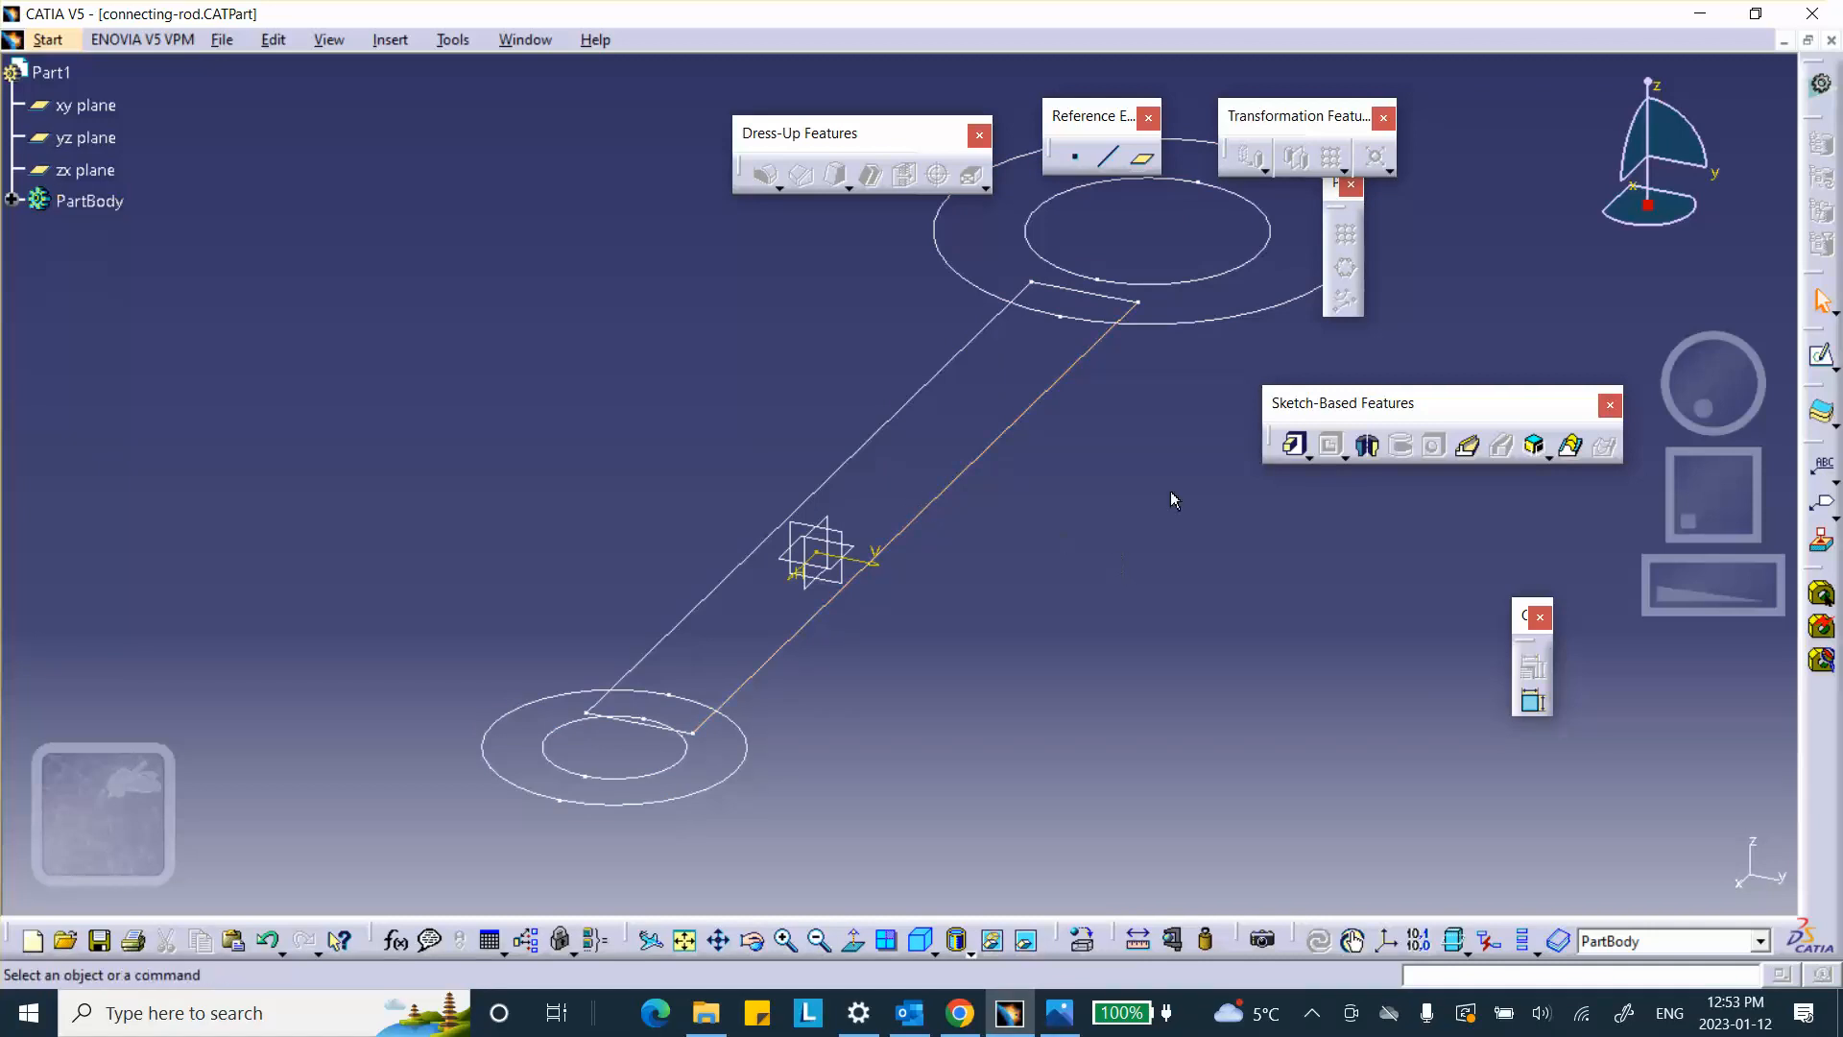
{"action": "left_click", "coordinate": [923, 392]}
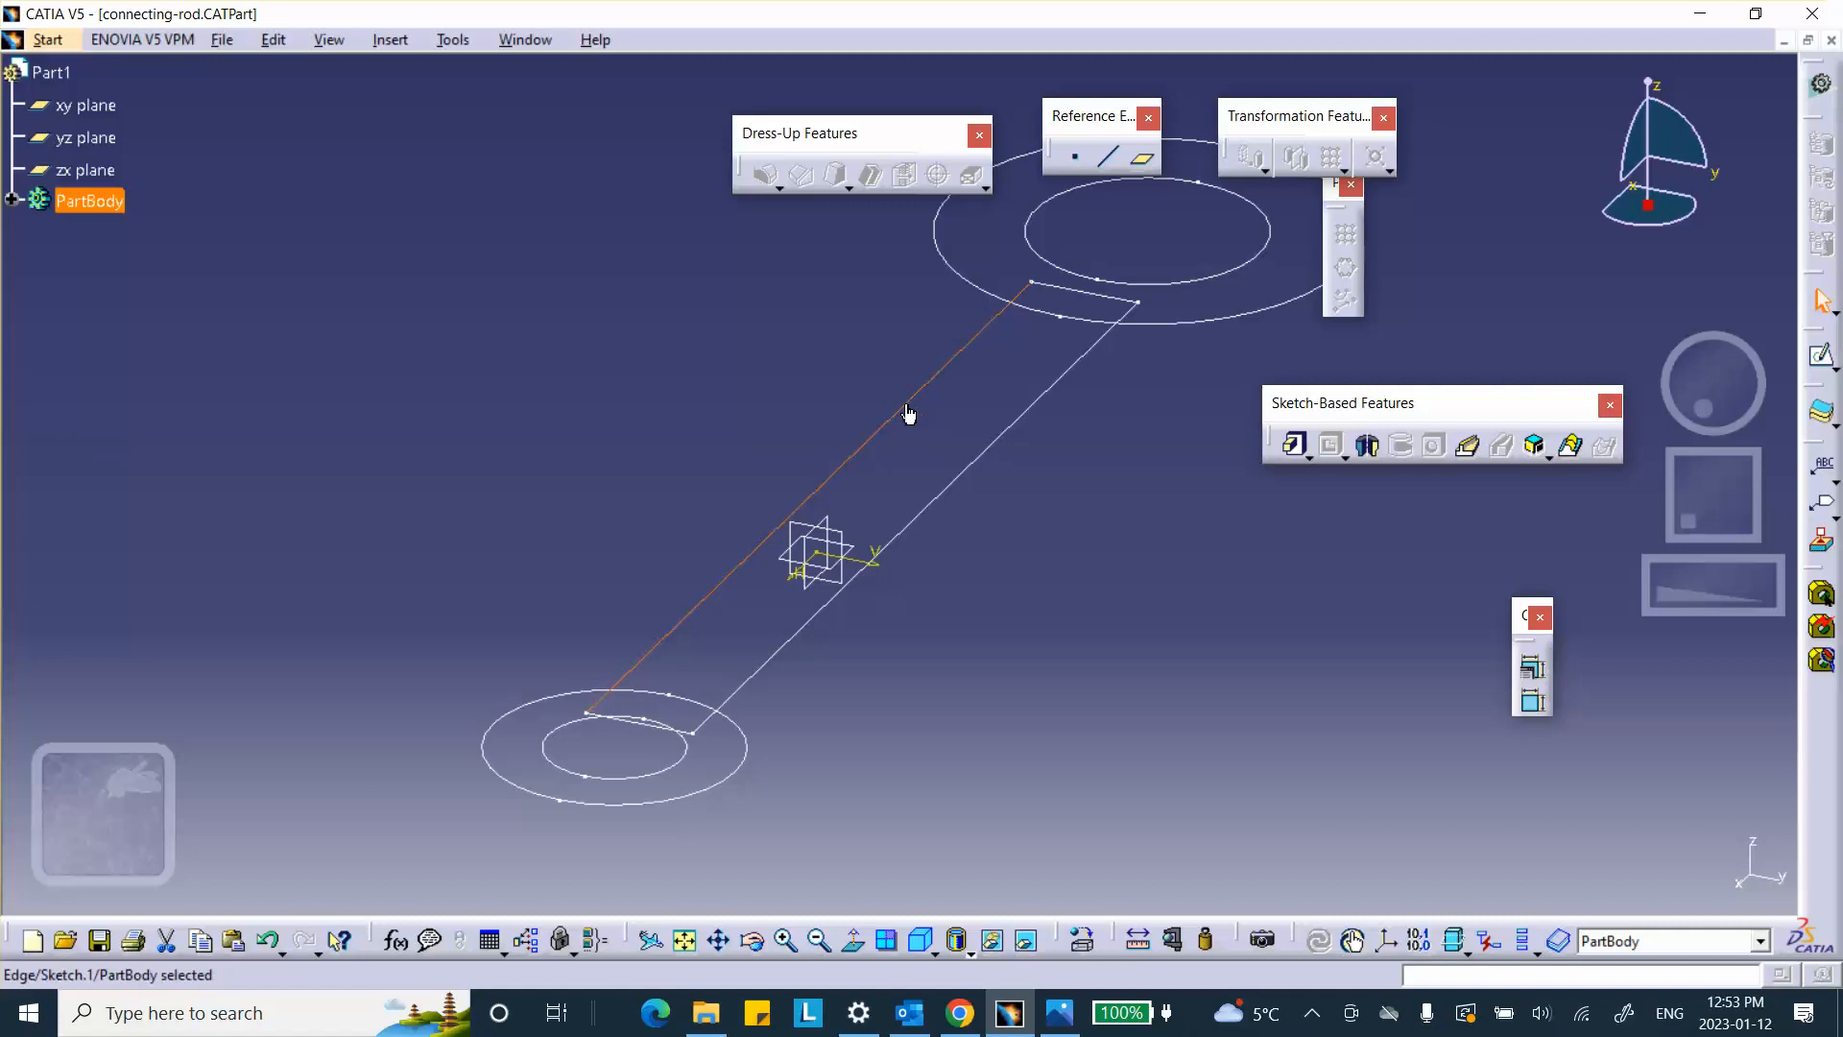
{"action": "left_click", "coordinate": [11, 201]}
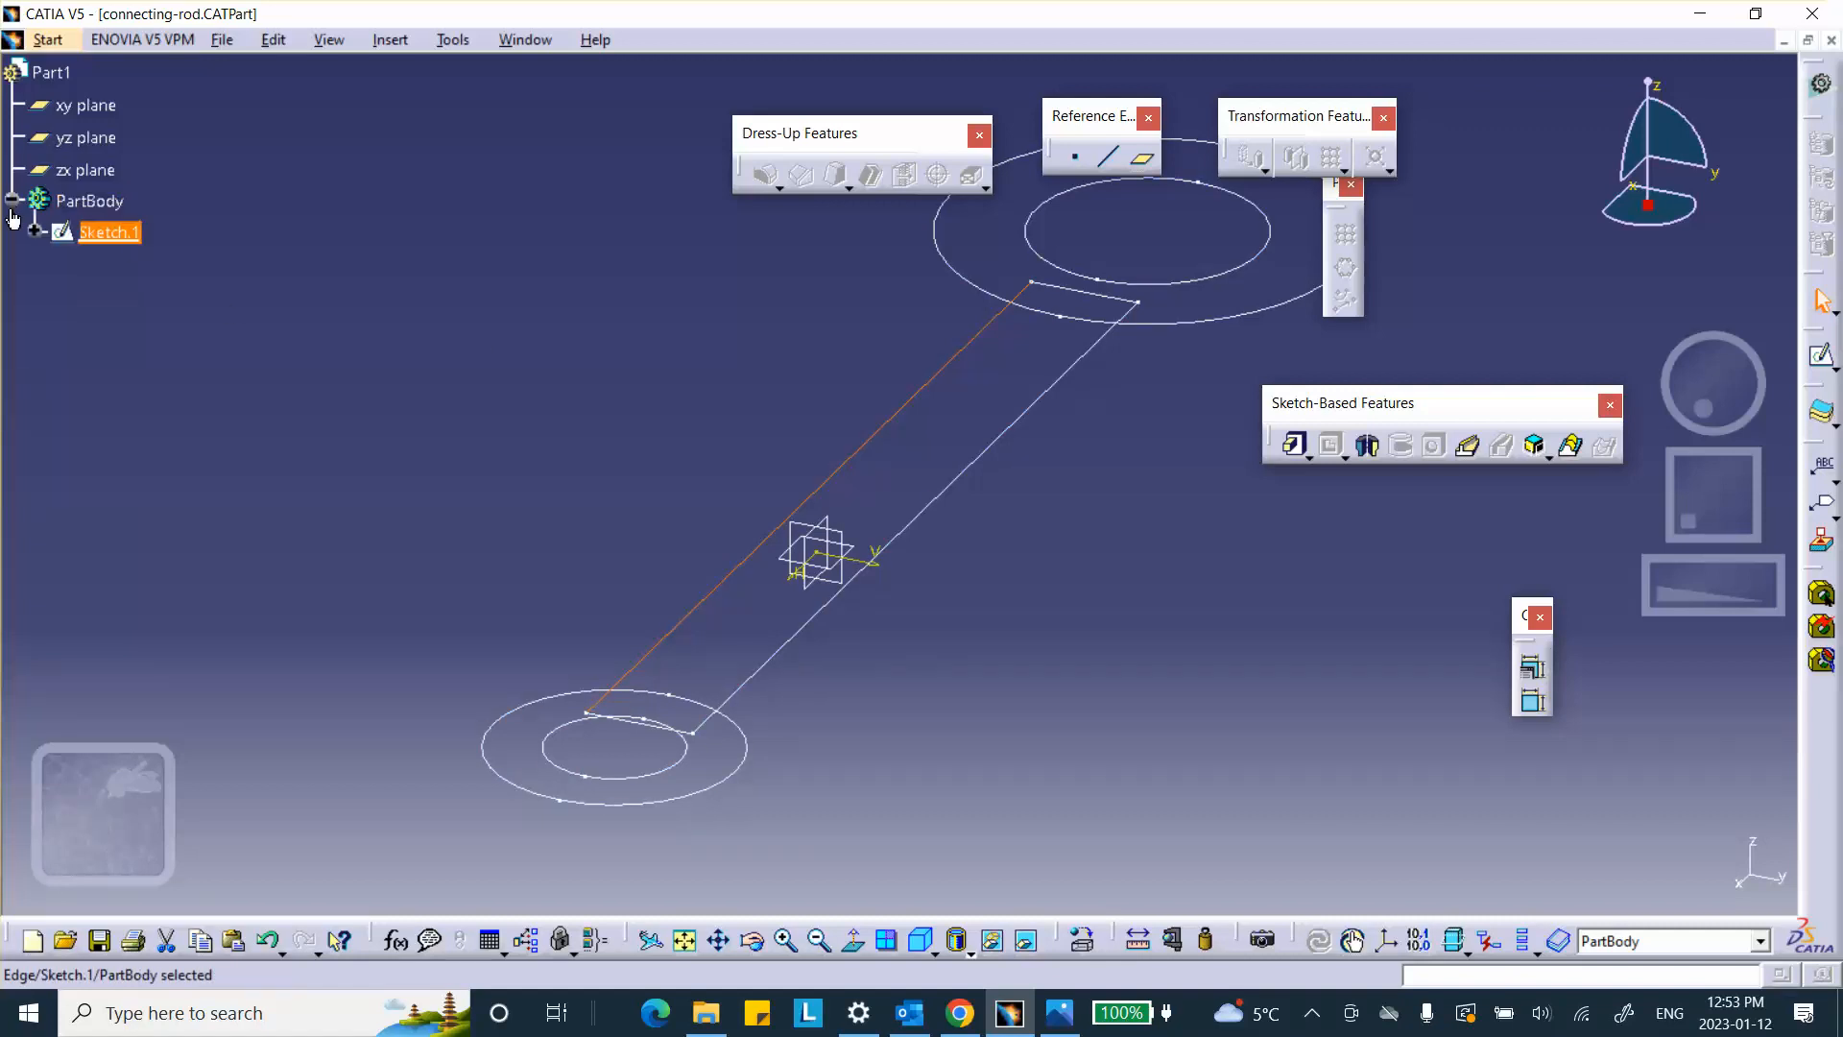
{"action": "double_click", "coordinate": [105, 234]}
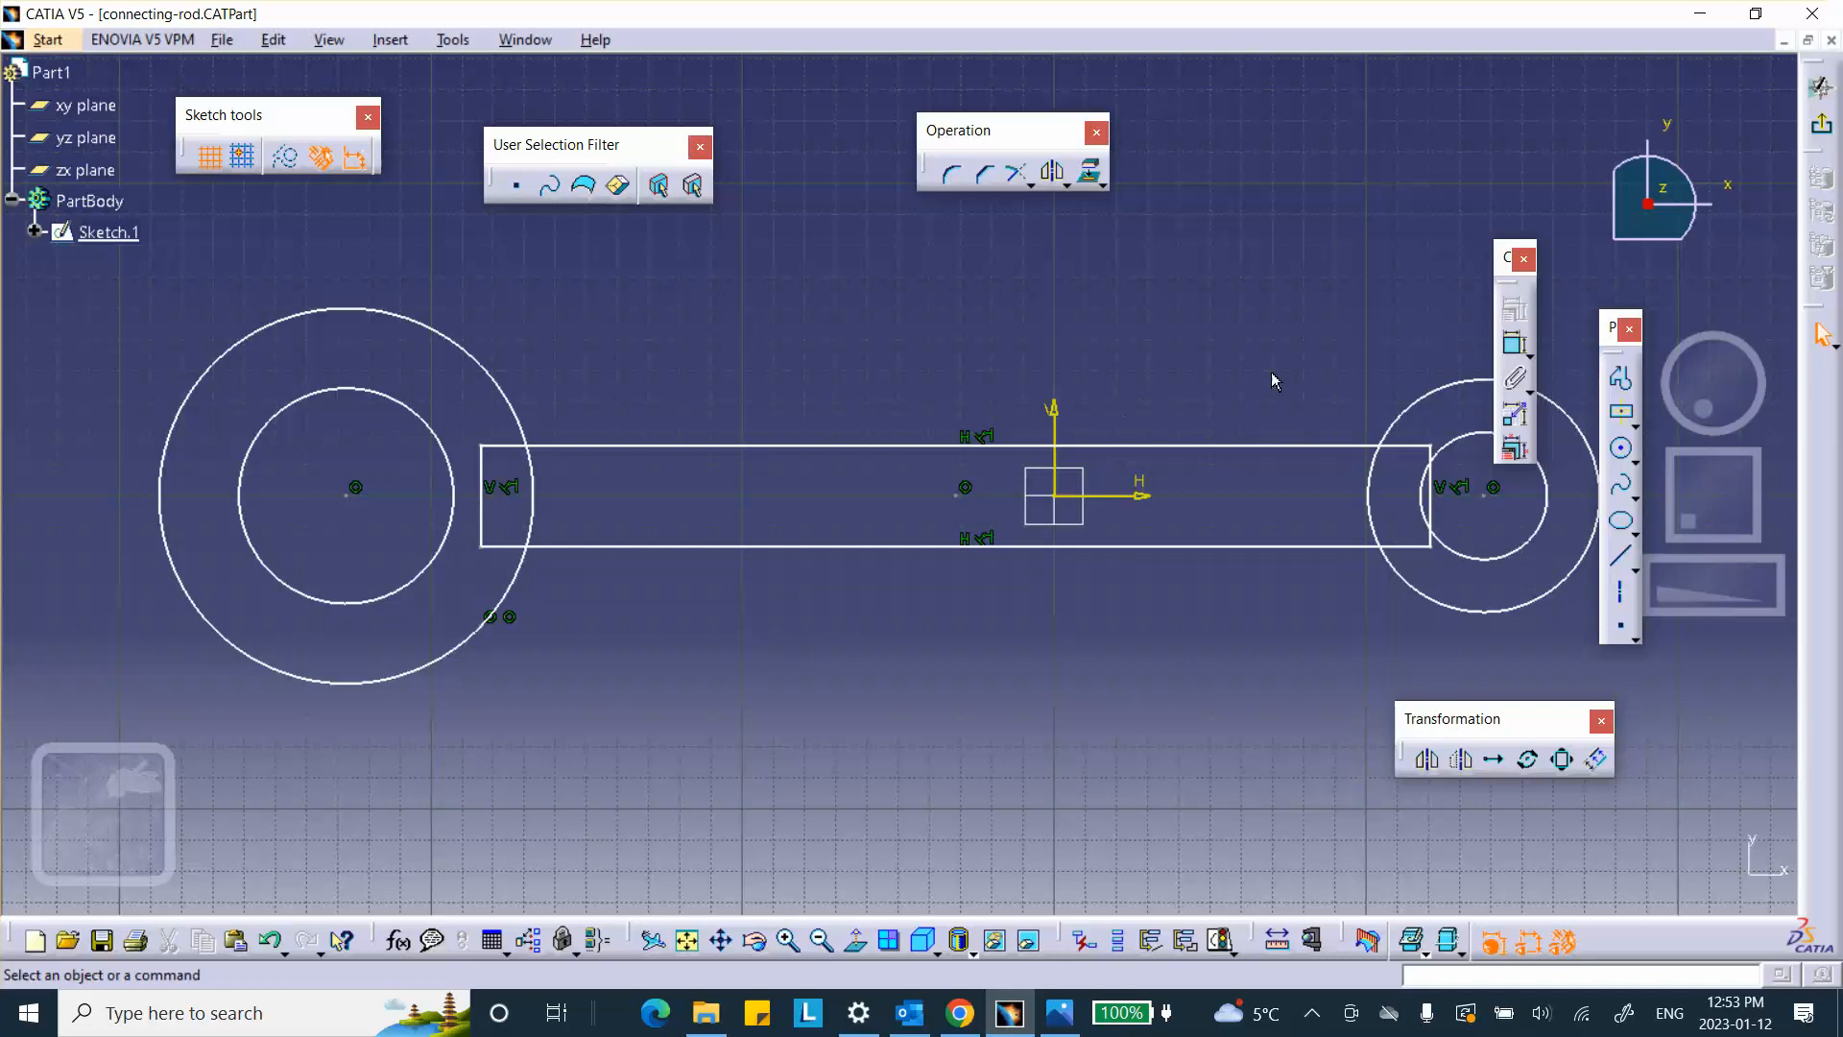
Step: Quick-trim the rectangle segments lying inside the large outer circle and that circle's arc between the two shank edges
{"action": "left_click", "coordinate": [1031, 184]}
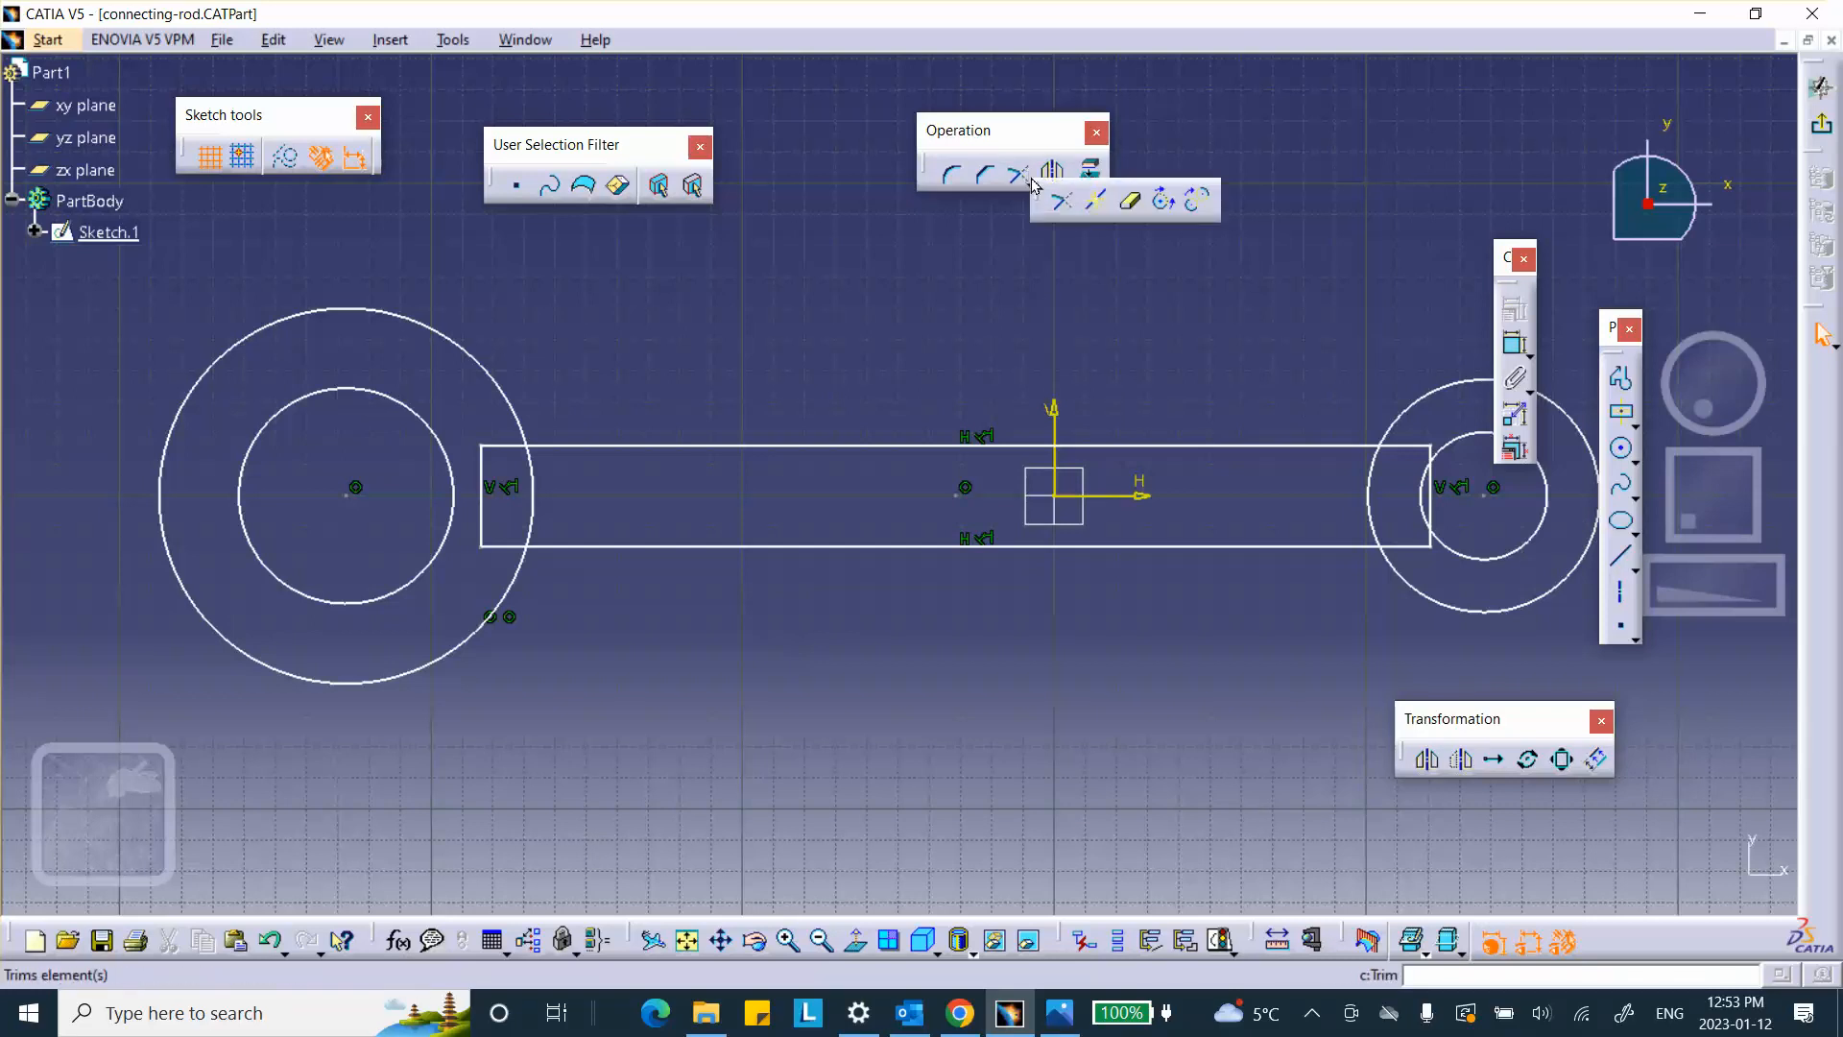
{"action": "left_click", "coordinate": [1138, 207]}
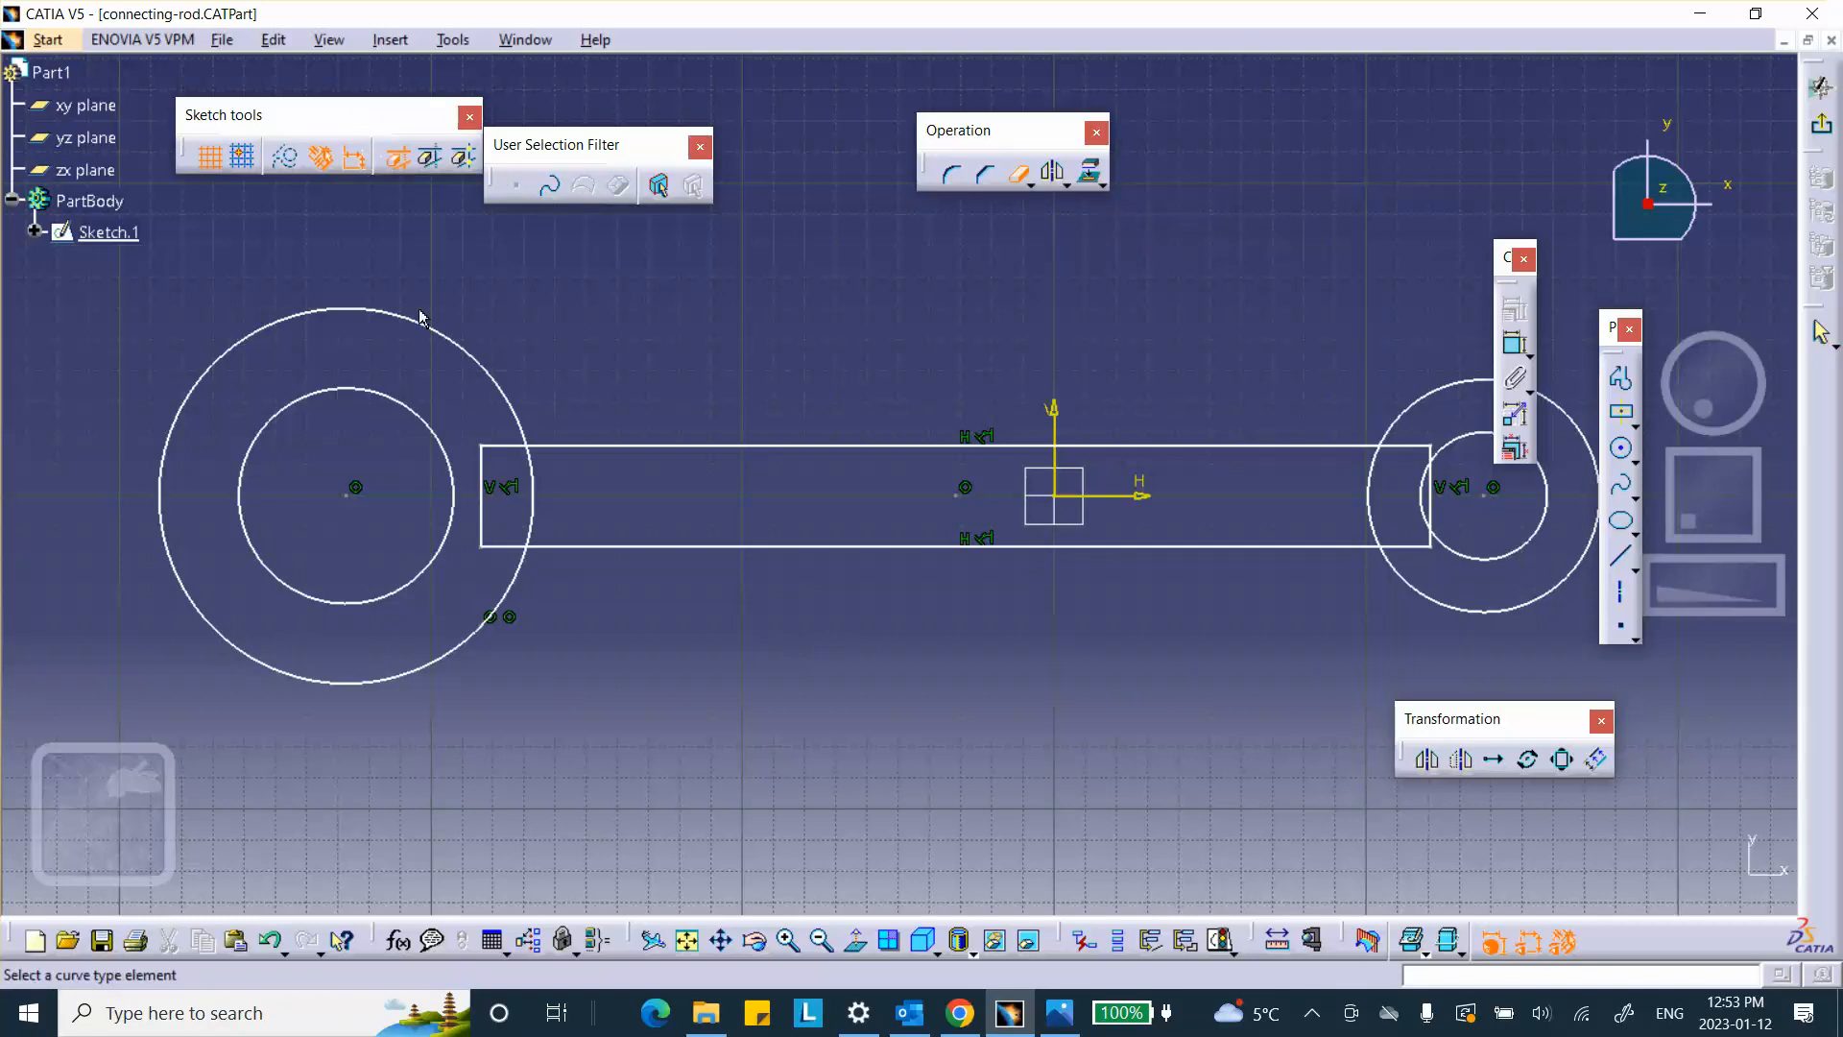
{"action": "left_click", "coordinate": [514, 446]}
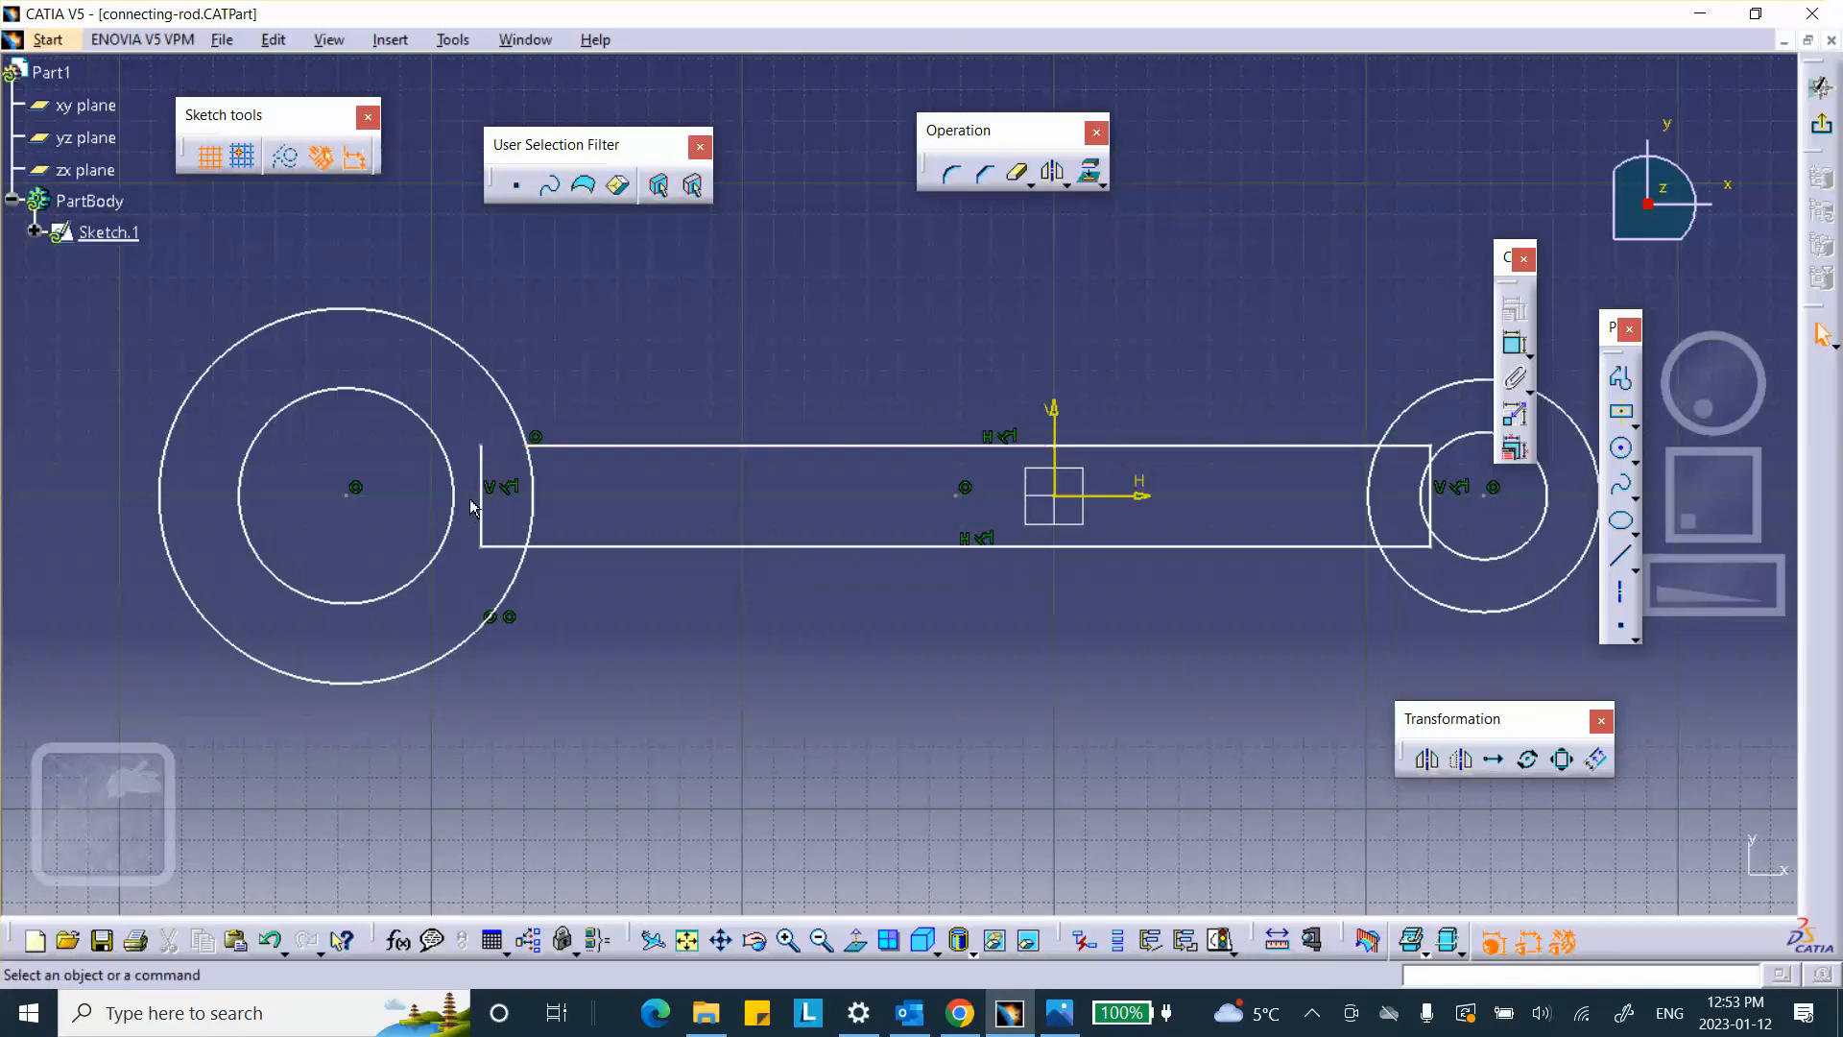
{"action": "left_click", "coordinate": [487, 487]}
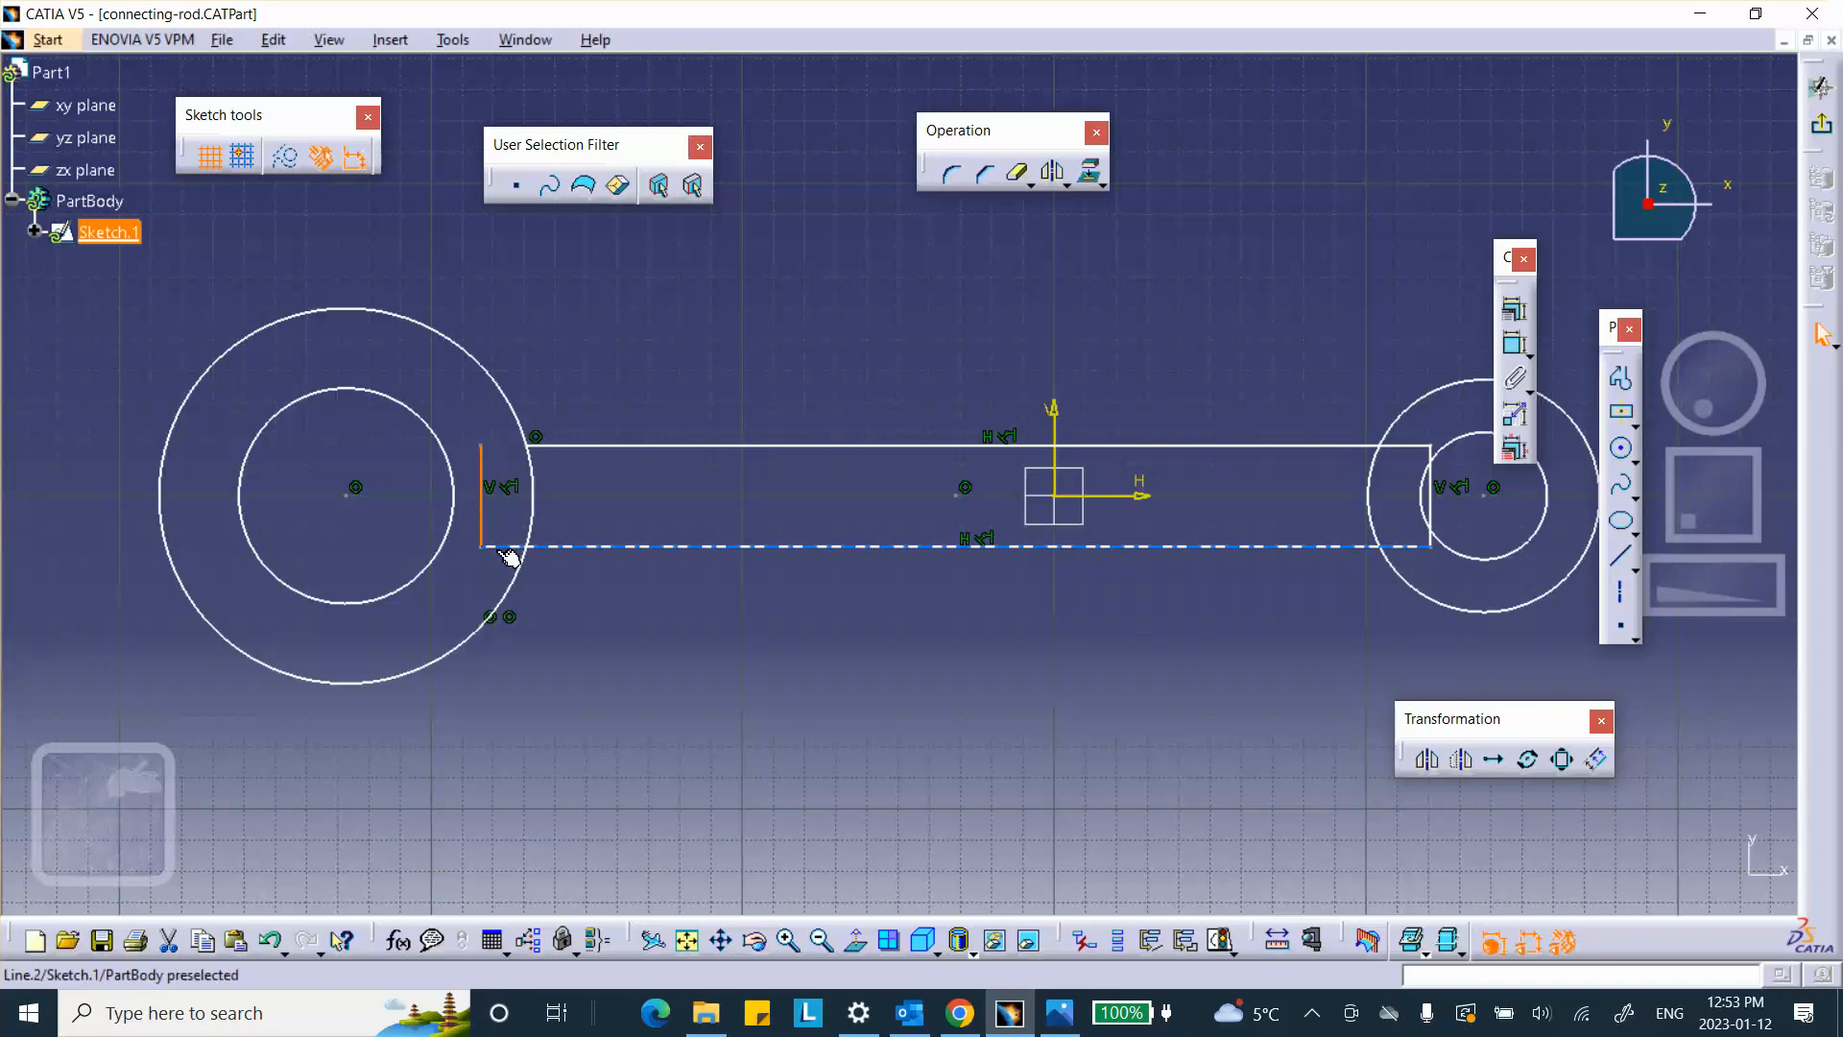
{"action": "left_click", "coordinate": [1015, 172]}
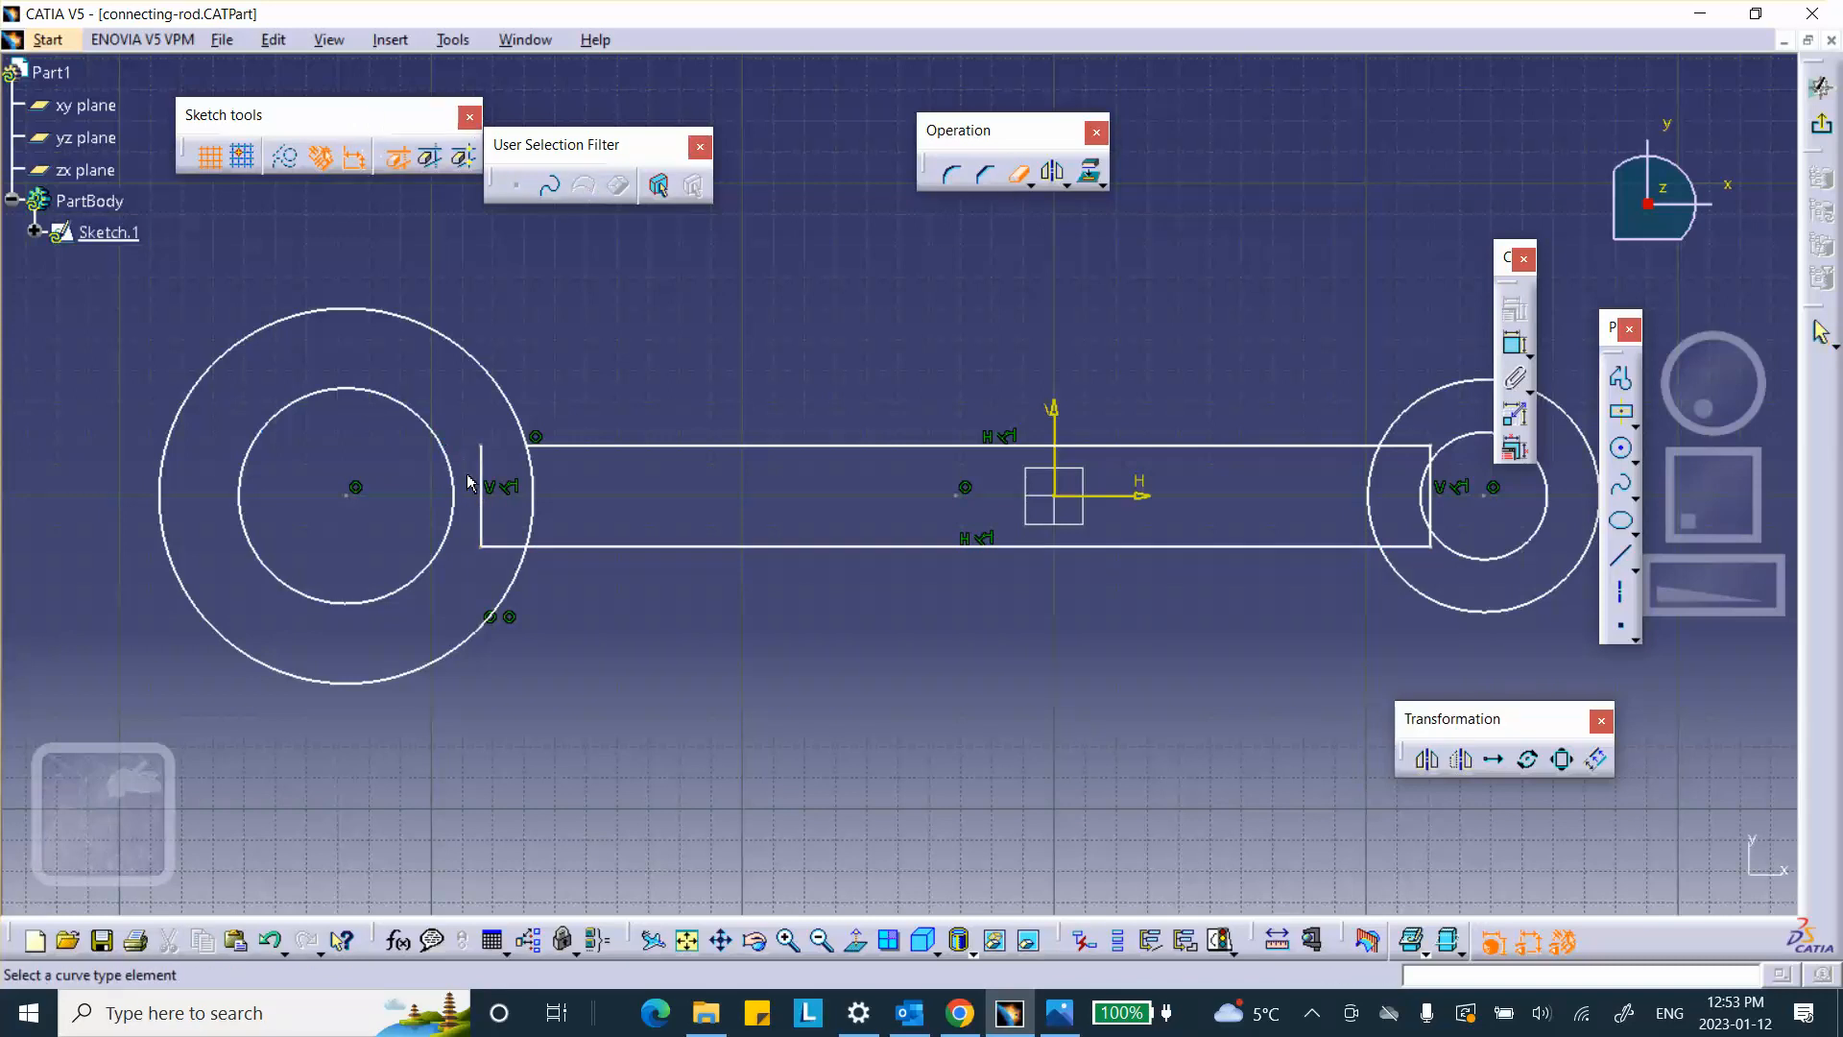
{"action": "left_click", "coordinate": [496, 500]}
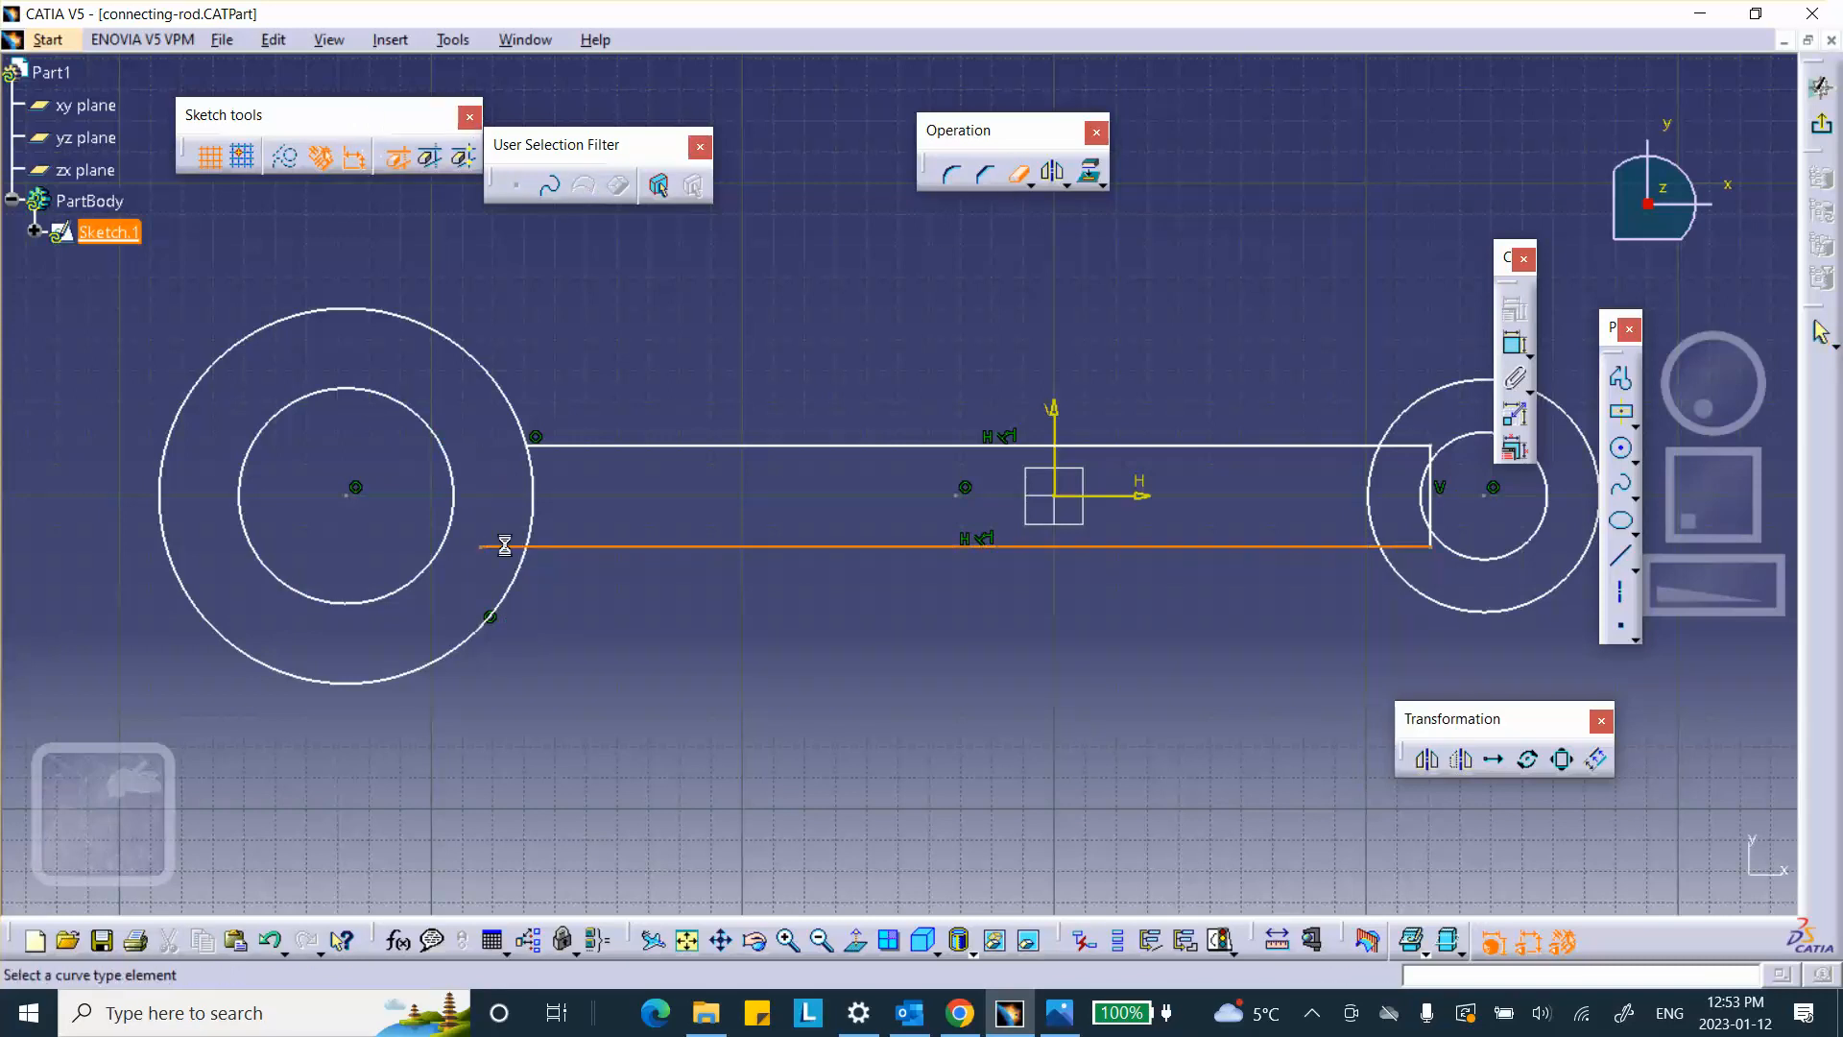
{"action": "left_click", "coordinate": [503, 544]}
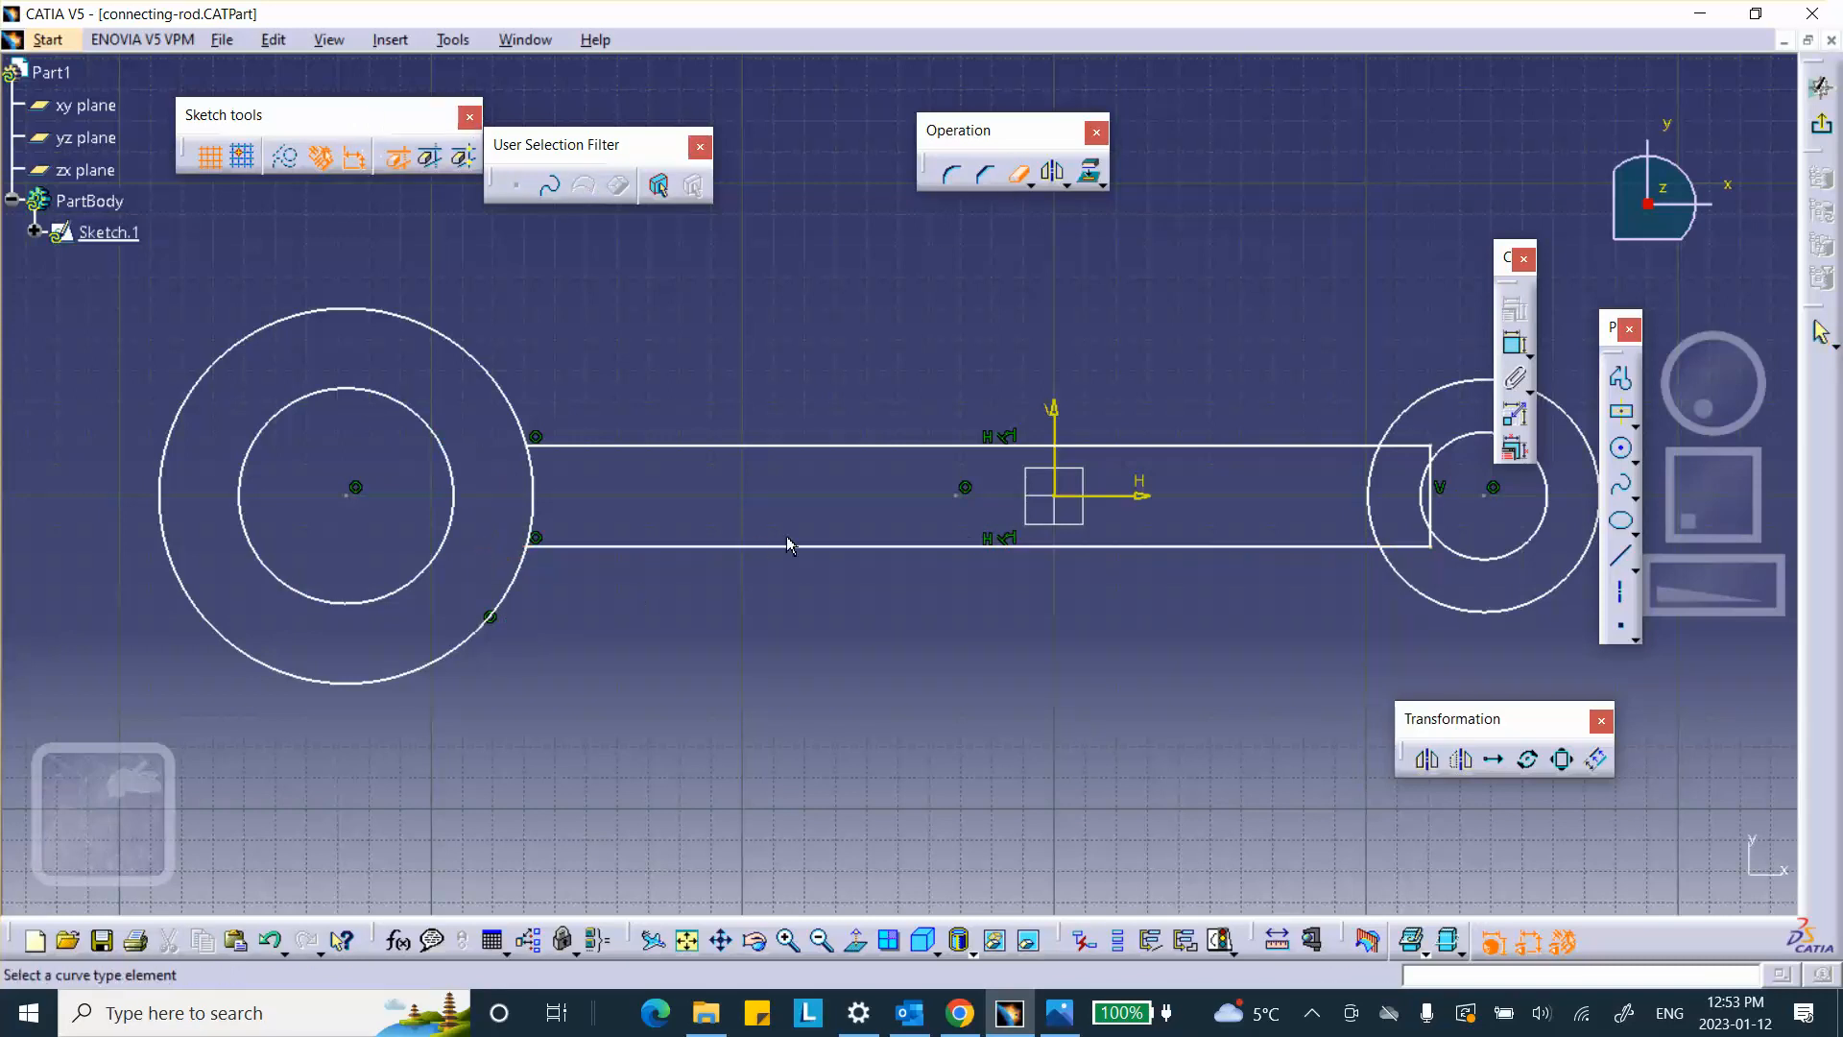
{"action": "left_click", "coordinate": [538, 521]}
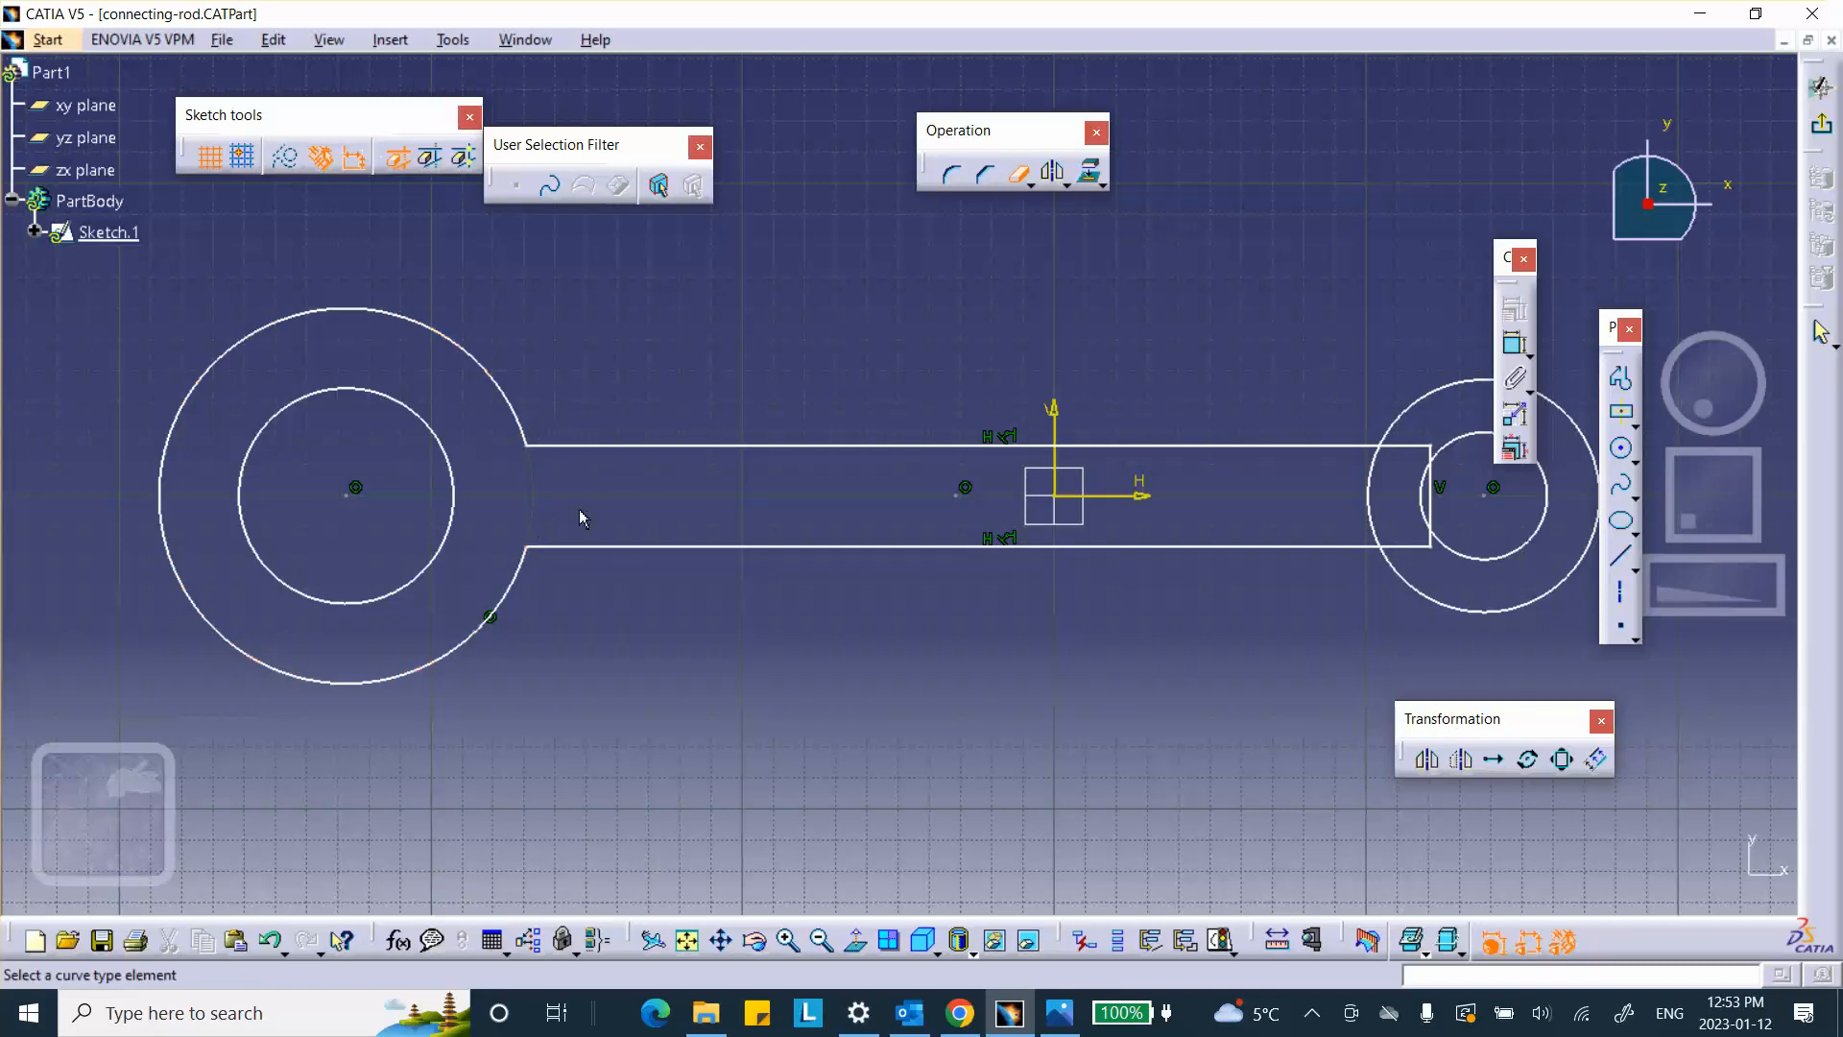
Step: Quick-trim the small end's outer arc between the shank edges, the rectangle segments inside it, and the inner circle's arc crossing the rectangle's end
{"action": "left_click", "coordinate": [1375, 498]}
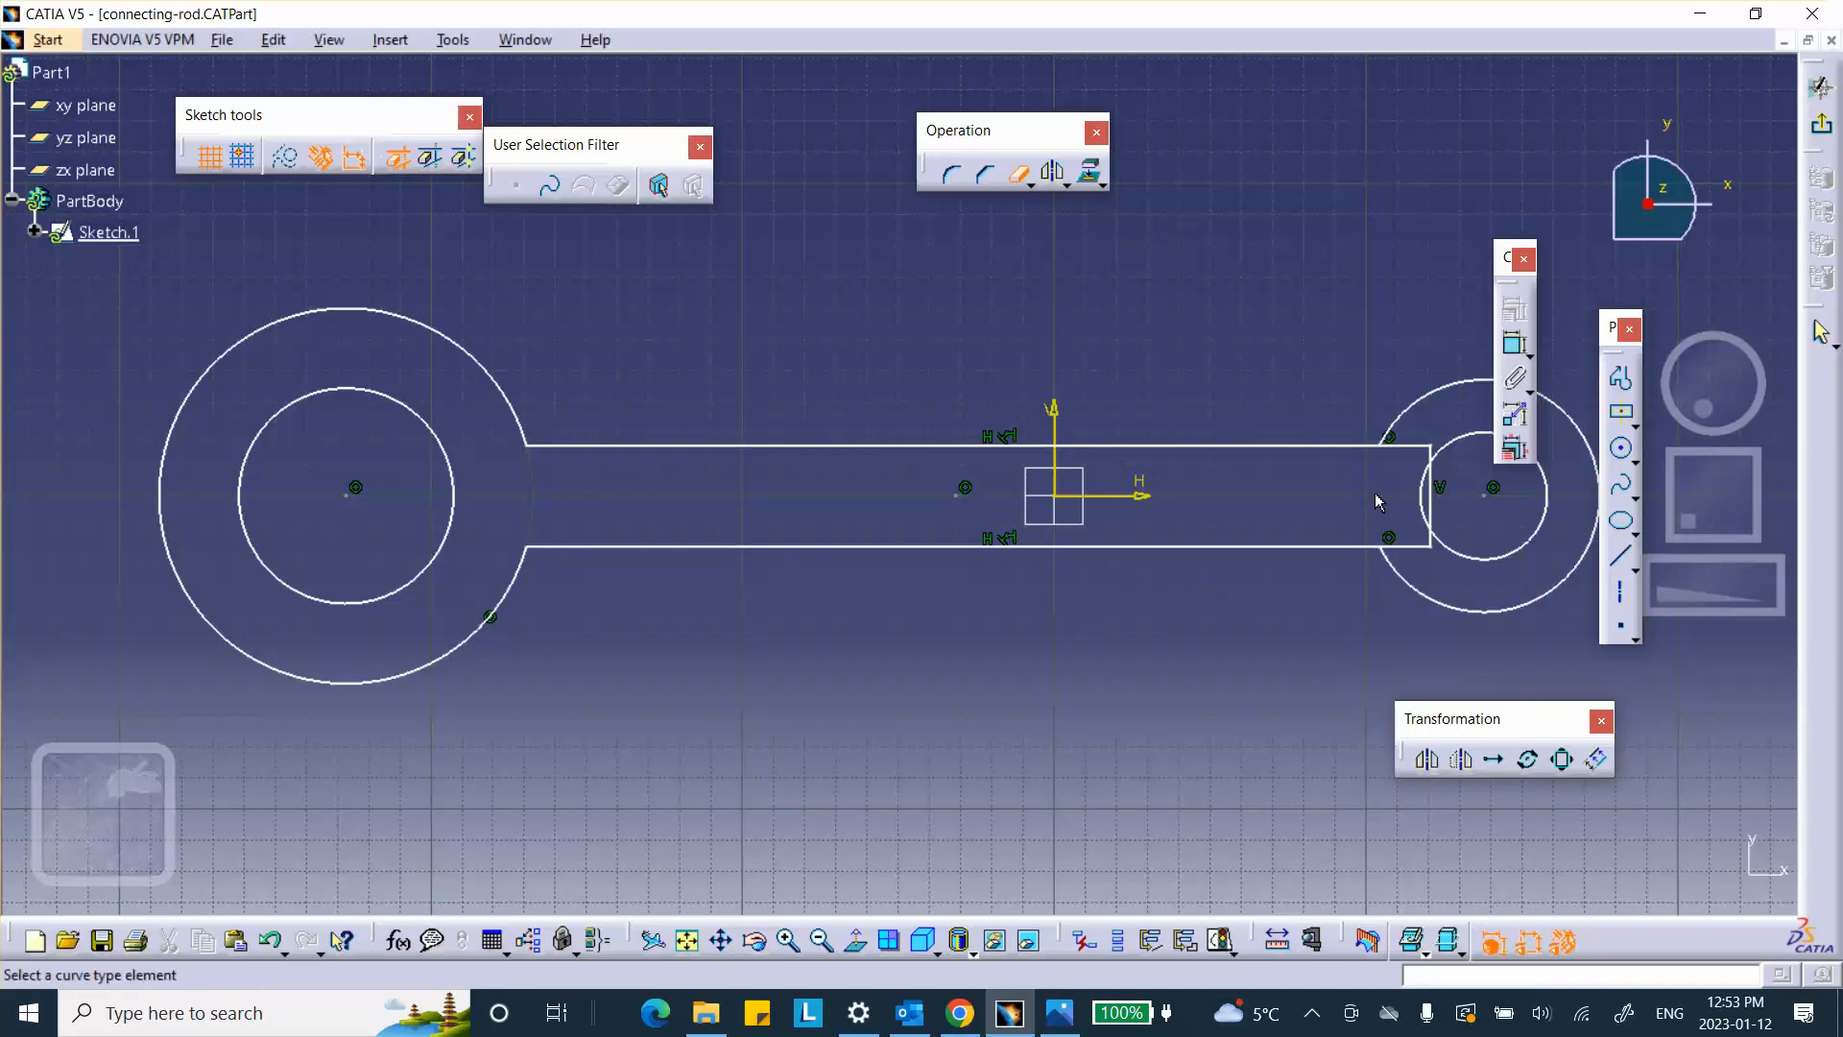
{"action": "left_click", "coordinate": [1439, 509]}
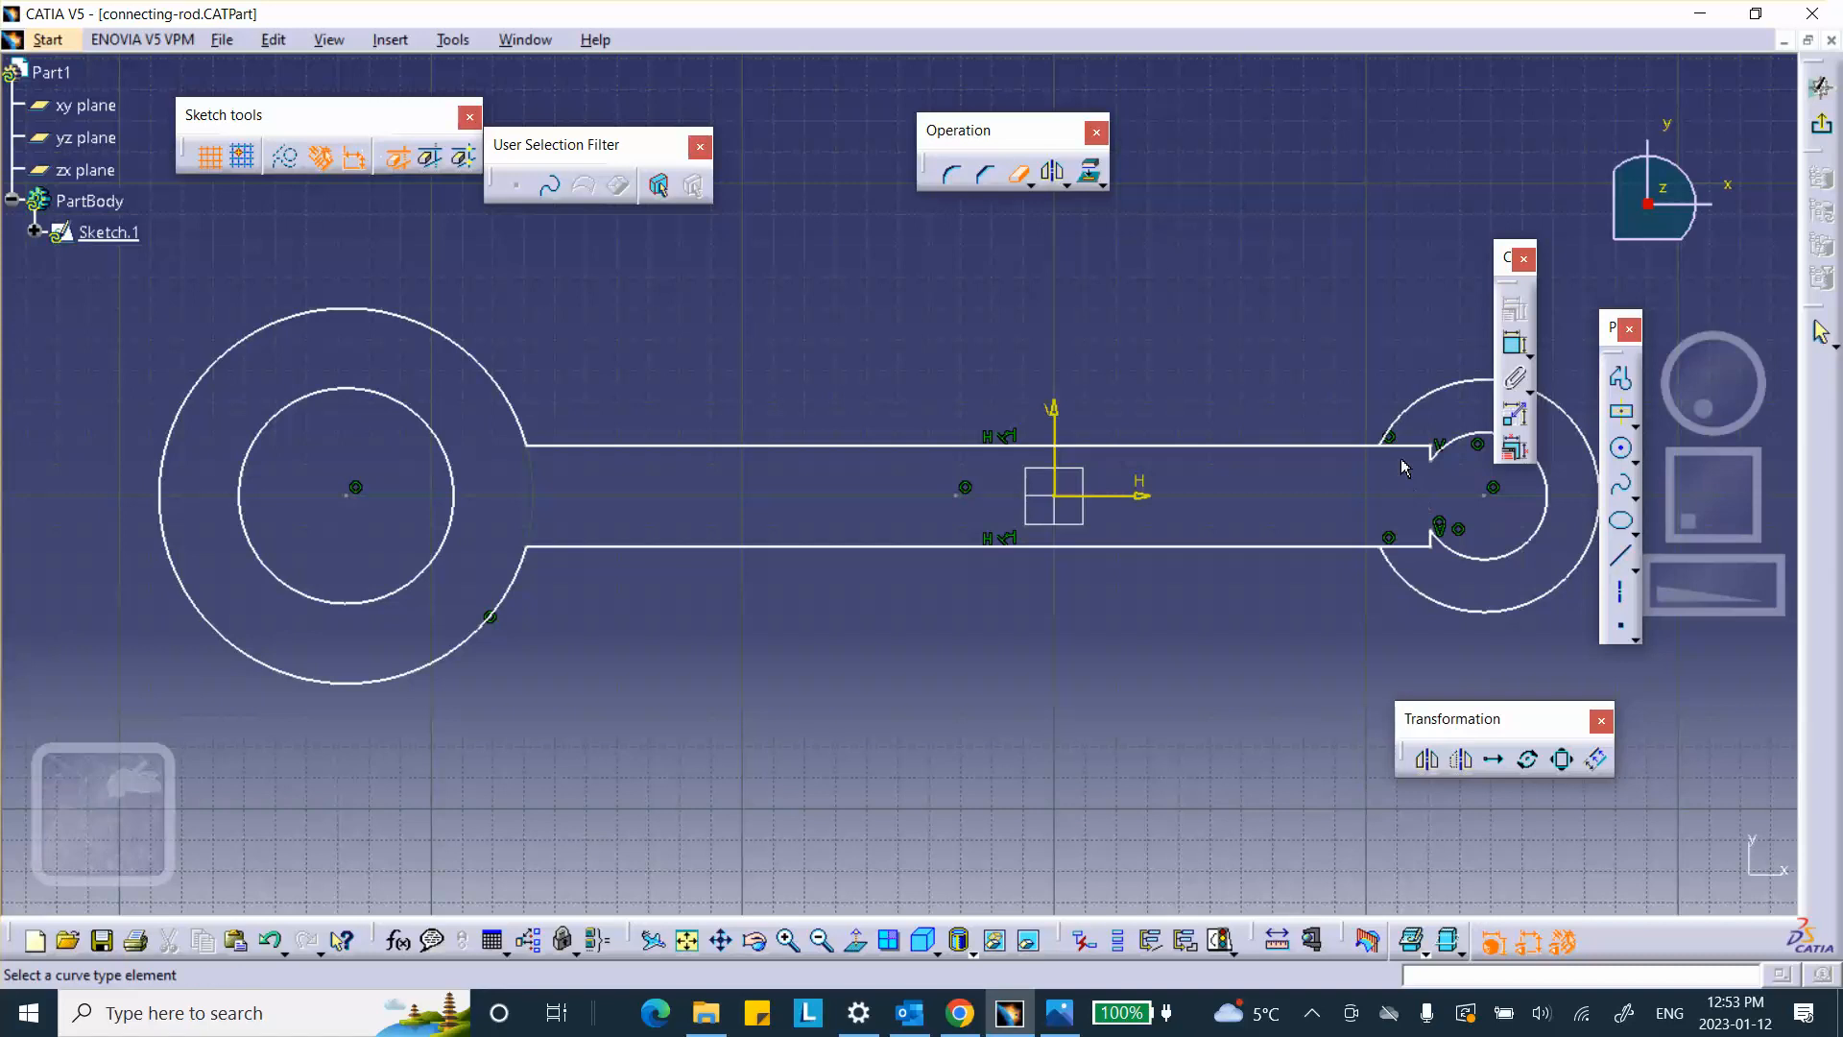
{"action": "left_click", "coordinate": [1418, 447]}
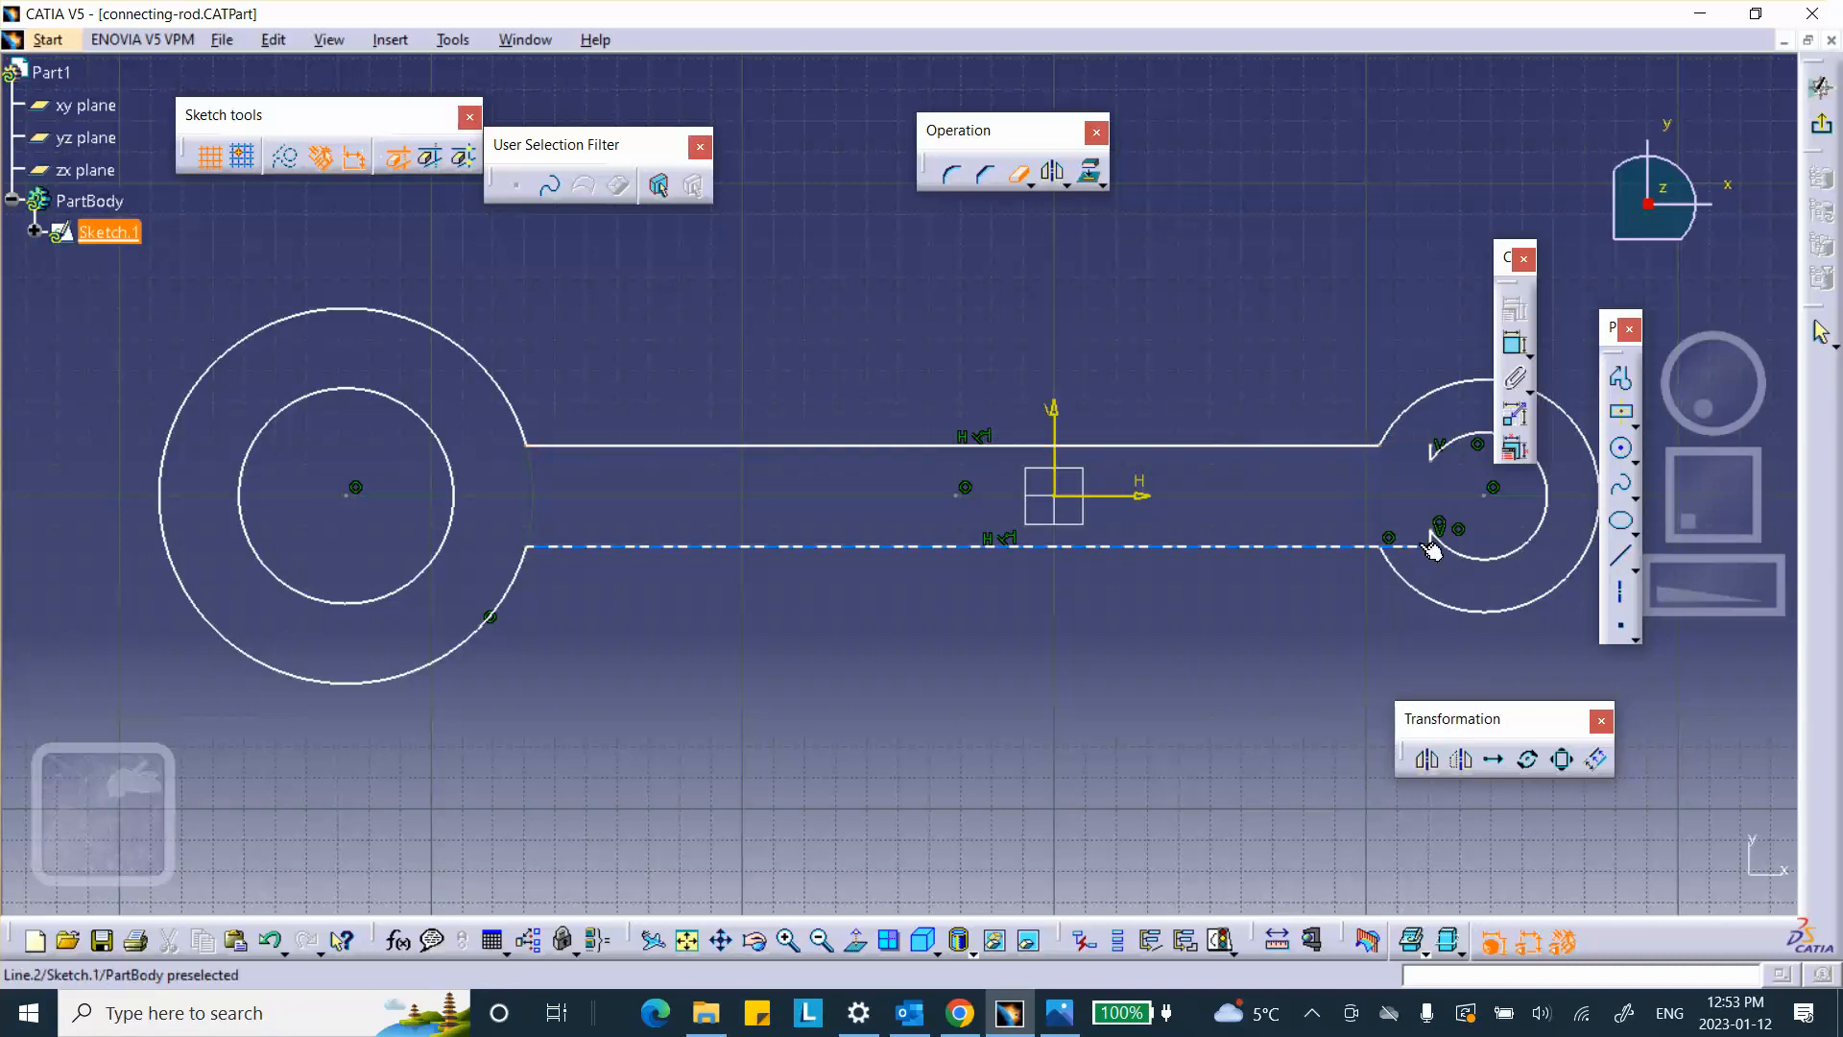
{"action": "left_click", "coordinate": [1430, 549]}
{"action": "middle_click_drag", "start_coordinate": [1306, 543], "coordinate": [1210, 547]}
{"action": "left_click", "coordinate": [1324, 490]}
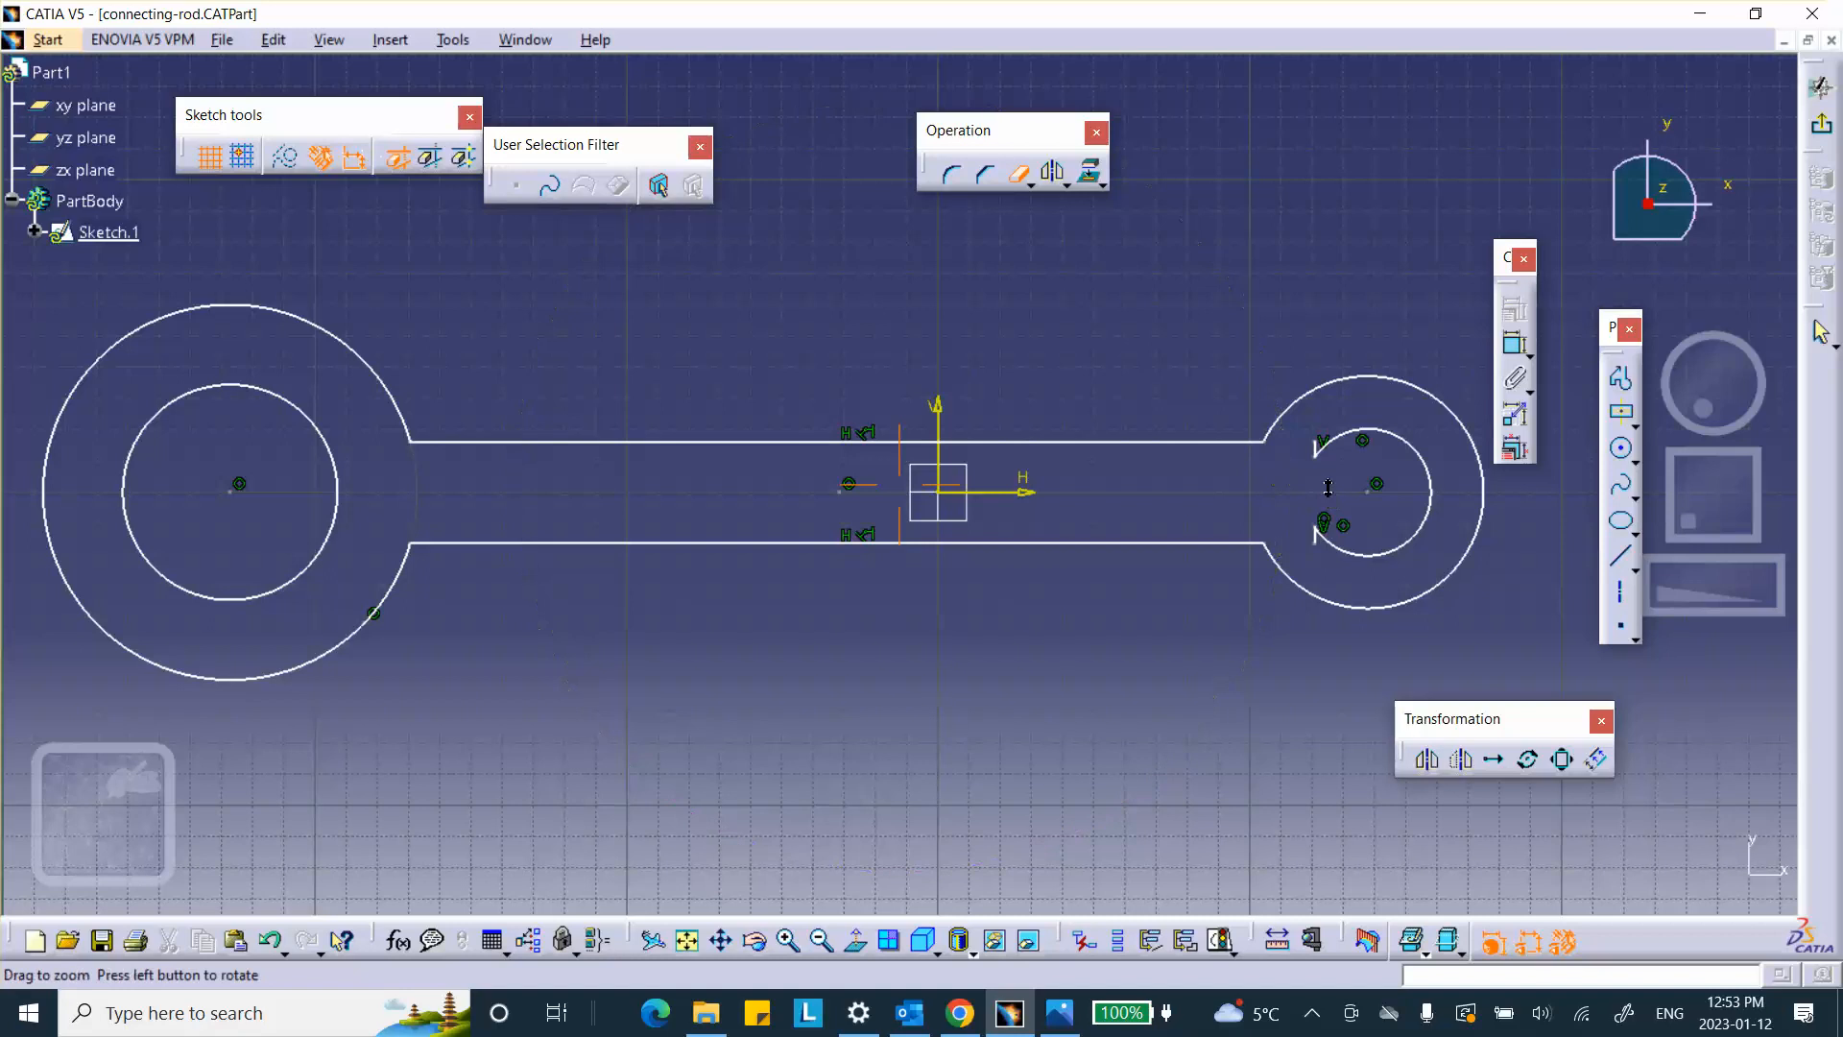
{"action": "mouse_move", "coordinate": [1324, 490]}
{"action": "middle_mouse_down"}
{"action": "mouse_move", "coordinate": [1321, 425]}
{"action": "mouse_move", "coordinate": [1207, 410]}
{"action": "mouse_move", "coordinate": [994, 436]}
{"action": "middle_mouse_up"}
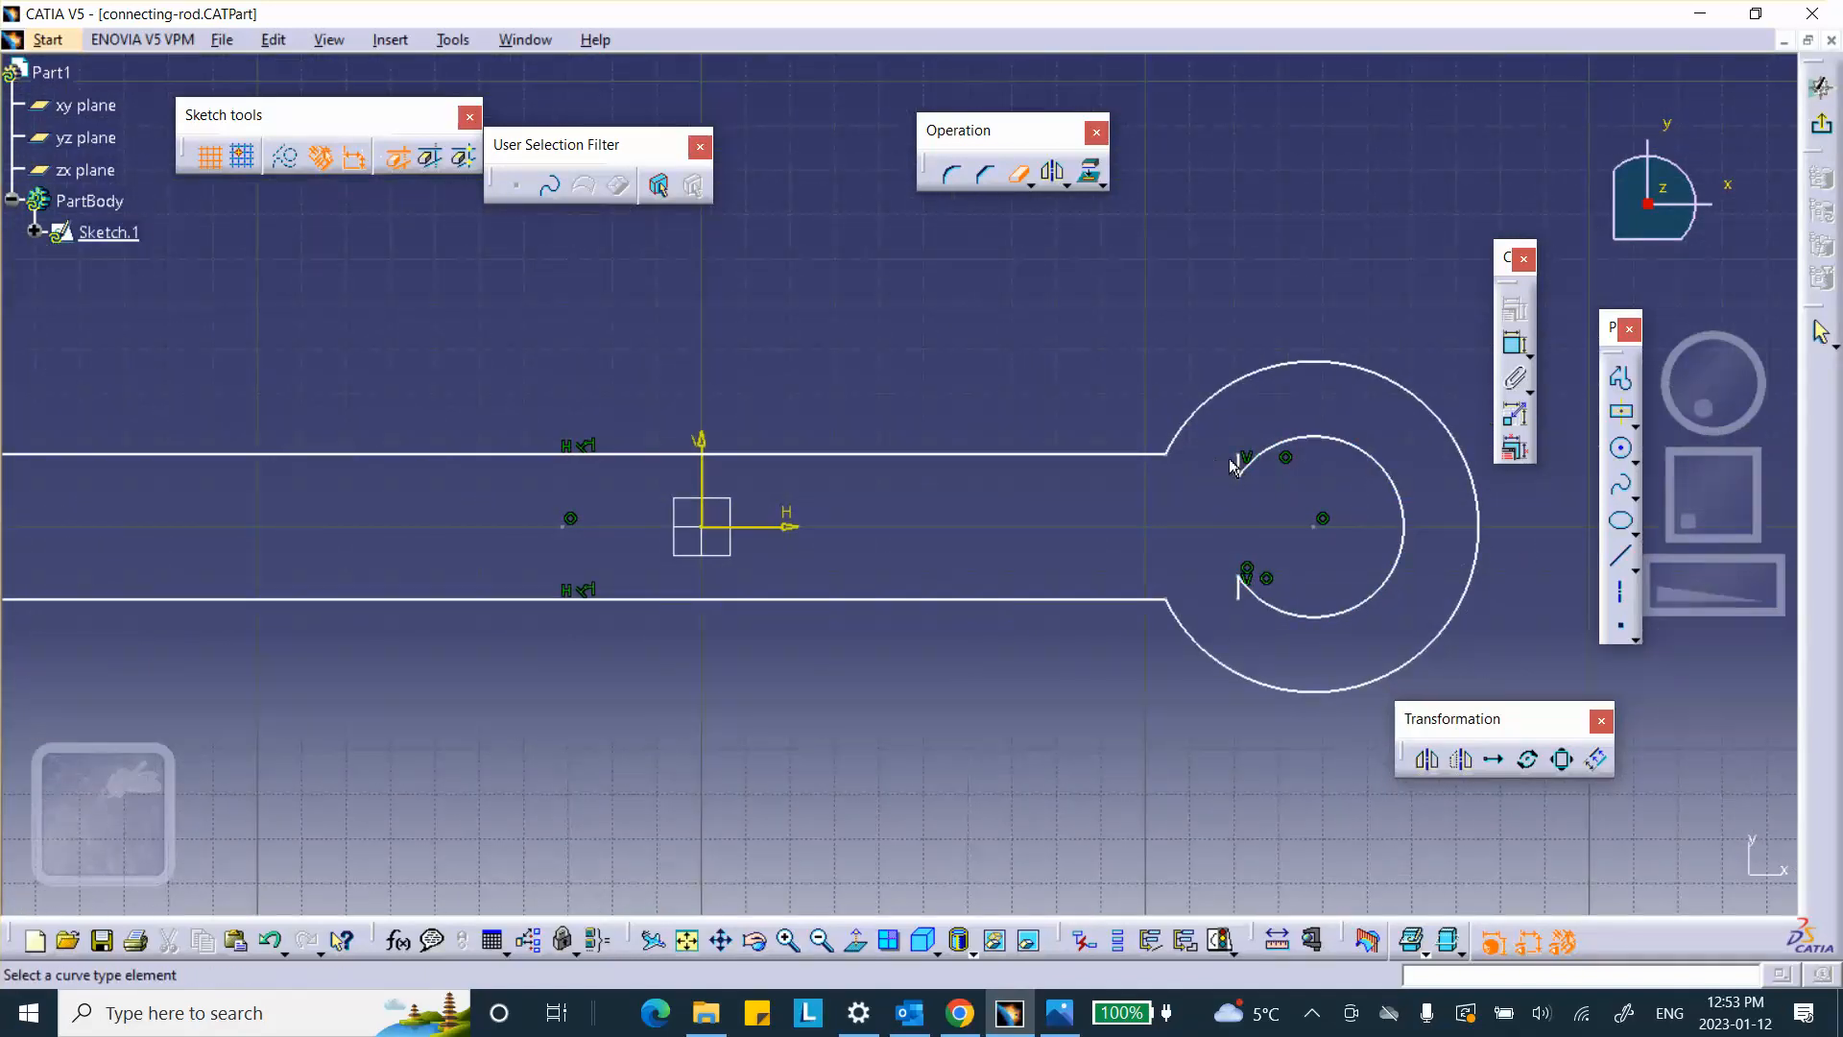
{"action": "middle_click_drag", "start_coordinate": [1233, 466], "coordinate": [1188, 423]}
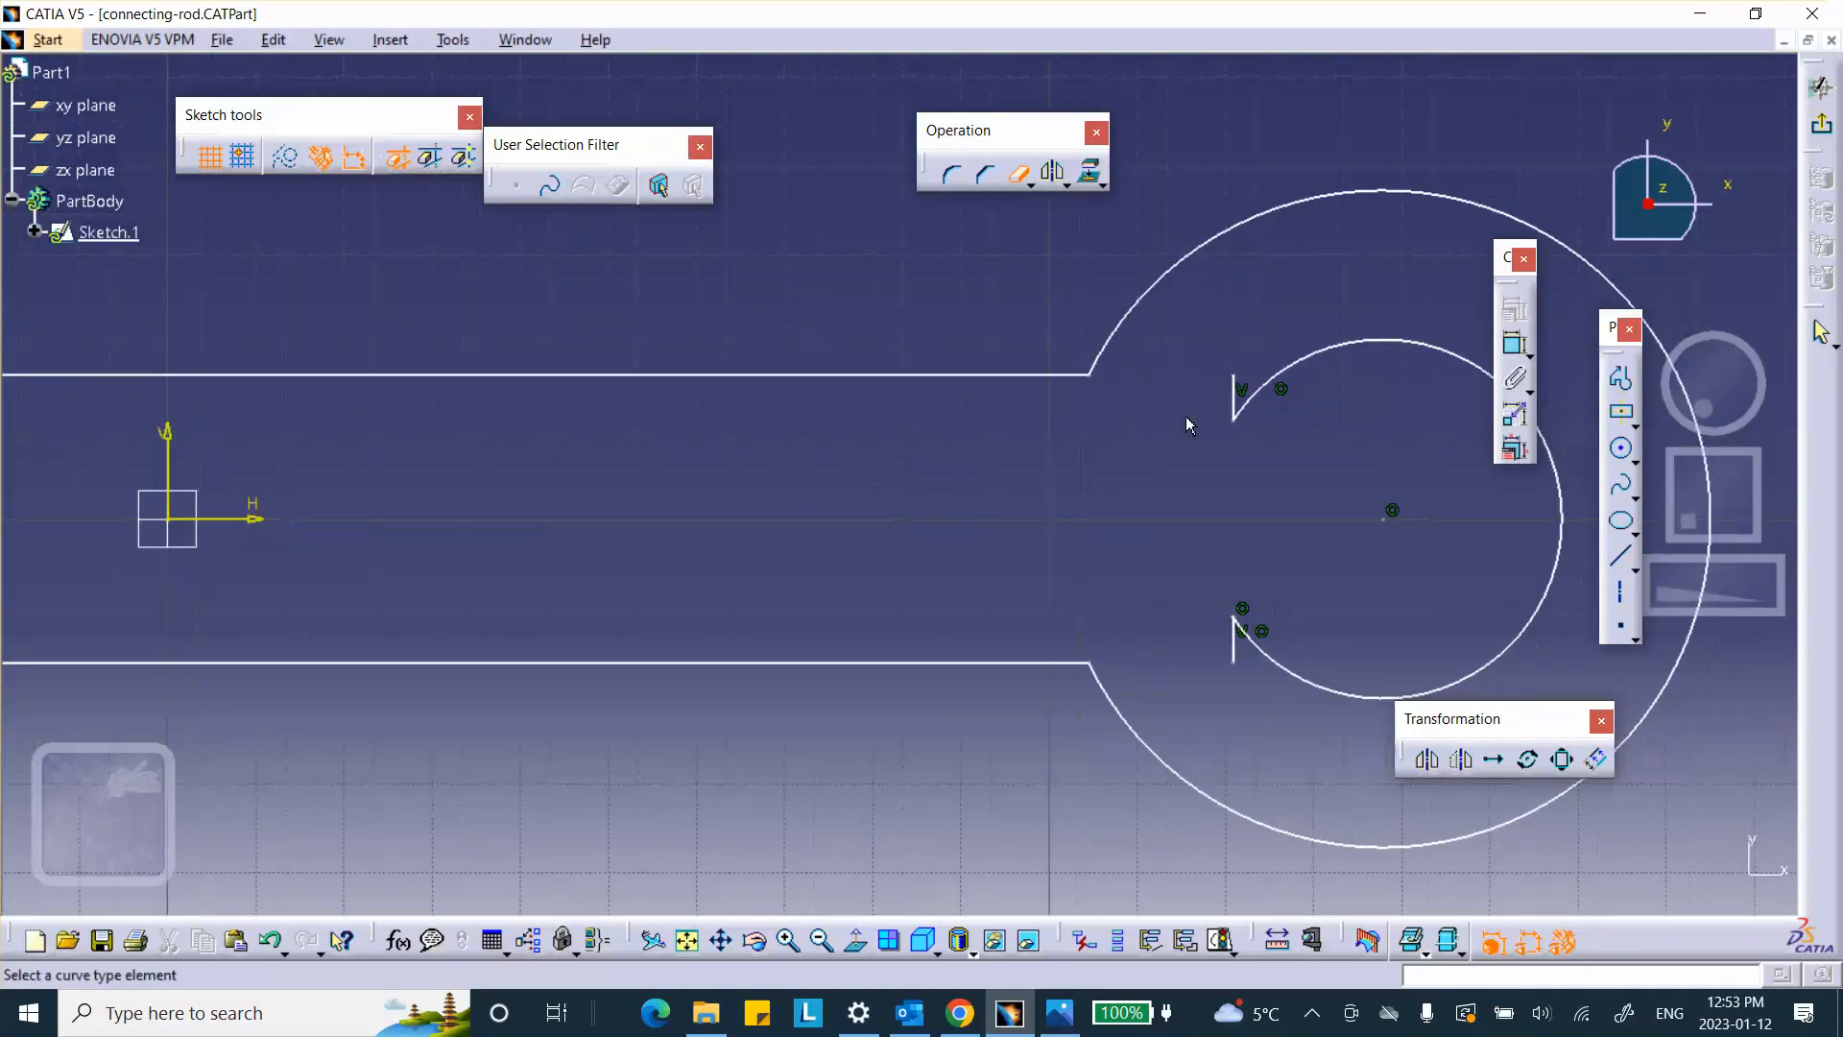
{"action": "left_click", "coordinate": [1235, 401]}
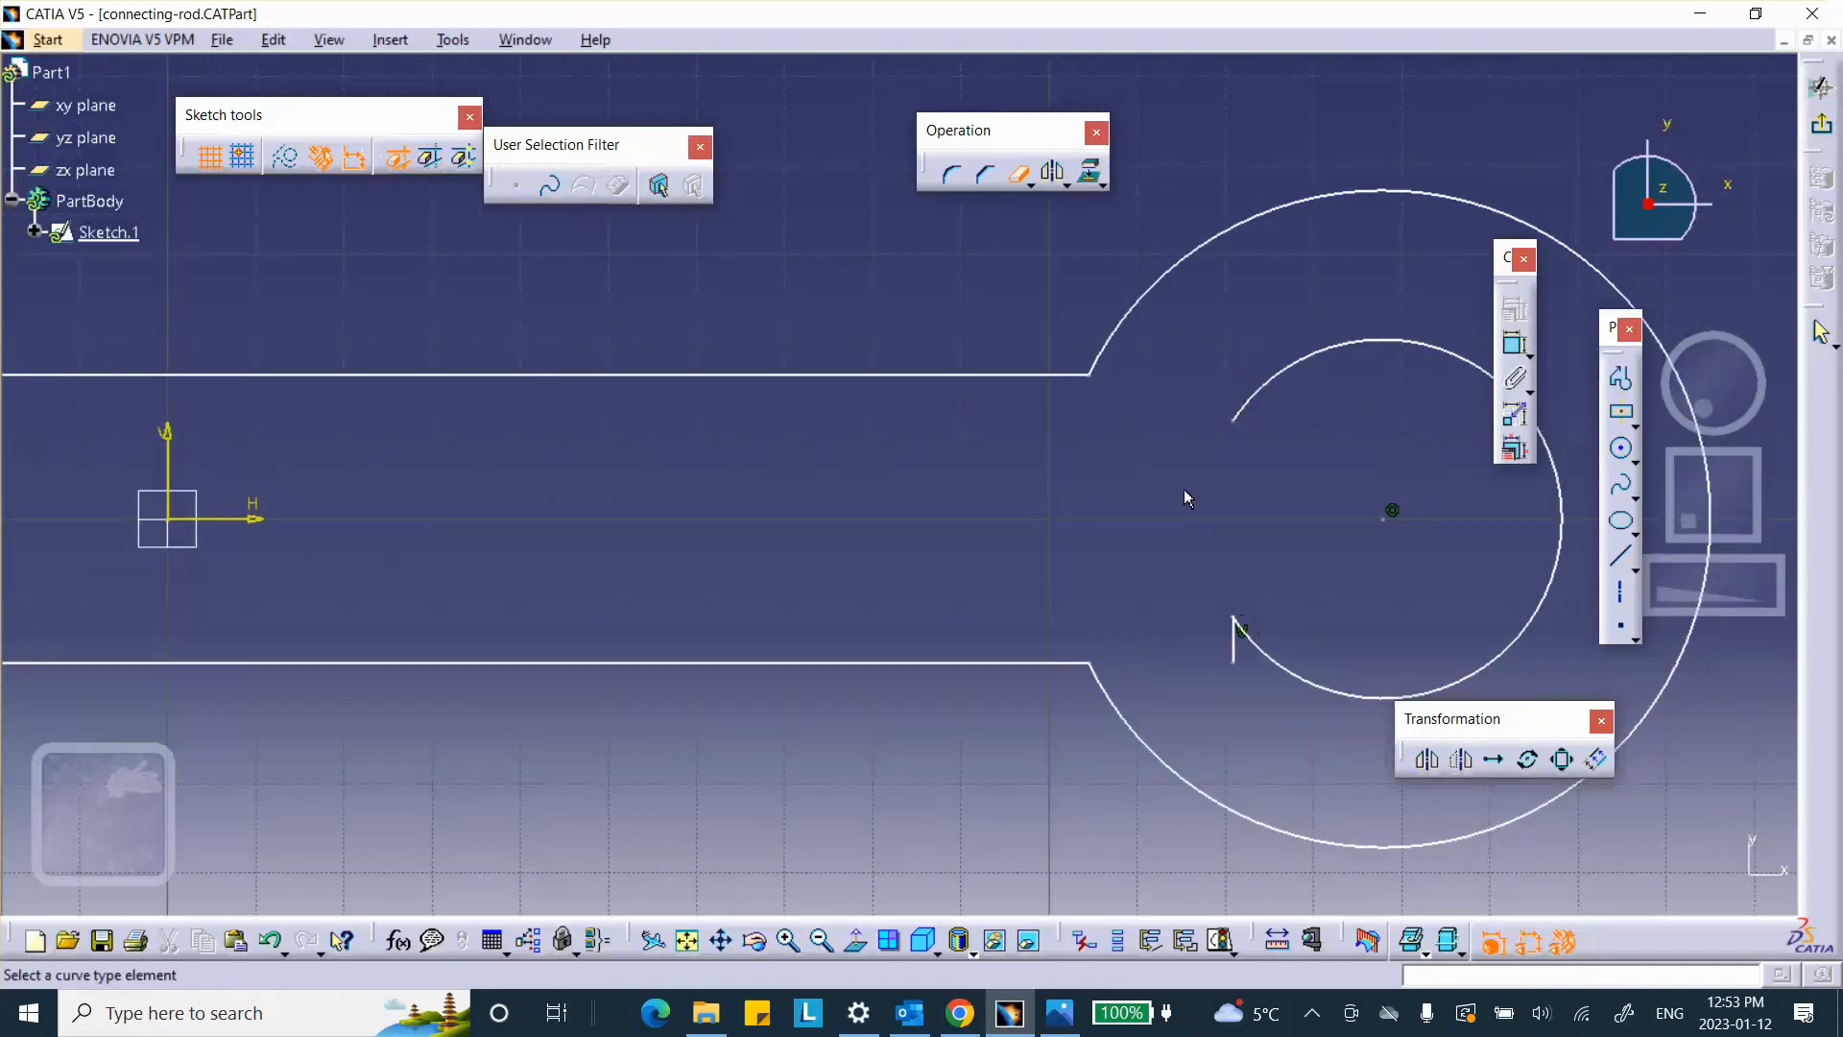
{"action": "left_click", "coordinate": [1234, 635]}
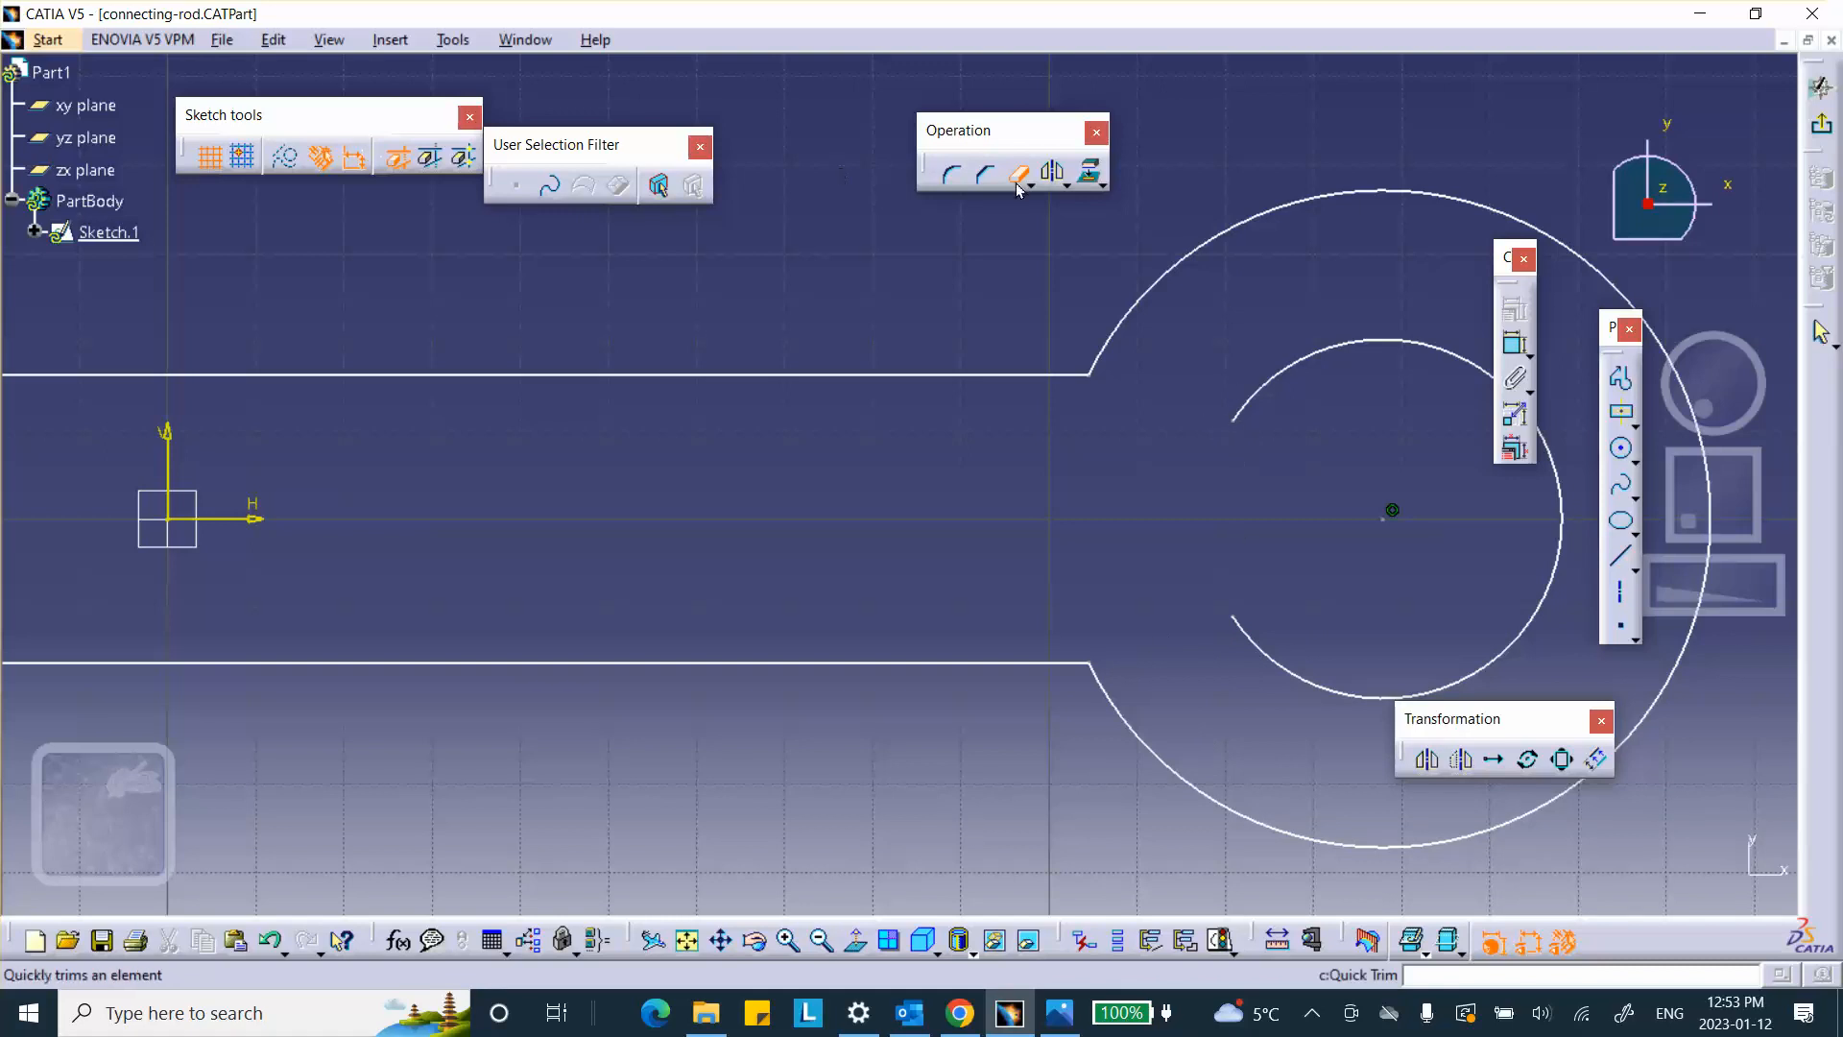
Step: Close the gap in the small end's inner circle with a coincidence constraint between its two open endpoints
{"action": "key", "text": "Escape"}
{"action": "left_click", "coordinate": [1234, 422]}
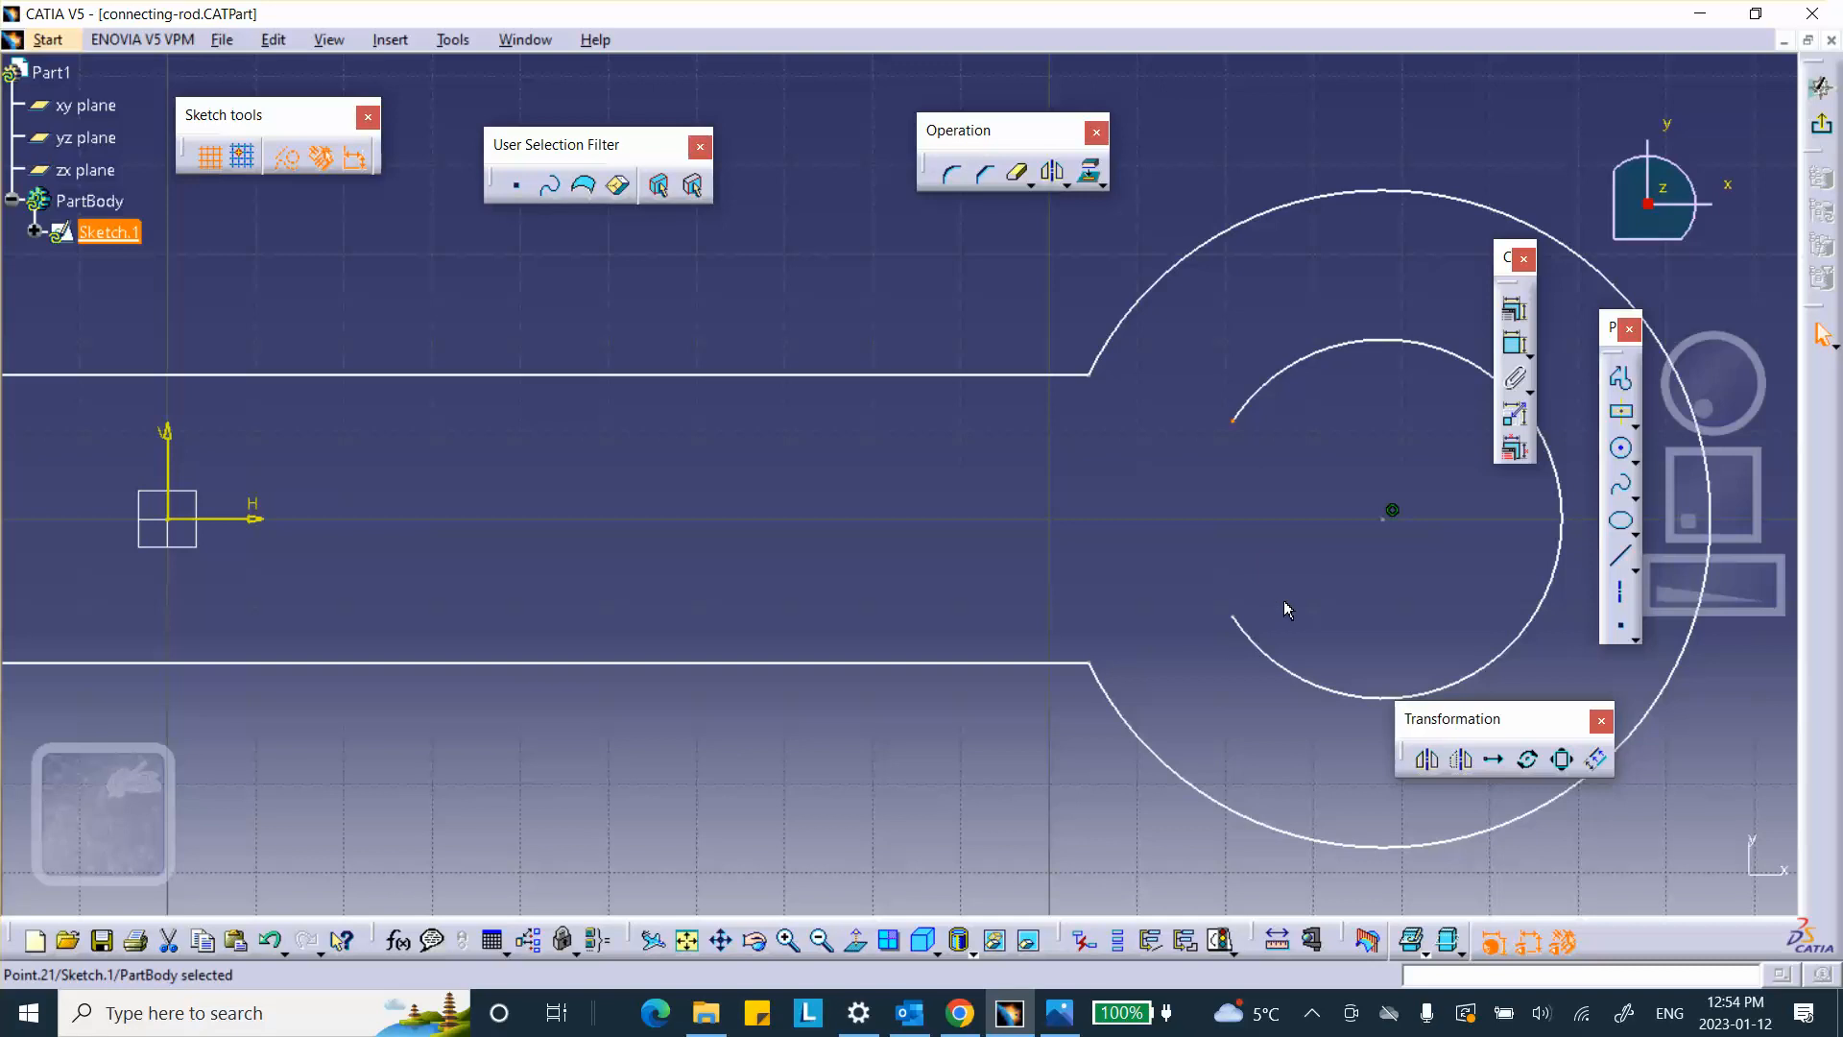
{"action": "left_click", "coordinate": [1235, 619], "text": "ctrl"}
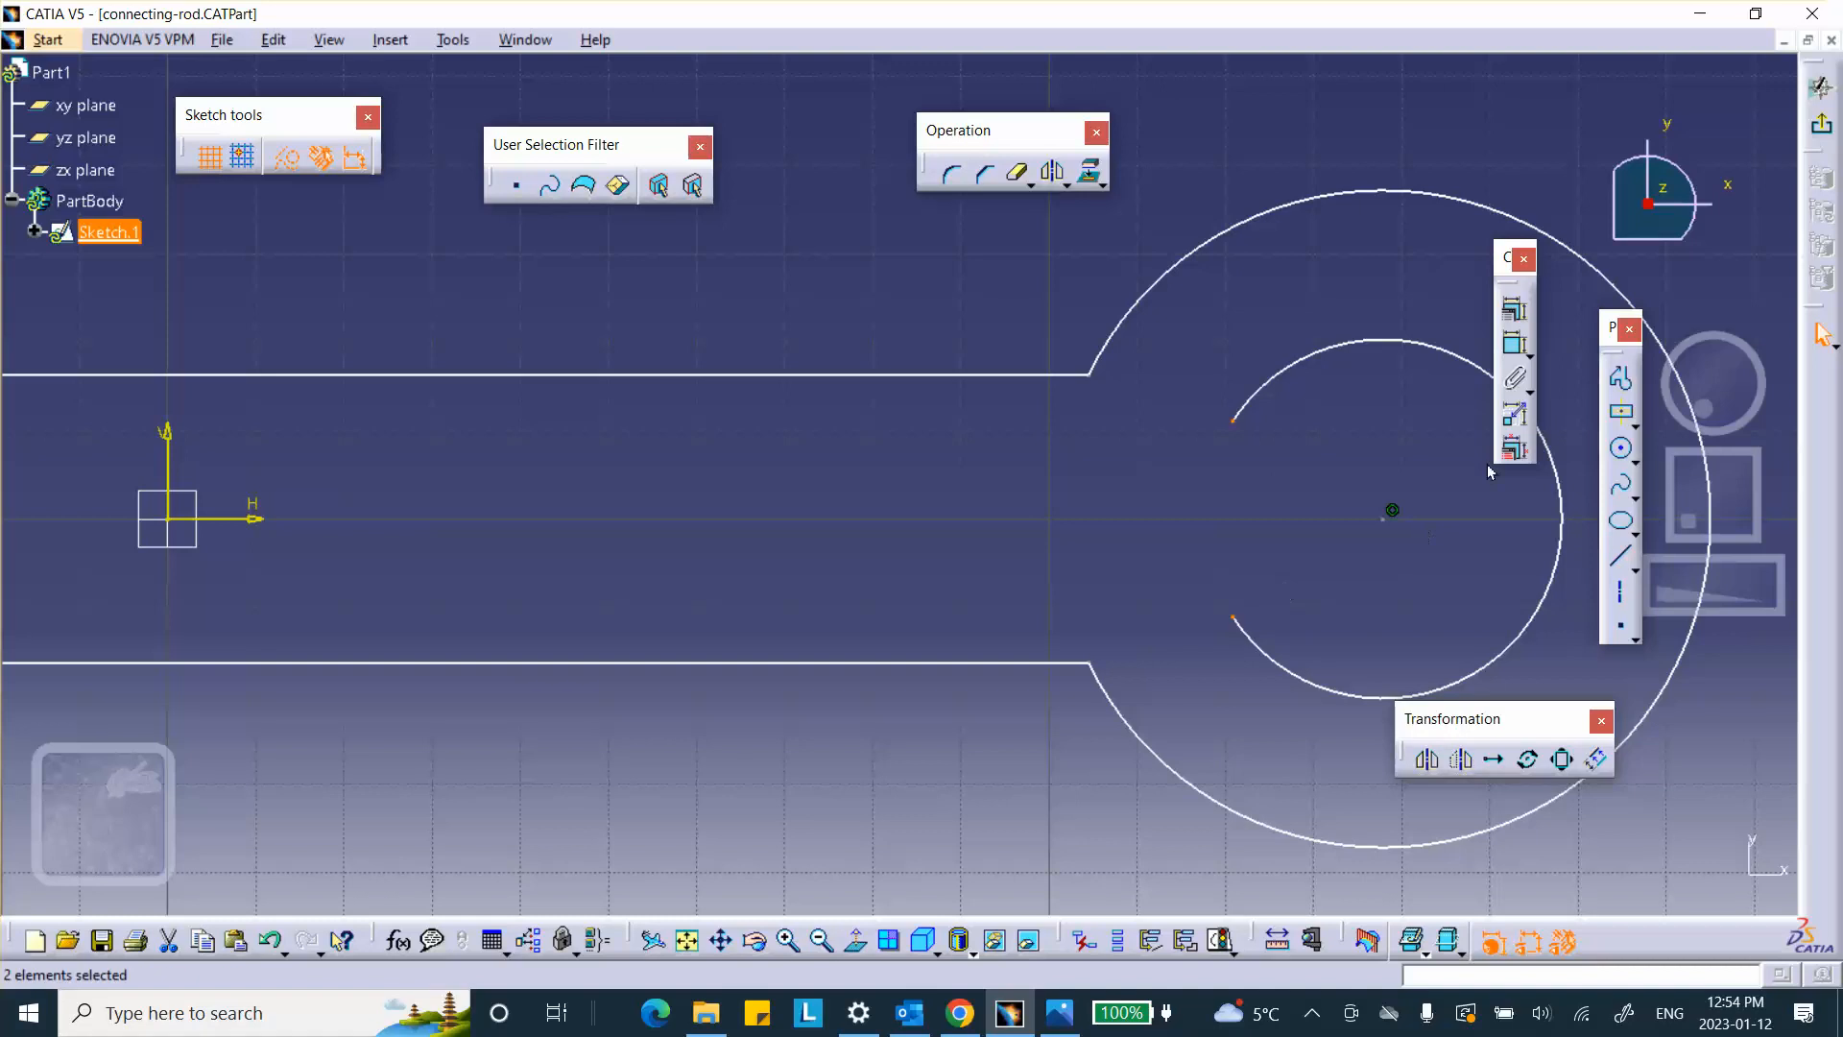
{"action": "left_click", "coordinate": [1515, 309]}
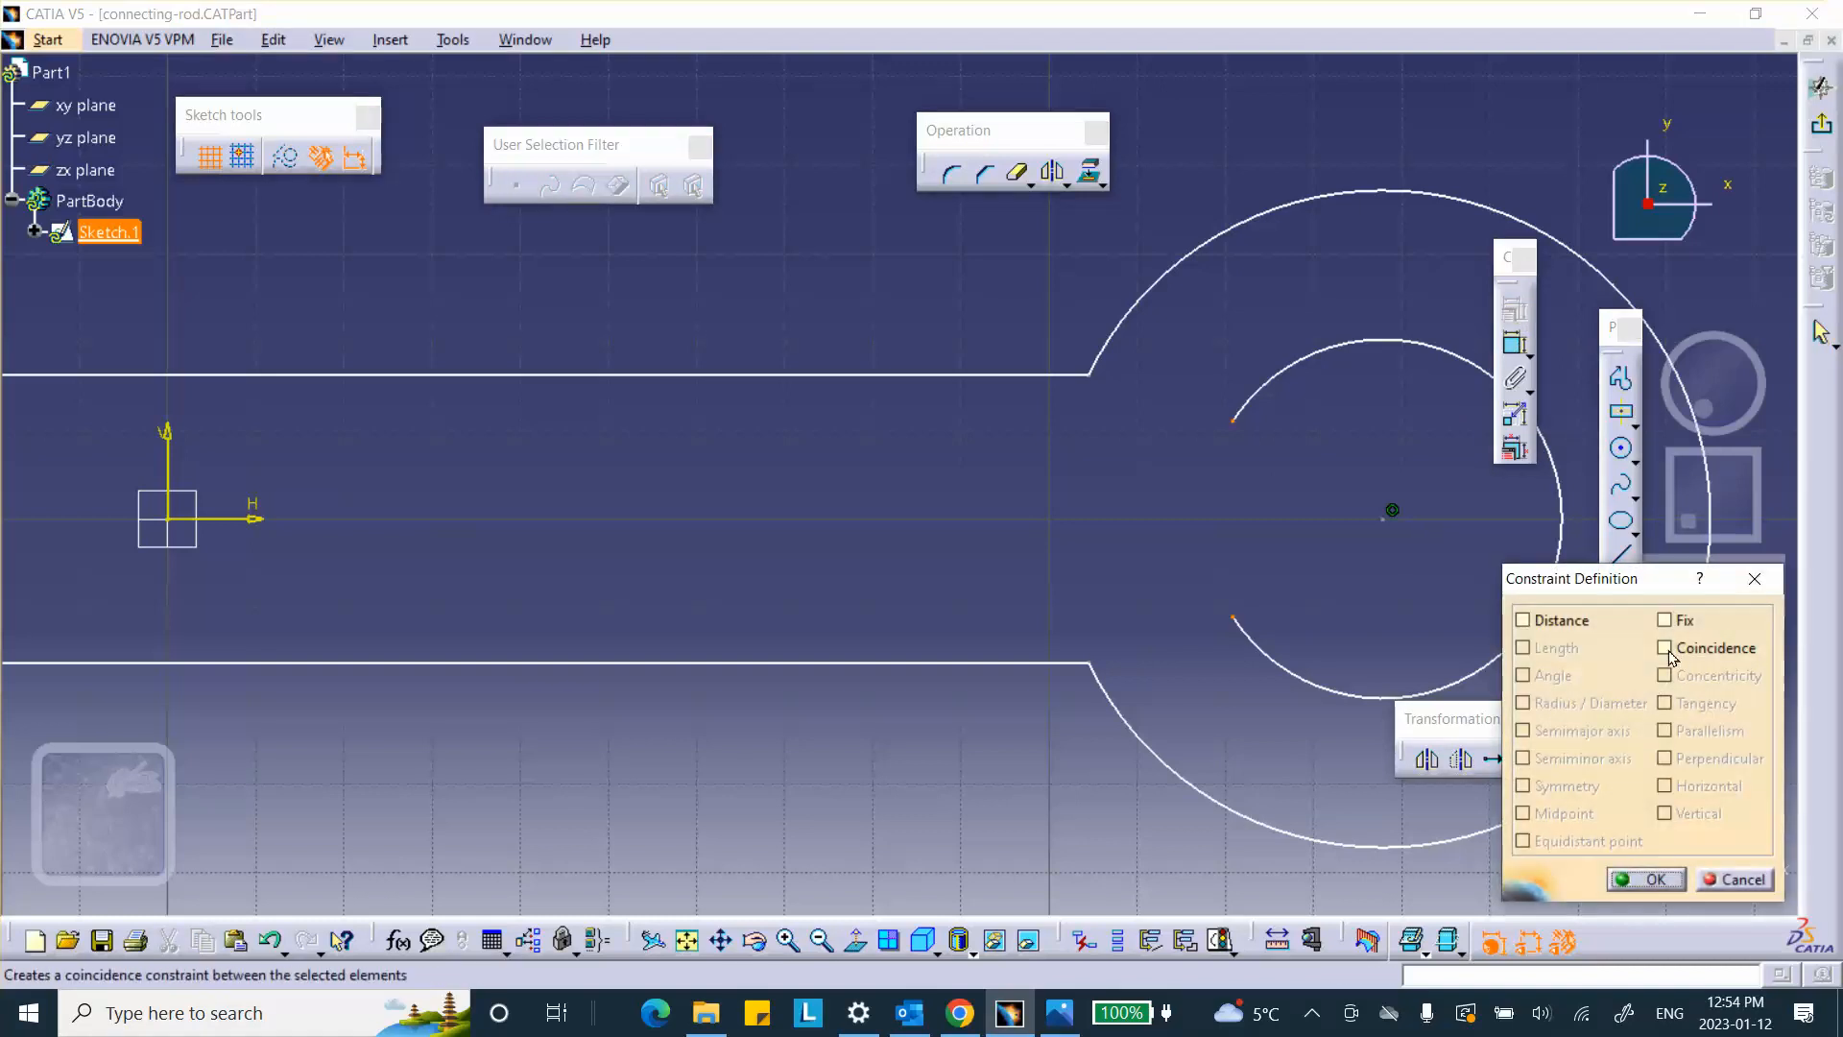
{"action": "left_click", "coordinate": [1666, 648]}
{"action": "left_click", "coordinate": [1646, 879]}
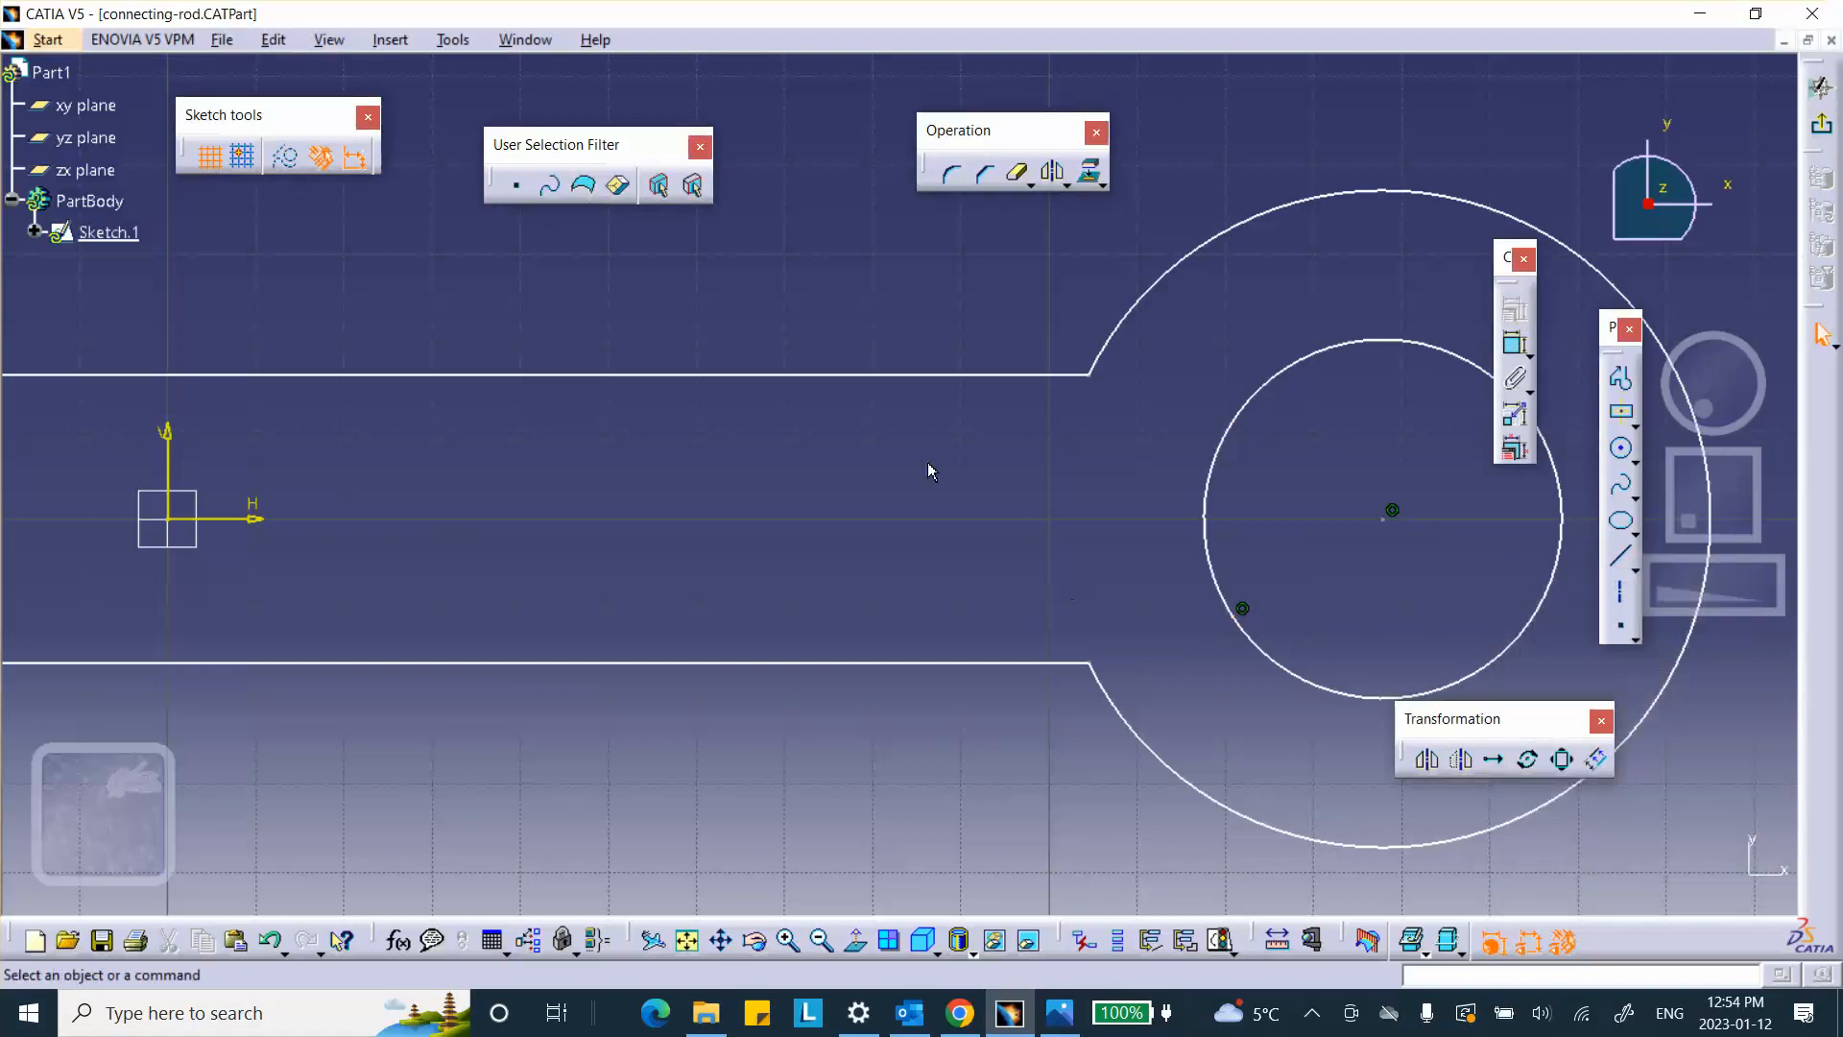
{"action": "middle_click_drag", "start_coordinate": [928, 471], "coordinate": [1041, 812]}
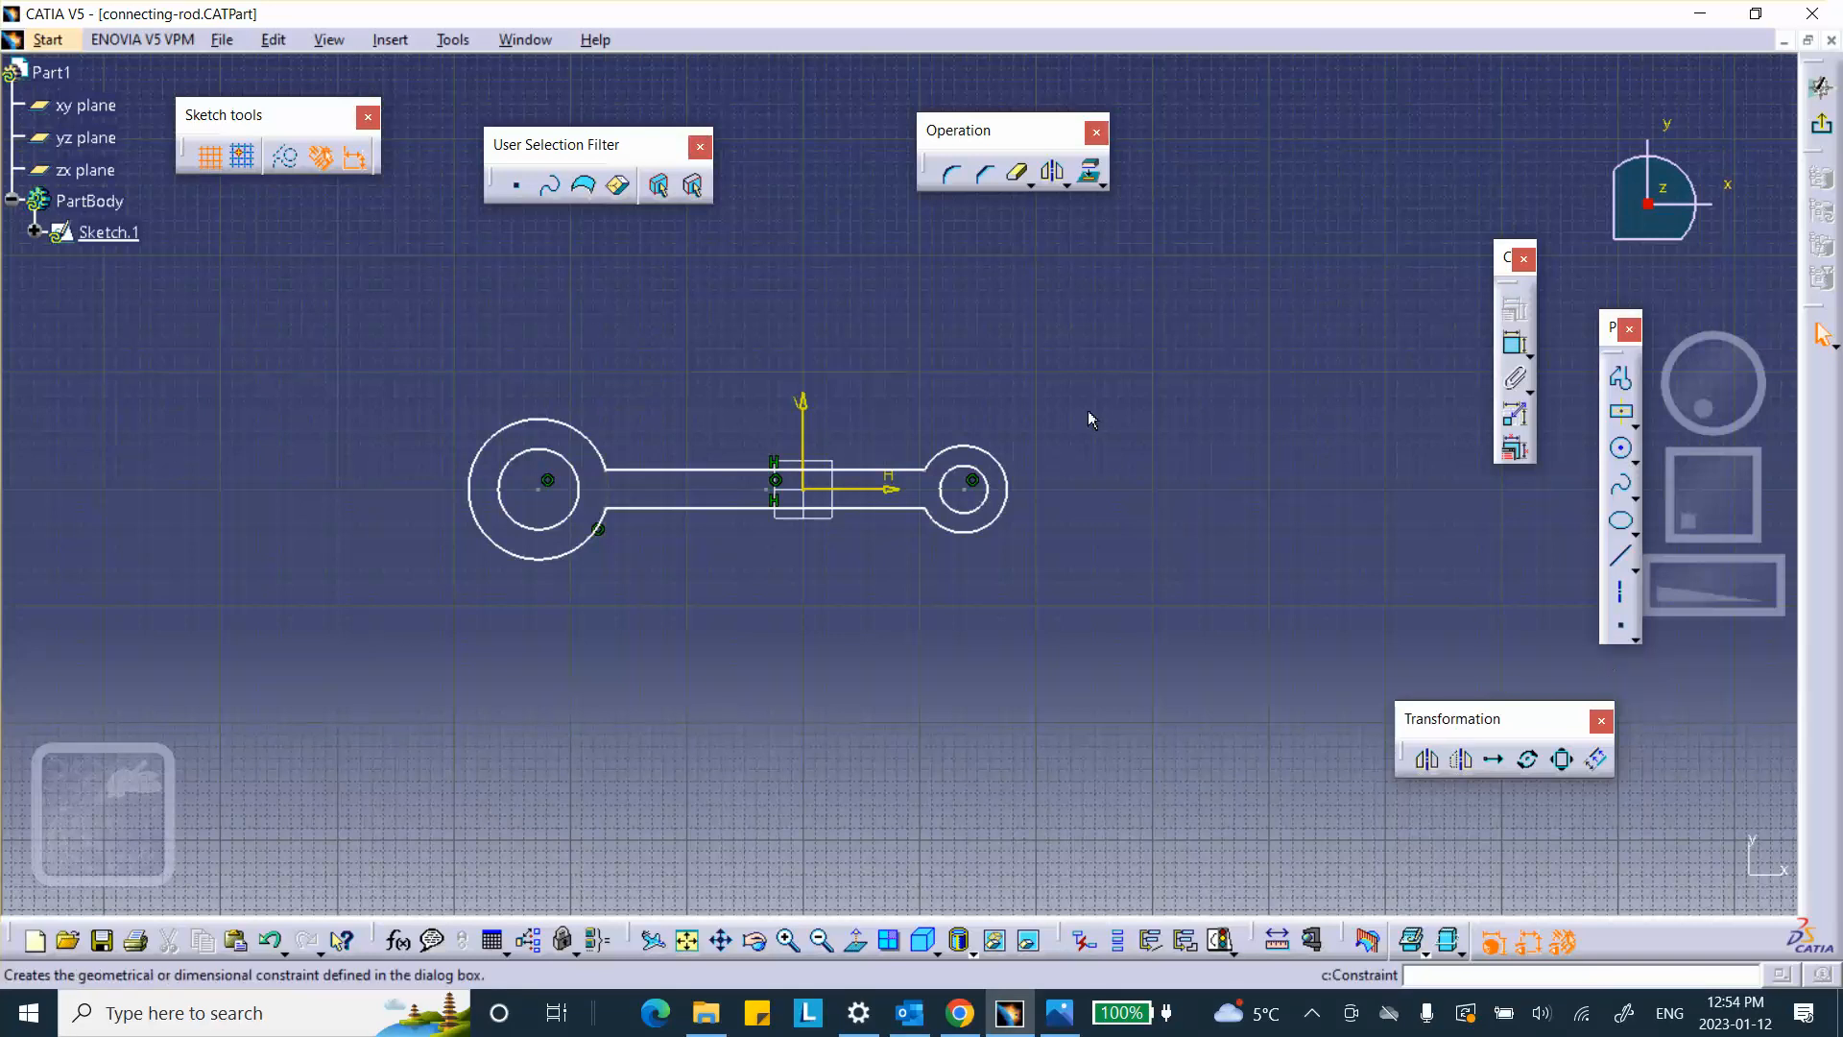
{"action": "left_click", "coordinate": [1817, 141]}
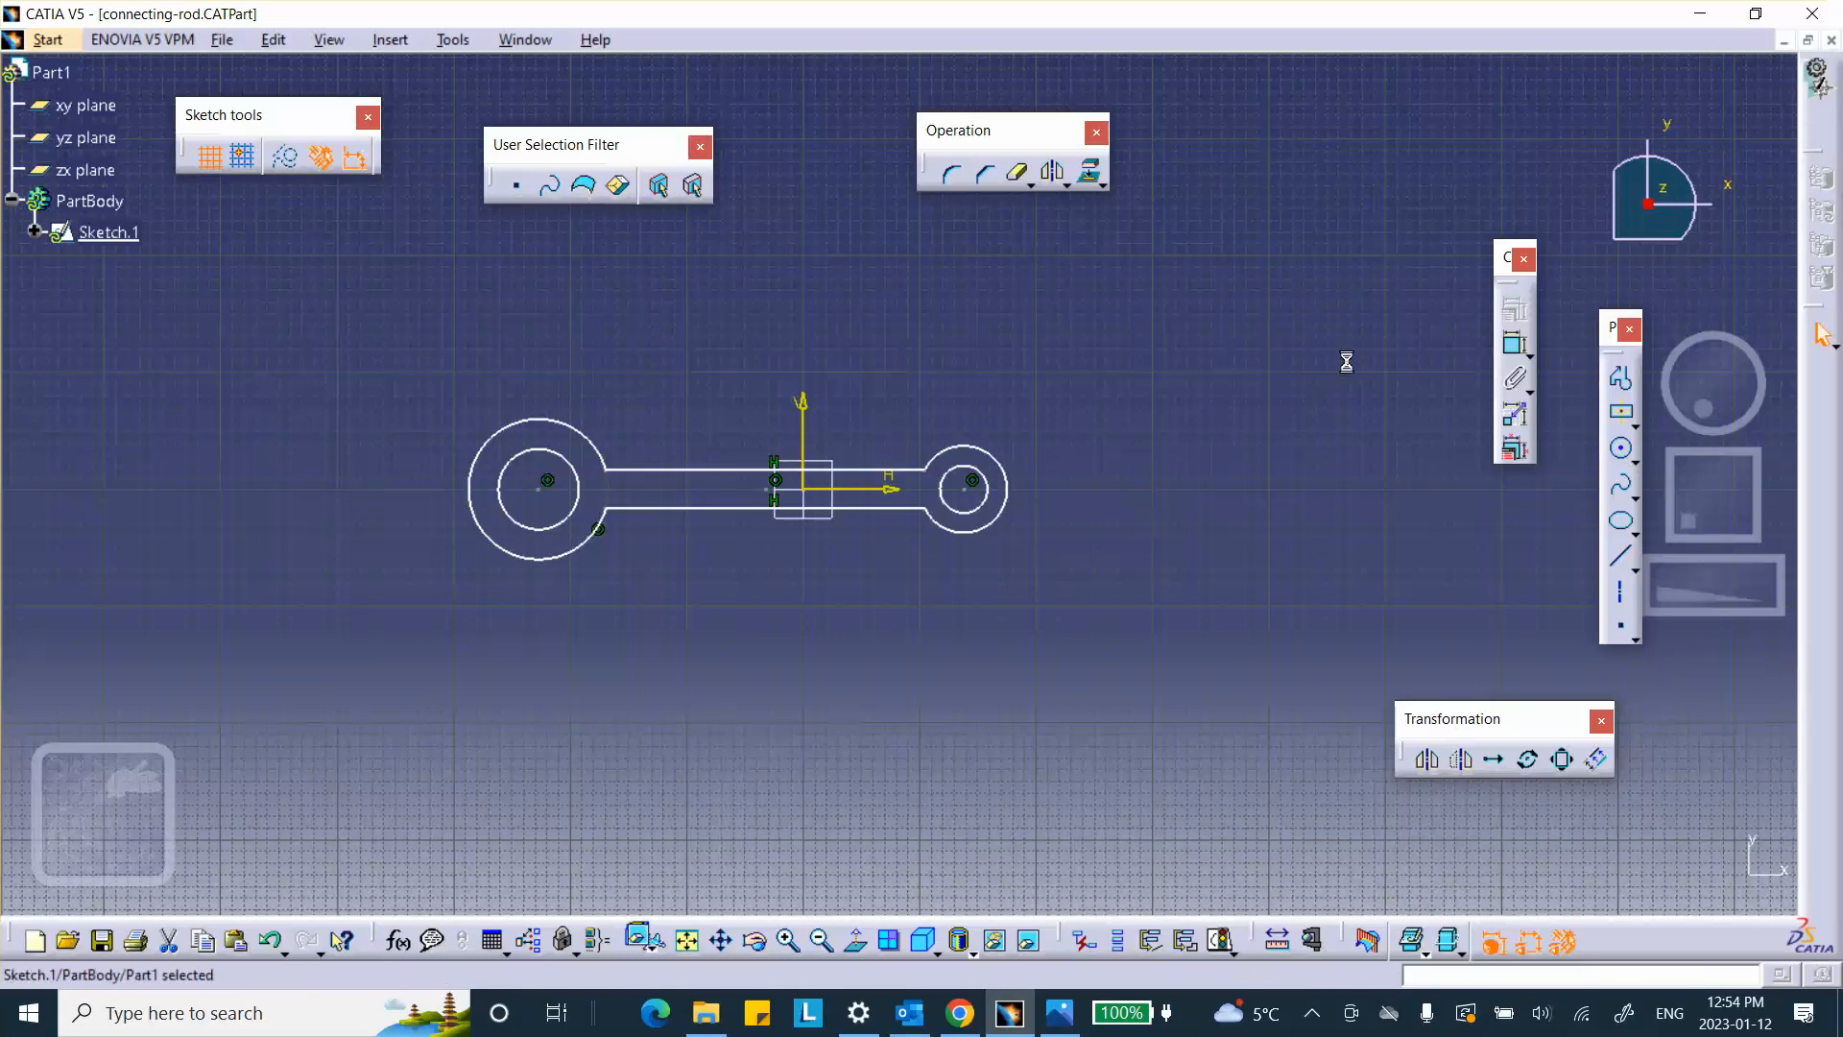
{"action": "mouse_move", "coordinate": [1027, 650]}
{"action": "middle_mouse_down"}
{"action": "mouse_move", "coordinate": [1024, 576]}
{"action": "mouse_move", "coordinate": [917, 408]}
{"action": "middle_mouse_up"}
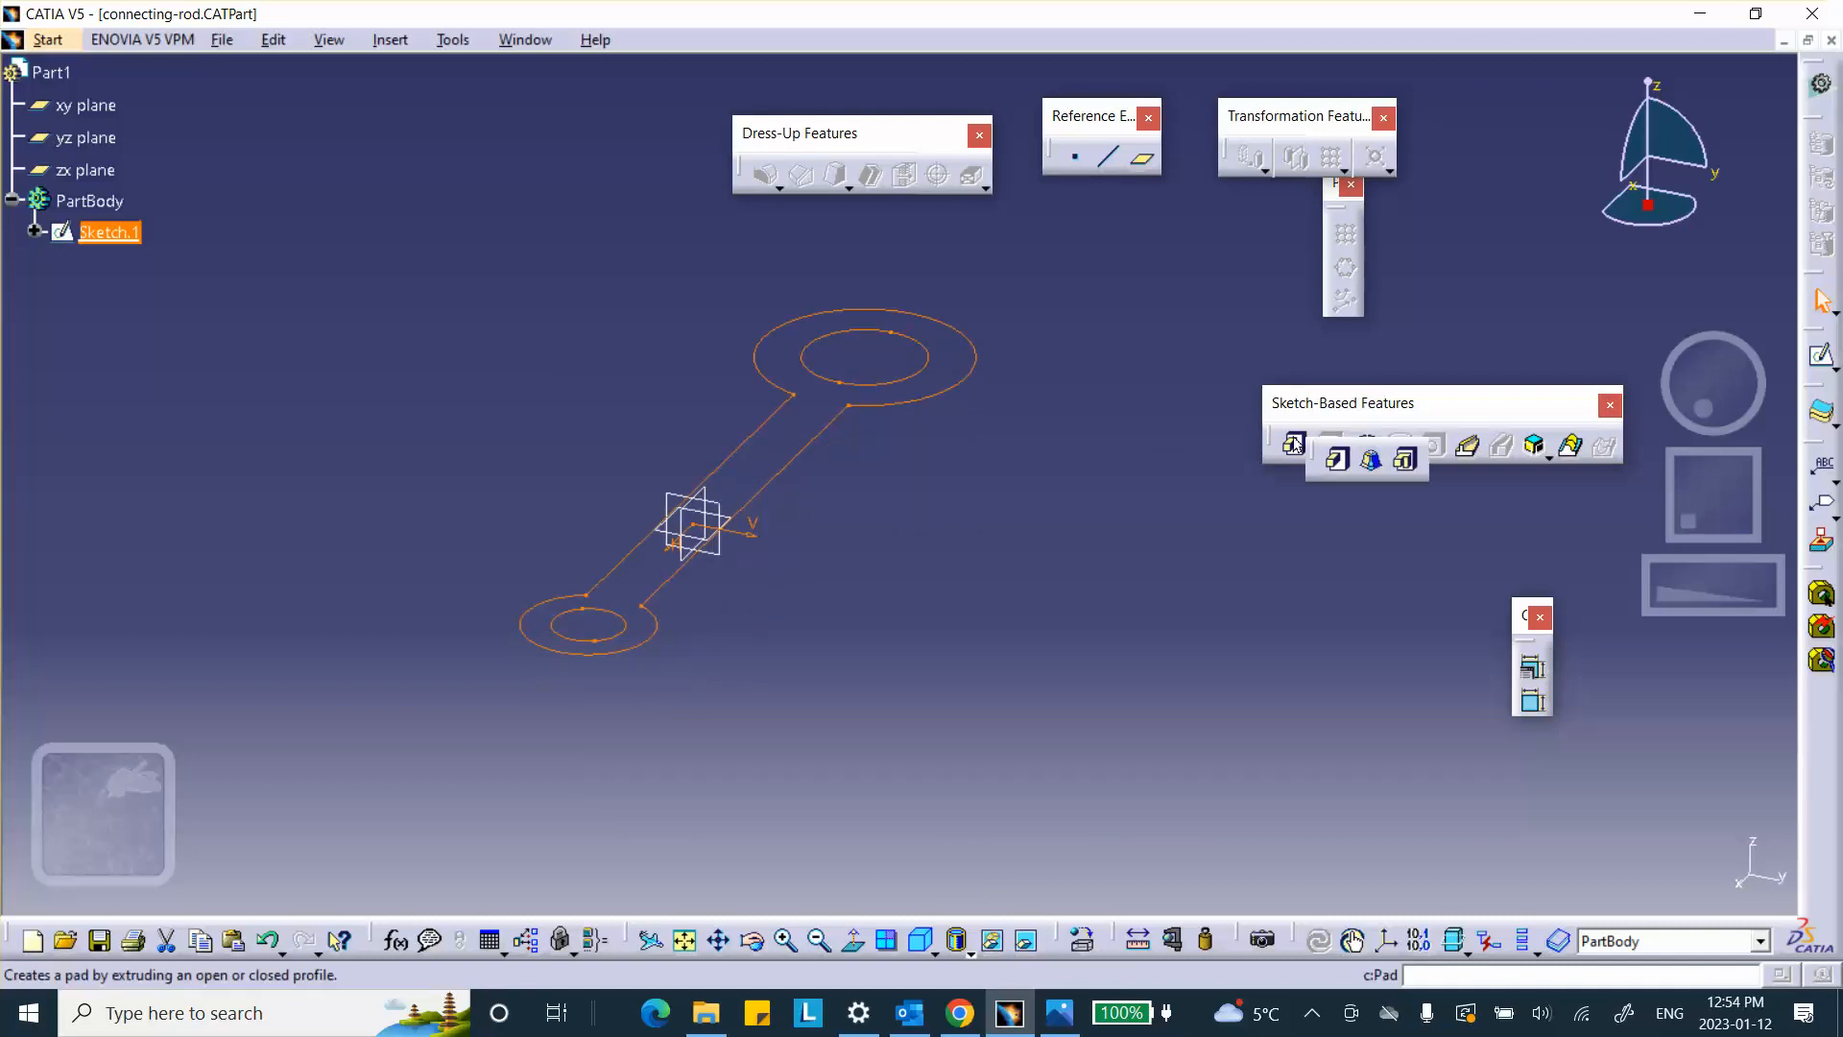
{"action": "left_click", "coordinate": [1297, 447]}
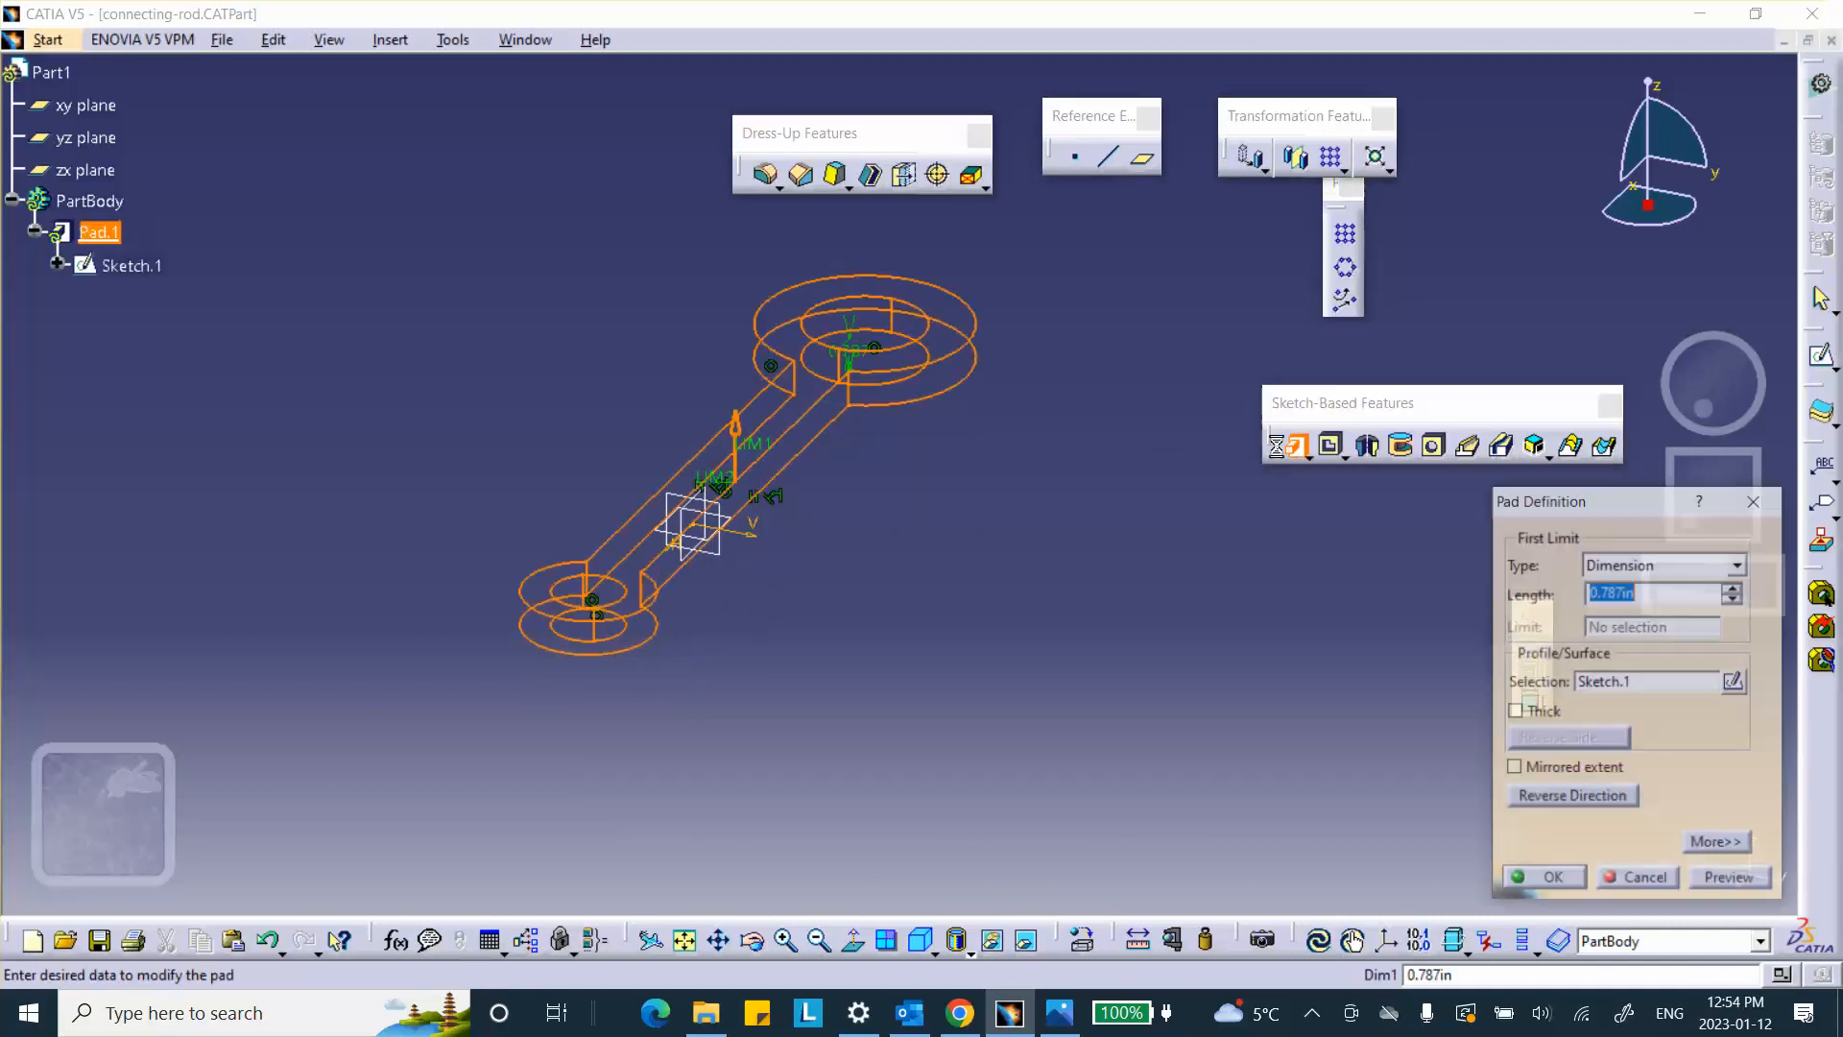
{"action": "left_click", "coordinate": [1645, 881]}
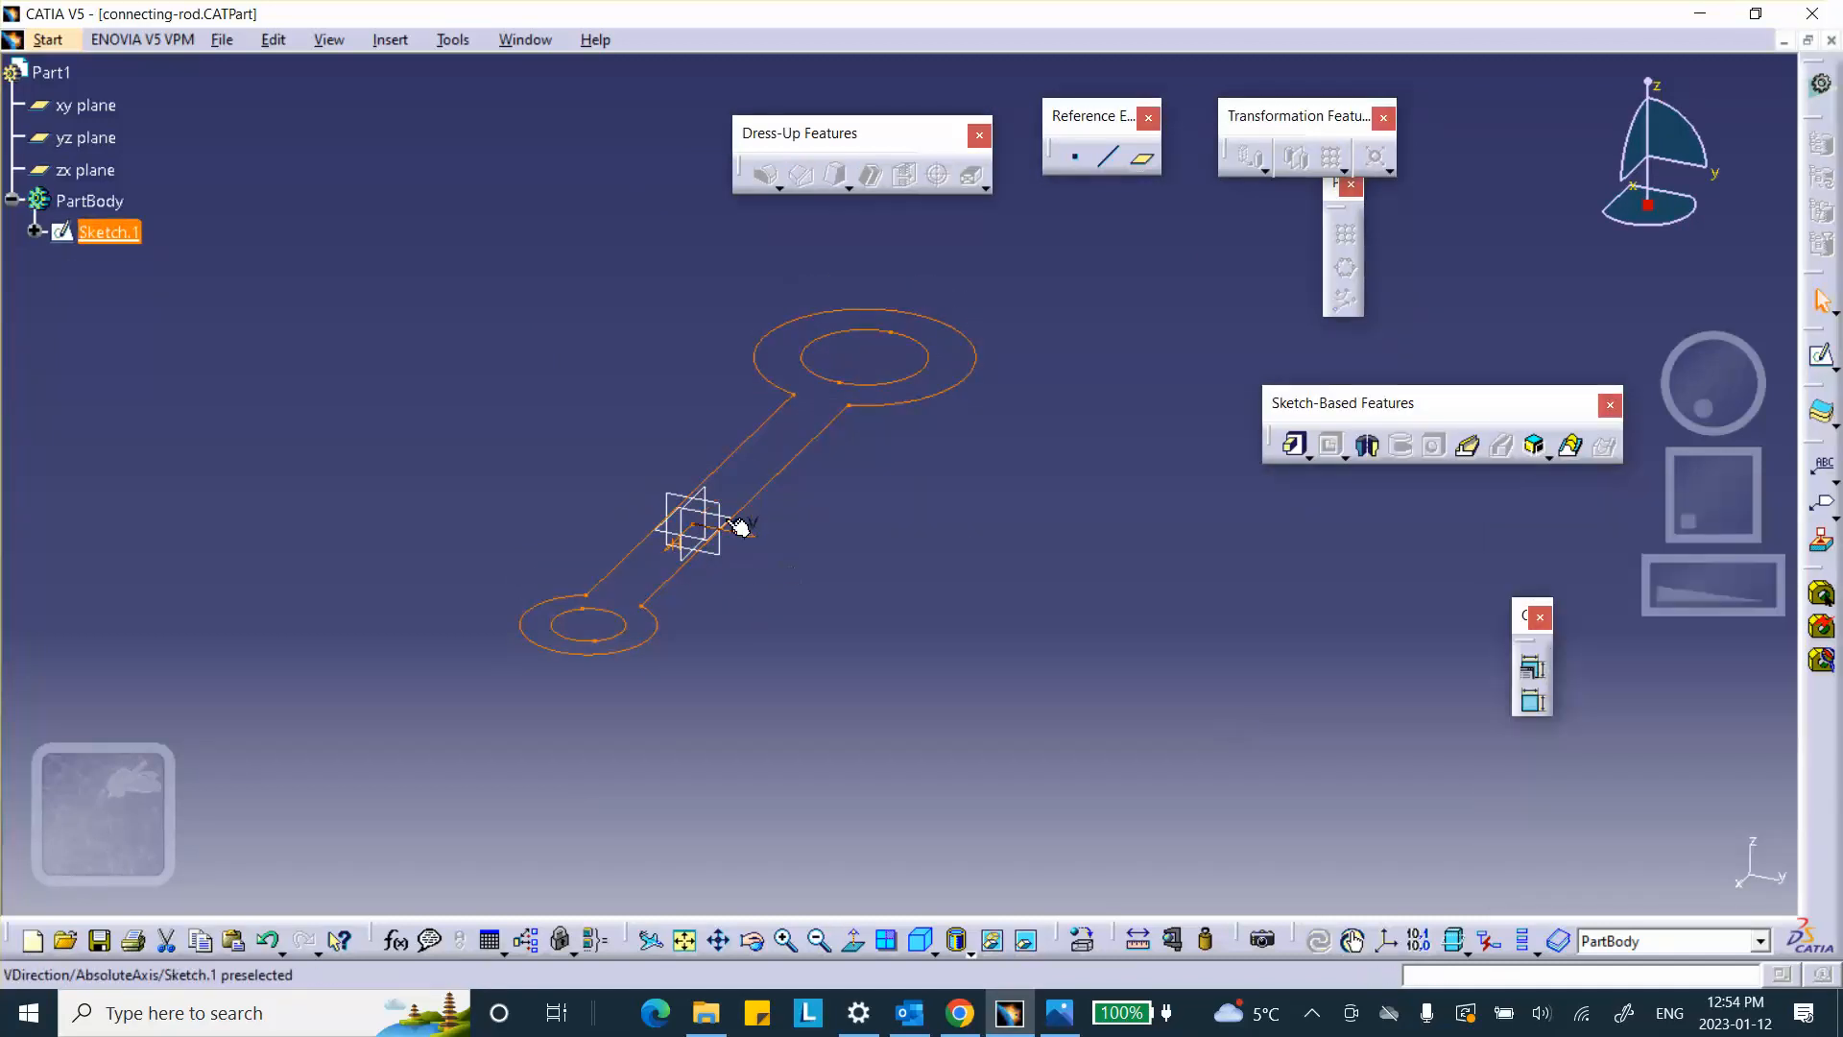
{"action": "left_click", "coordinate": [786, 480]}
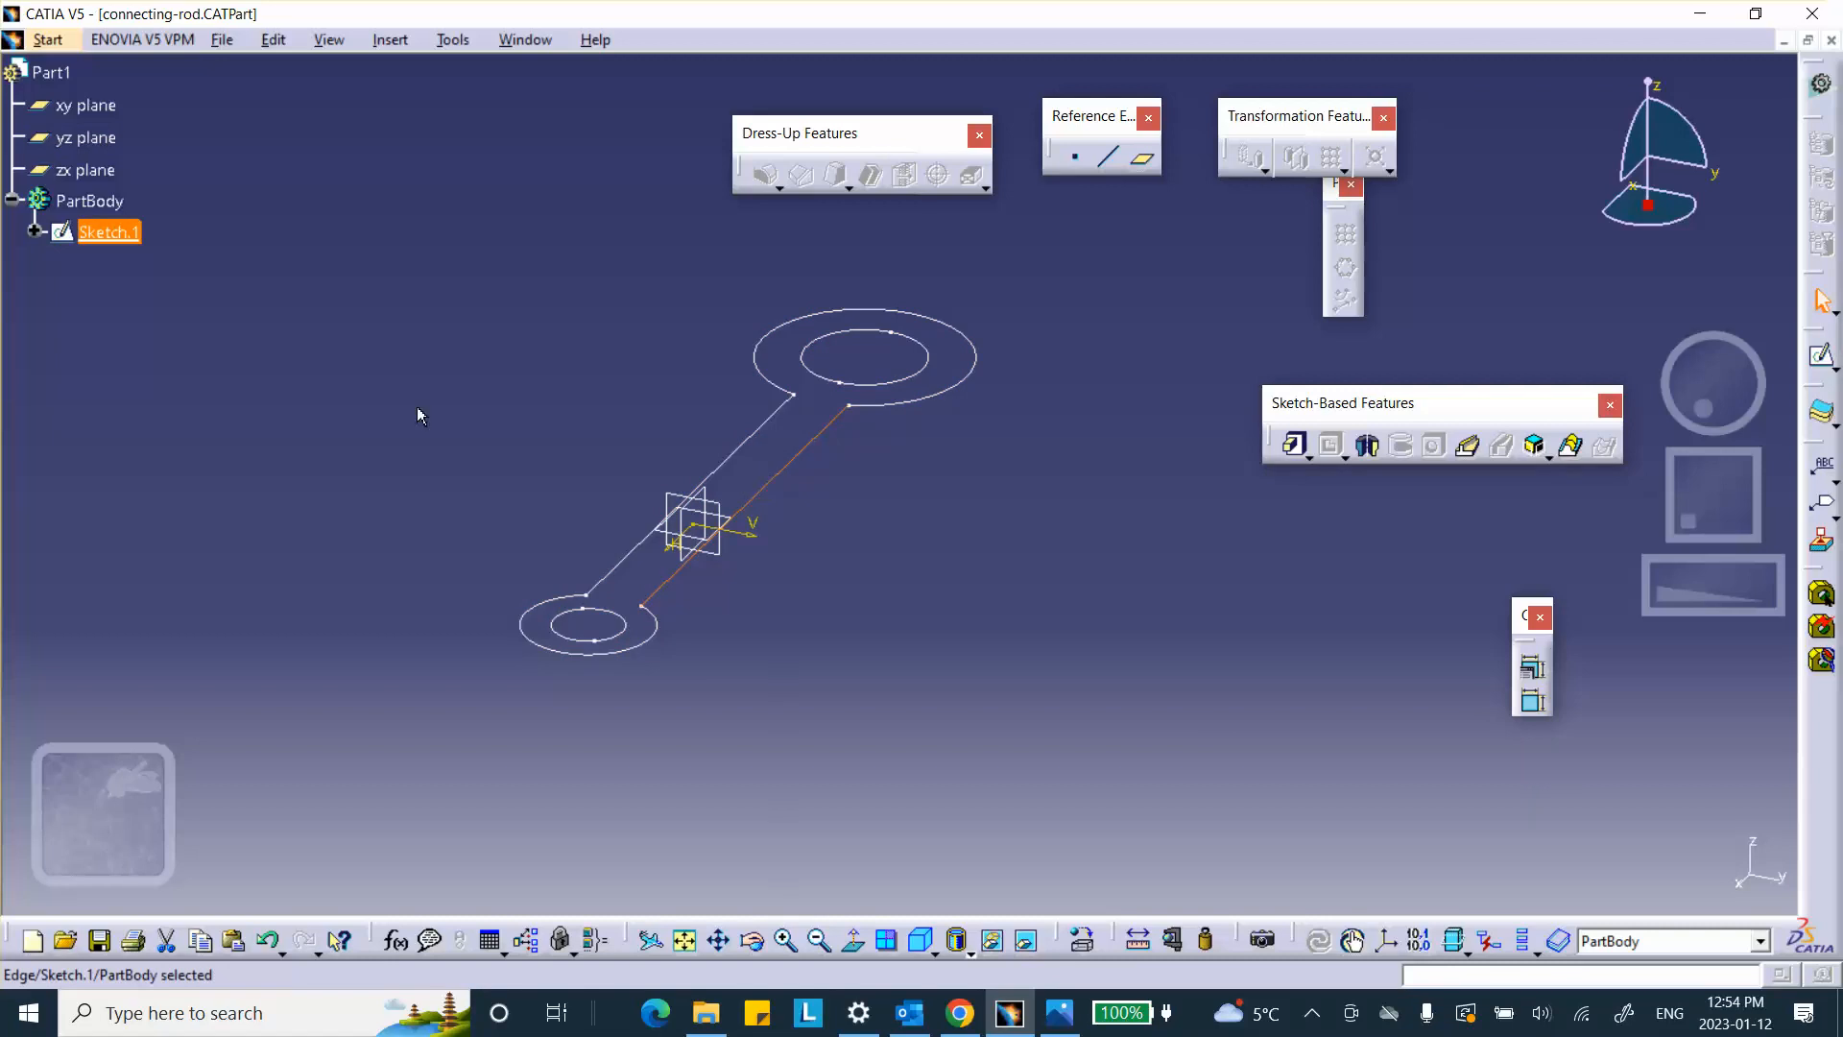
{"action": "double_click", "coordinate": [108, 233]}
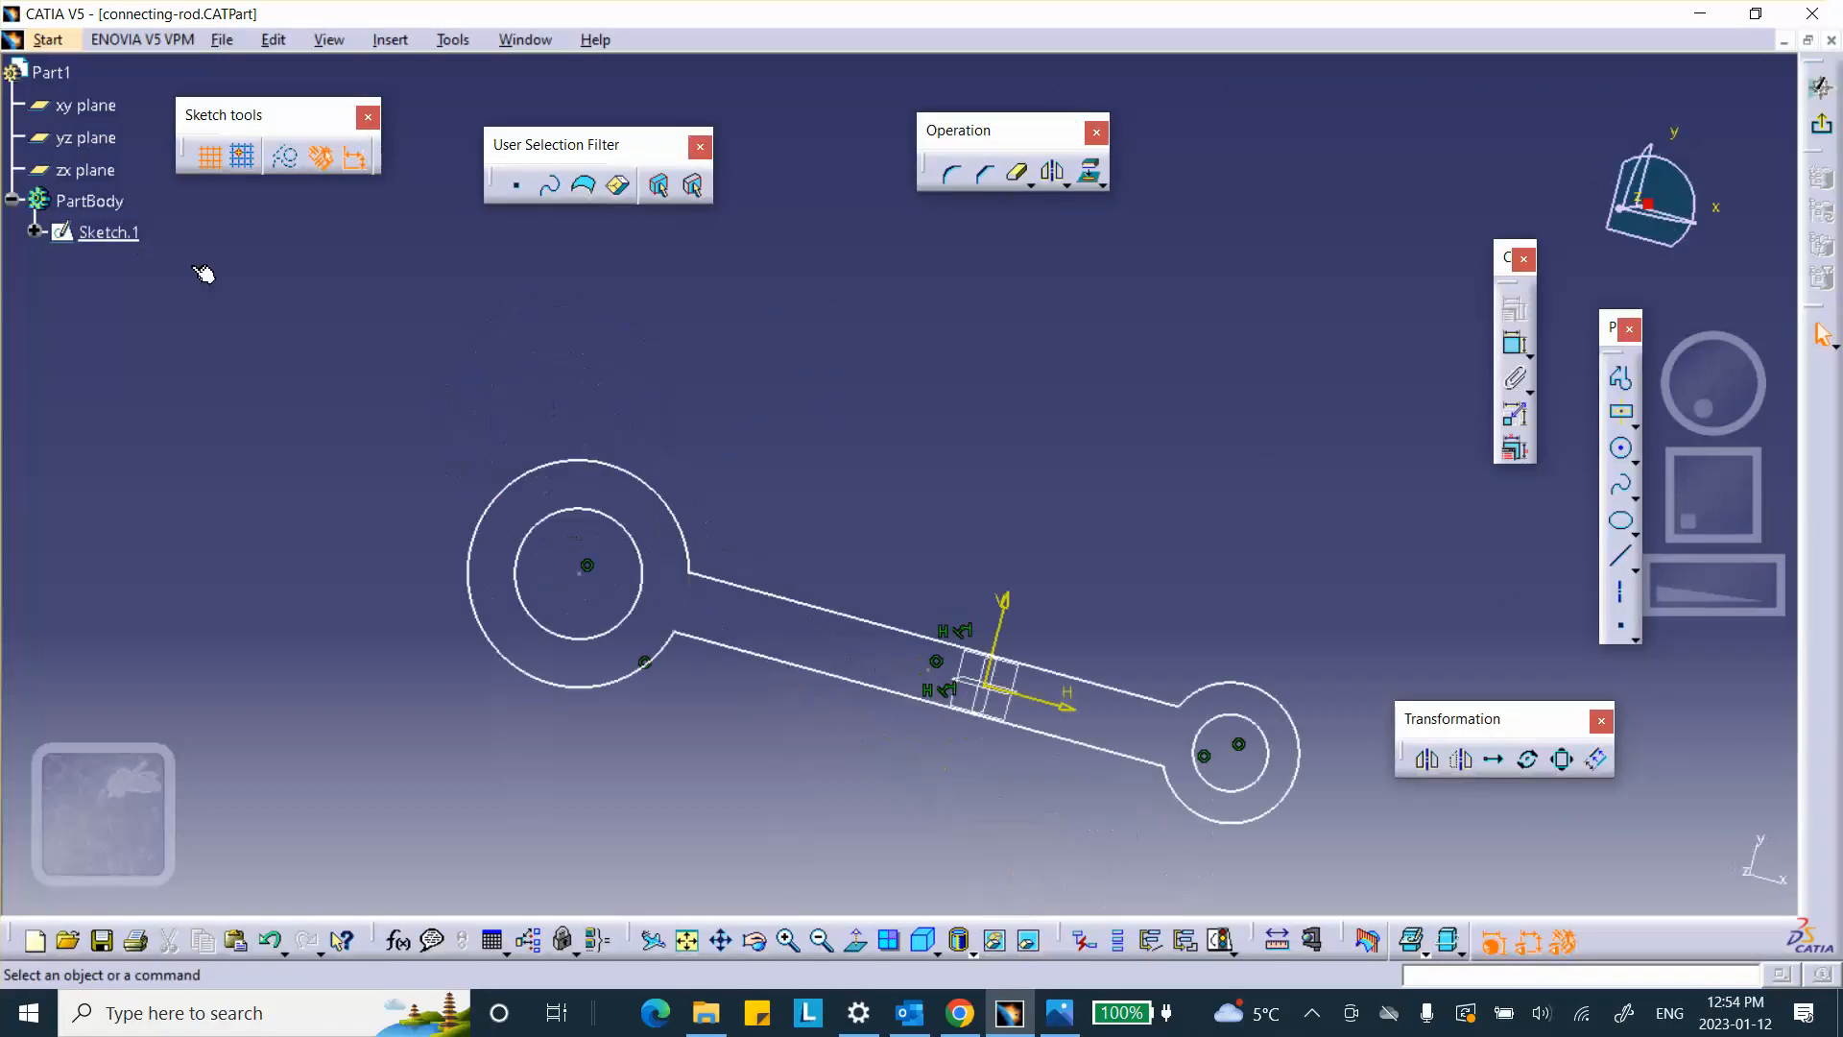
Step: Round the two upper corners where the shank meets the large and small ends, placing each corner arc freehand
{"action": "mouse_move", "coordinate": [944, 412]}
{"action": "middle_mouse_down"}
{"action": "mouse_move", "coordinate": [749, 372]}
{"action": "mouse_move", "coordinate": [758, 285]}
{"action": "middle_mouse_up"}
{"action": "left_click", "coordinate": [749, 373]}
{"action": "middle_click_drag", "start_coordinate": [705, 395], "coordinate": [755, 349]}
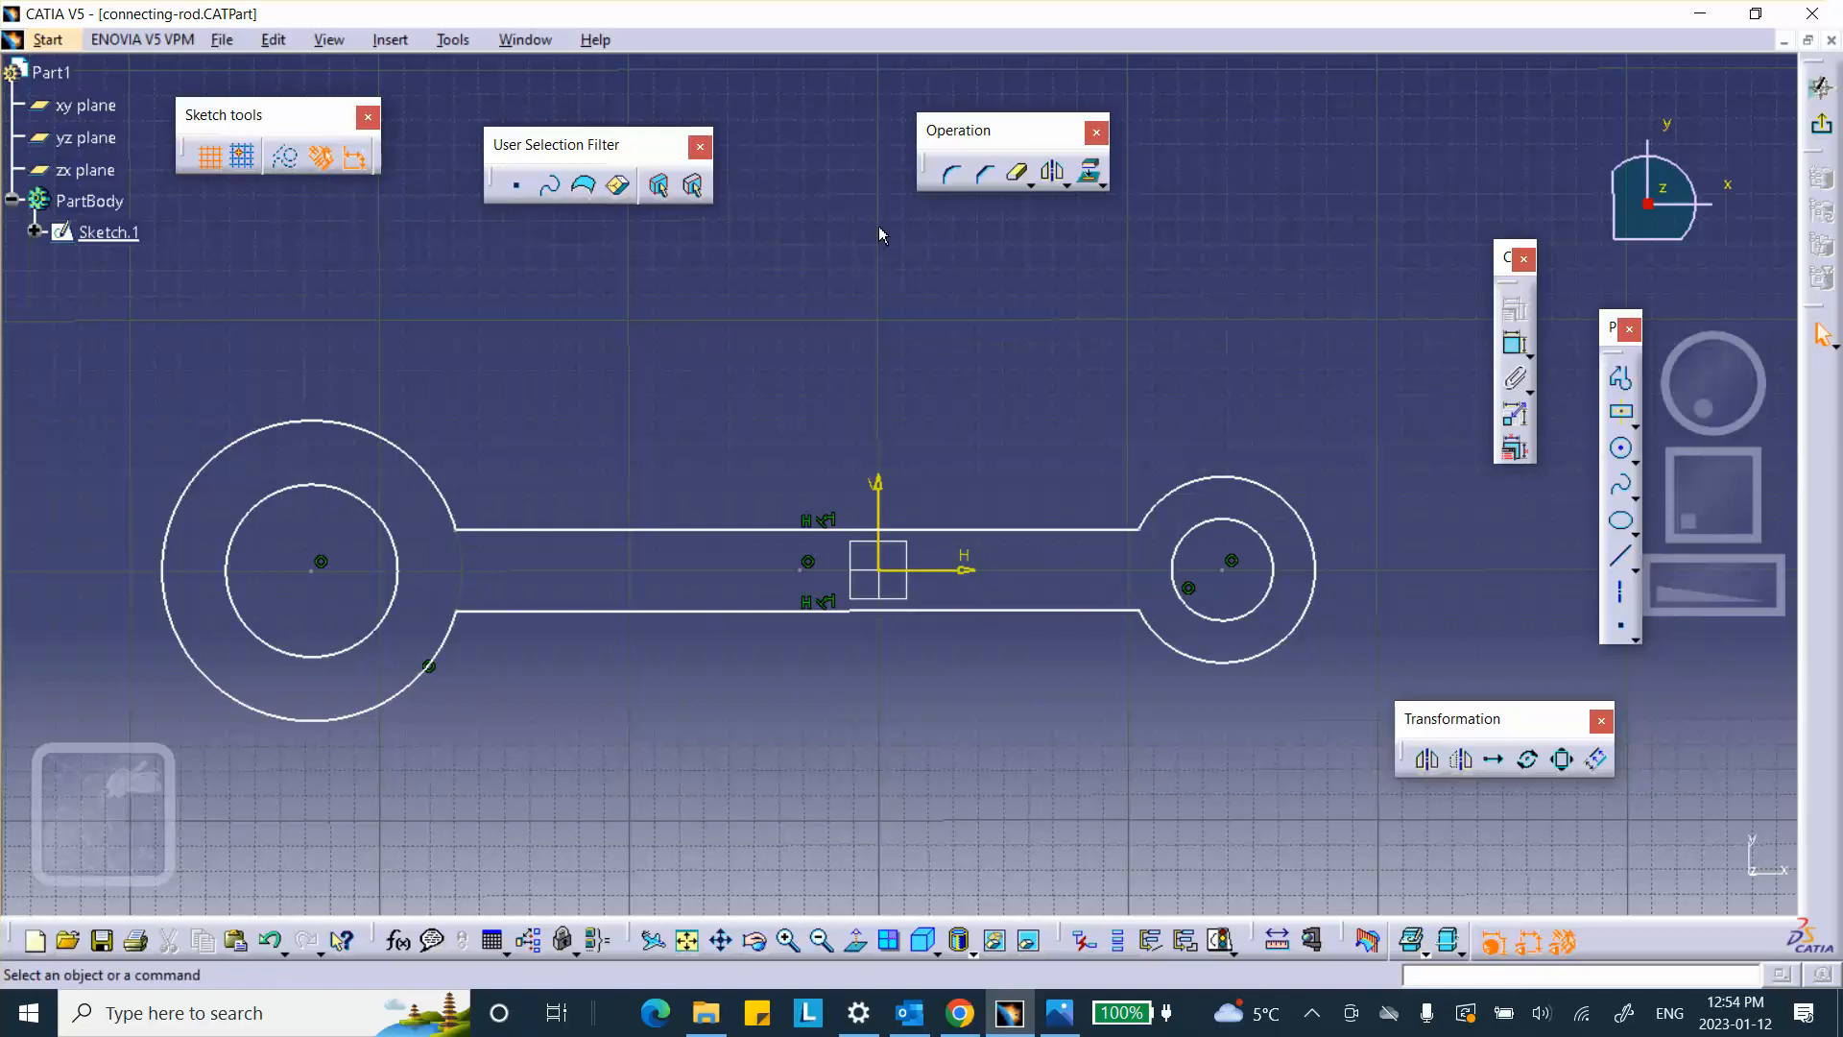
{"action": "left_click", "coordinate": [949, 175]}
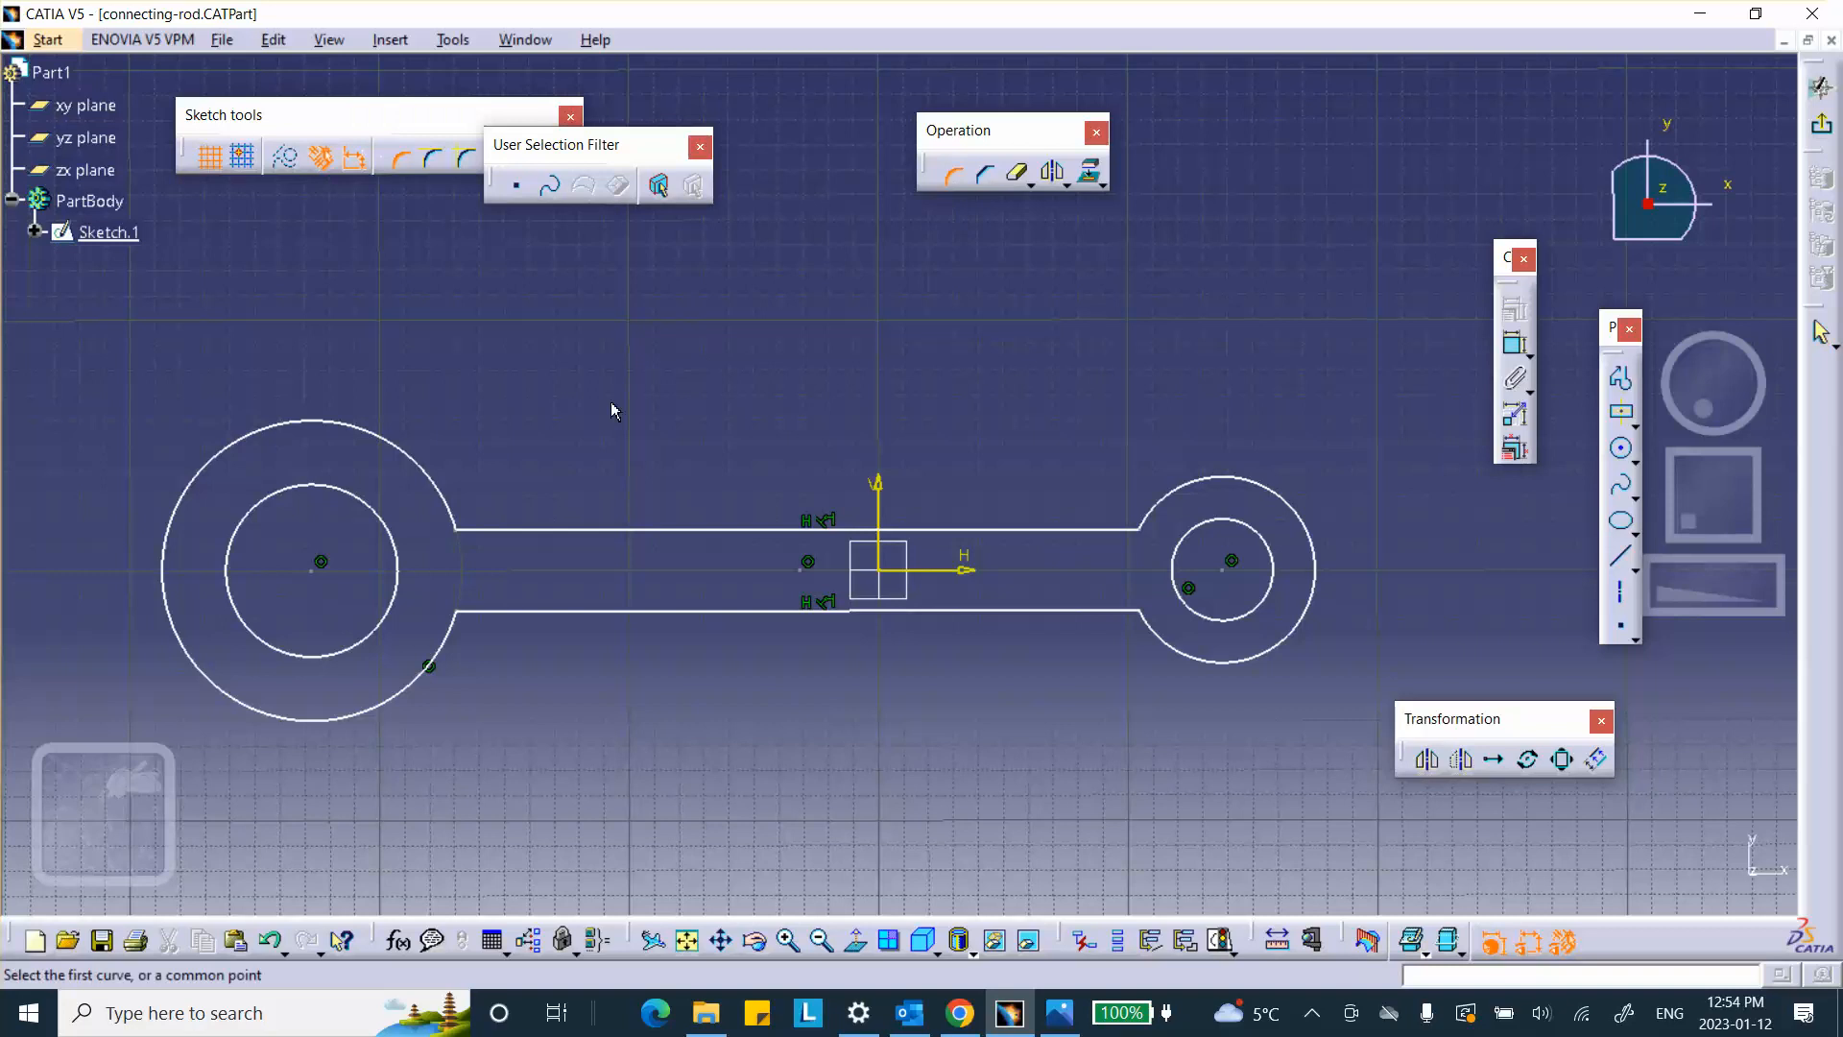
{"action": "left_click", "coordinate": [458, 529]}
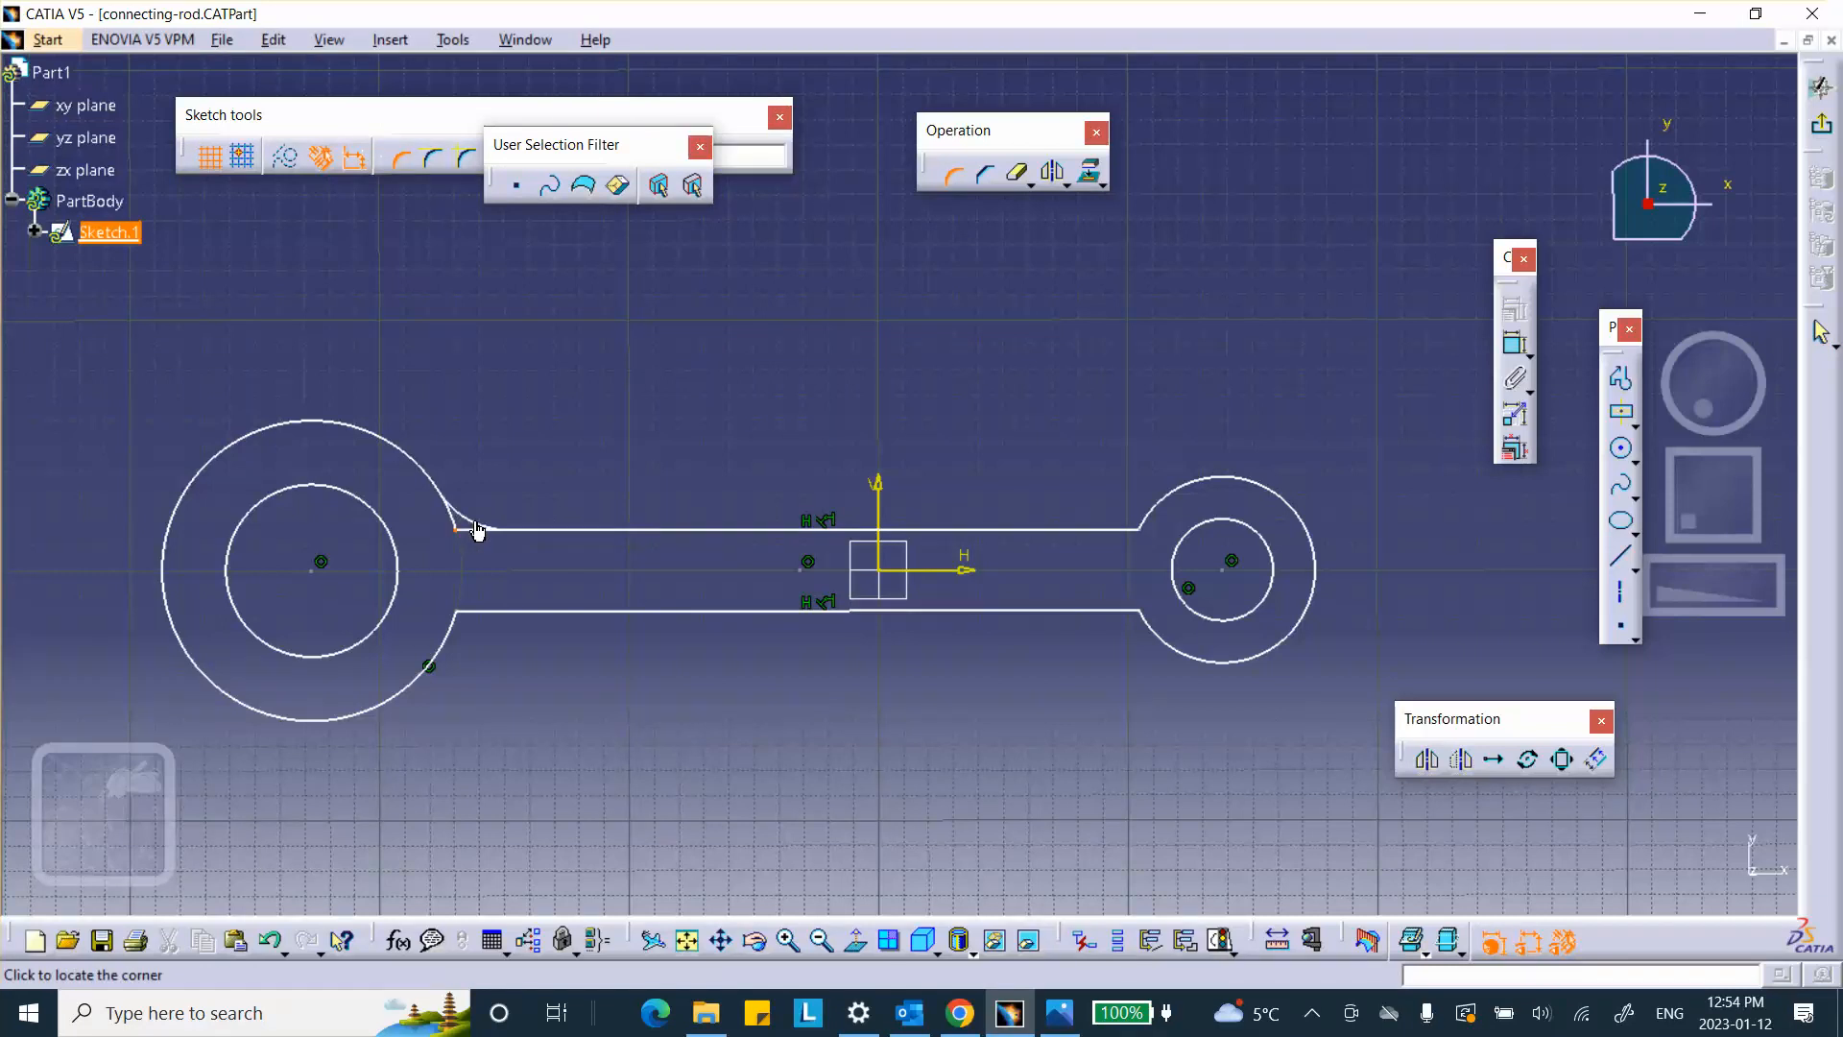
{"action": "left_click", "coordinate": [752, 411]}
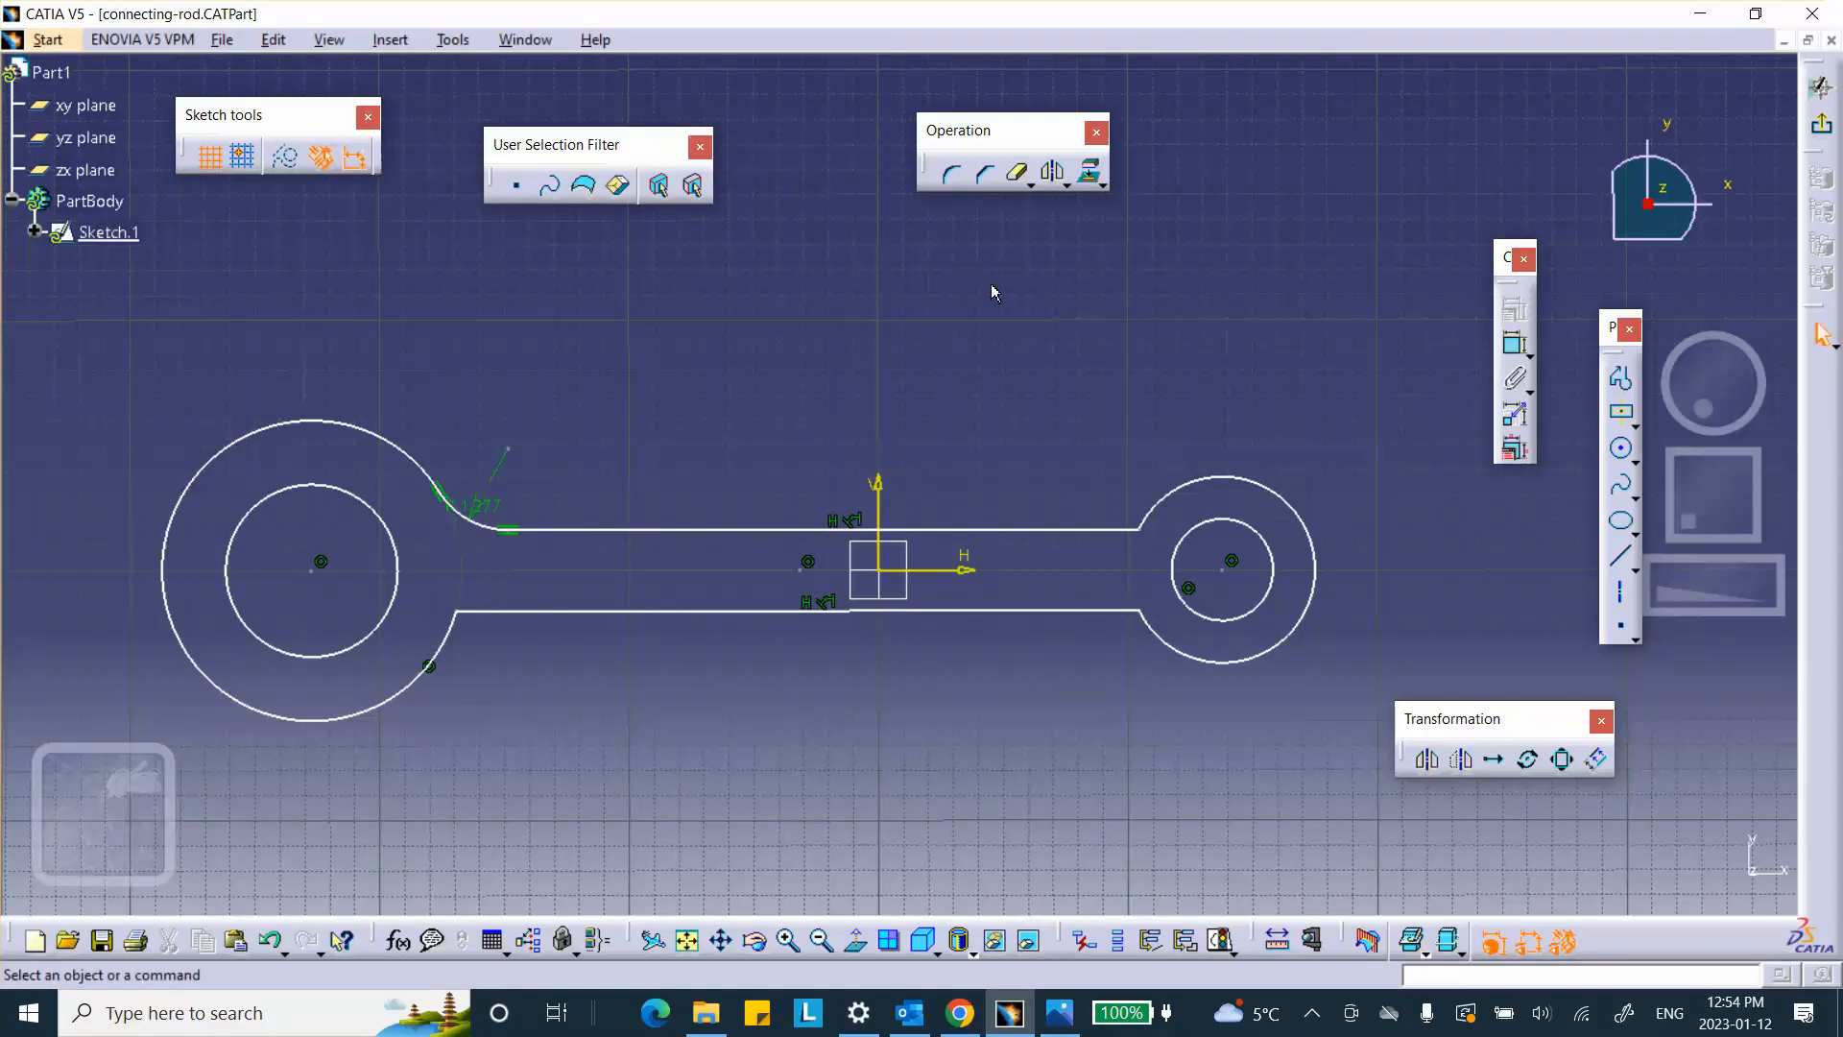
{"action": "left_click", "coordinate": [1135, 530]}
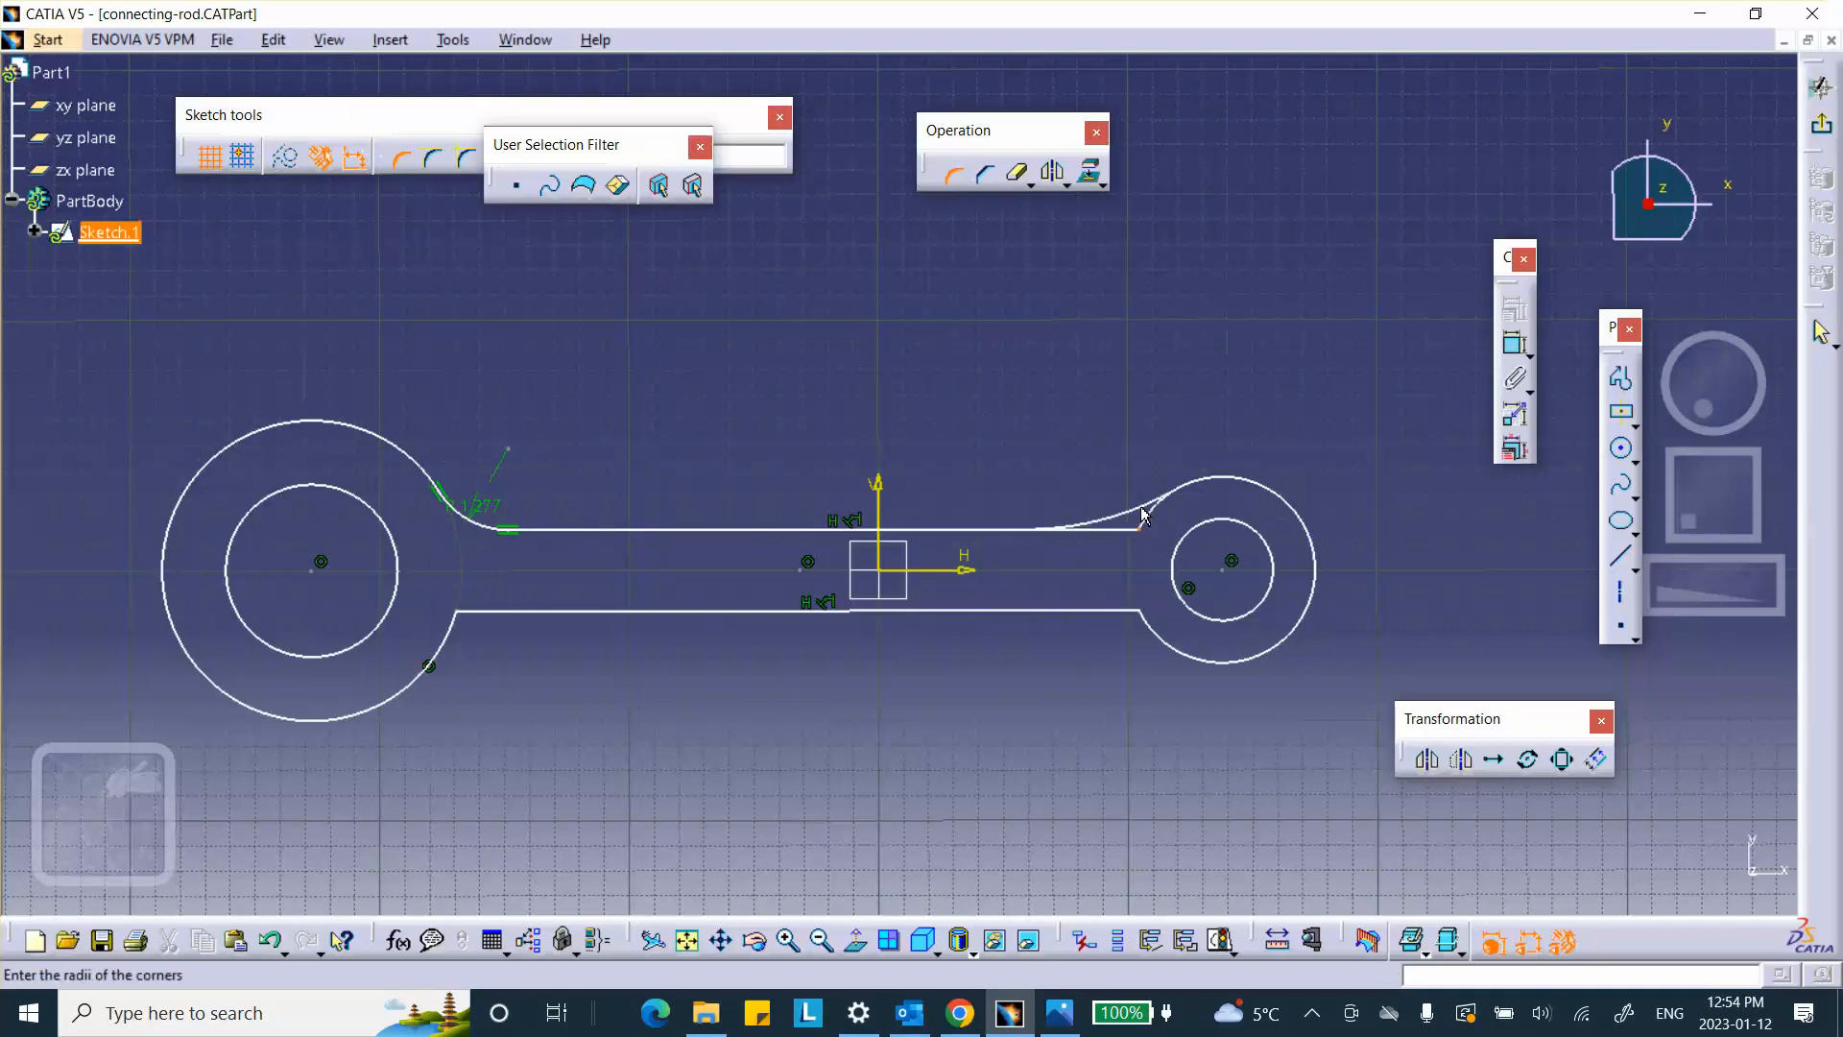
{"action": "left_click", "coordinate": [1144, 535]}
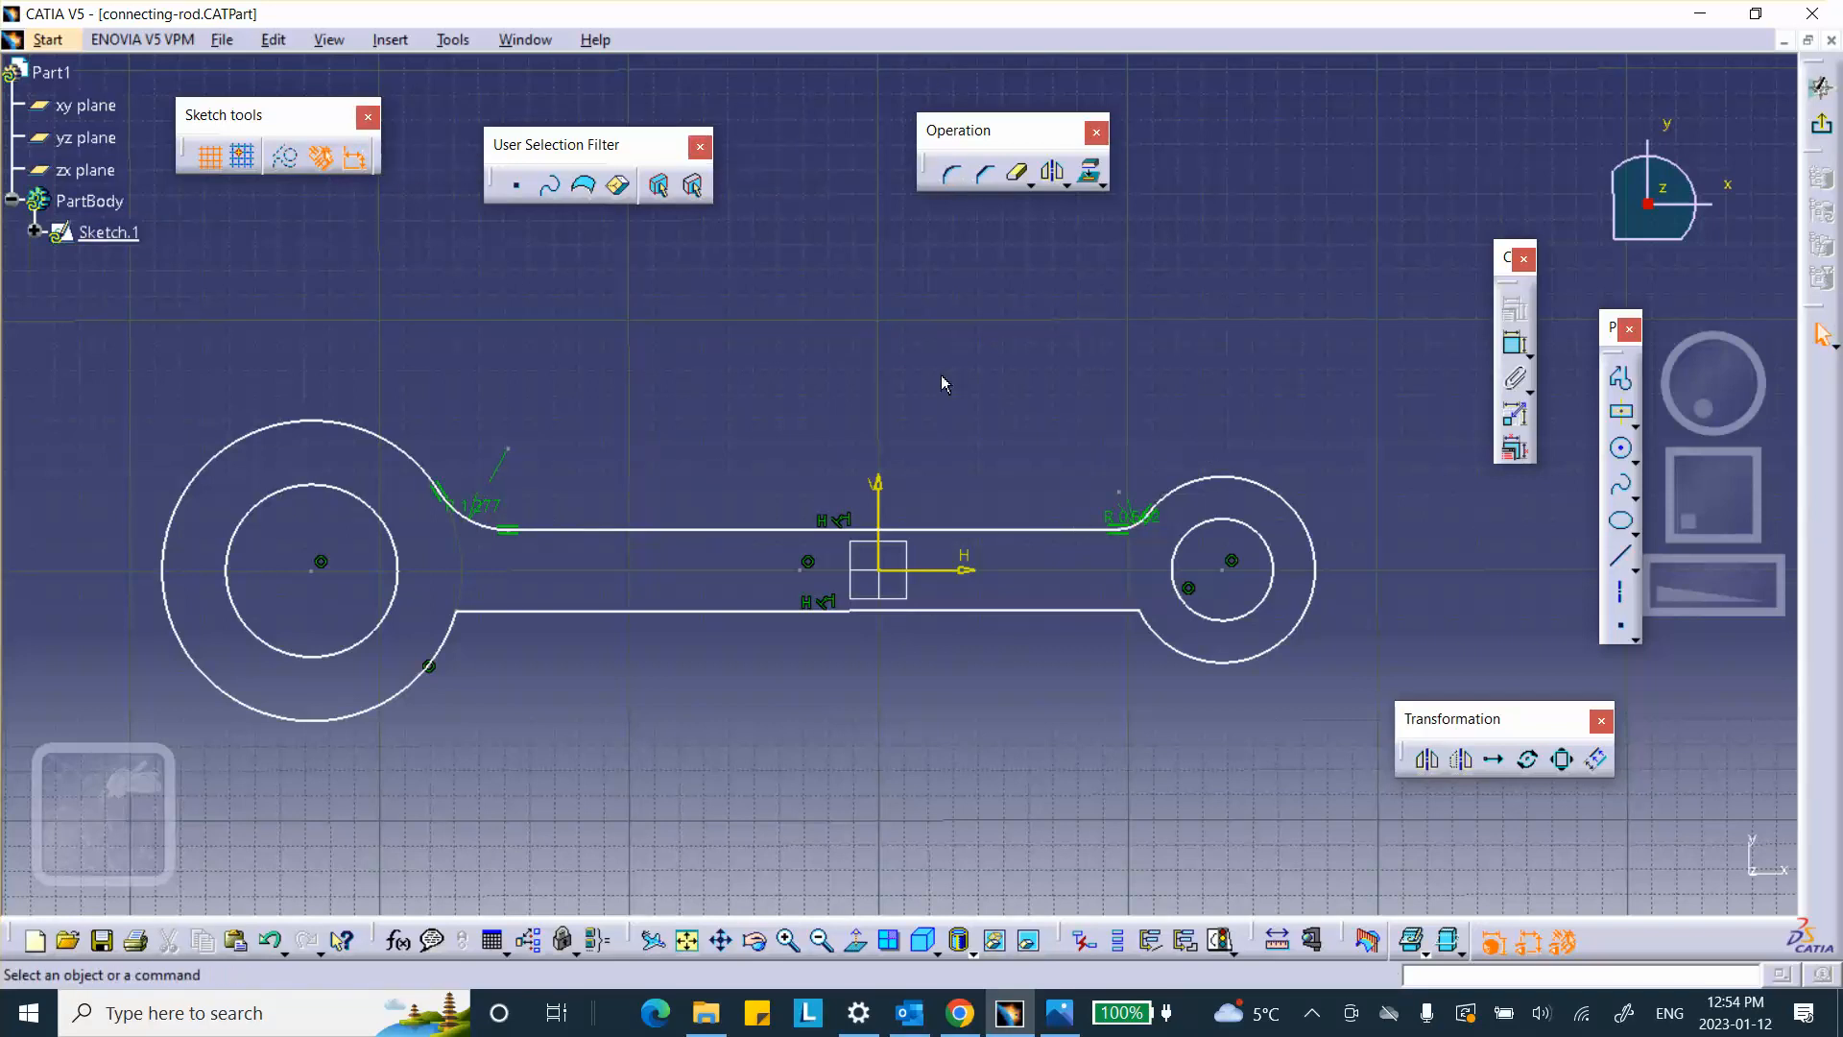
Step: Mirror the large end's upper corner arc about the sketch's horizontal axis onto the lower side of the shank
{"action": "mouse_move", "coordinate": [943, 383]}
{"action": "middle_mouse_down"}
{"action": "mouse_move", "coordinate": [913, 307]}
{"action": "mouse_move", "coordinate": [855, 350]}
{"action": "mouse_move", "coordinate": [943, 373]}
{"action": "middle_mouse_up"}
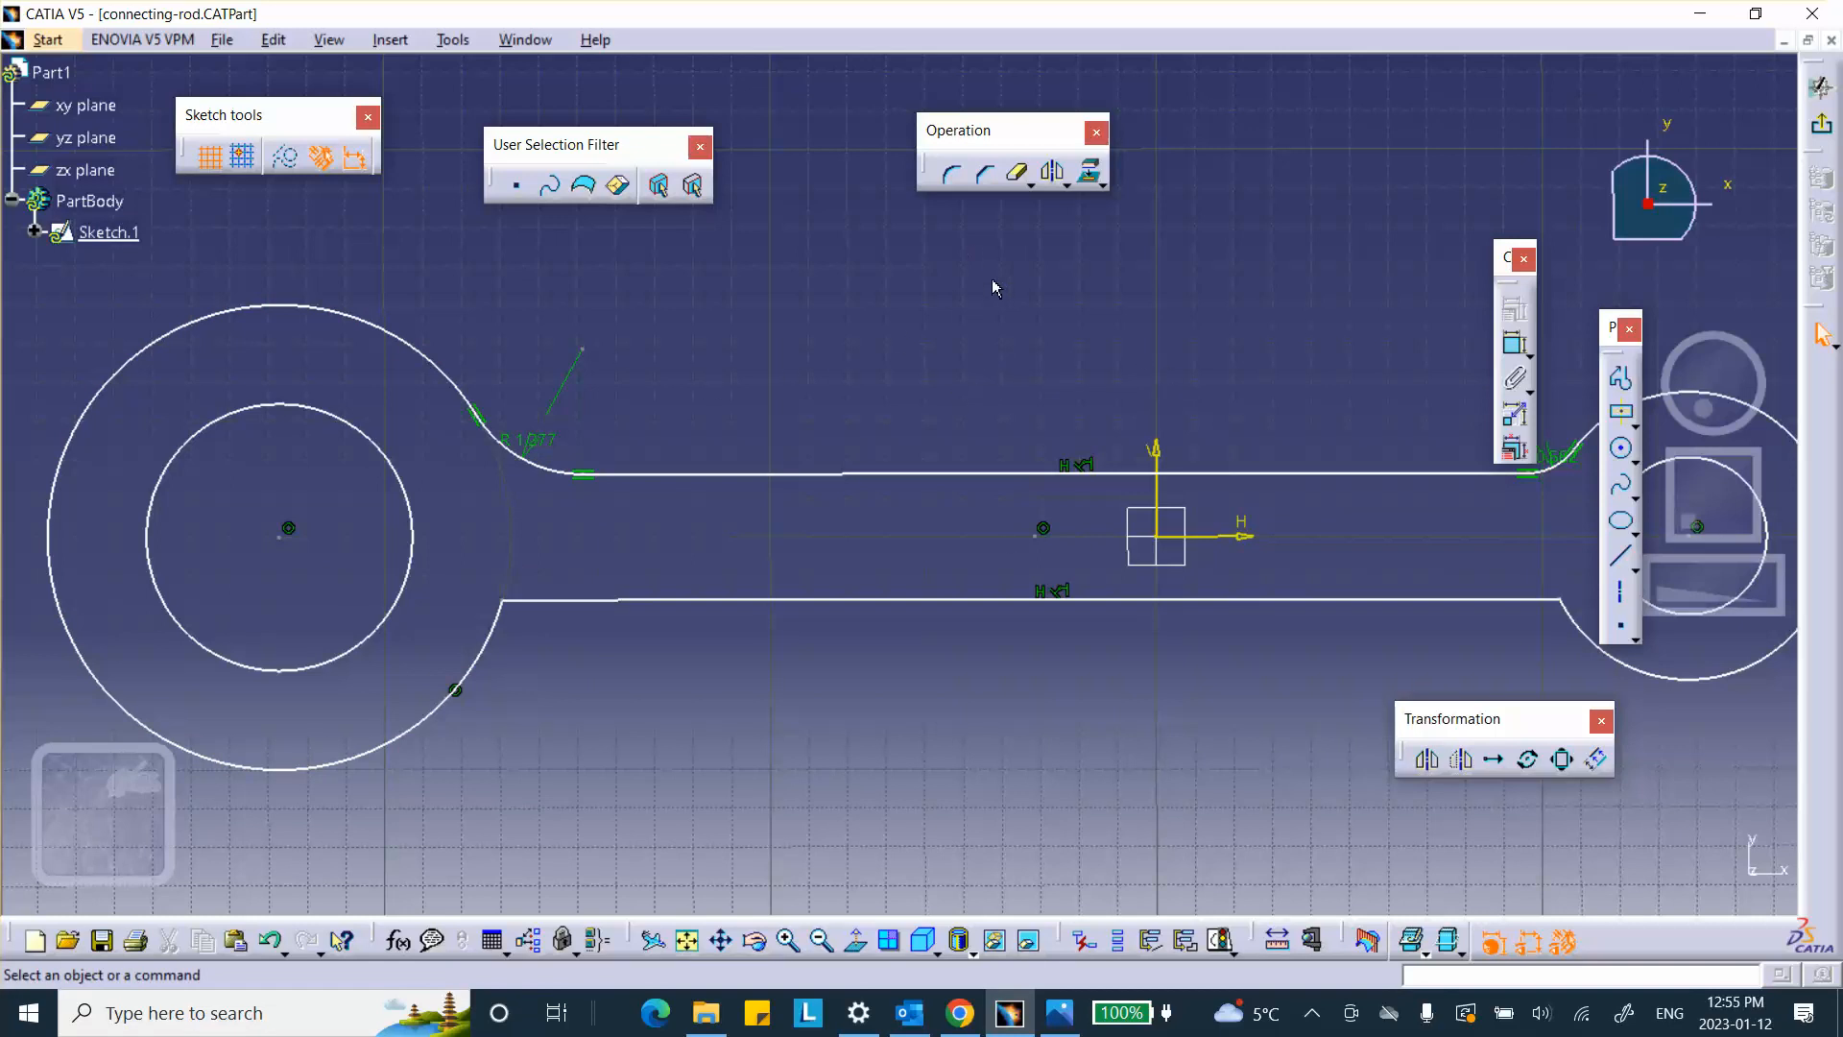
{"action": "left_click", "coordinate": [1055, 174]}
{"action": "left_click", "coordinate": [530, 471]}
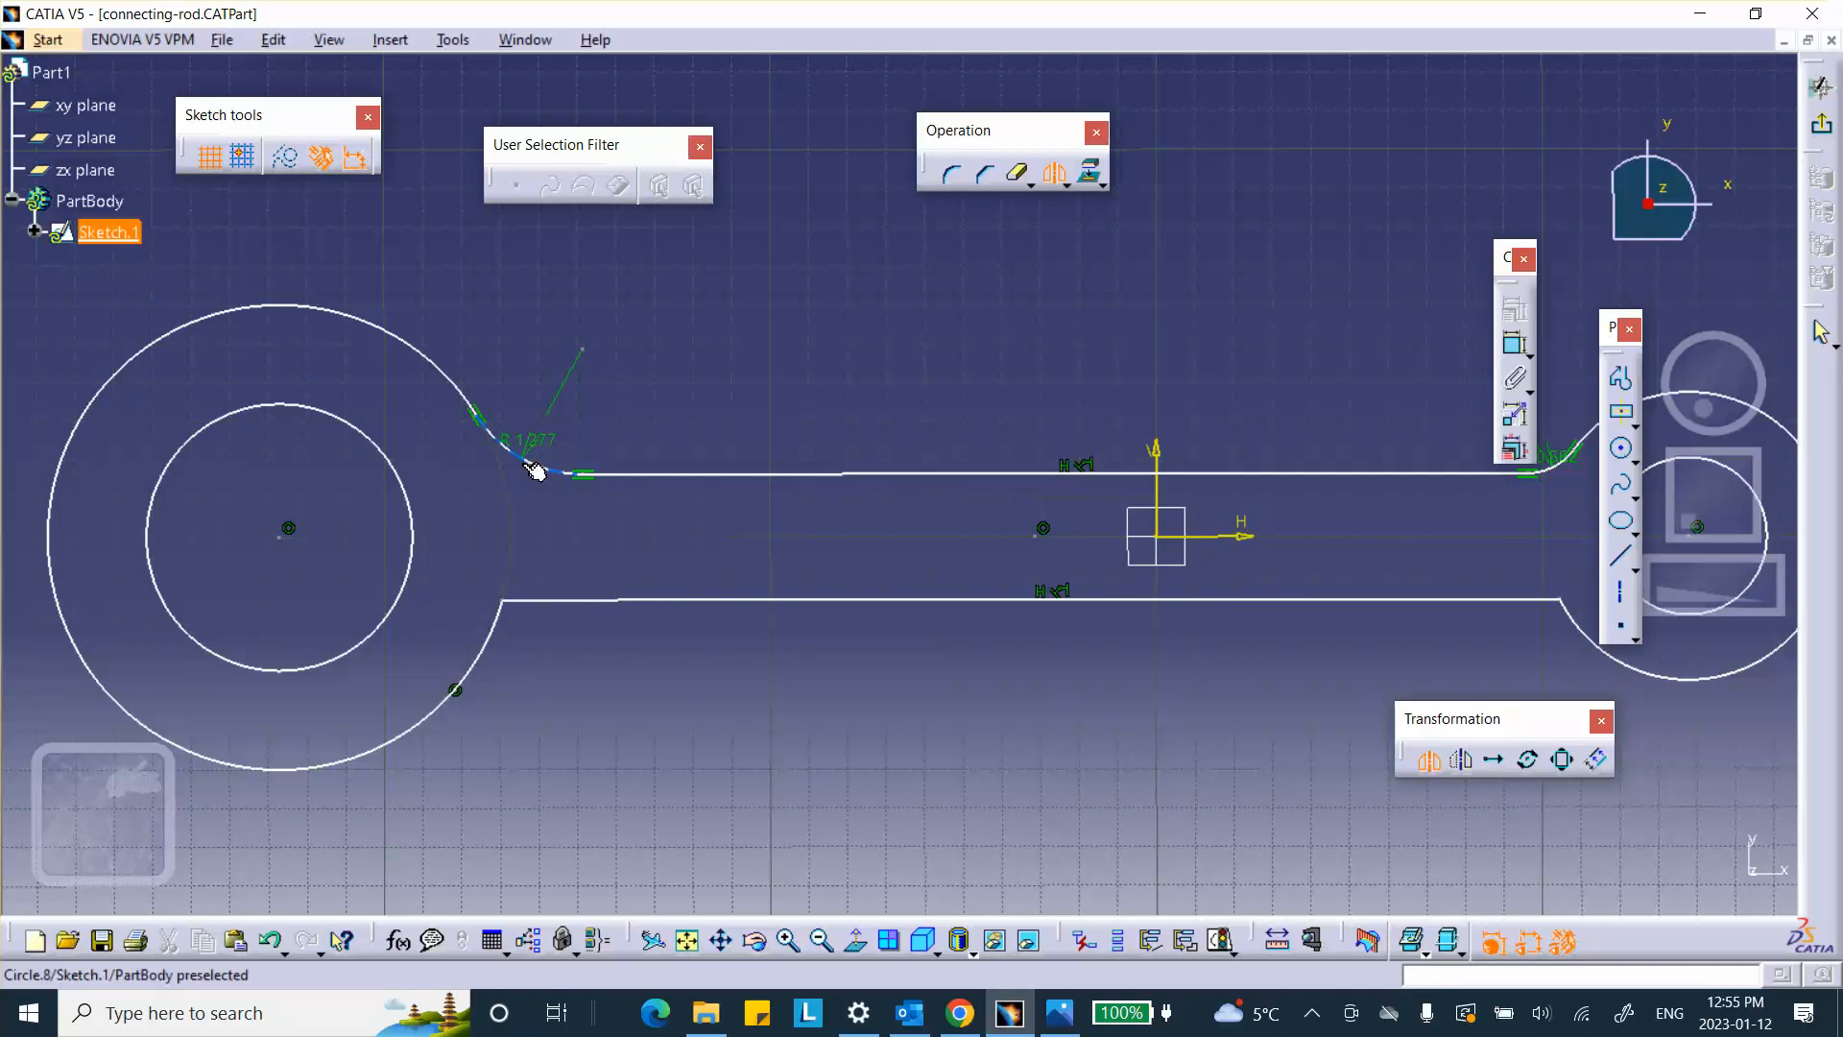
{"action": "left_click", "coordinate": [1238, 547]}
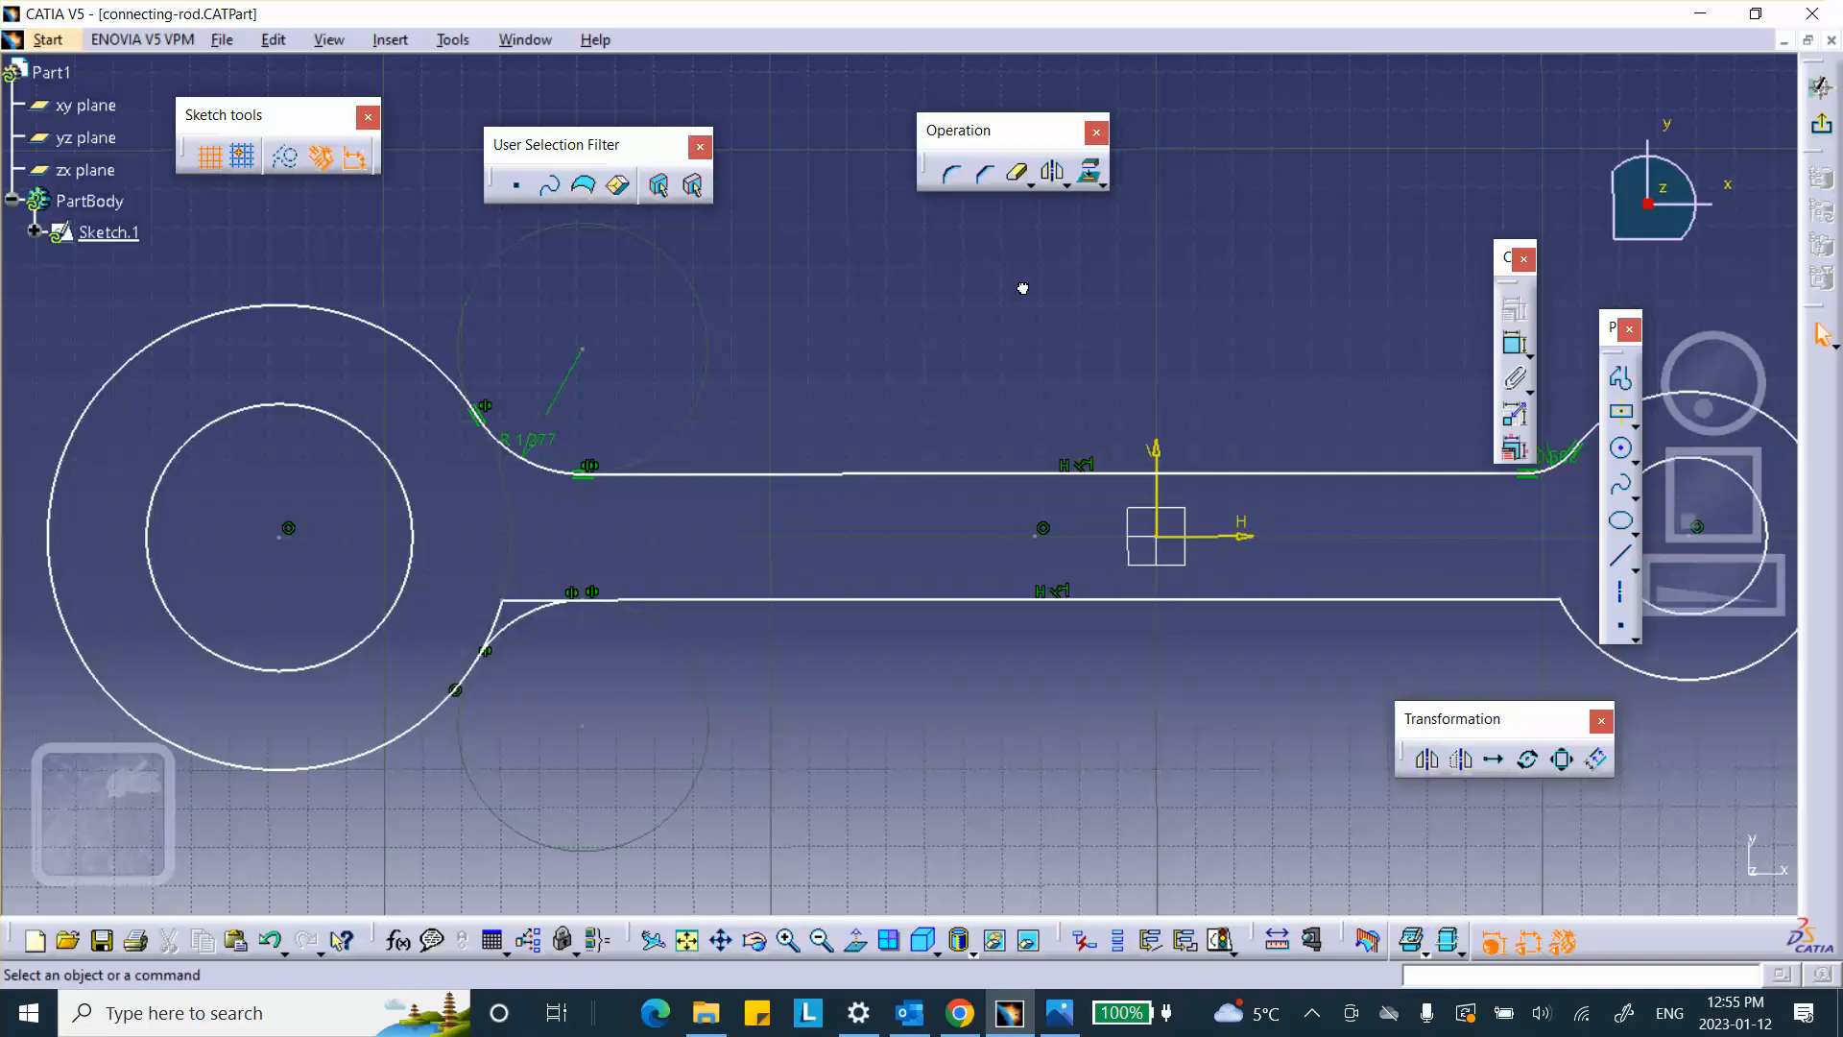
Step: Quick-trim the leftover shank edge and circle segment at the large end's mirrored lower corner, and exit the sketch
{"action": "left_click", "coordinate": [1019, 173]}
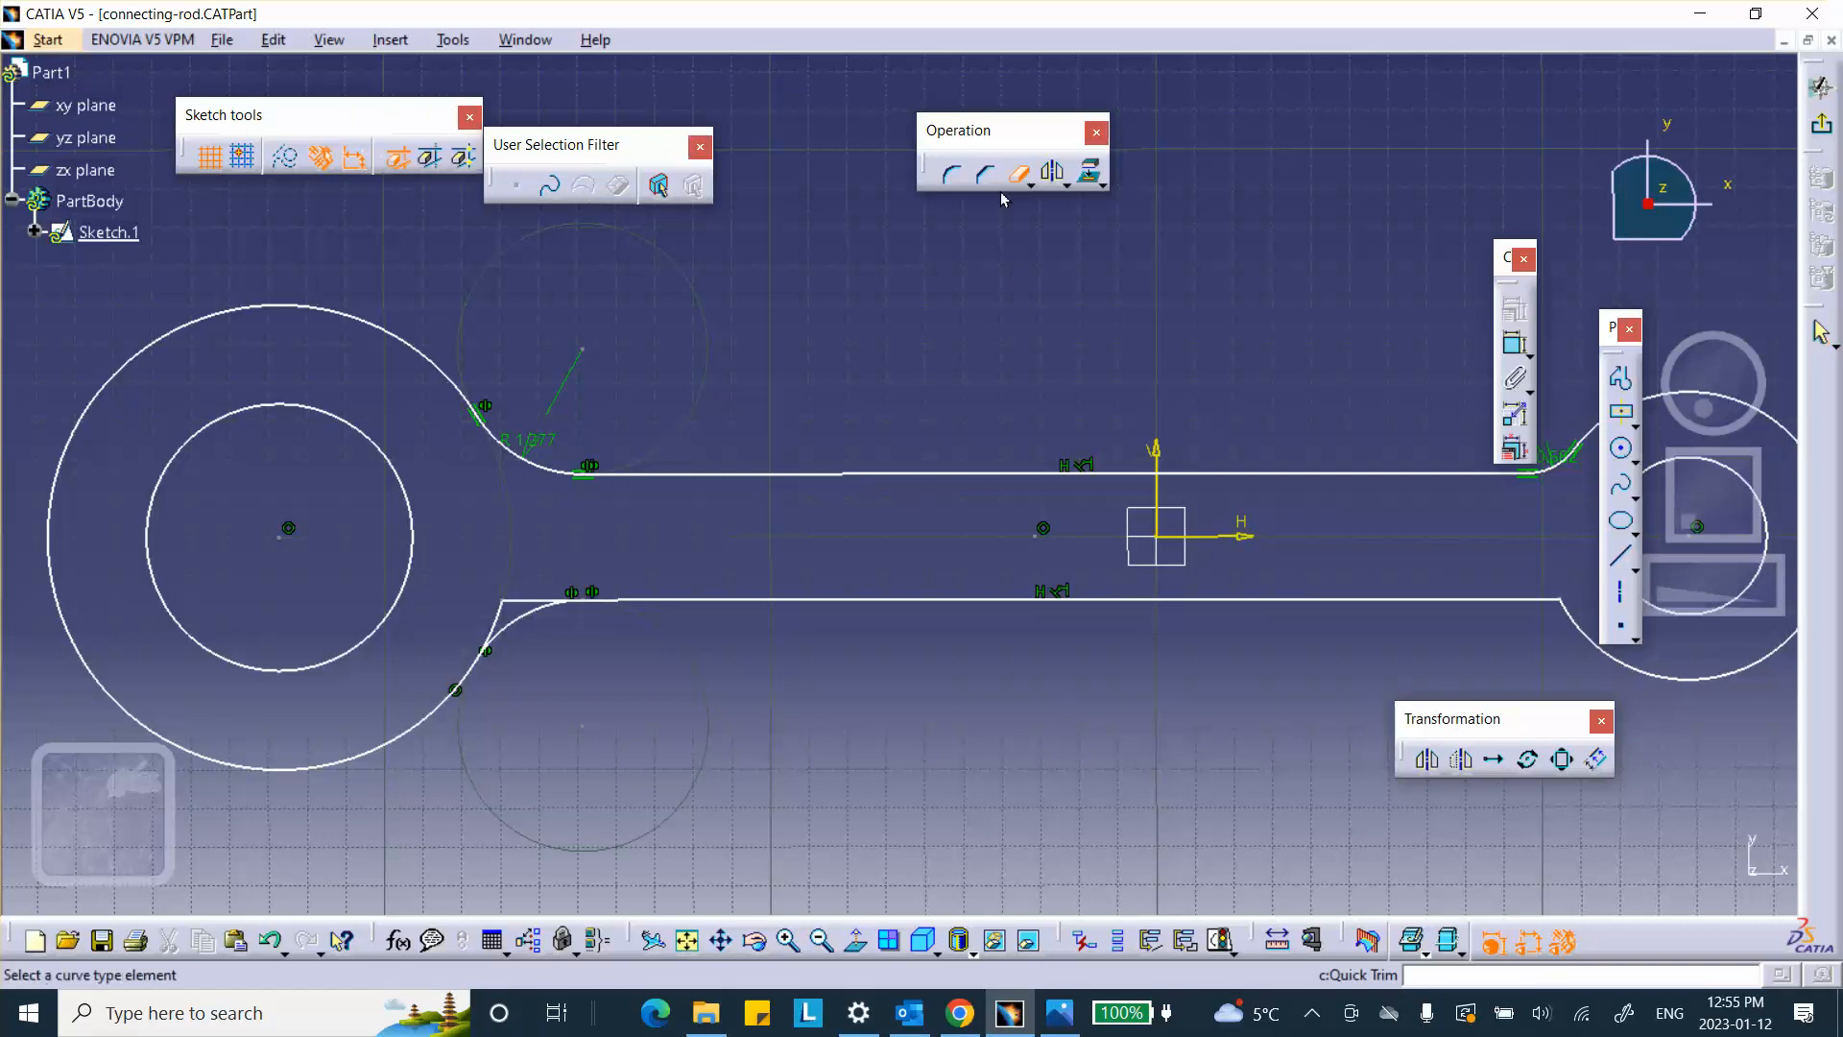
{"action": "left_click", "coordinate": [524, 606]}
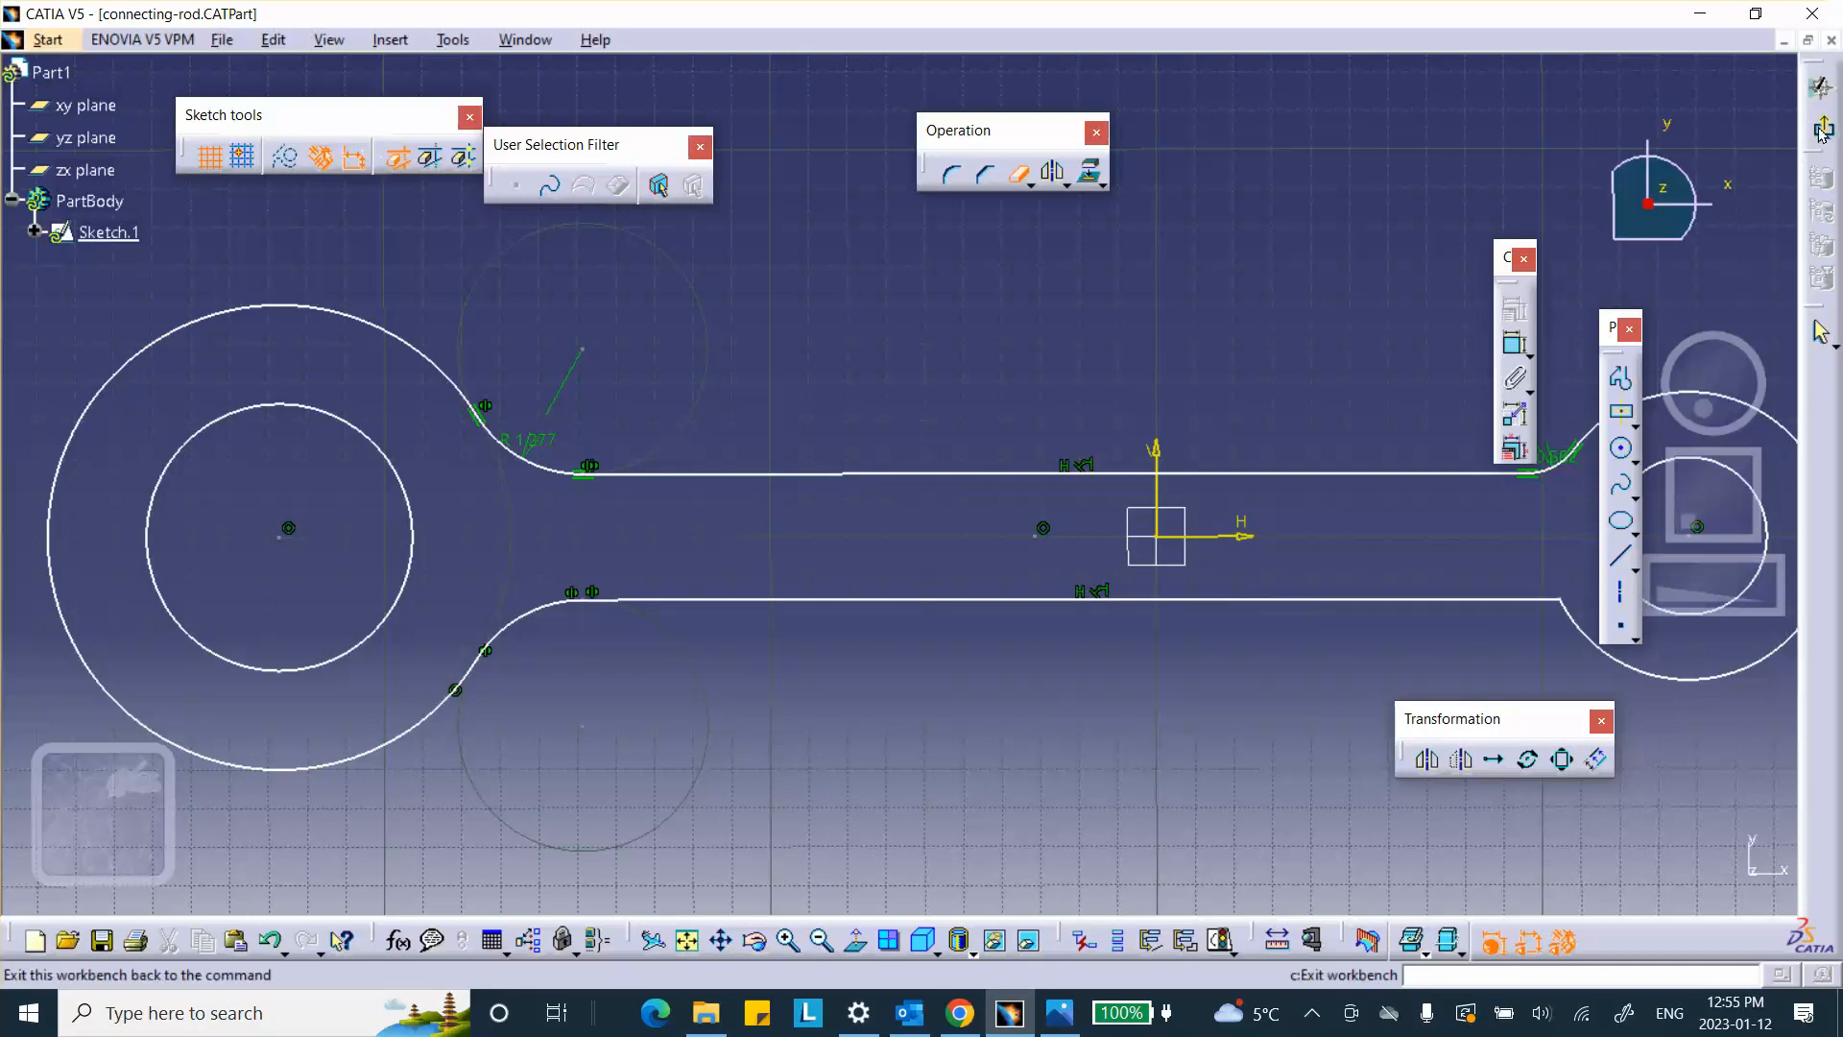
{"action": "left_click", "coordinate": [1820, 86]}
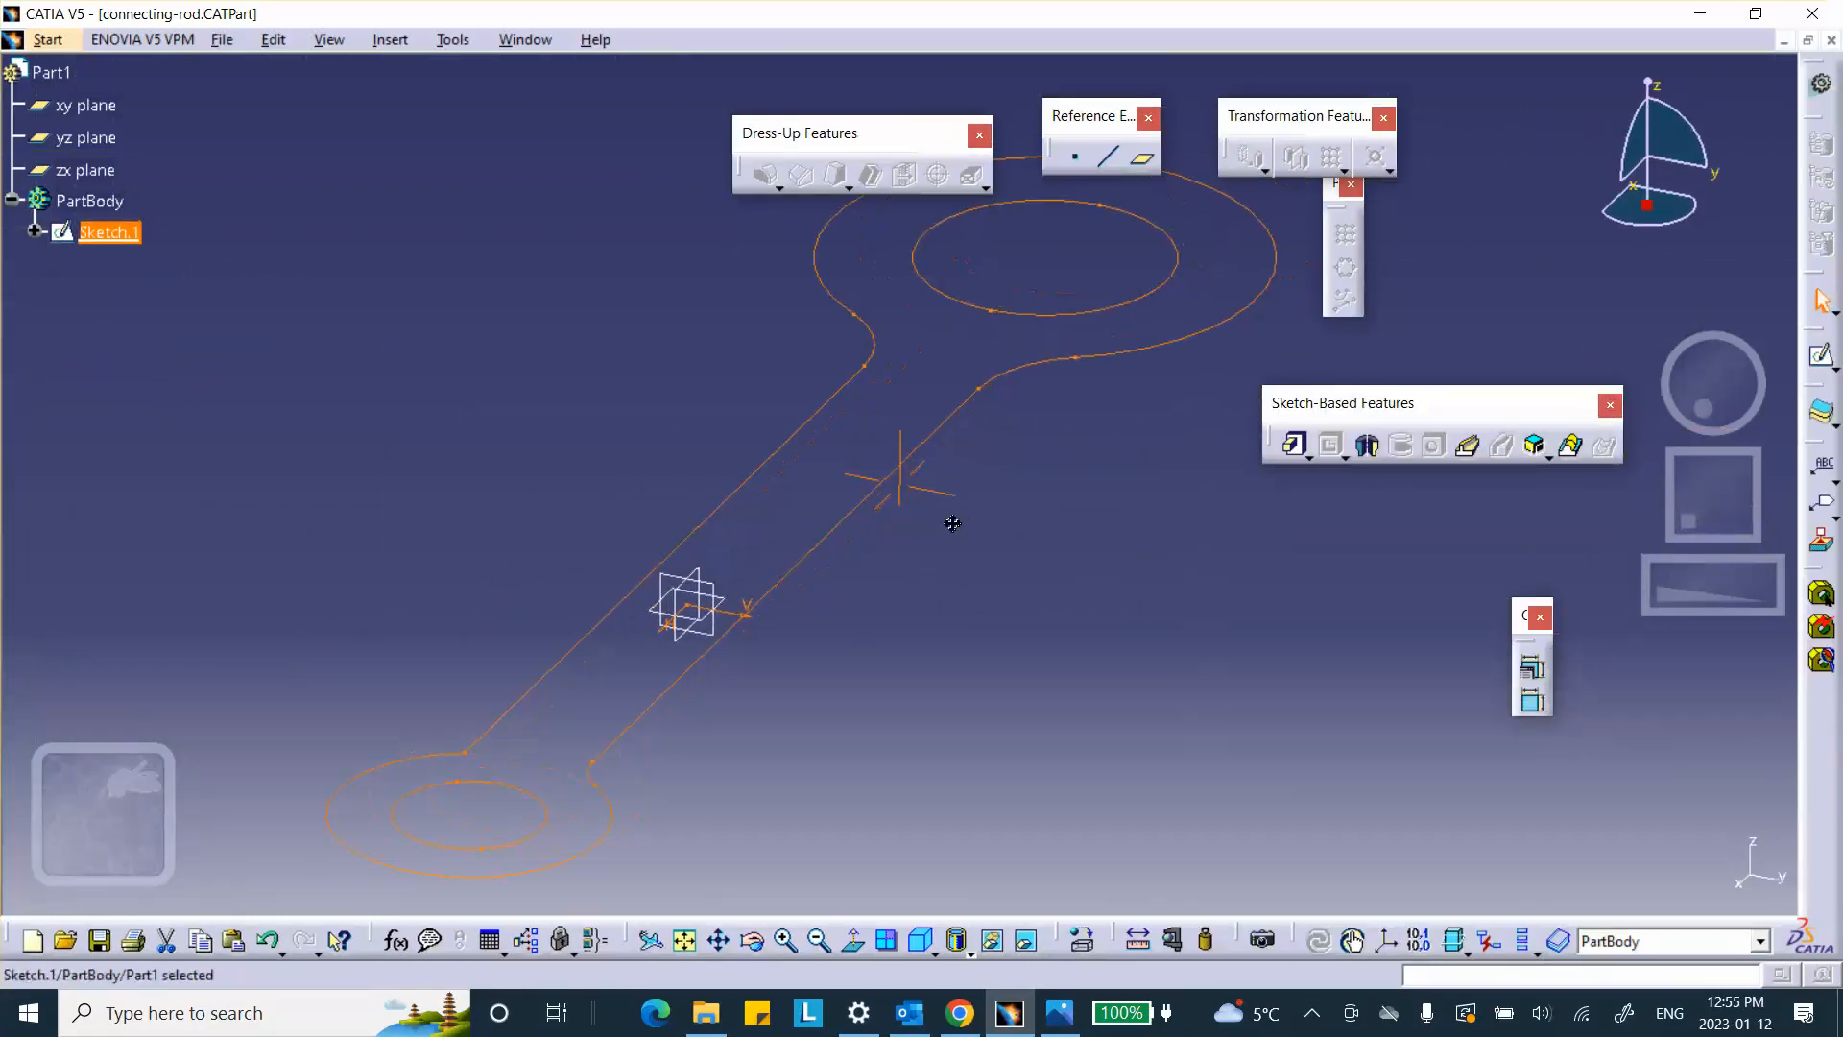
Step: Switch to the HW_1_Problem_3.jpg reference image to check the rod's shape and draft, and return to CATIA
{"action": "left_click", "coordinate": [1067, 1017]}
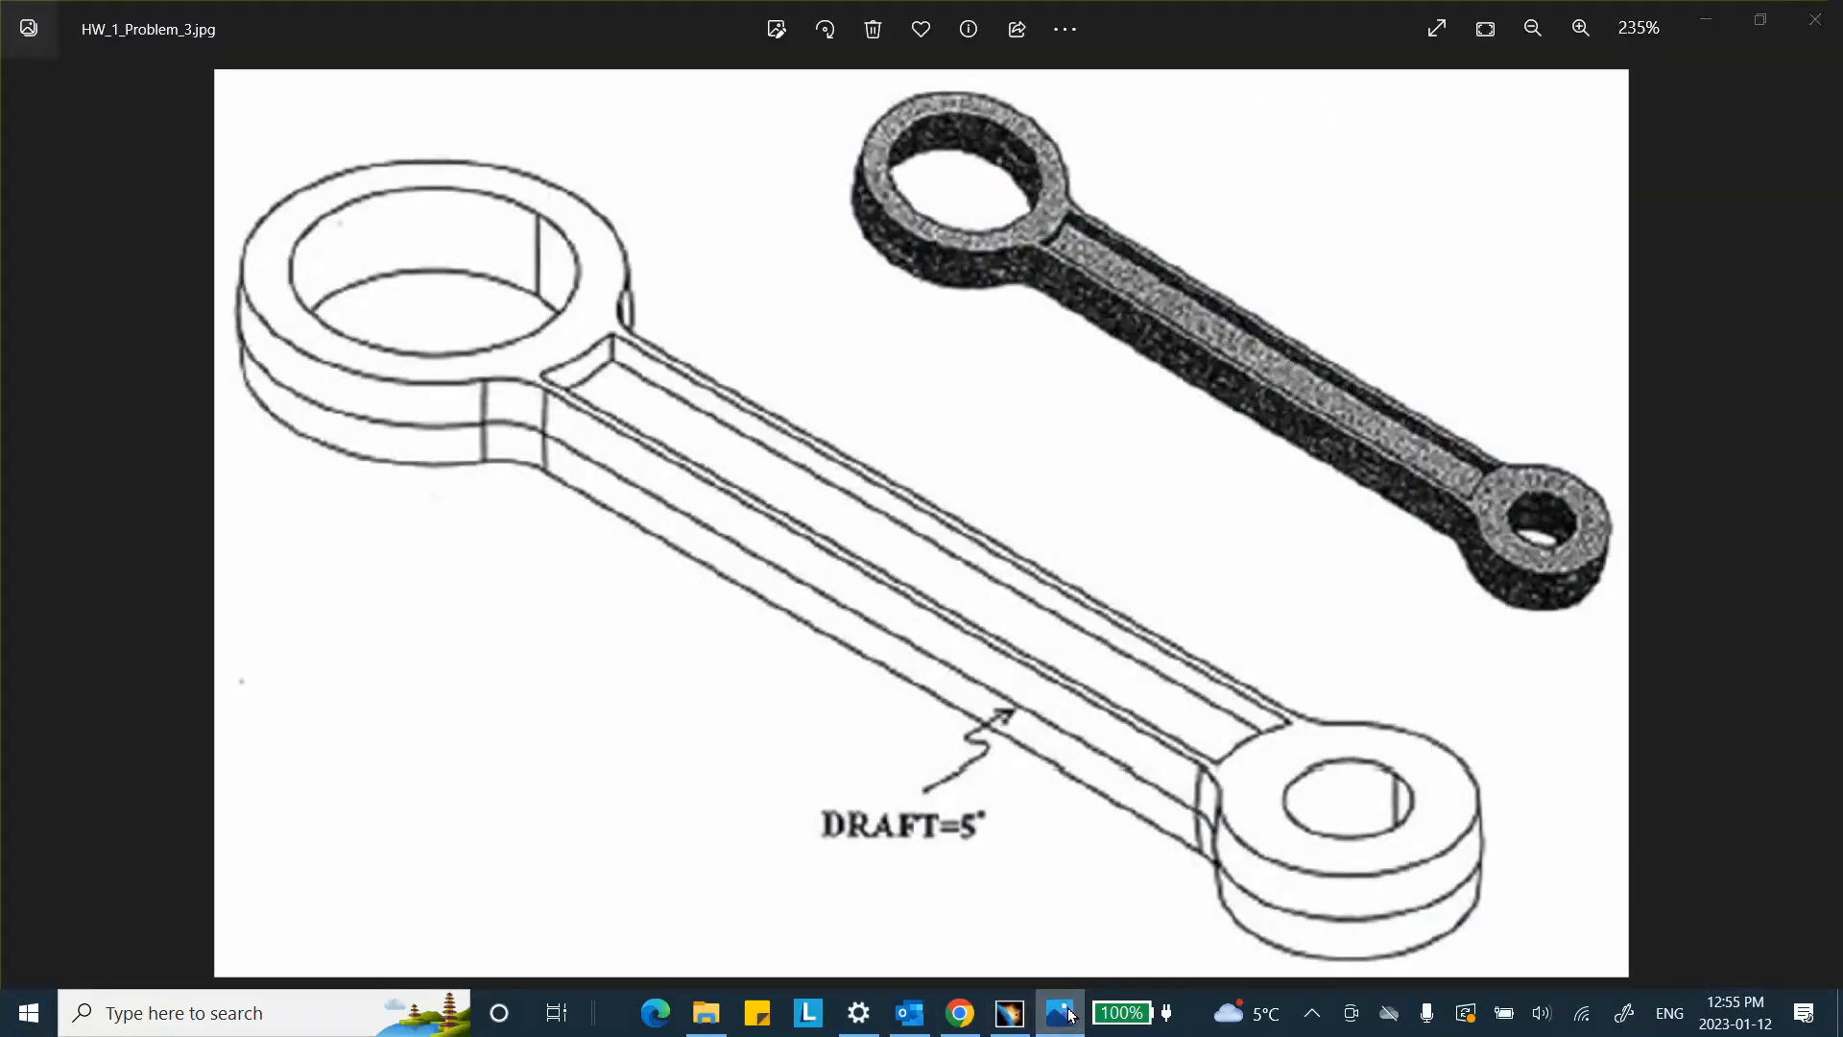
{"action": "left_click", "coordinate": [1063, 1014]}
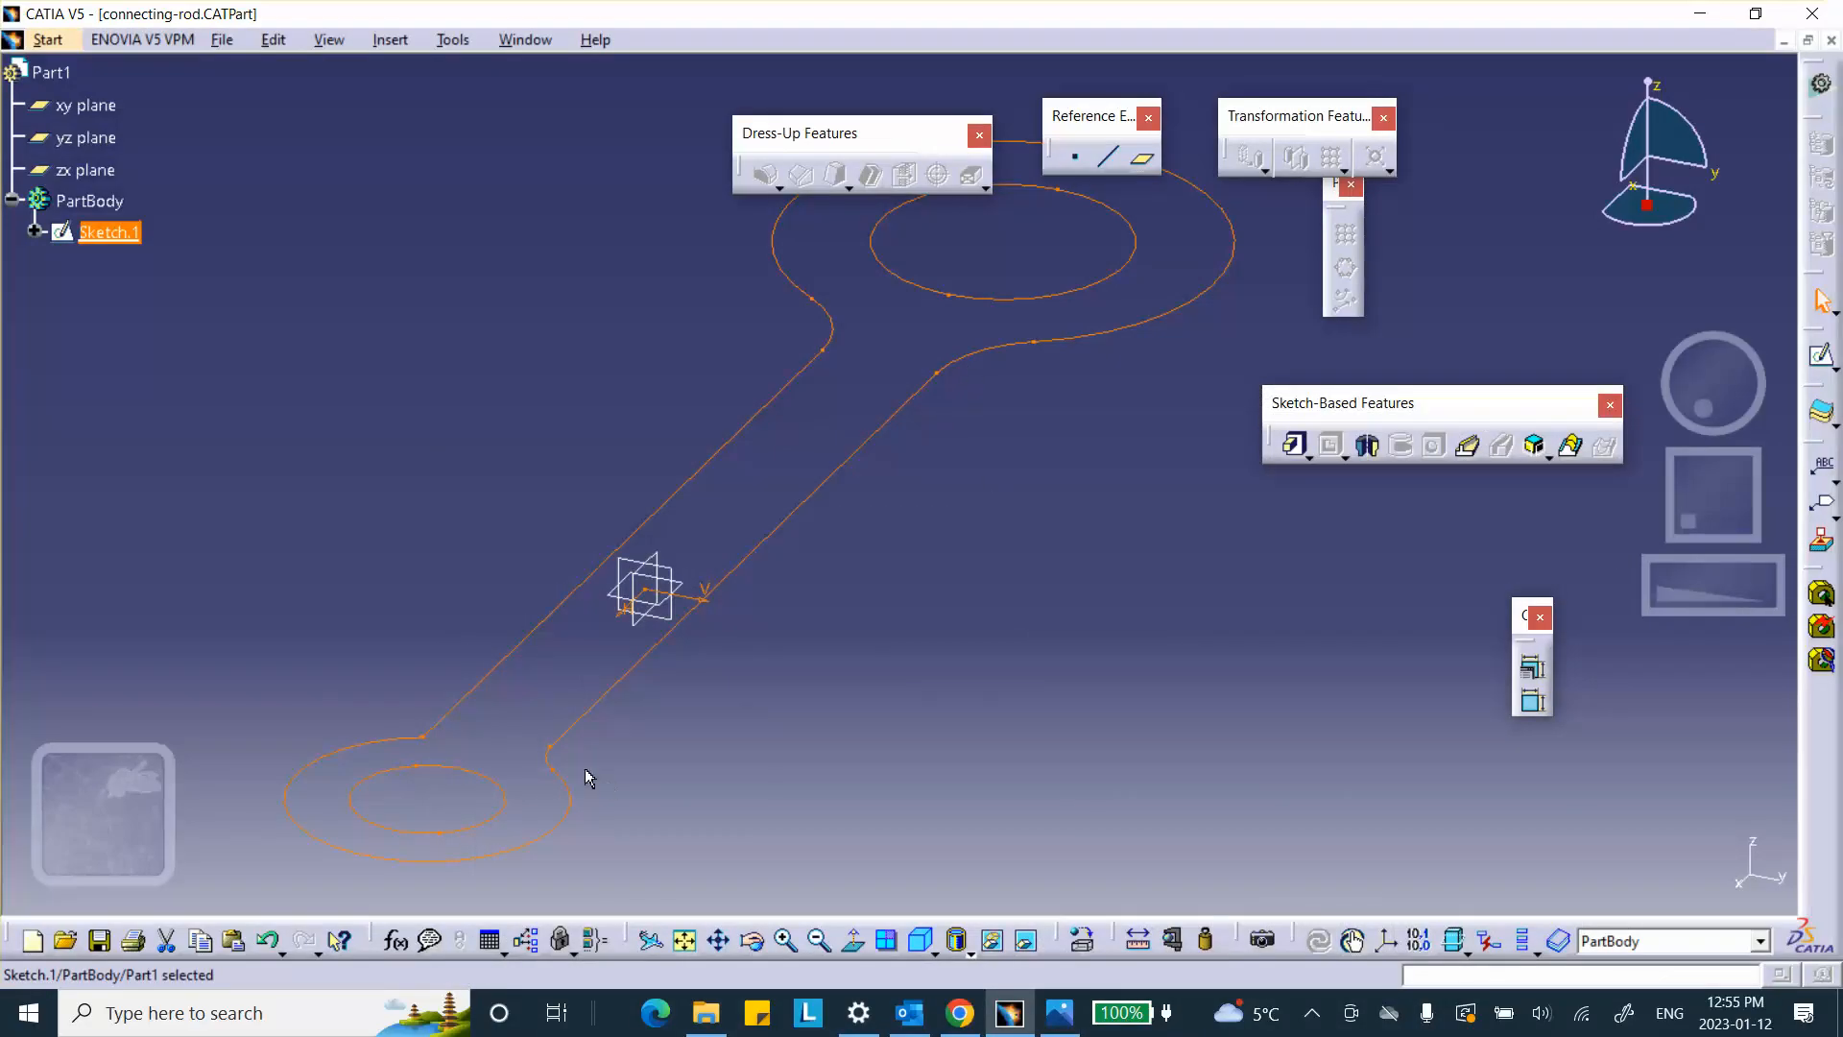
{"action": "left_click", "coordinate": [427, 741]}
Step: Reopen Sketch.1, set the small end's upper corner radius to 0.6 in, and exit the sketch
{"action": "double_click", "coordinate": [124, 231]}
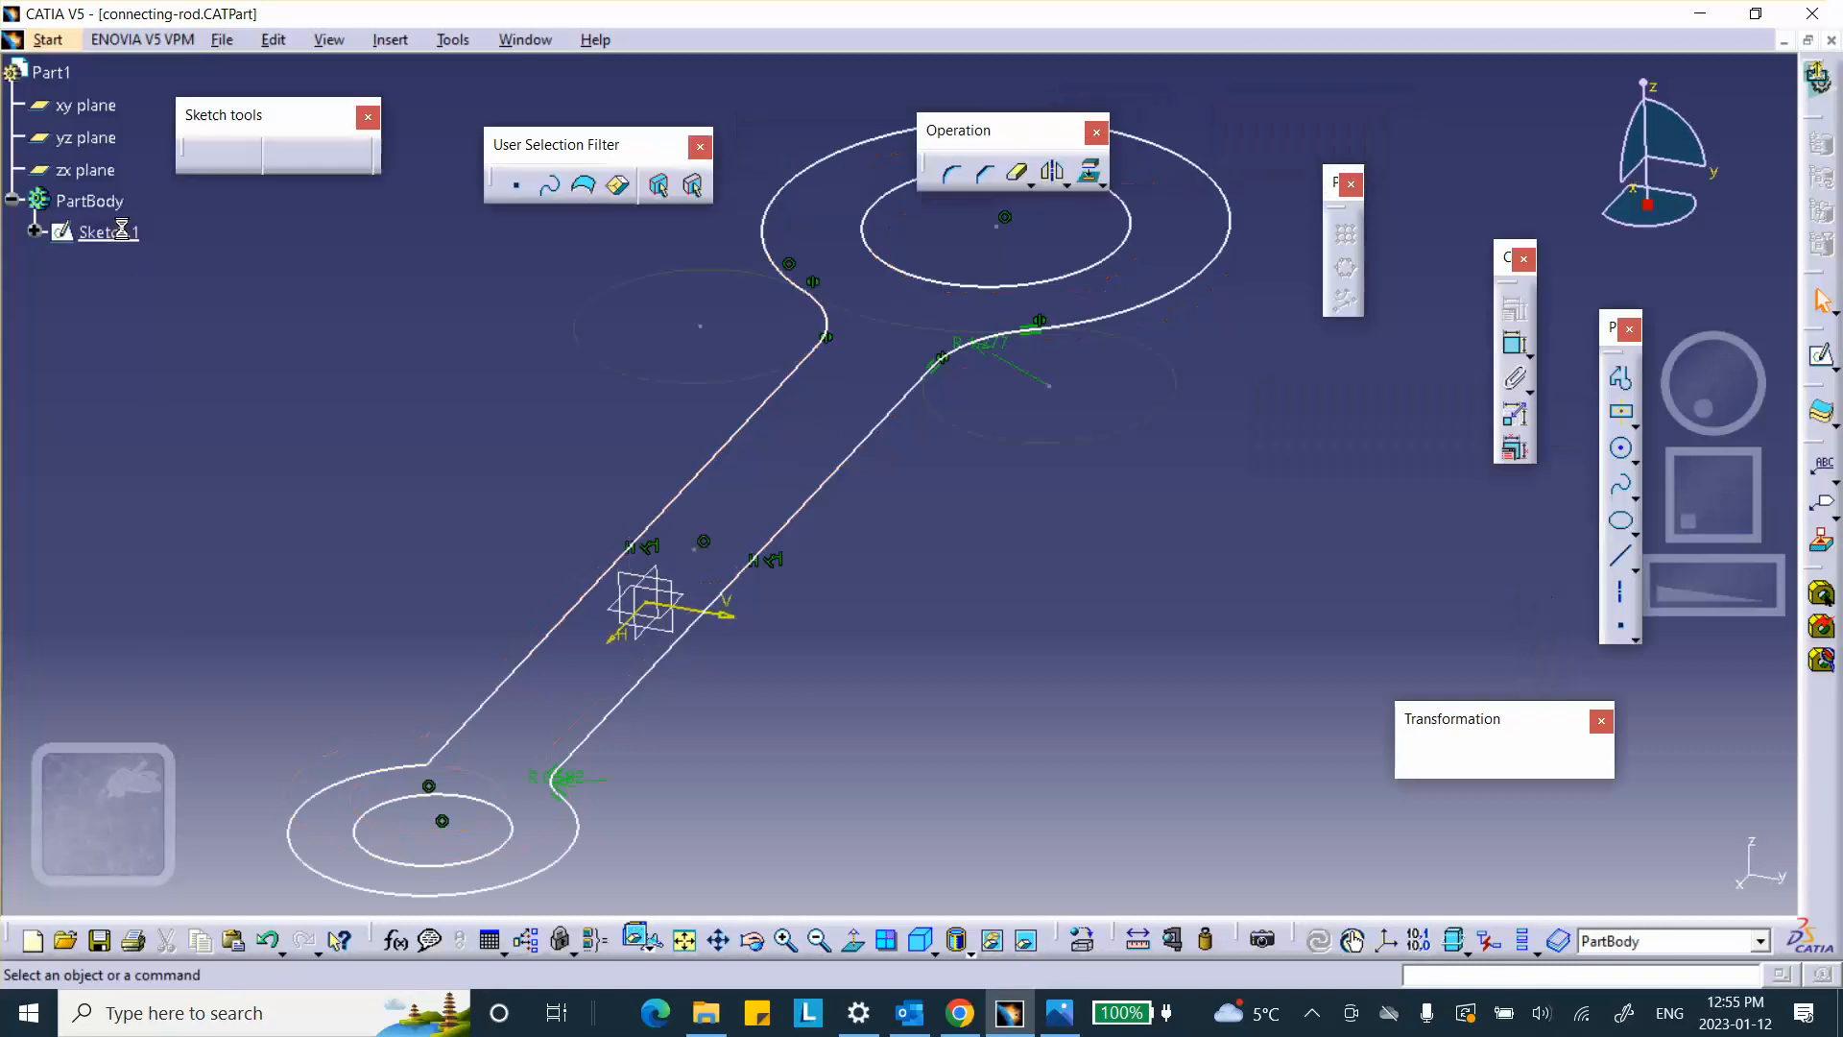
{"action": "middle_click_drag", "start_coordinate": [1169, 502], "coordinate": [743, 523]}
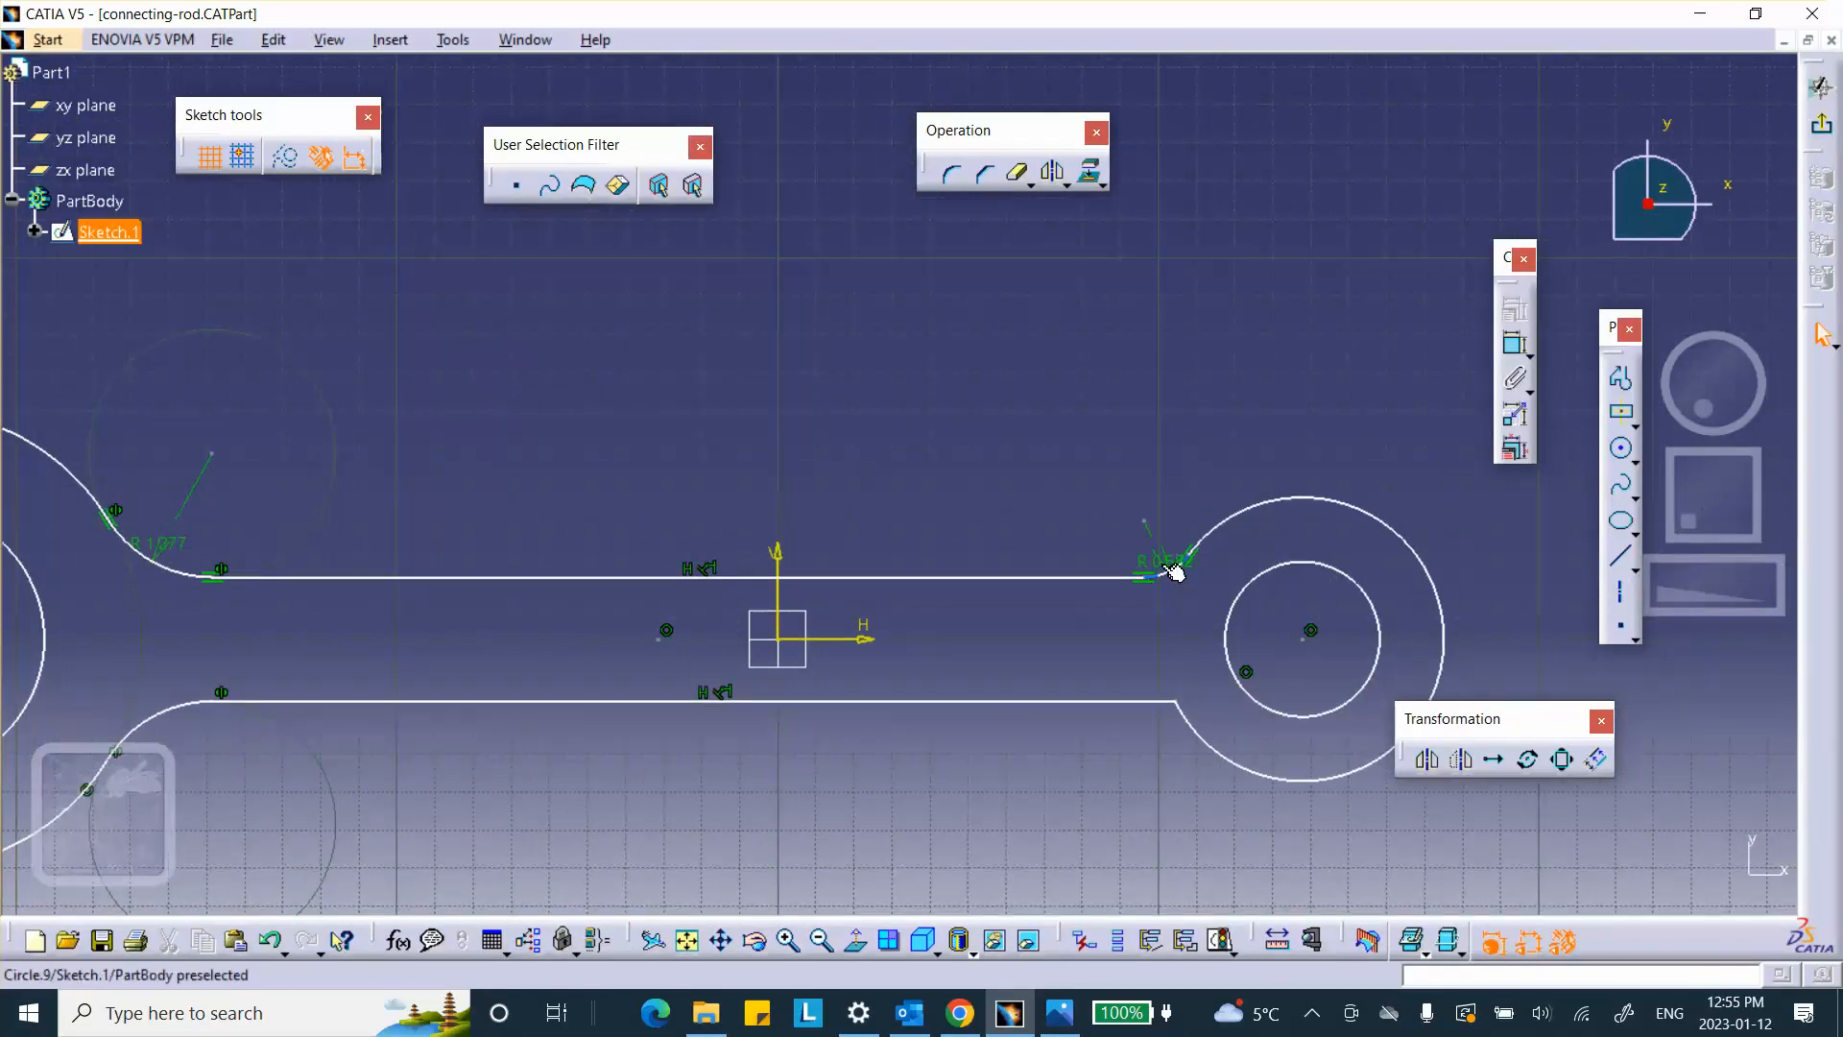
{"action": "mouse_move", "coordinate": [1143, 549]}
{"action": "middle_mouse_down"}
{"action": "mouse_move", "coordinate": [1077, 329]}
{"action": "mouse_move", "coordinate": [1295, 547]}
{"action": "middle_mouse_up"}
{"action": "left_click", "coordinate": [1323, 554]}
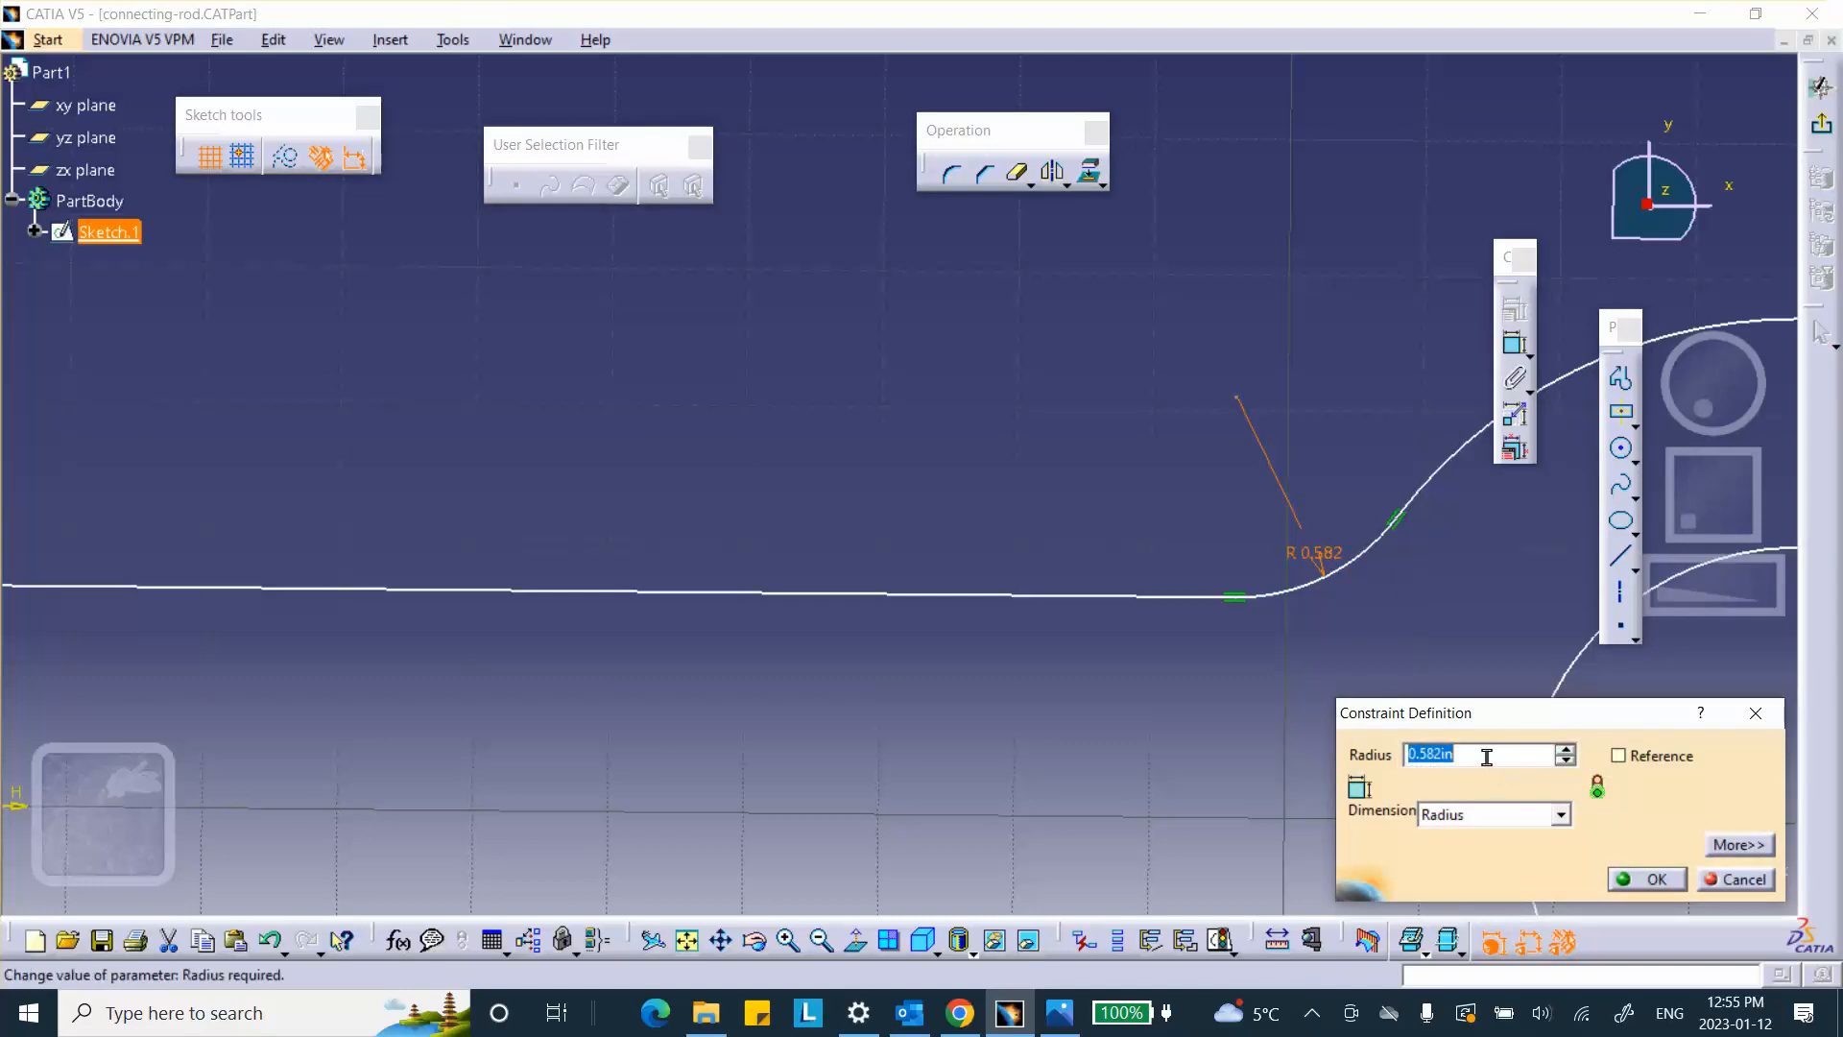
{"action": "type", "text": "."}
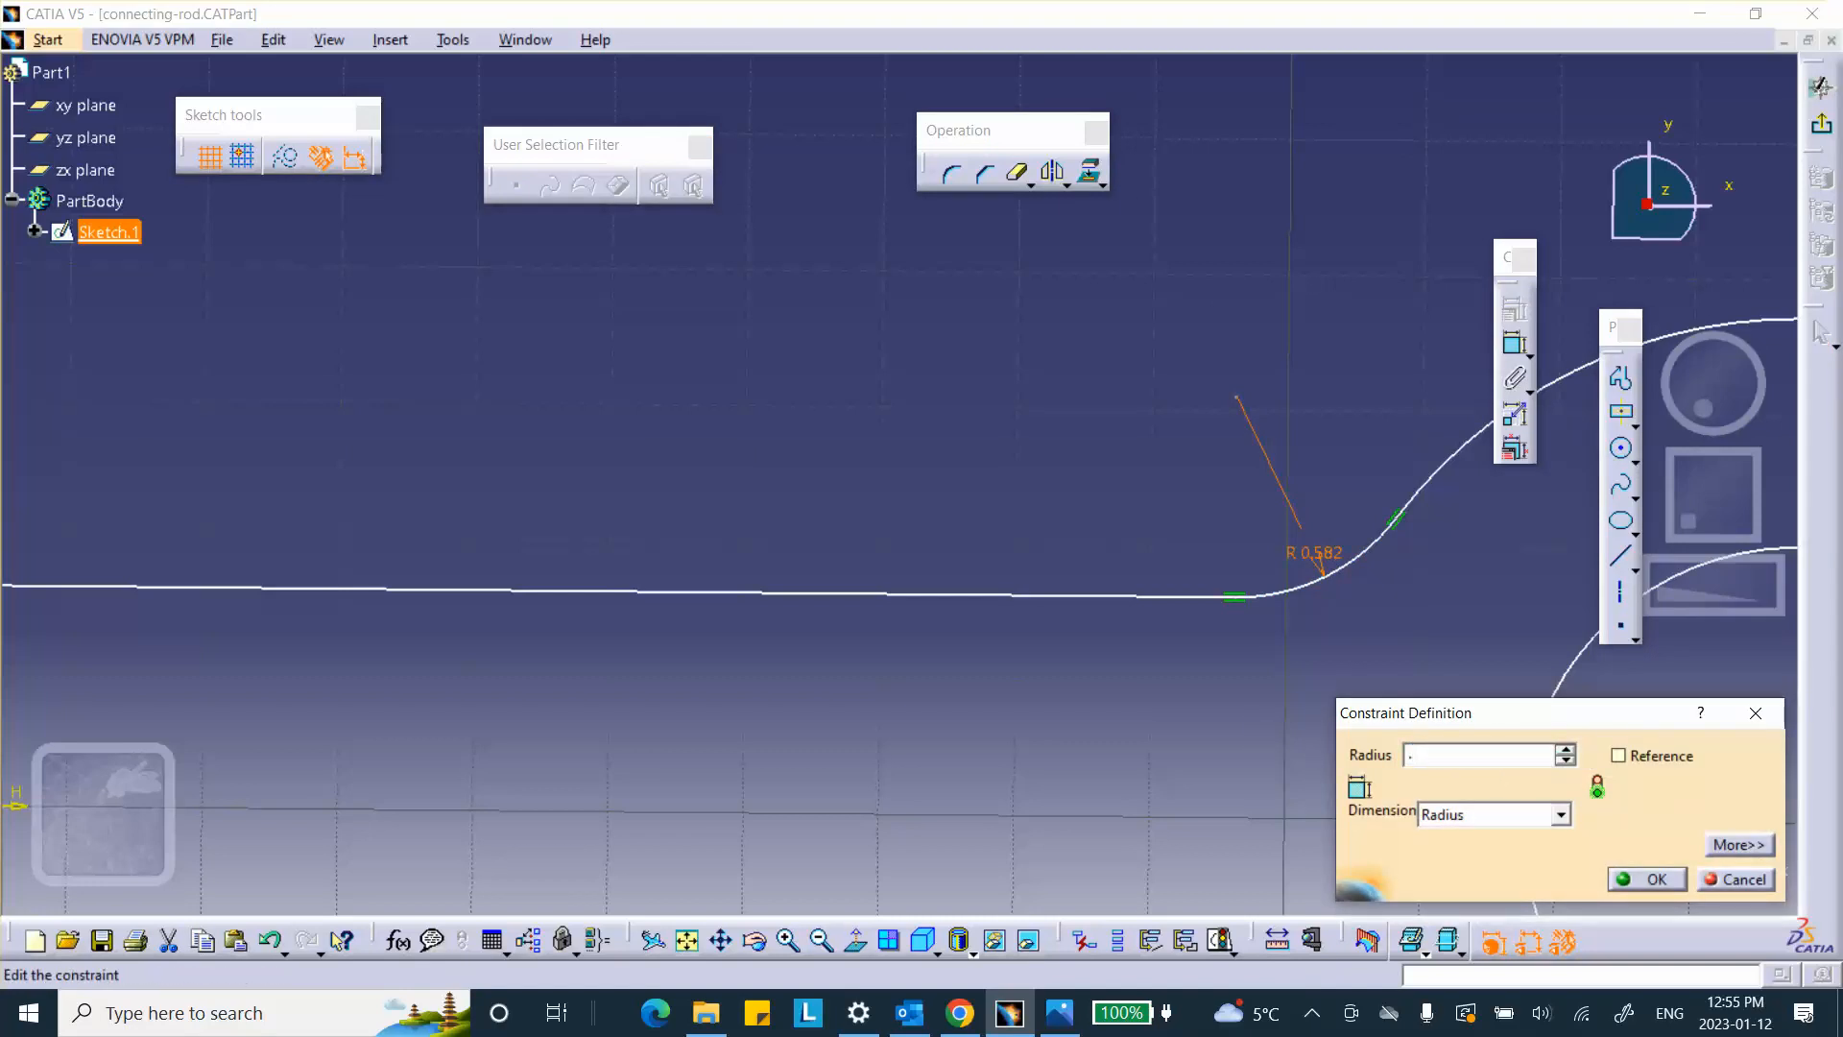
{"action": "type", "text": "6"}
{"action": "left_click", "coordinate": [1675, 880]}
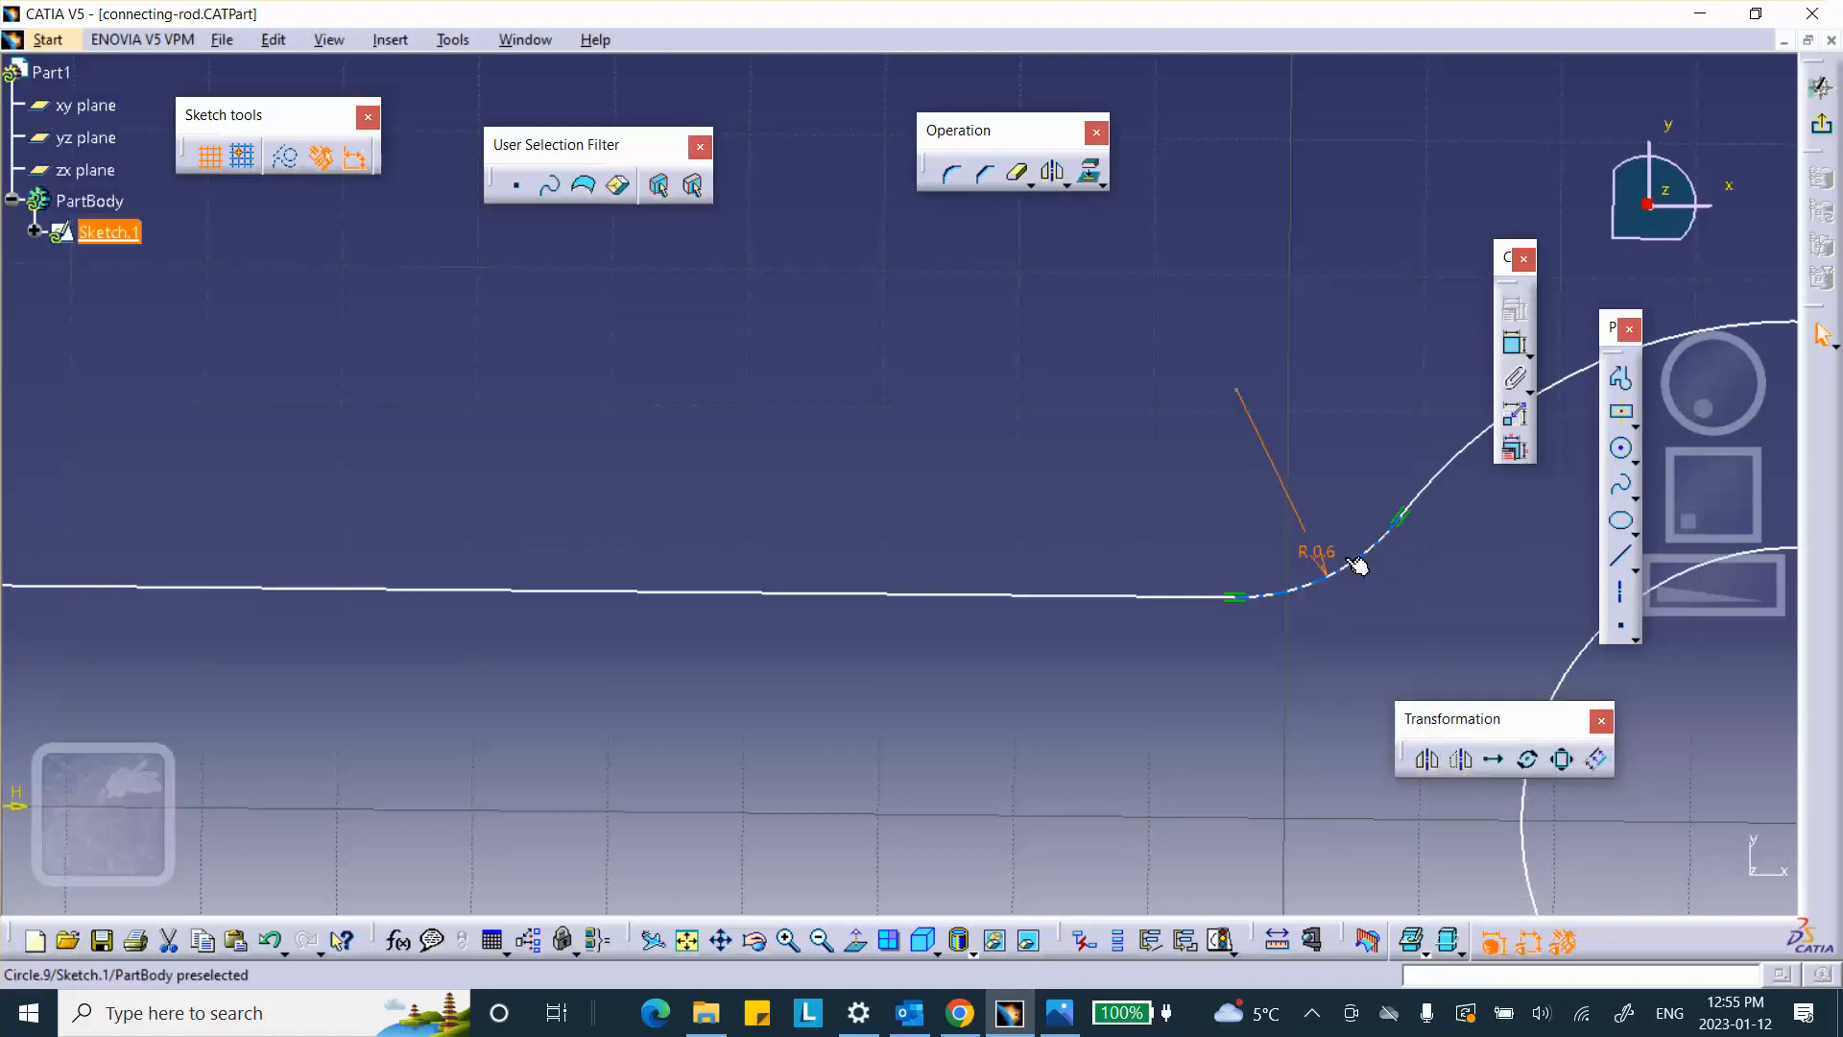
{"action": "left_click", "coordinate": [1821, 89]}
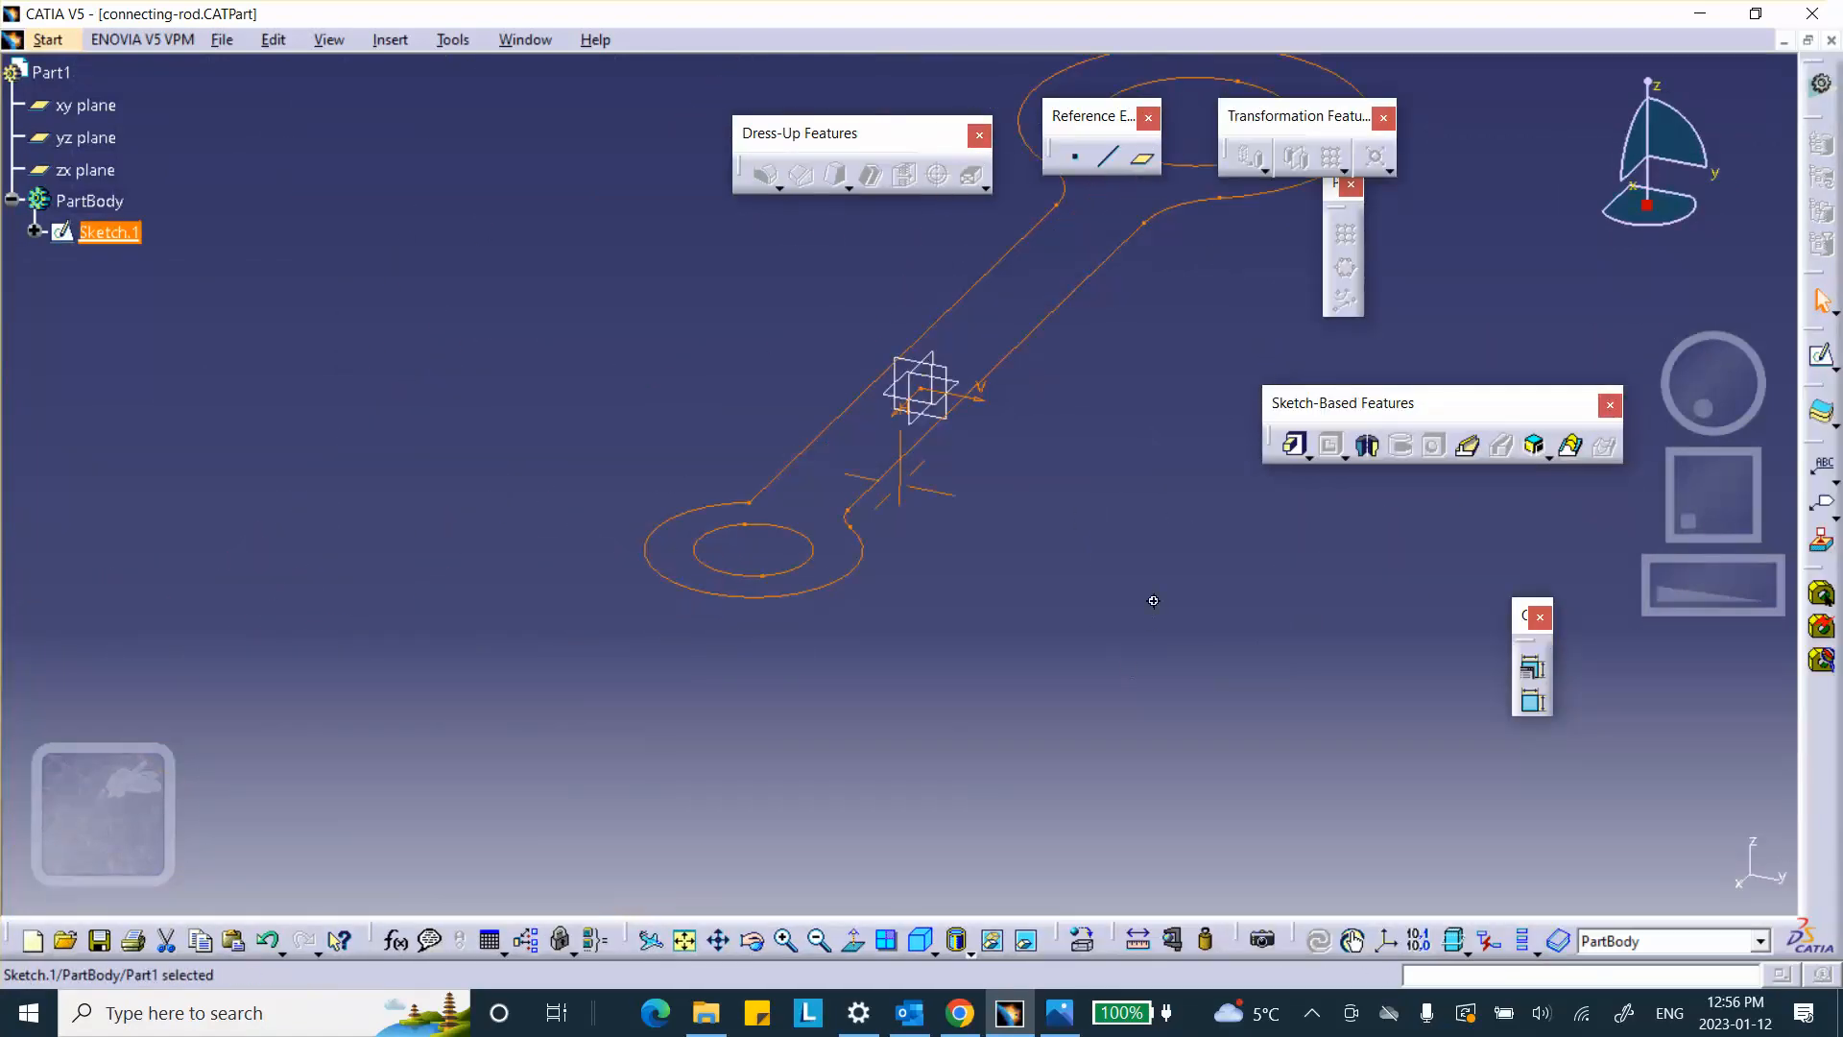
{"action": "middle_click_drag", "start_coordinate": [1148, 601], "coordinate": [1004, 773]}
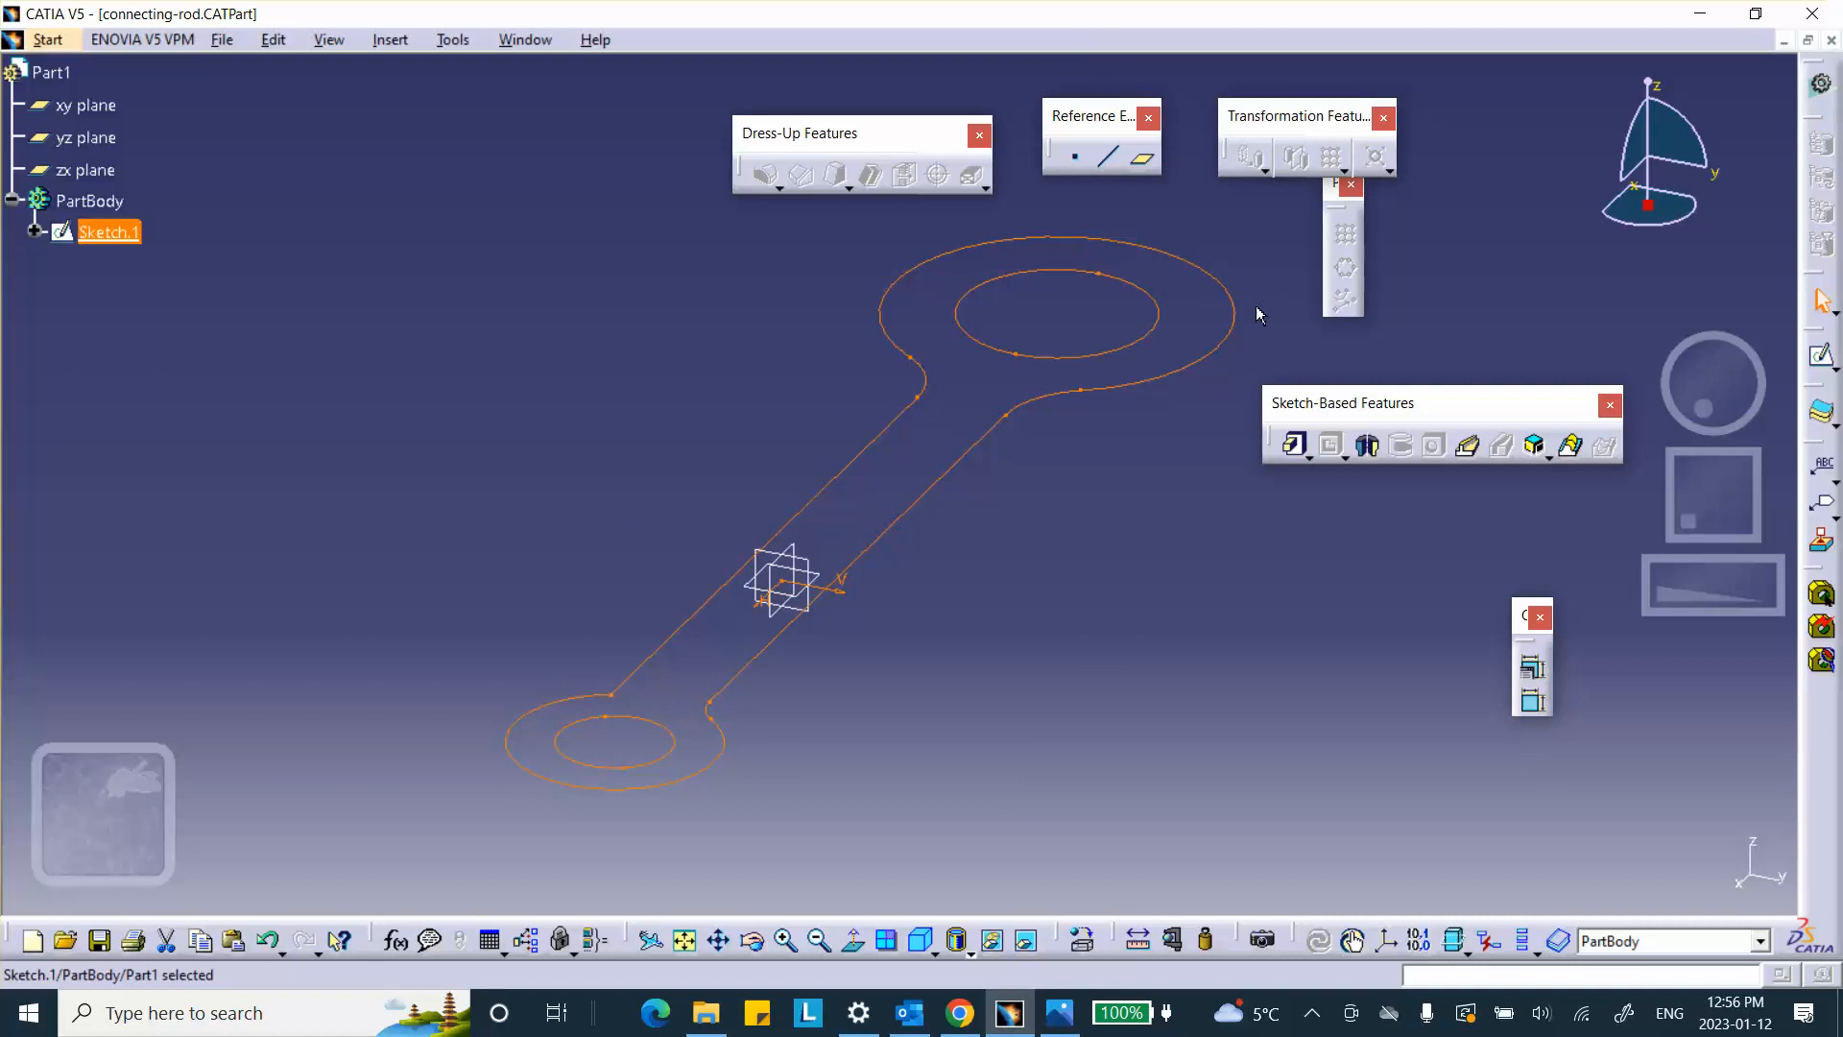
{"action": "left_click", "coordinate": [1293, 443]}
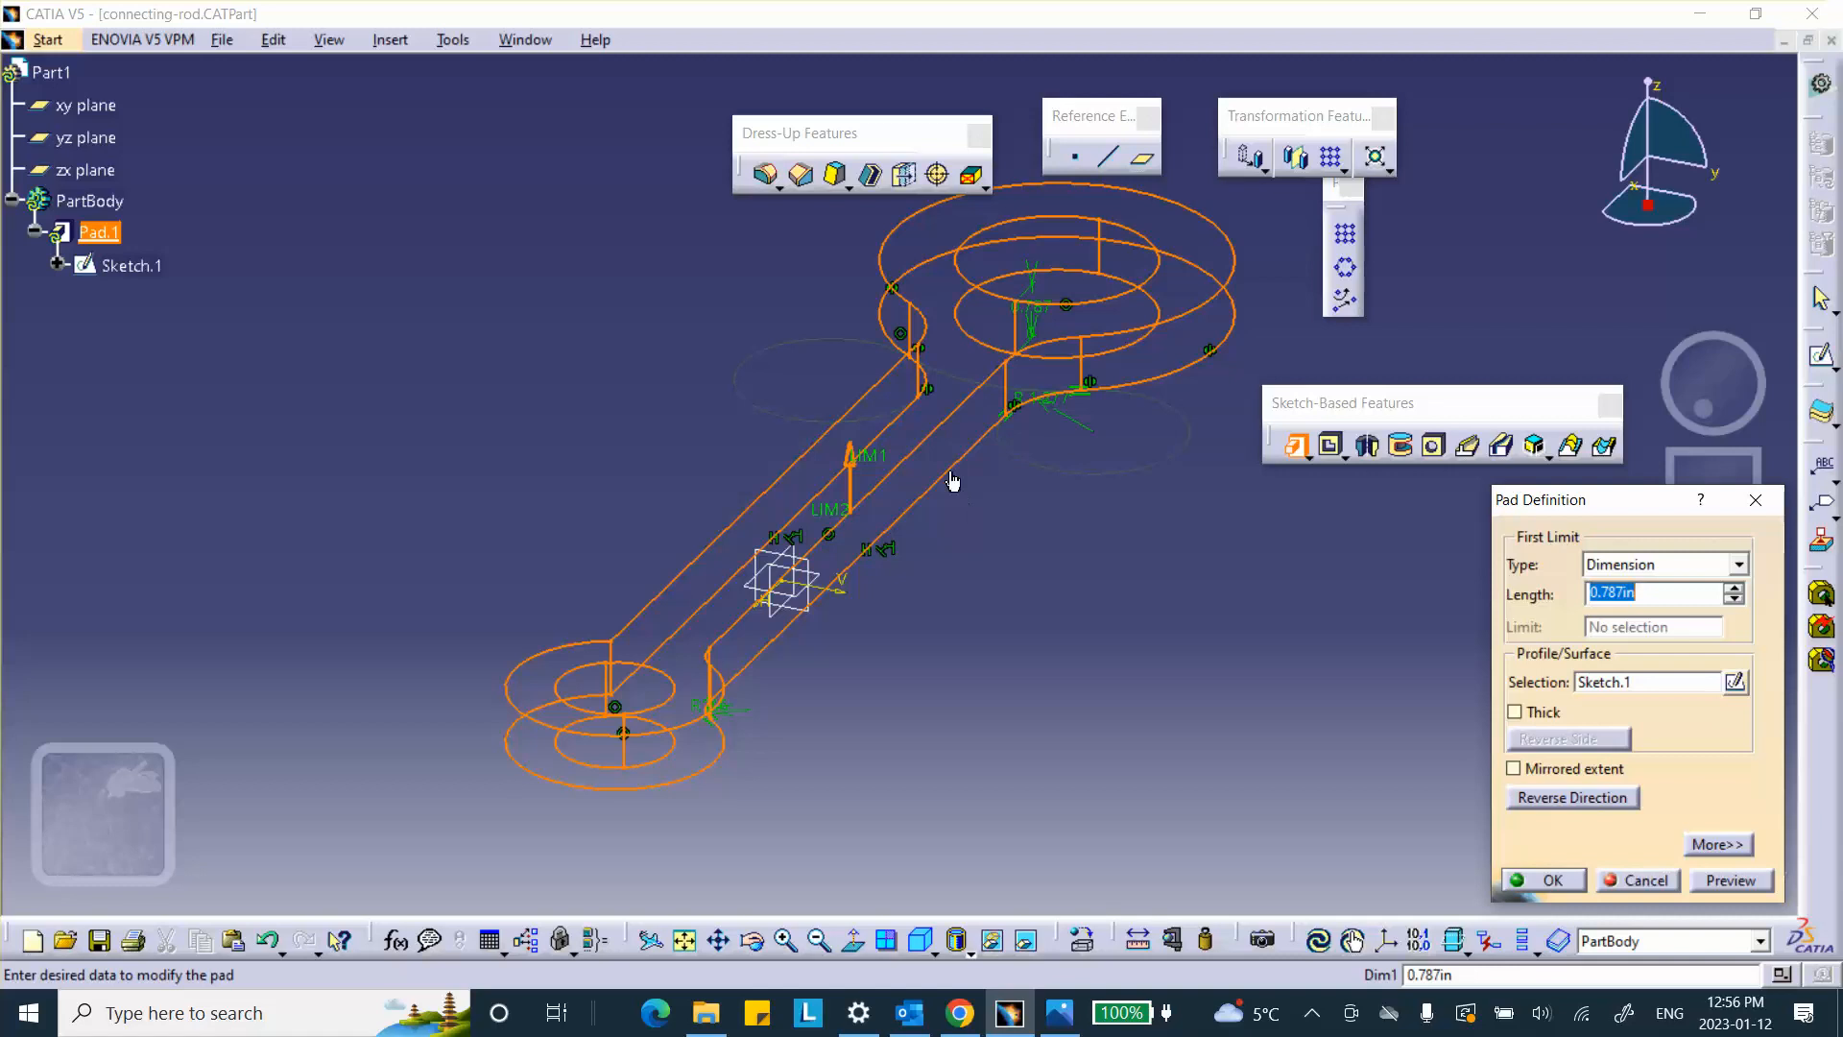
{"action": "left_click", "coordinate": [1637, 880]}
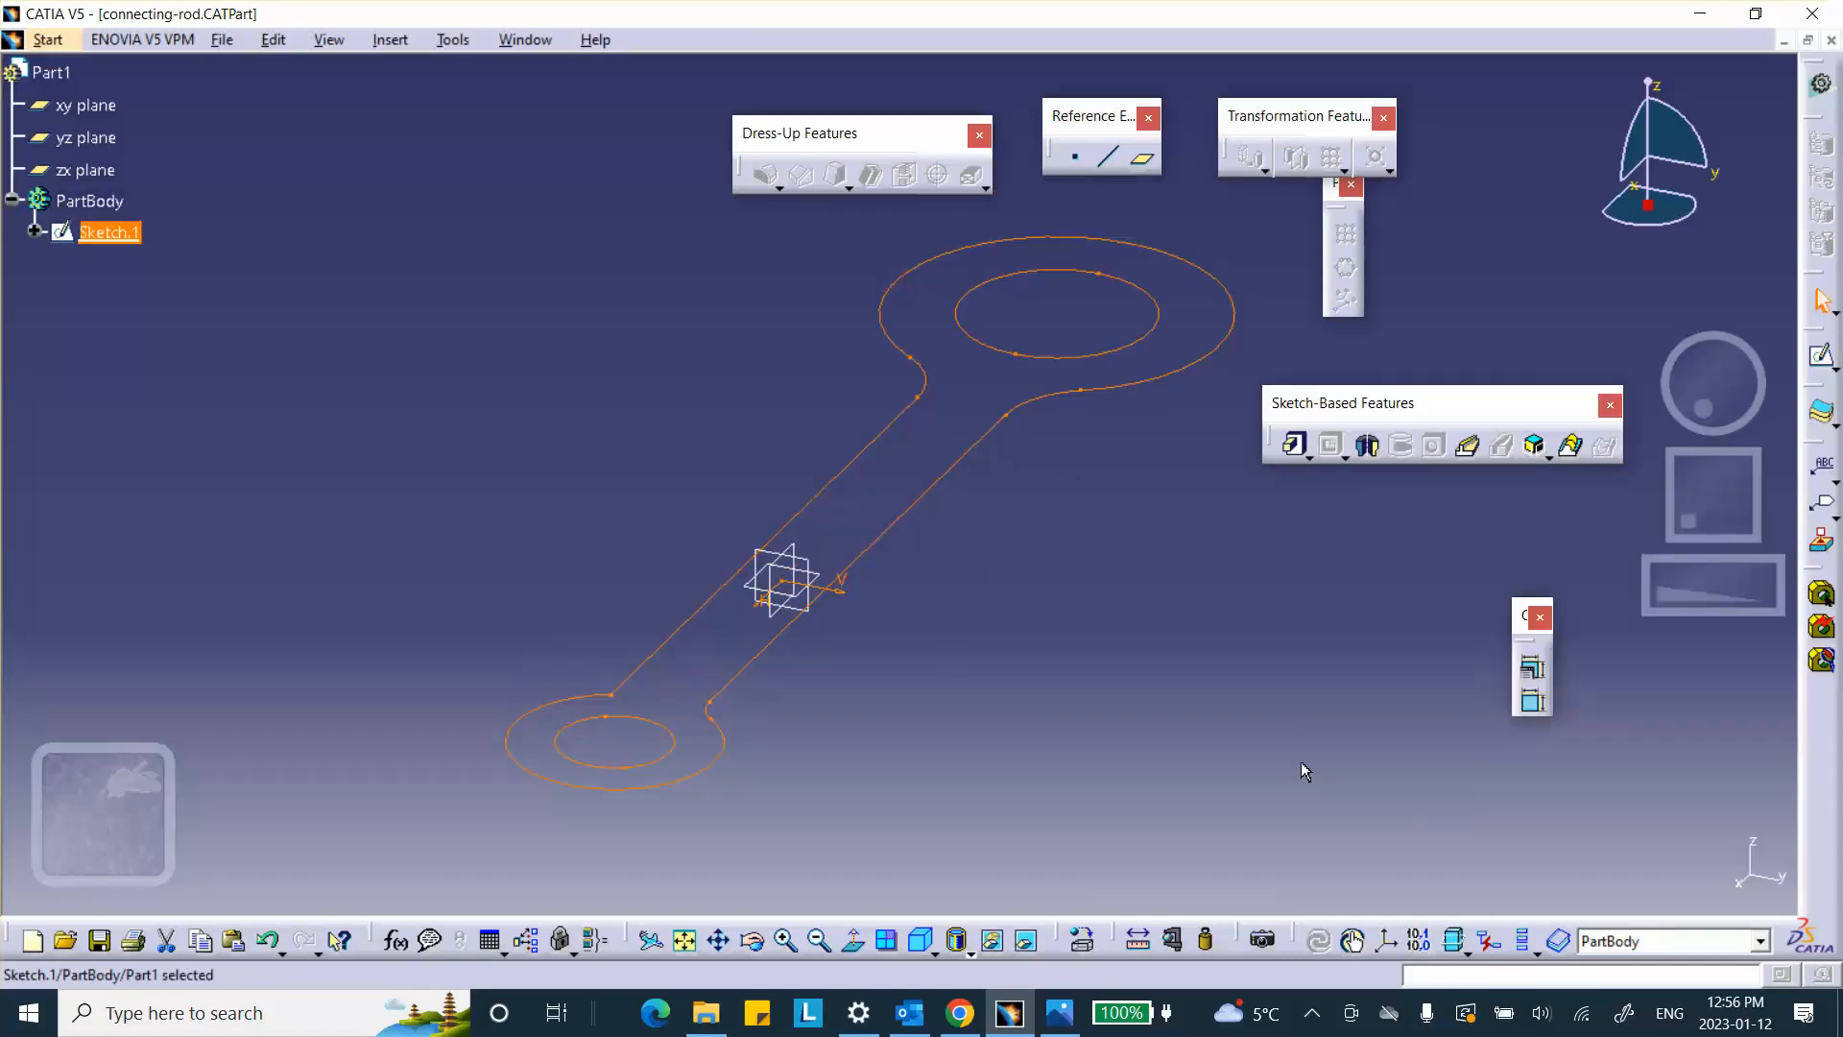
Step: Create a drafted filleted pad from the rod sketch, 0.787 in long, second limit xy plane, 5 deg draft and 0.197 in fillet radii
{"action": "left_click", "coordinate": [1309, 458]}
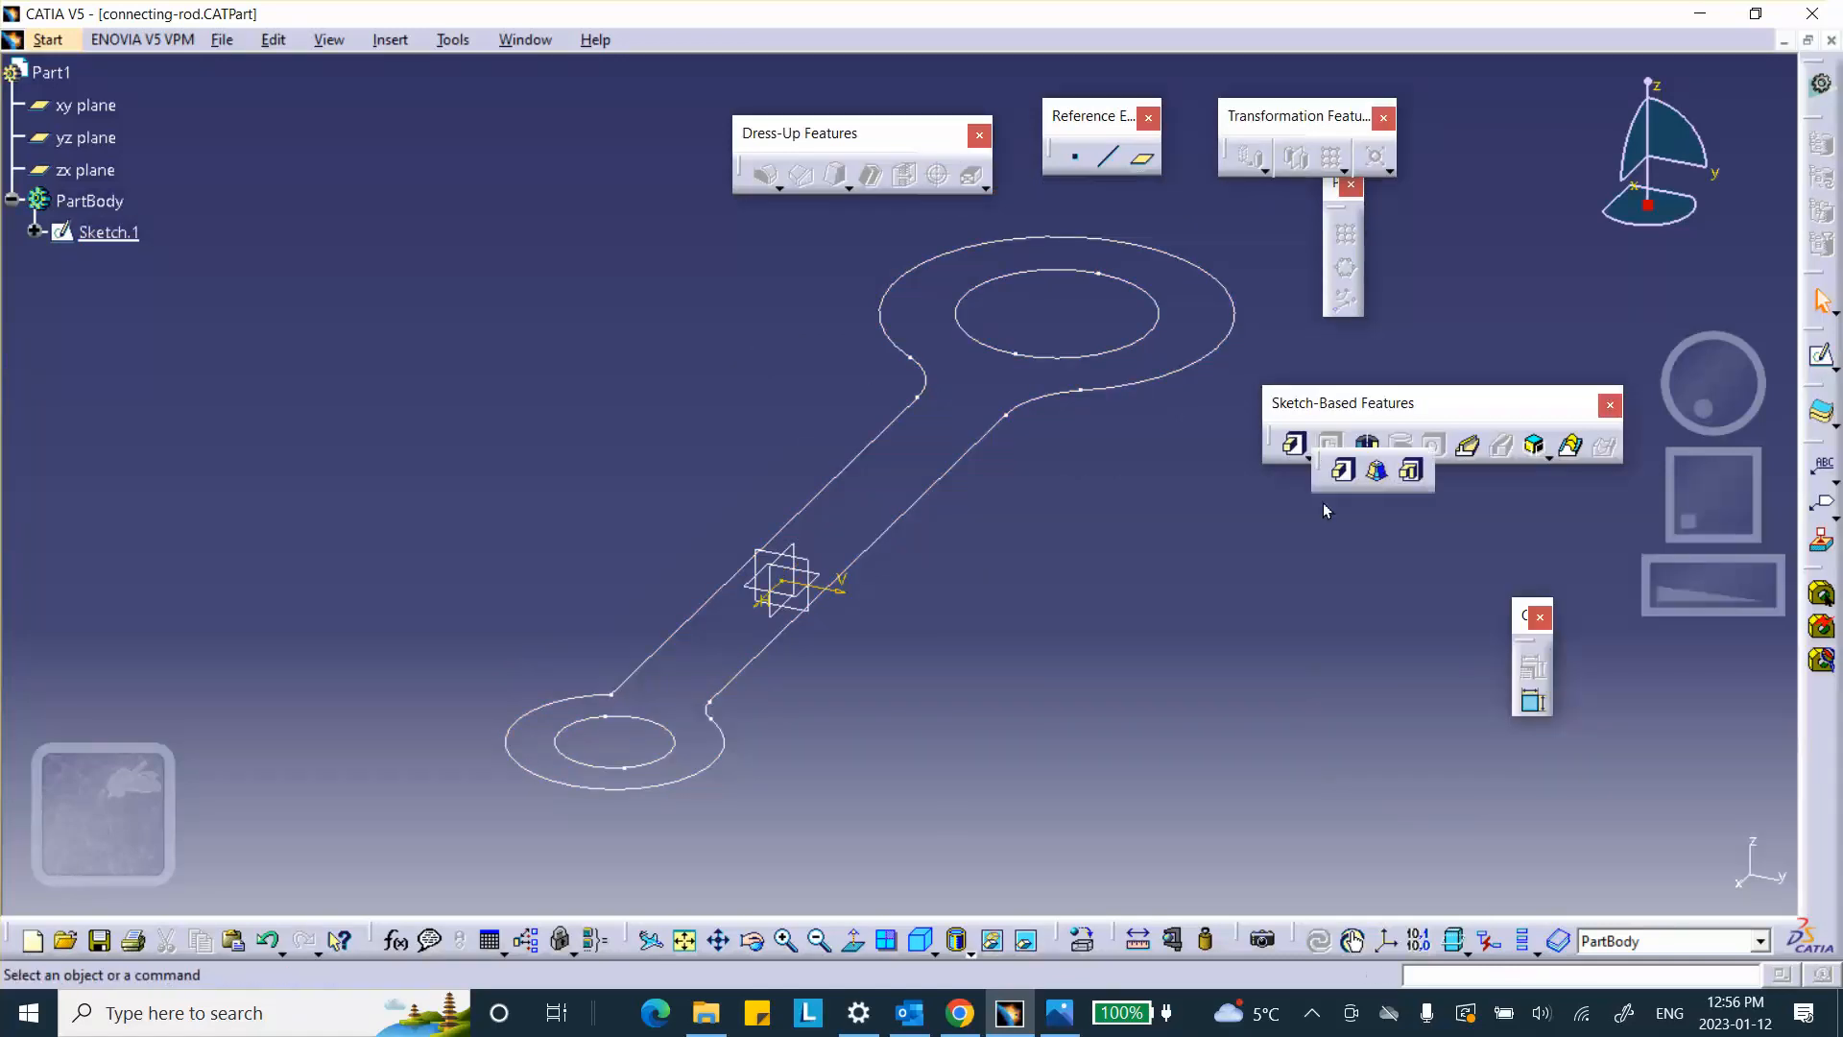
{"action": "left_click", "coordinate": [1378, 472]}
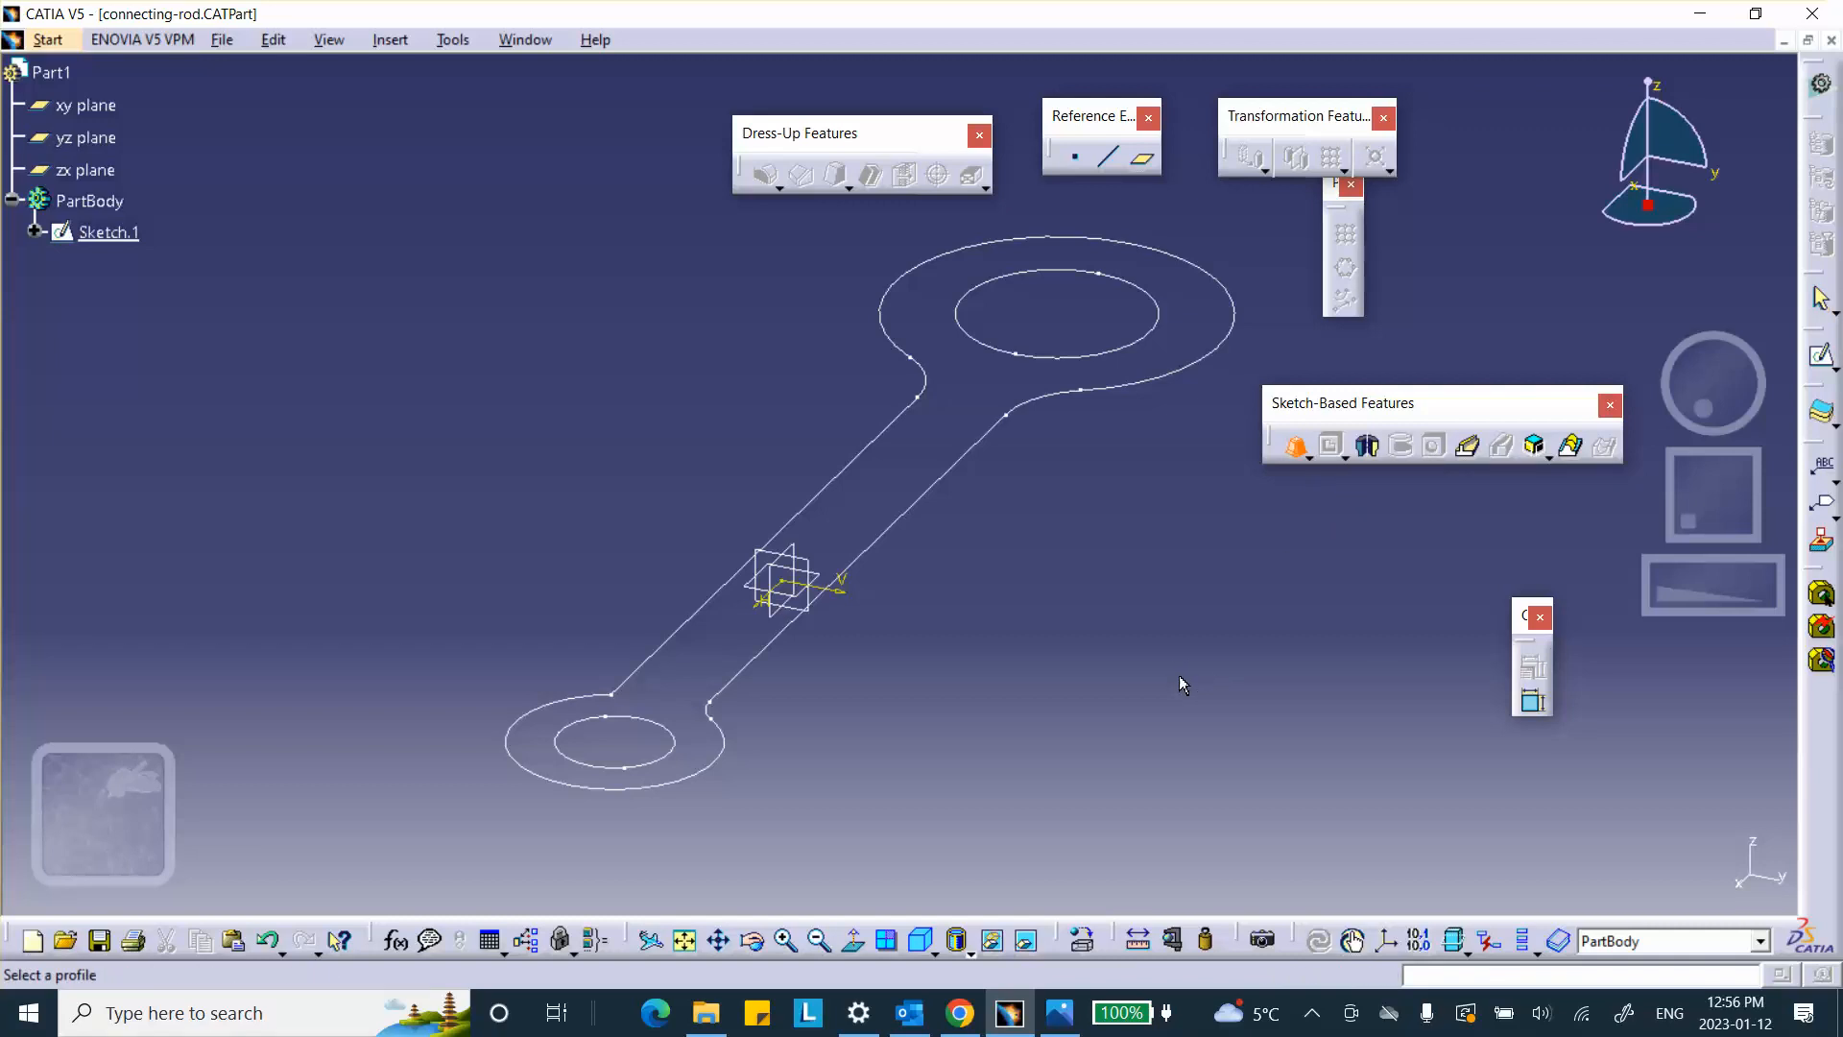
{"action": "left_click", "coordinate": [950, 484]}
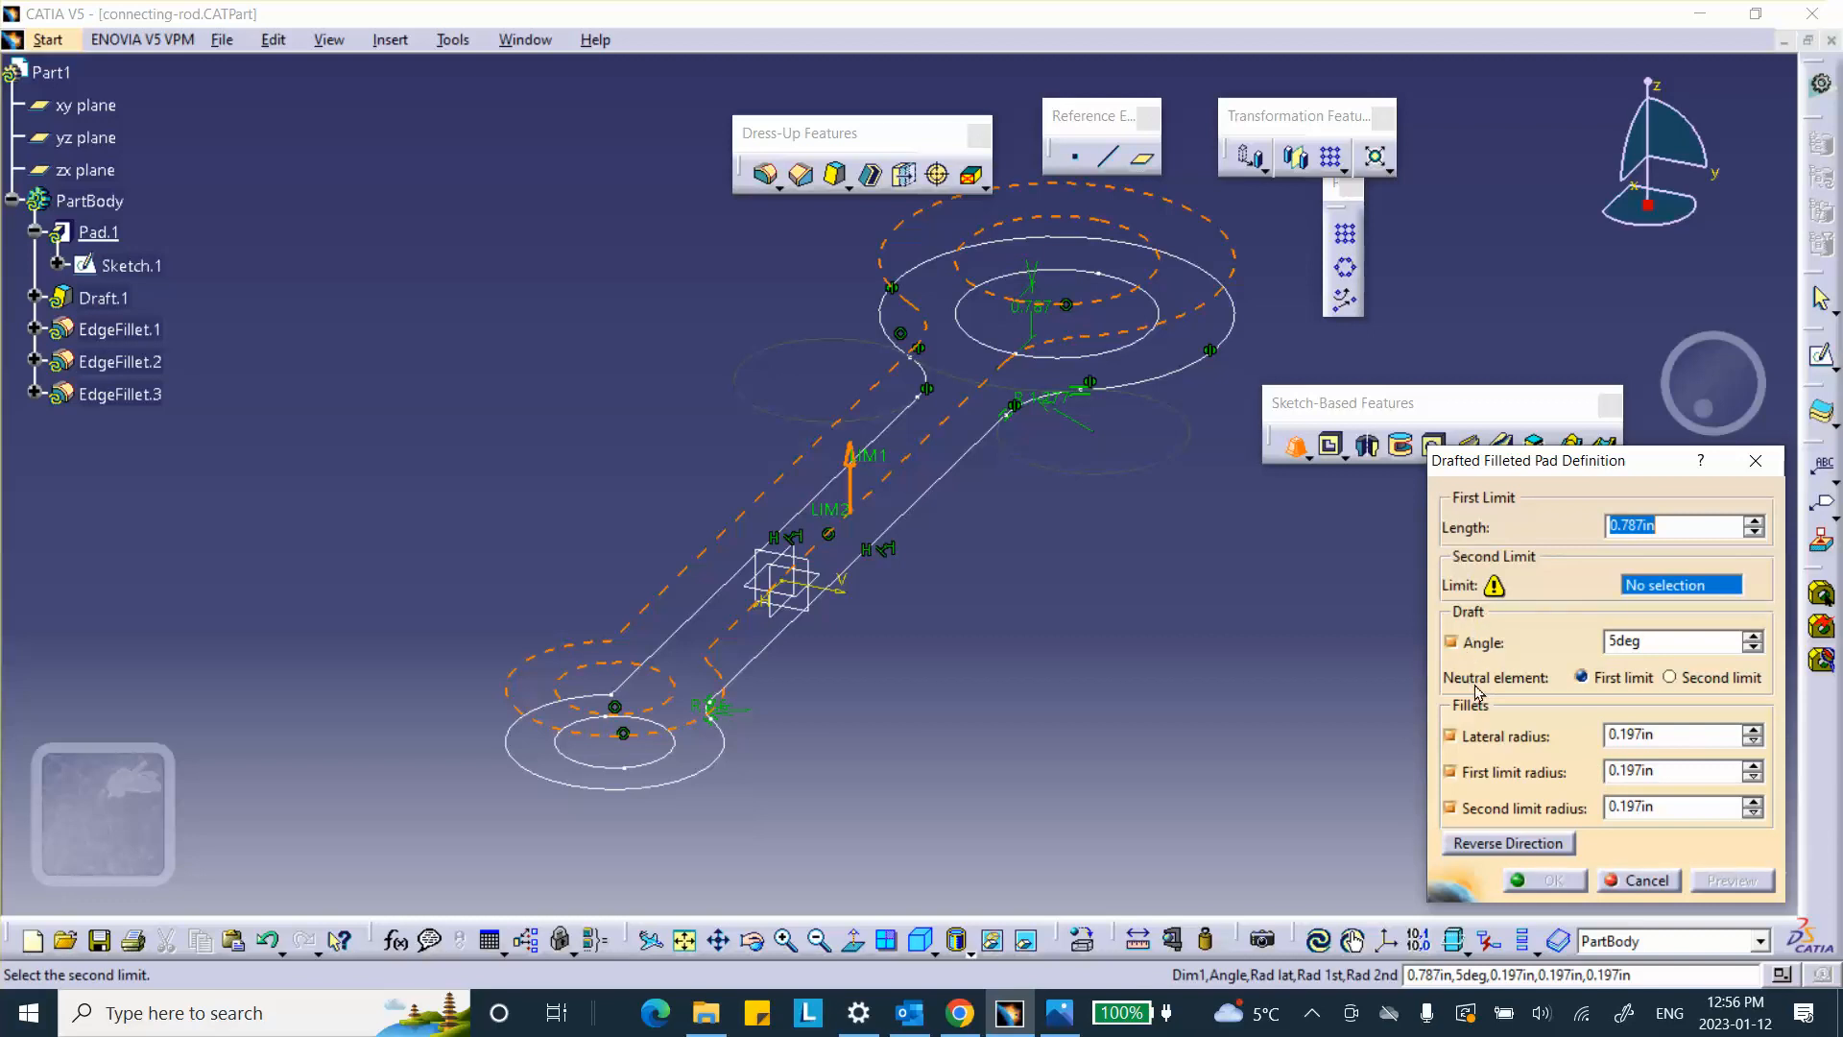
{"action": "middle_click_drag", "start_coordinate": [1151, 676], "coordinate": [1231, 547]}
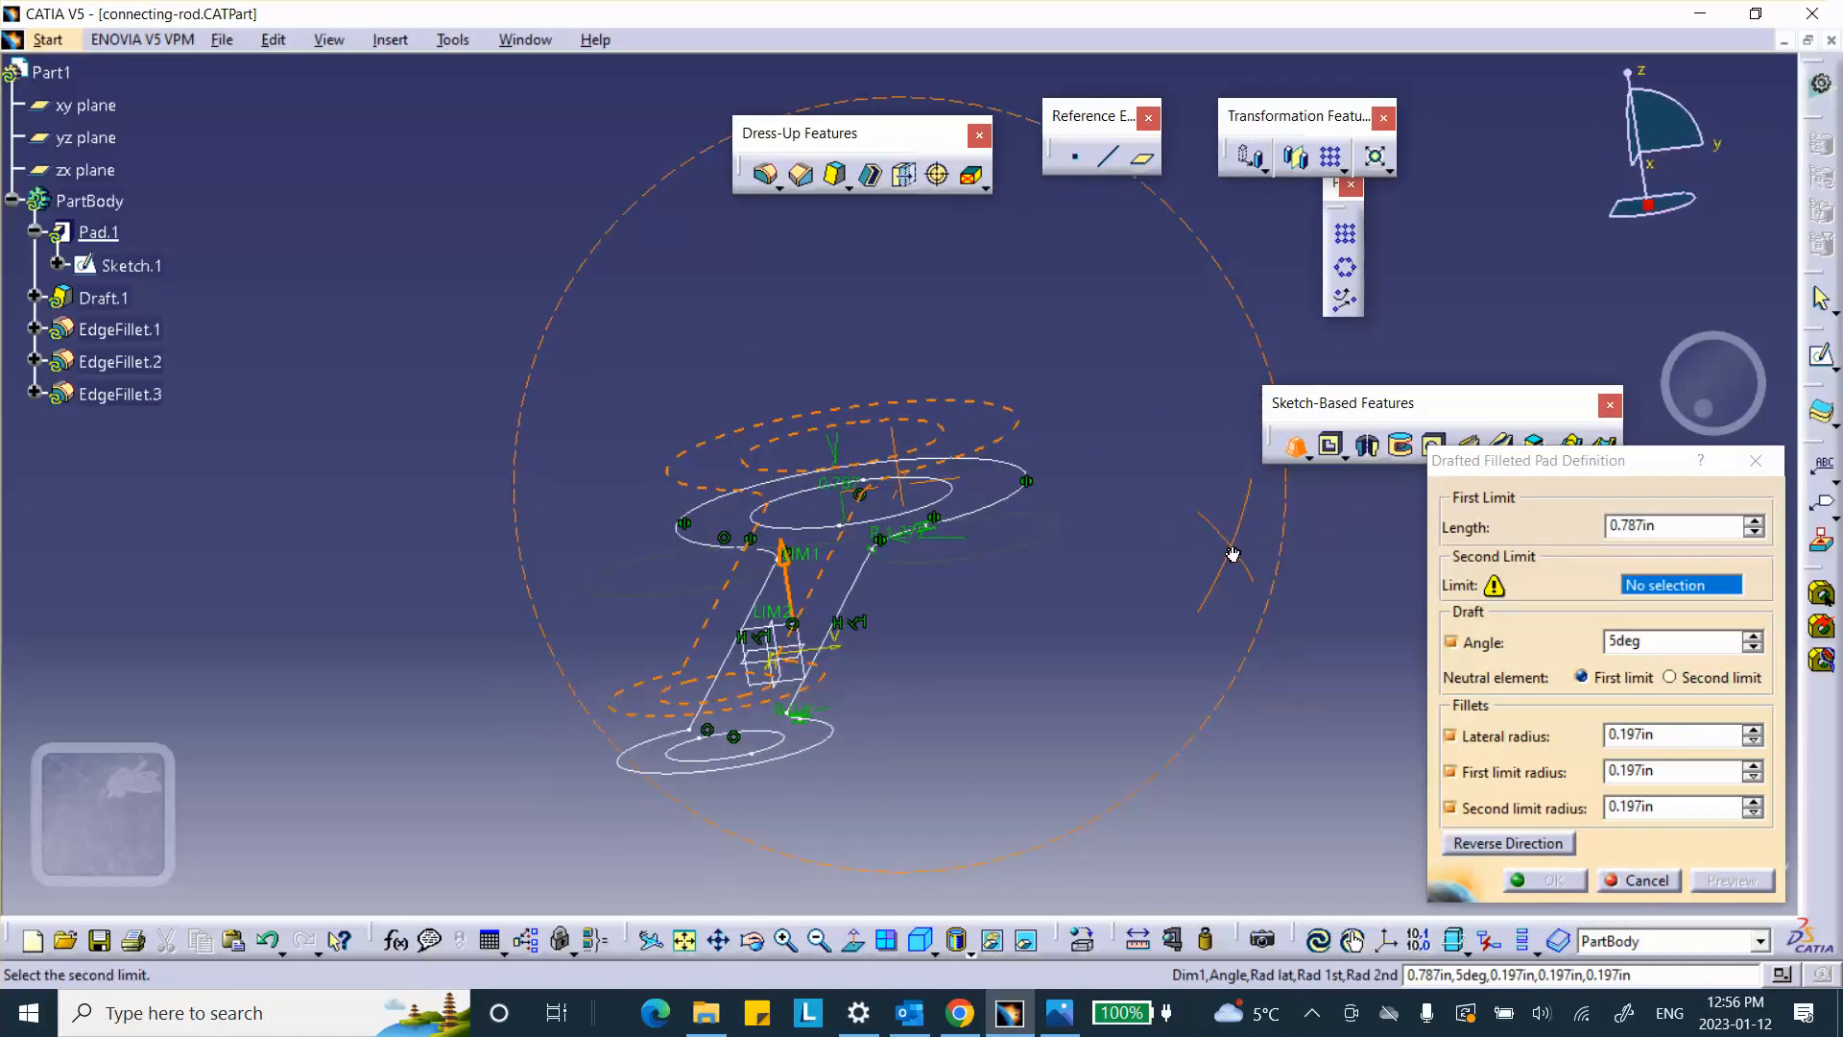
{"action": "middle_click_drag", "start_coordinate": [1106, 714], "coordinate": [1083, 596]}
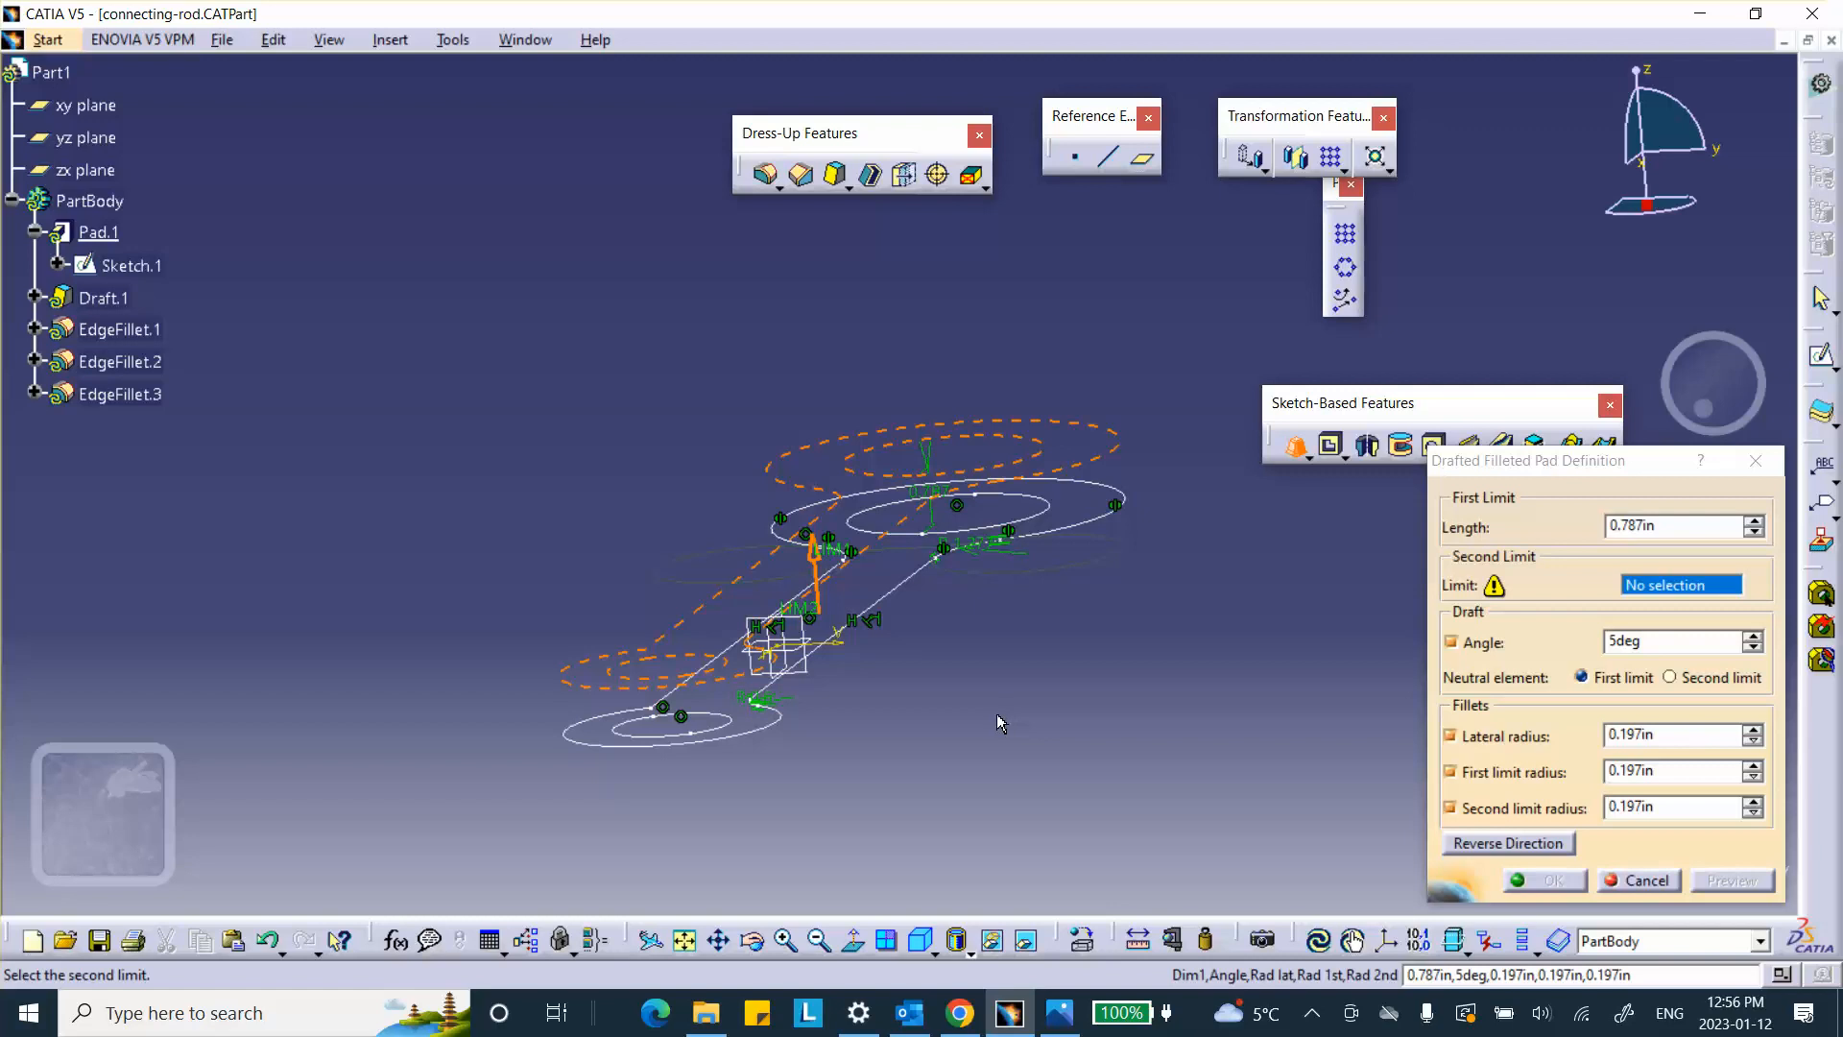
{"action": "left_click", "coordinate": [113, 117]}
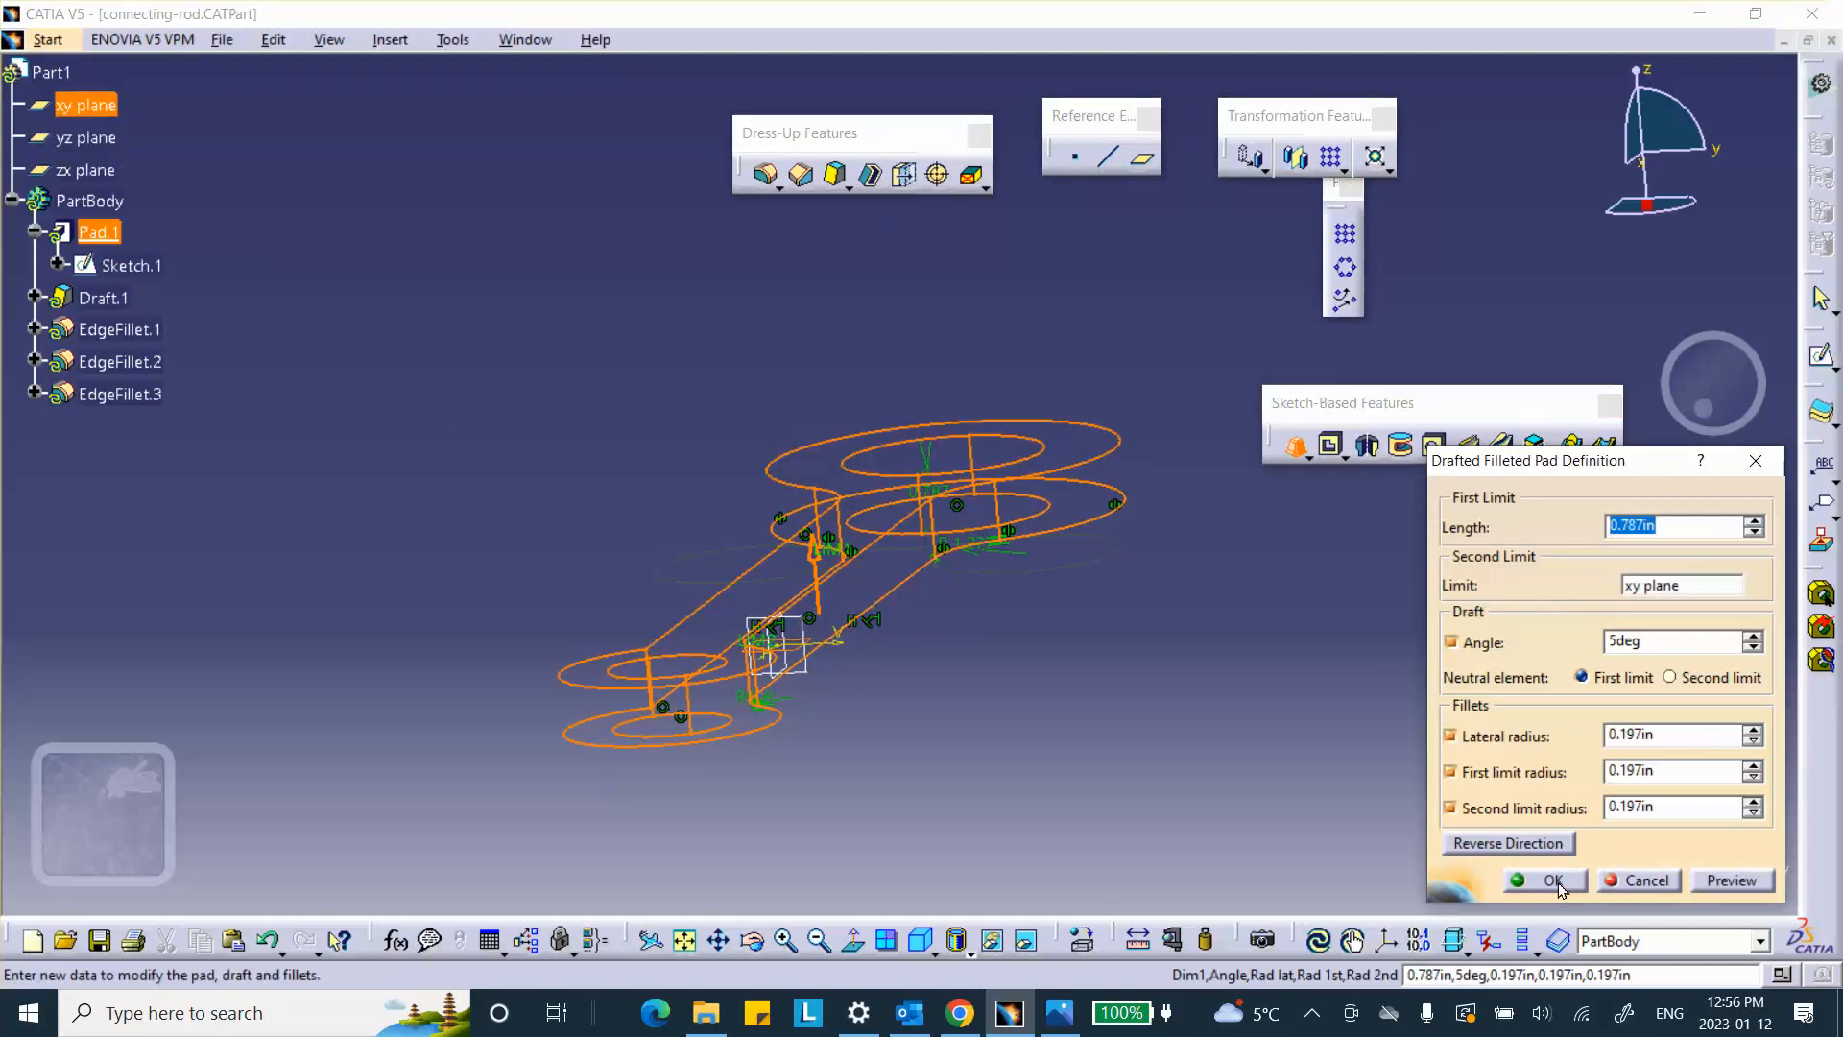
{"action": "left_click", "coordinate": [1728, 880]}
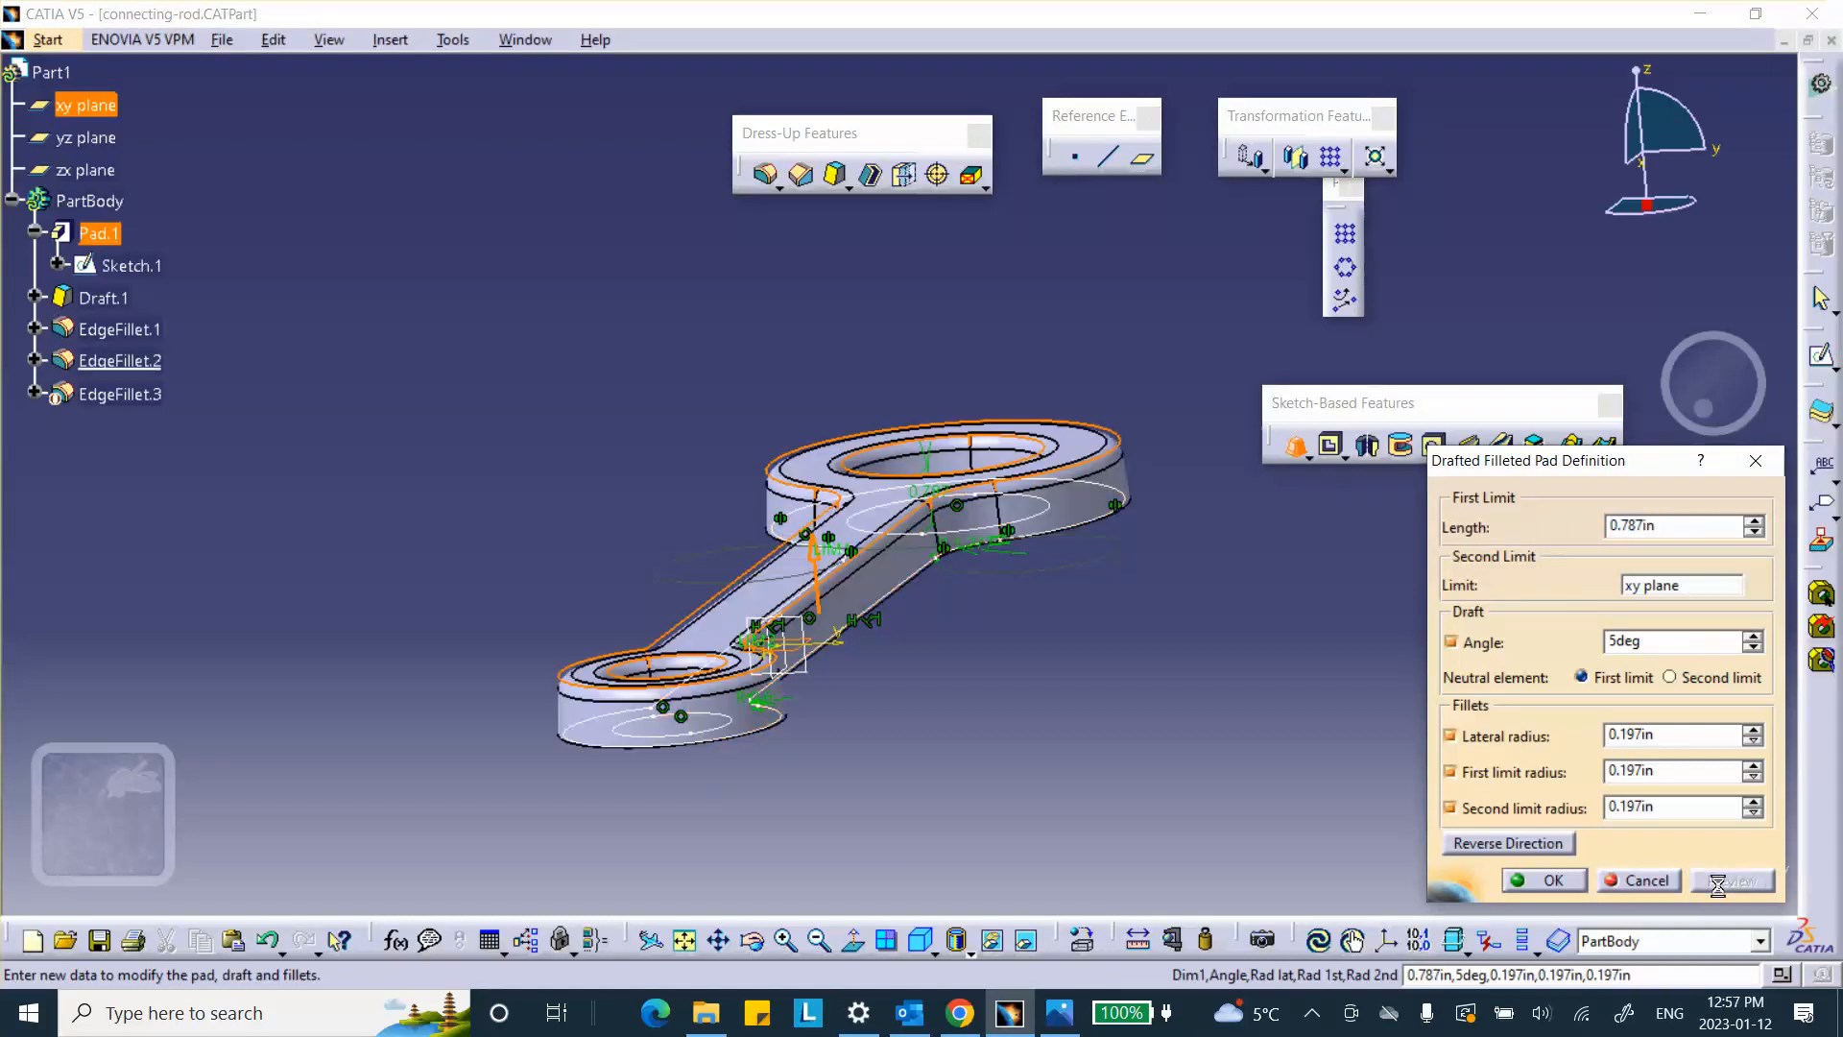
{"action": "left_click", "coordinate": [1538, 879]}
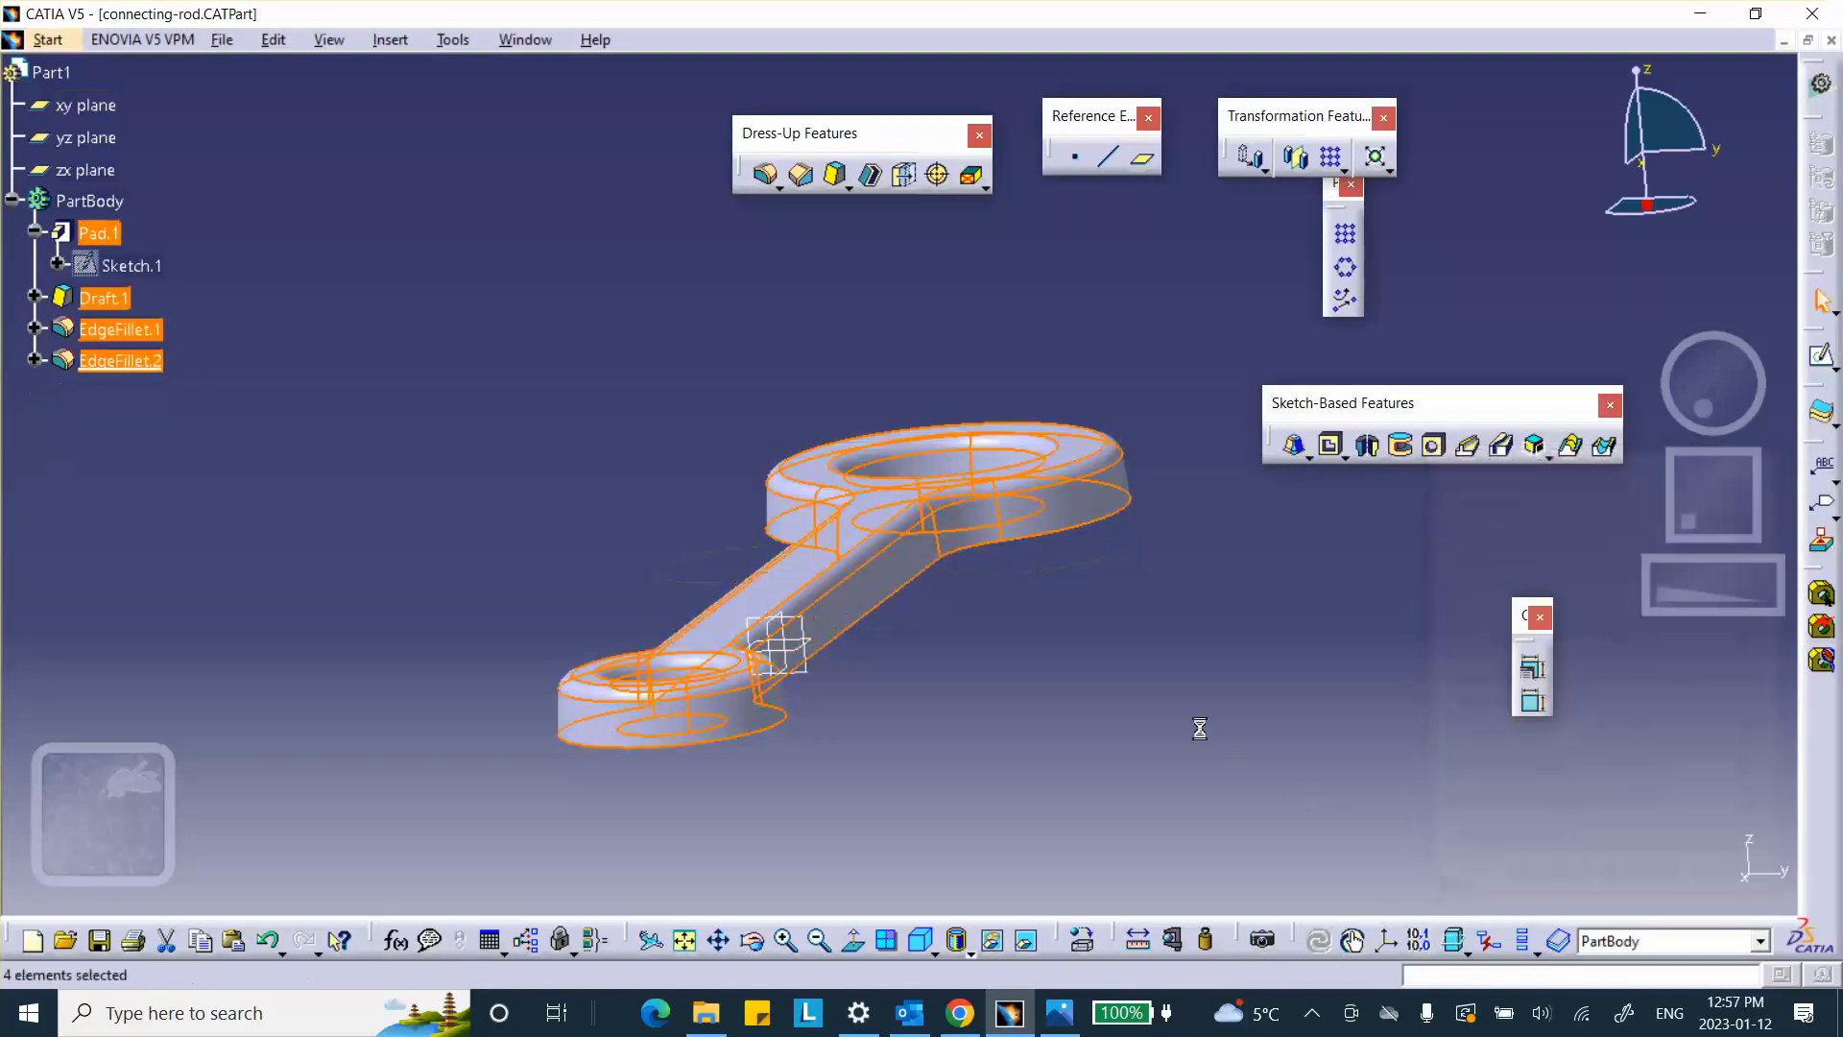
Step: Reopen Sketch.1 under the pad and round the small end's lower corner with a freehand arc of about 0.70 in radius
{"action": "middle_click_drag", "start_coordinate": [1098, 675], "coordinate": [1109, 635]}
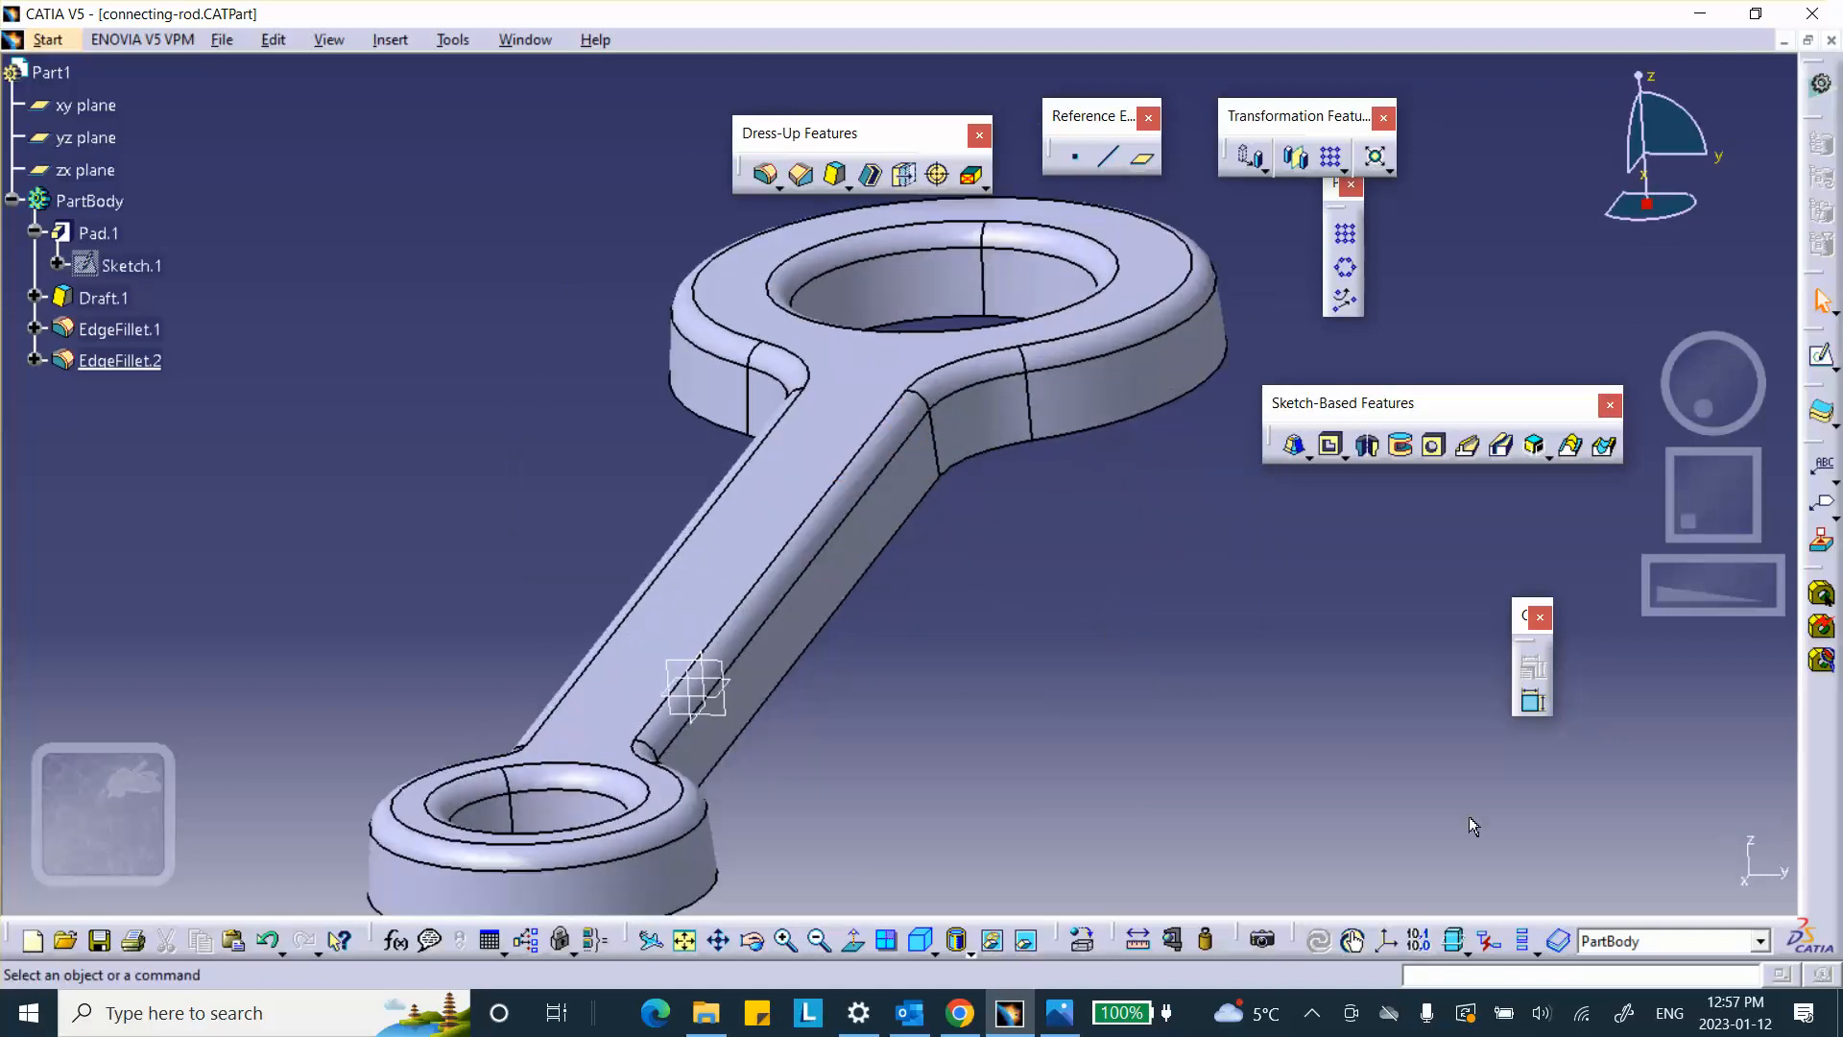
{"action": "middle_click_drag", "start_coordinate": [1152, 748], "coordinate": [1300, 555]}
{"action": "middle_click_drag", "start_coordinate": [1011, 601], "coordinate": [921, 288]}
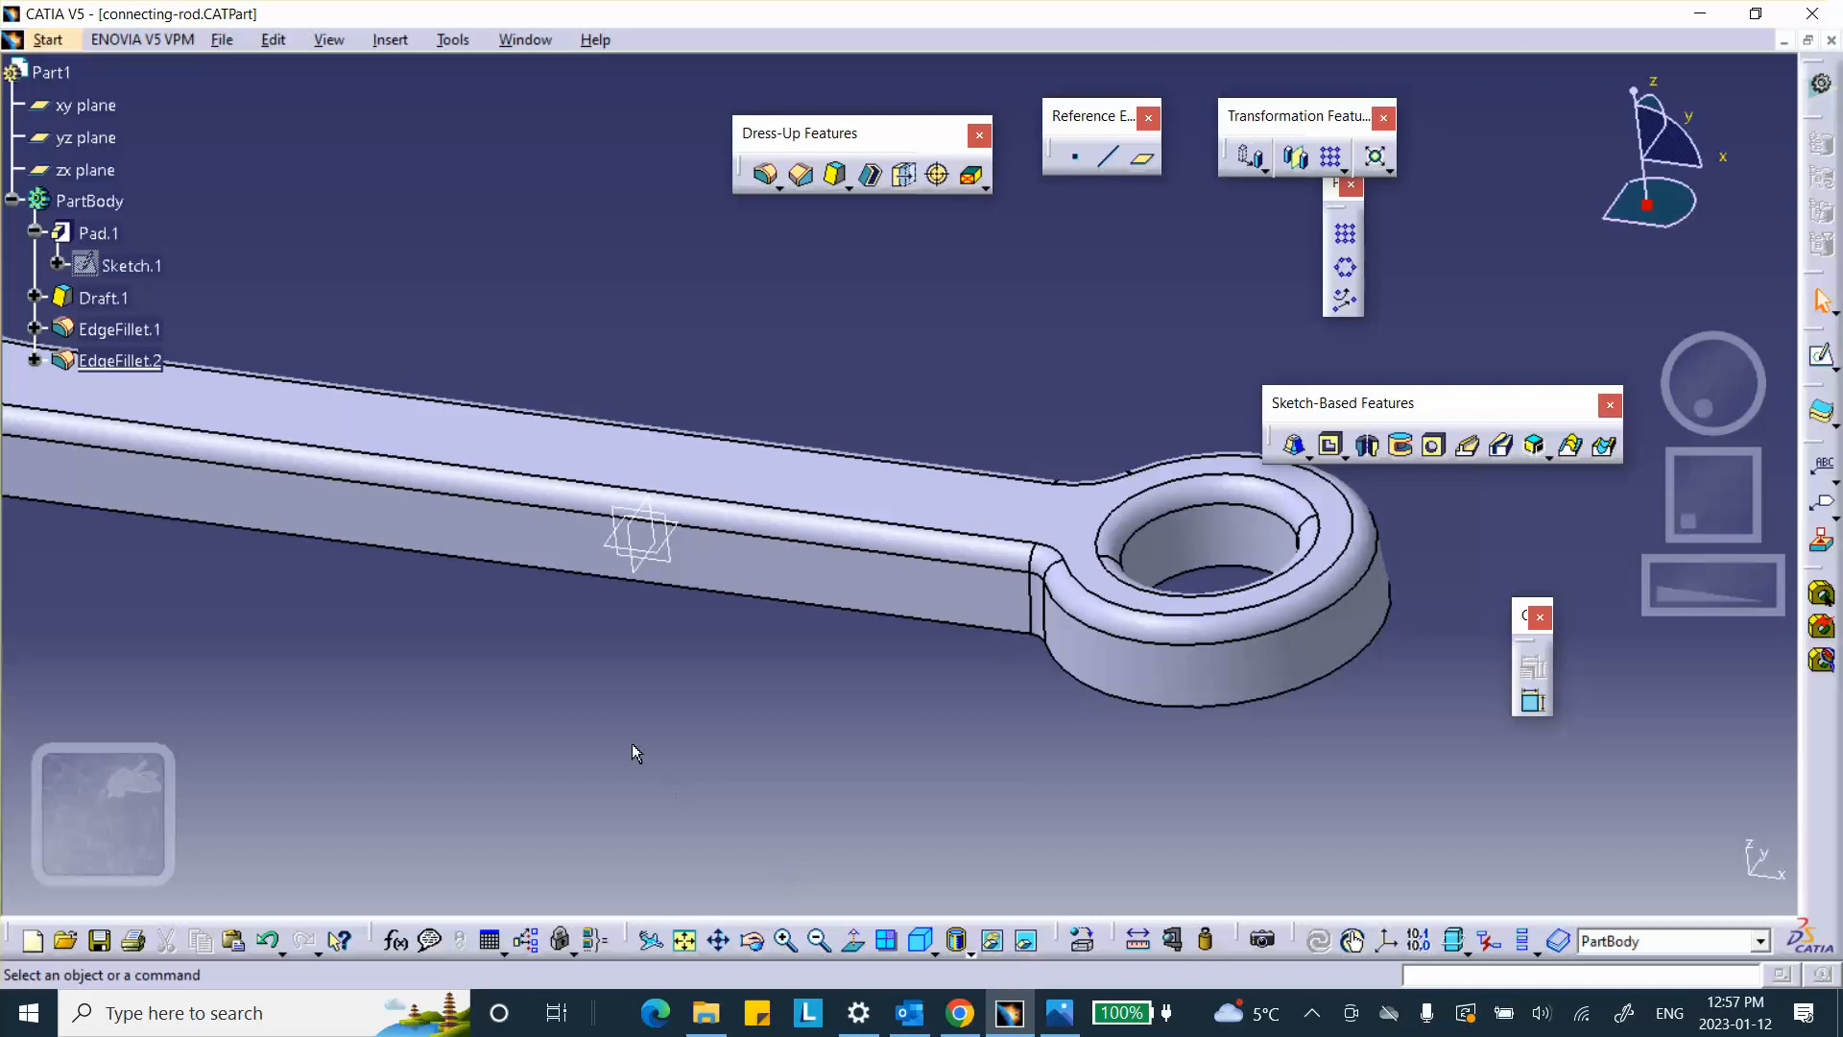
{"action": "middle_click_drag", "start_coordinate": [411, 301], "coordinate": [802, 359]}
{"action": "scroll", "coordinate": [126, 265], "scroll_direction": "down", "scroll_amount": 1}
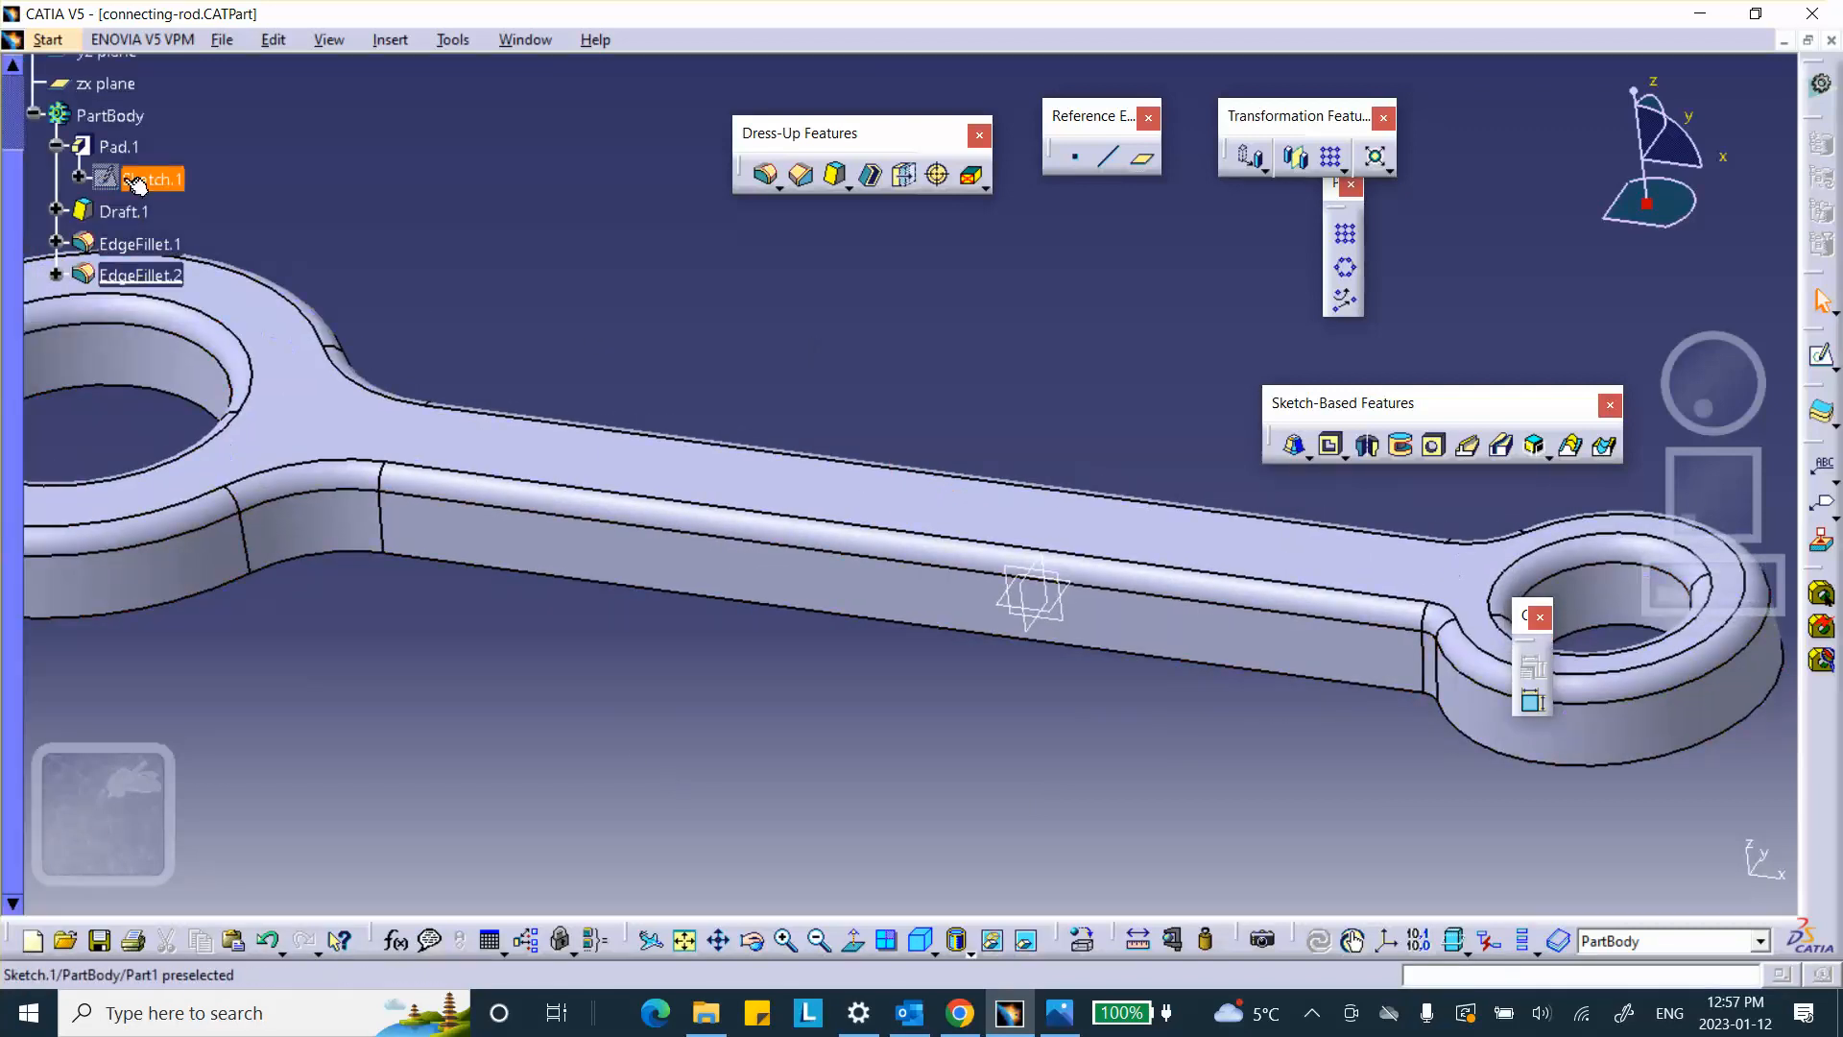
{"action": "double_click", "coordinate": [138, 181]}
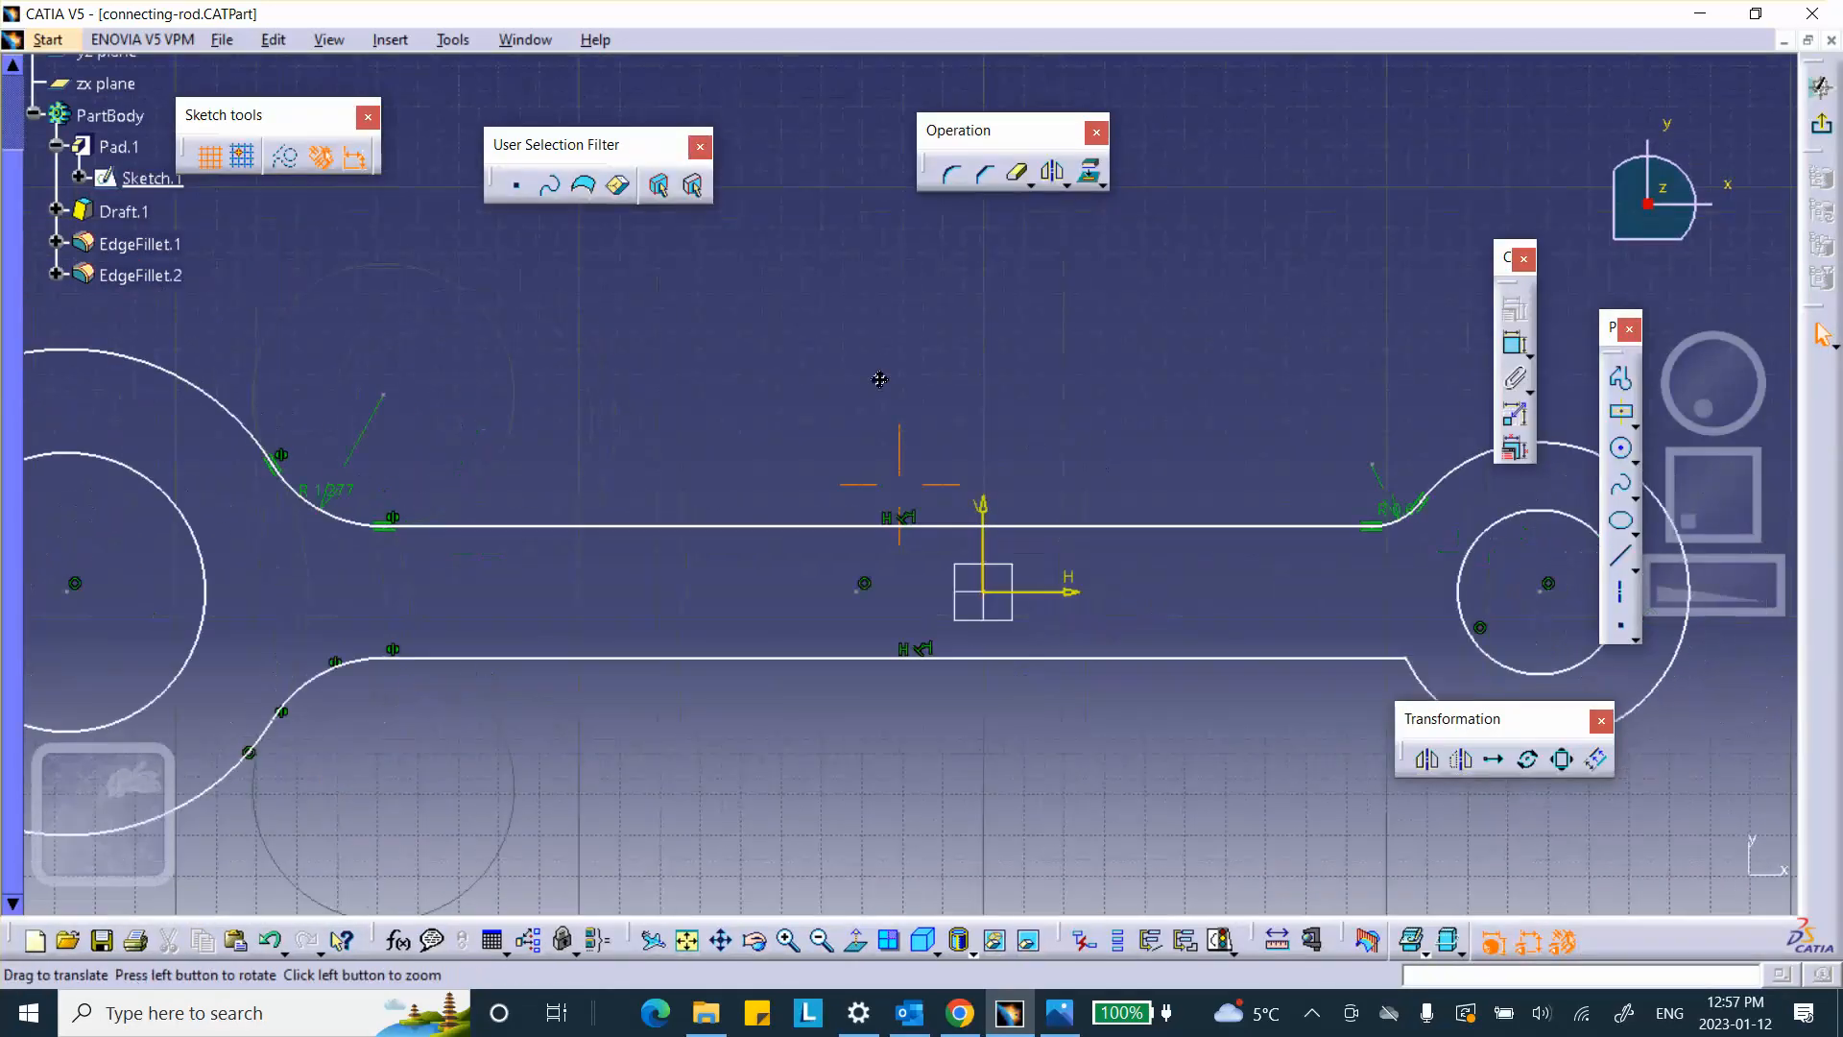
{"action": "middle_click_drag", "start_coordinate": [879, 379], "coordinate": [585, 284]}
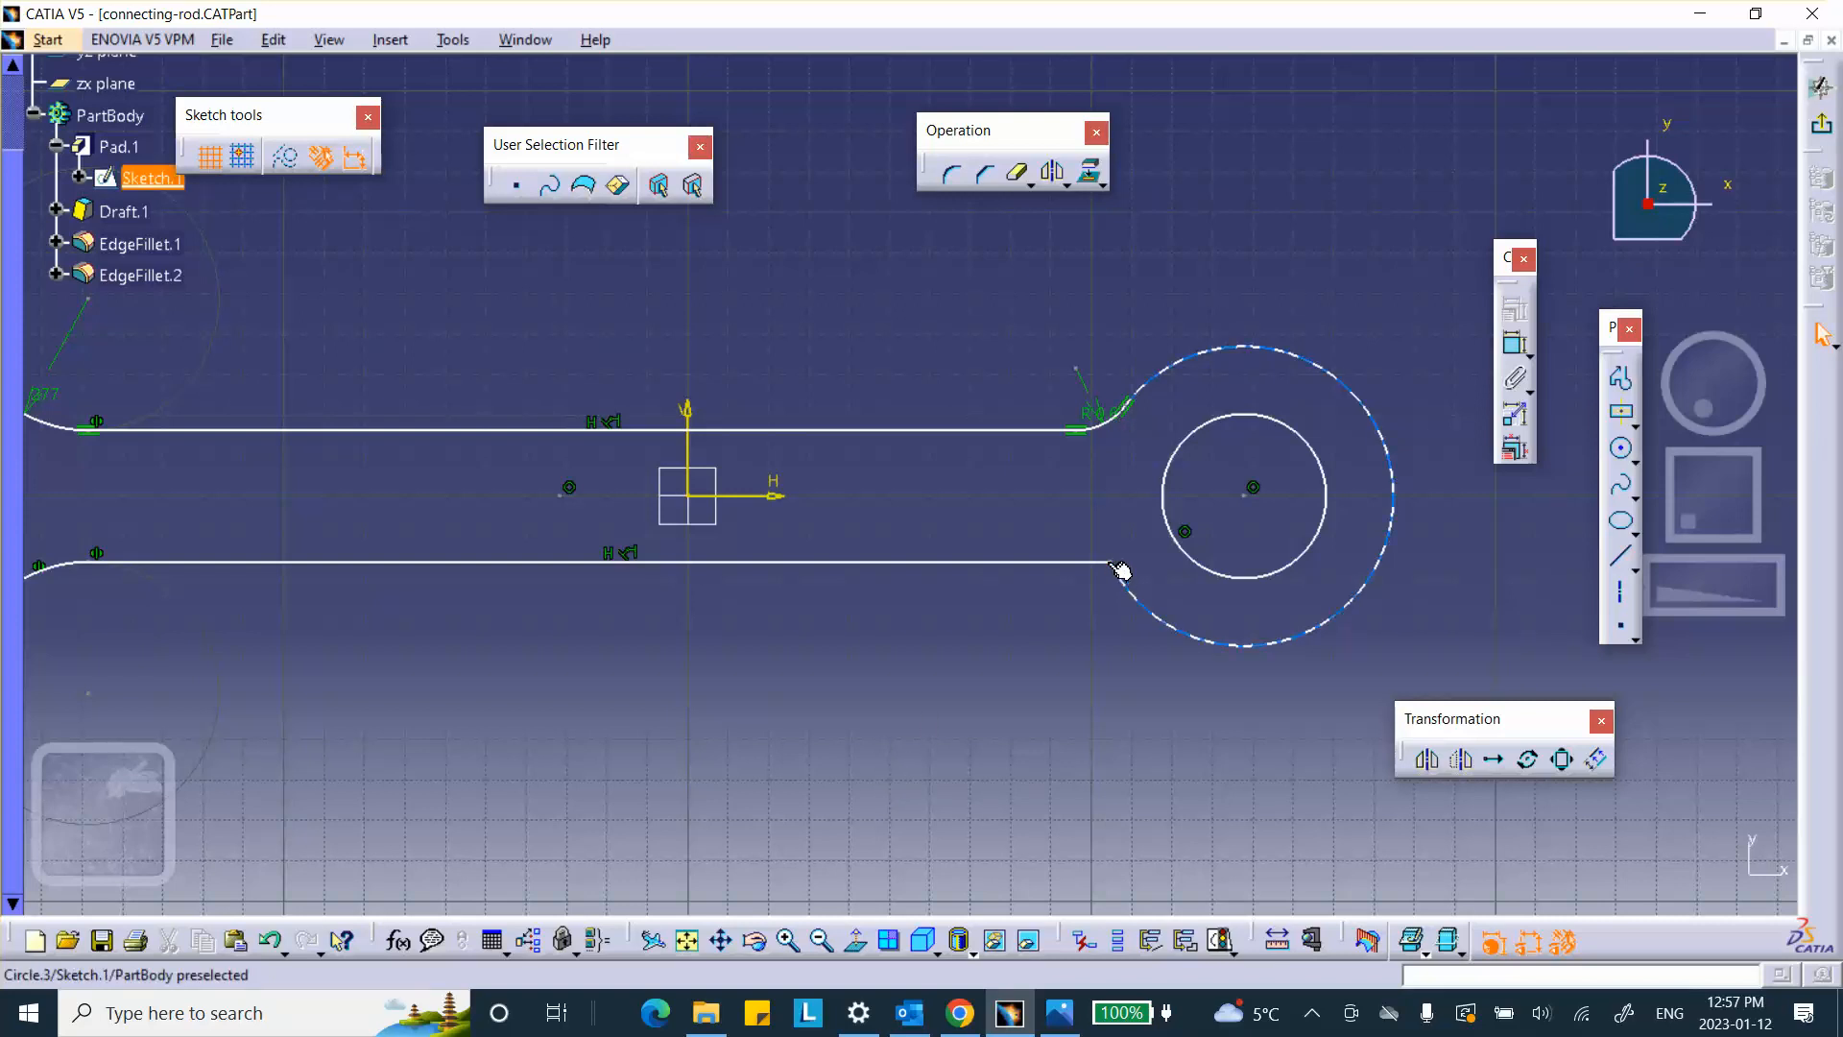
{"action": "mouse_move", "coordinate": [1086, 599]}
{"action": "middle_mouse_down"}
{"action": "mouse_move", "coordinate": [984, 646]}
{"action": "mouse_move", "coordinate": [958, 478]}
{"action": "mouse_move", "coordinate": [860, 428]}
{"action": "mouse_move", "coordinate": [1201, 403]}
{"action": "middle_mouse_up"}
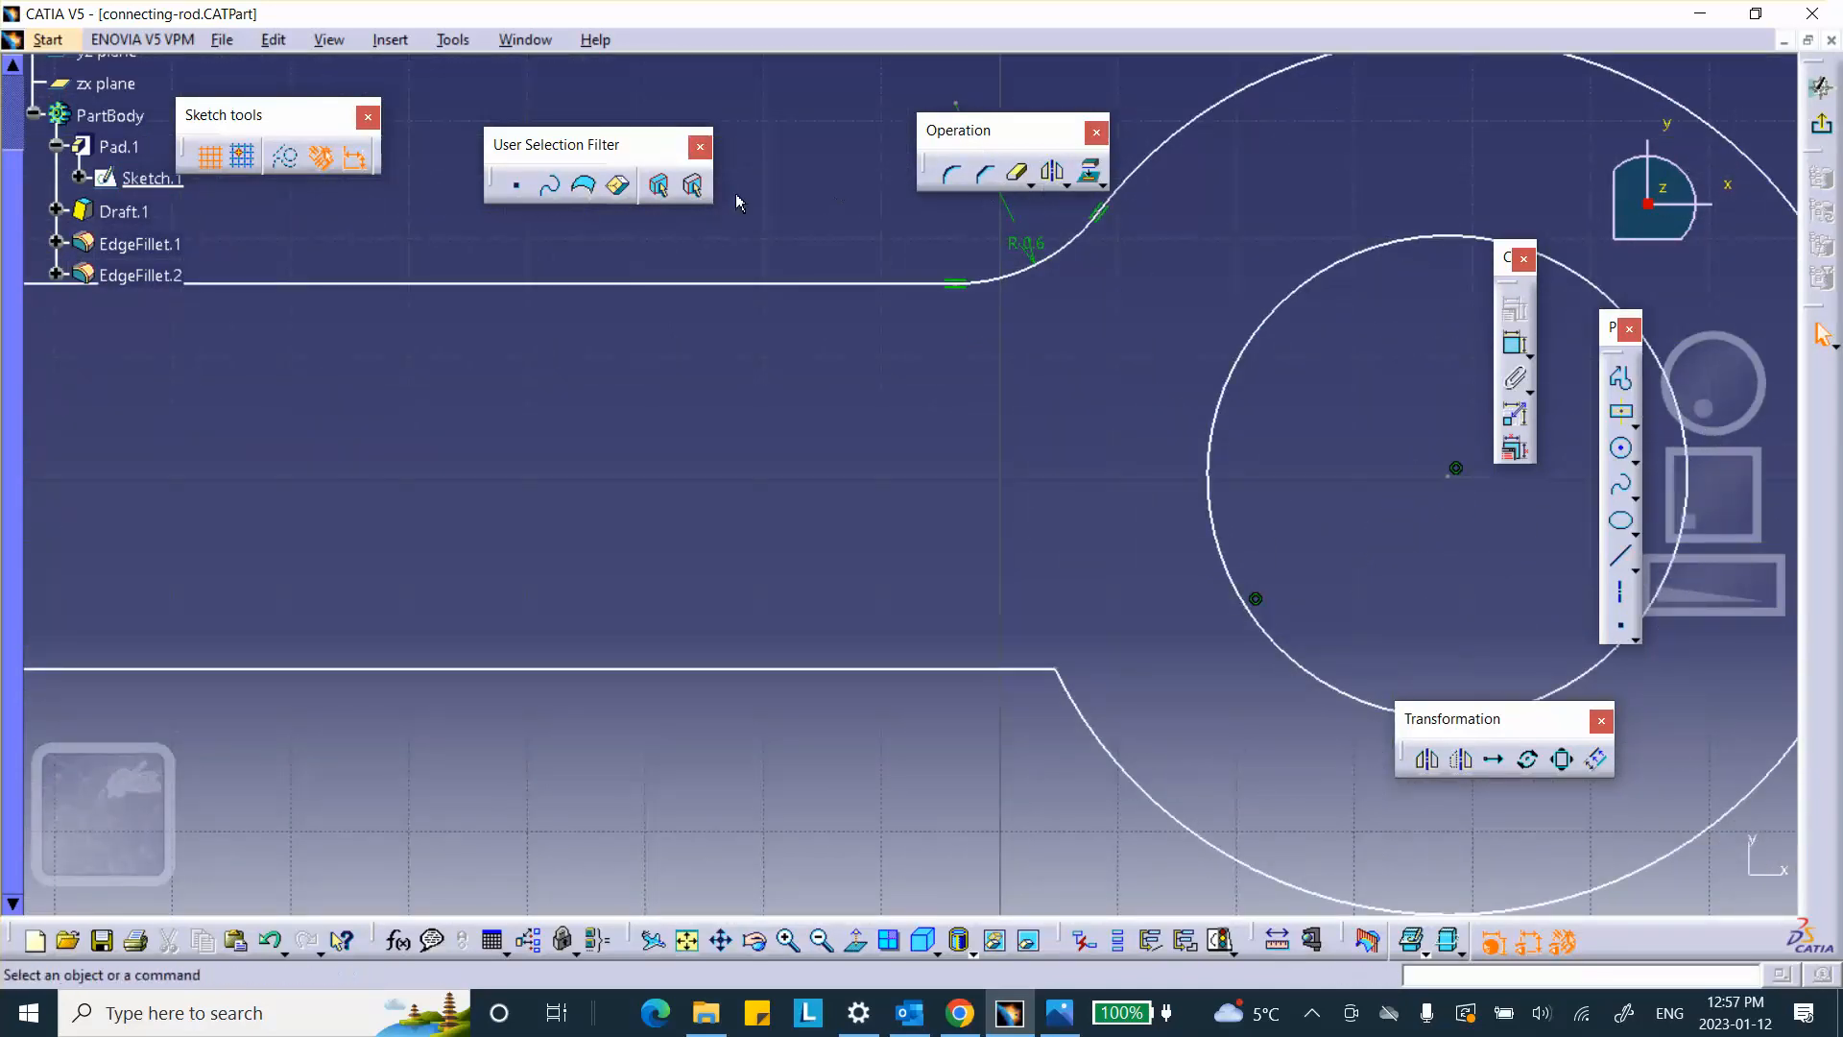
{"action": "left_click", "coordinate": [952, 177]}
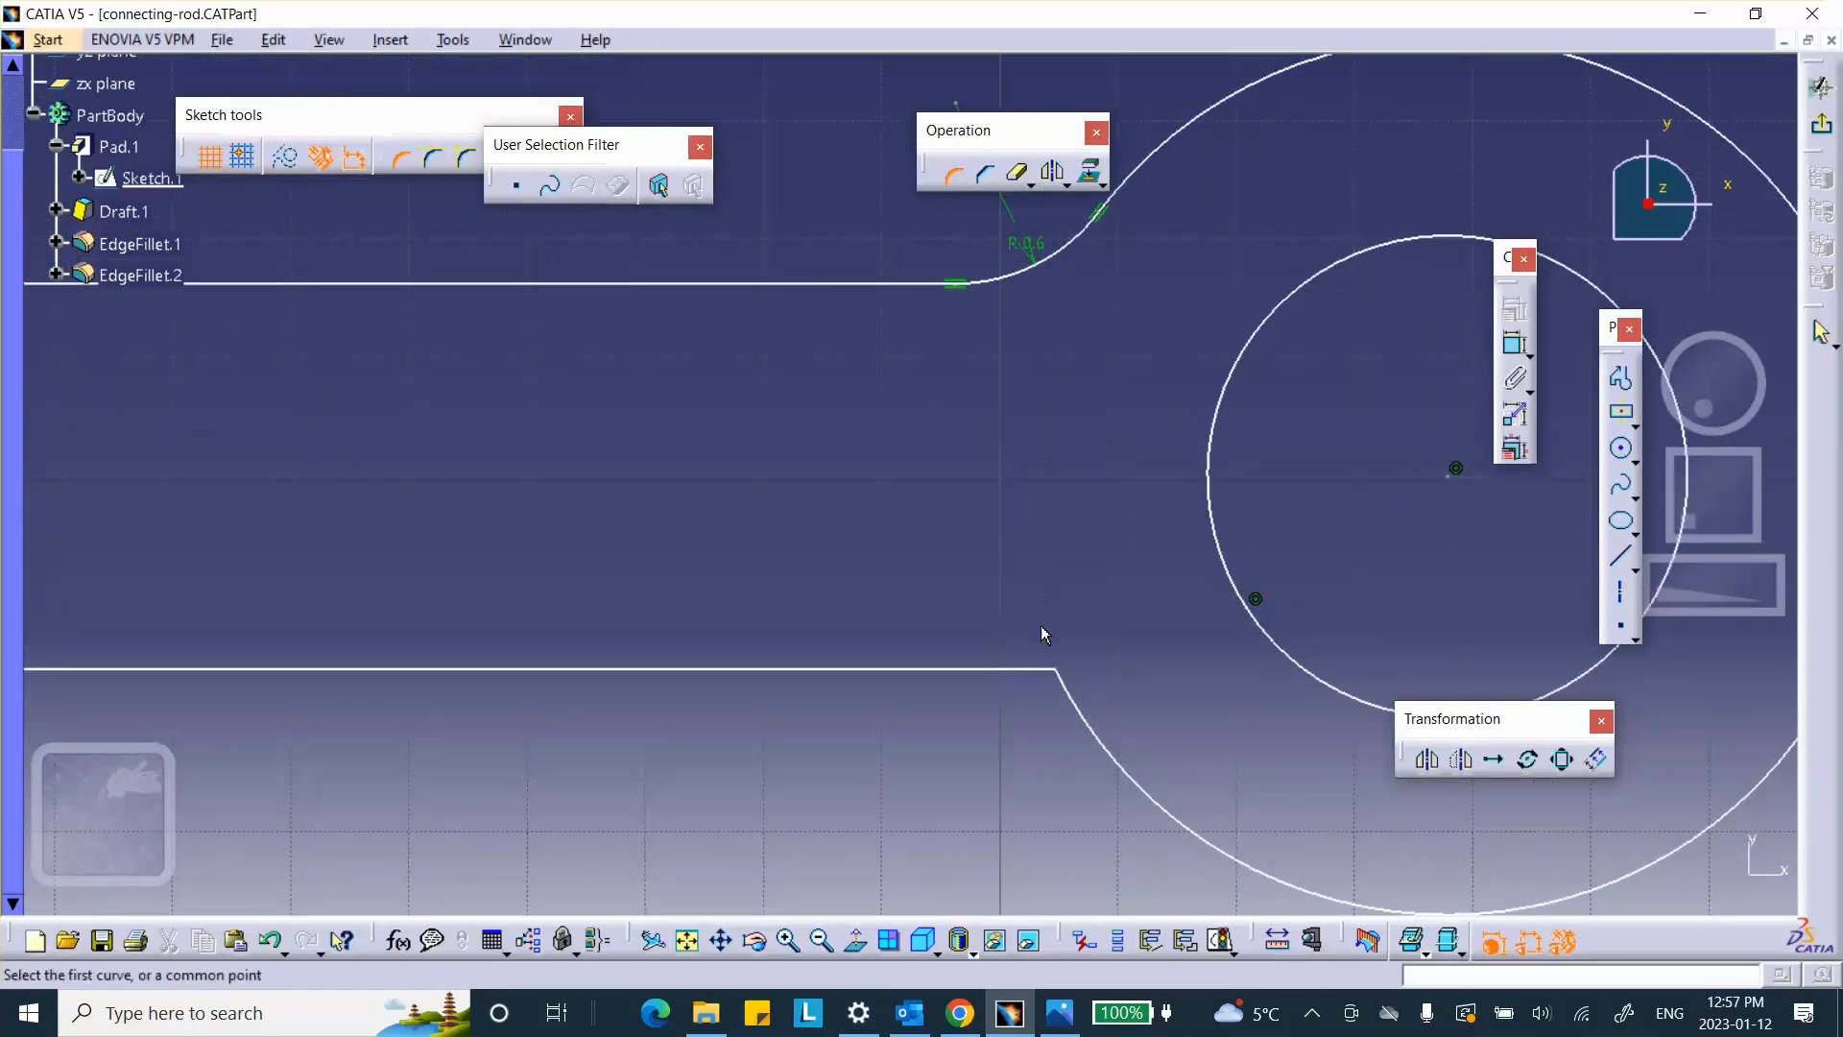
{"action": "left_click", "coordinate": [1064, 679]}
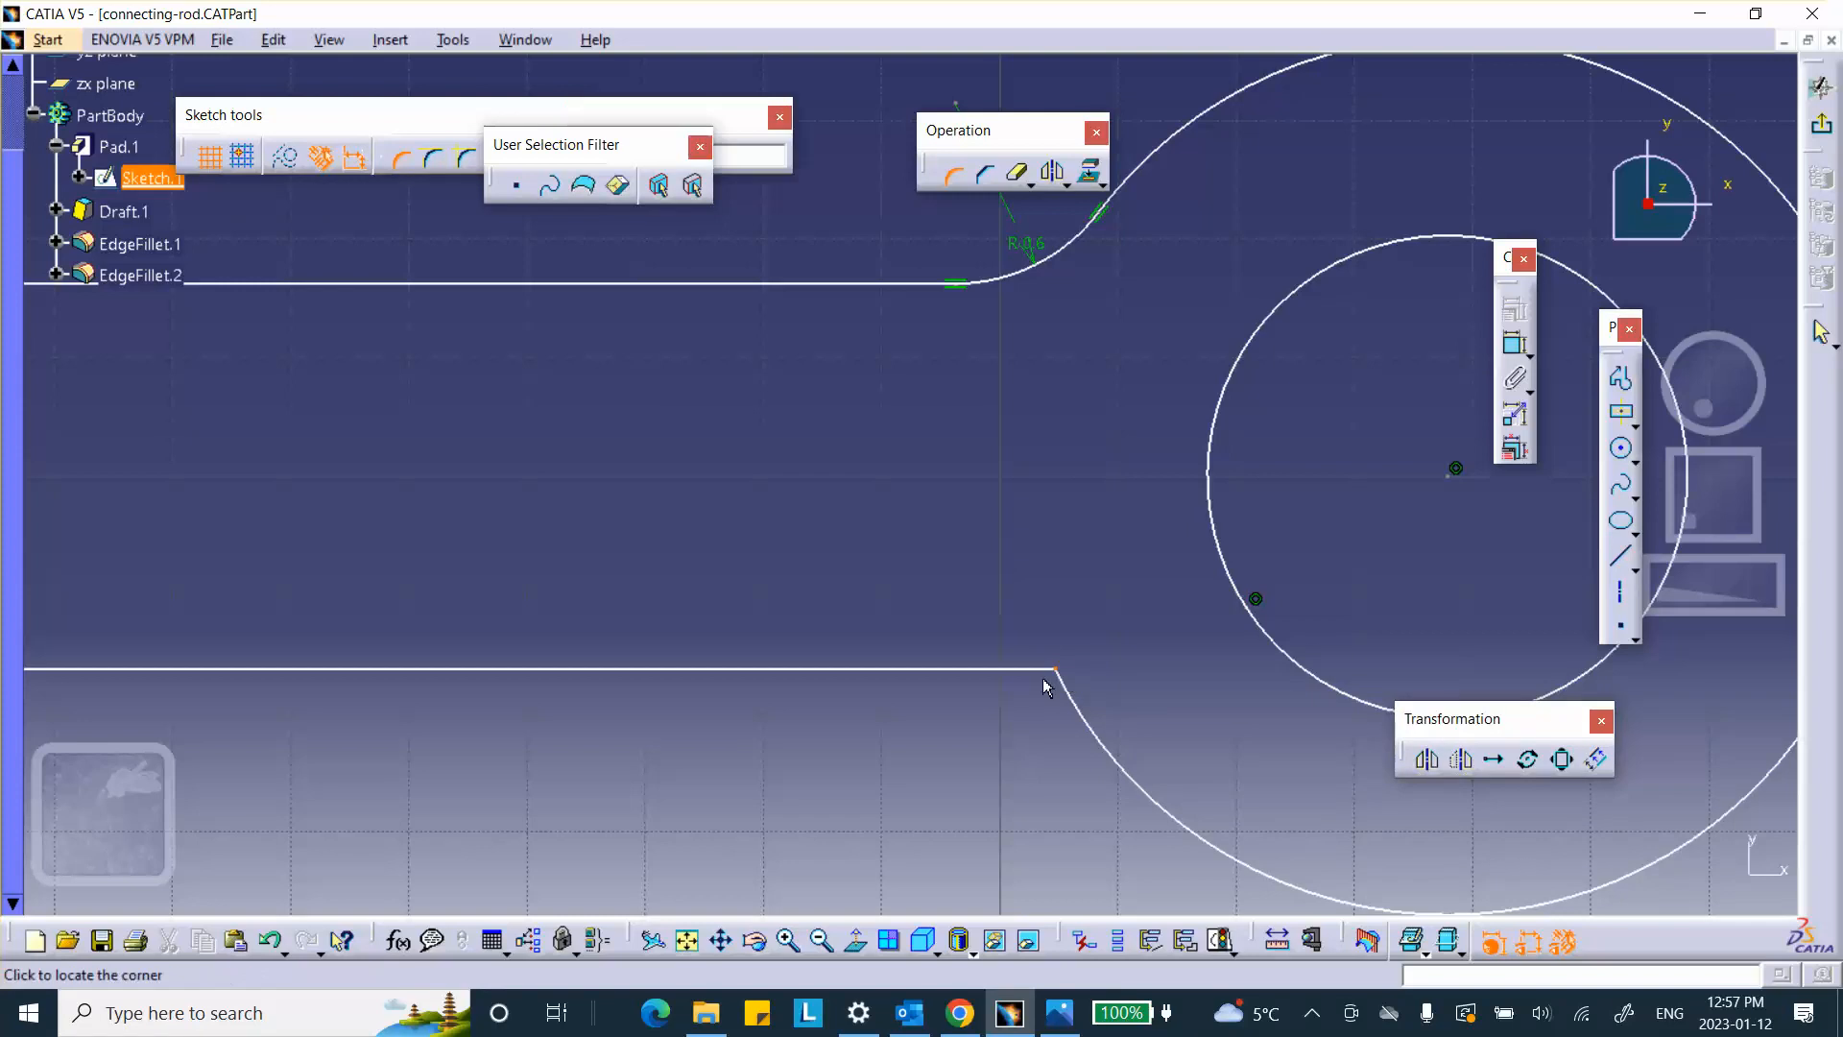
{"action": "left_click", "coordinate": [1037, 700]}
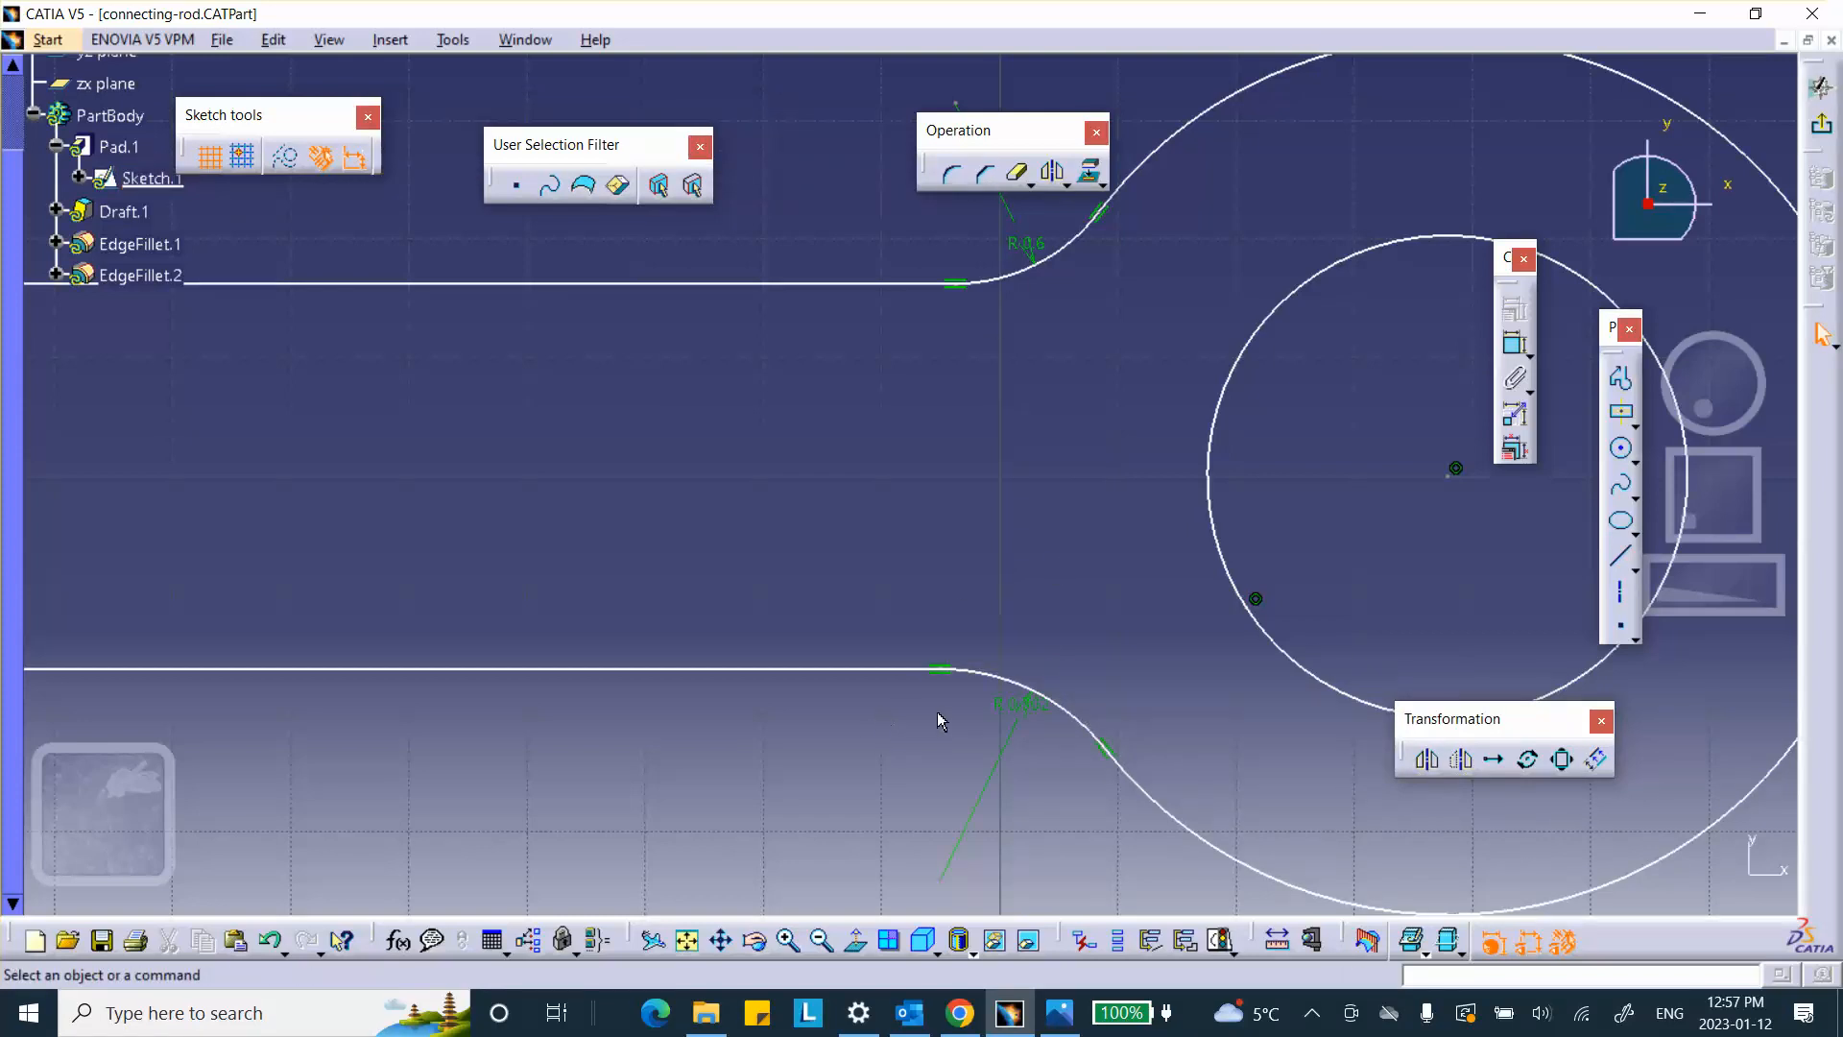
Step: Set the small end's lower corner radius to 0.6 in, exit the sketch and dismiss the update diagnosis
{"action": "left_click", "coordinate": [1029, 706]}
{"action": "double_click", "coordinate": [1044, 711]}
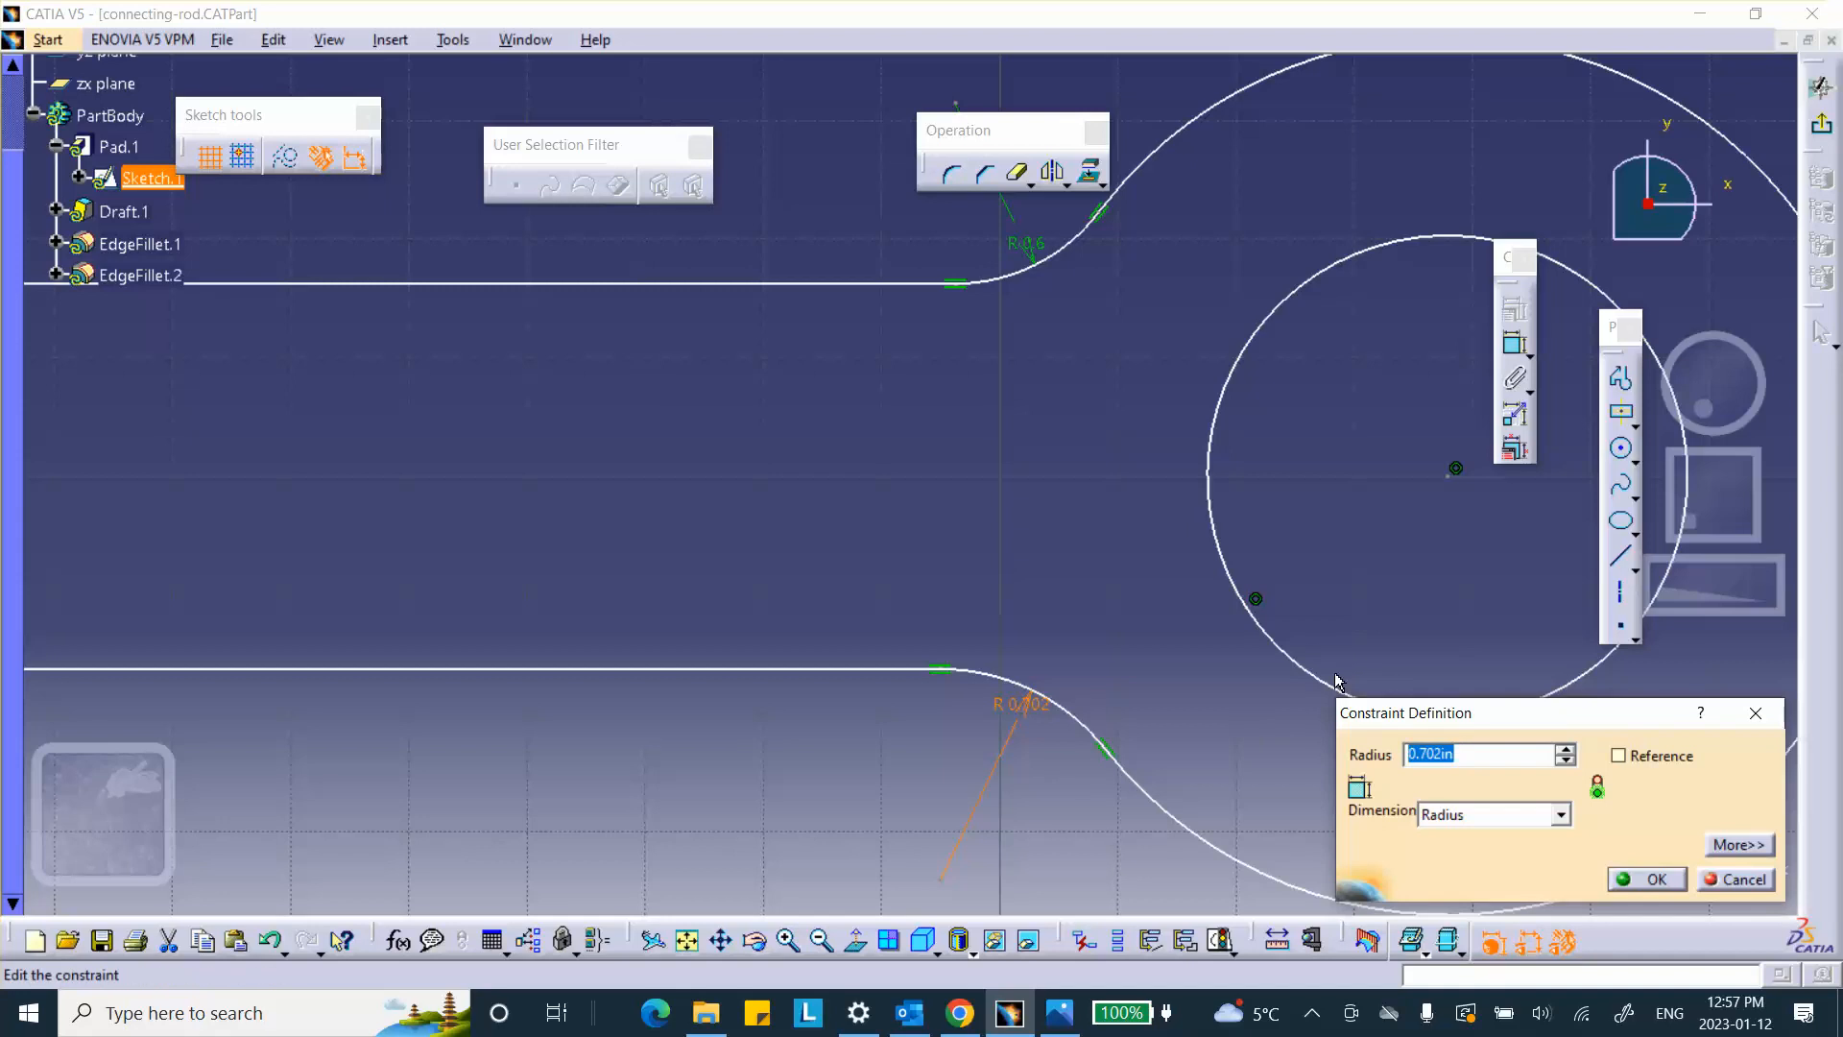
{"action": "type", "text": ".6"}
{"action": "left_click", "coordinate": [1646, 879]}
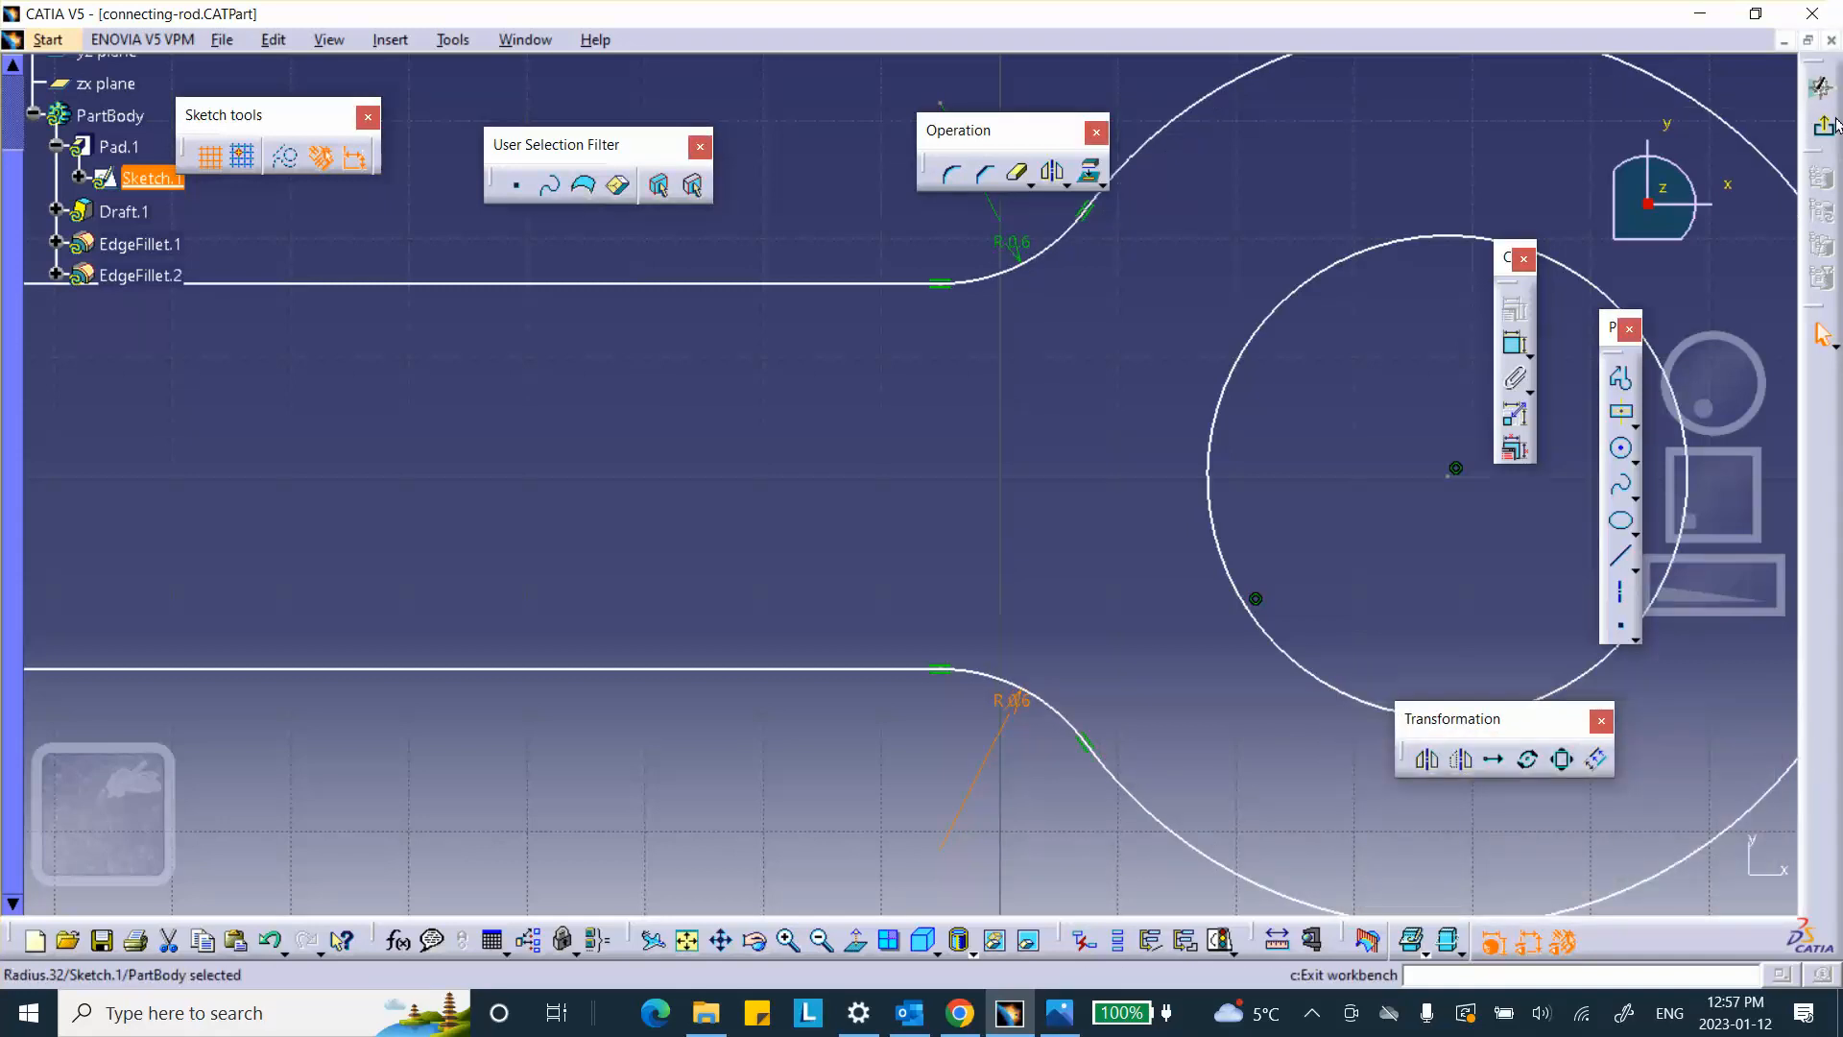
{"action": "left_click", "coordinate": [1821, 87]}
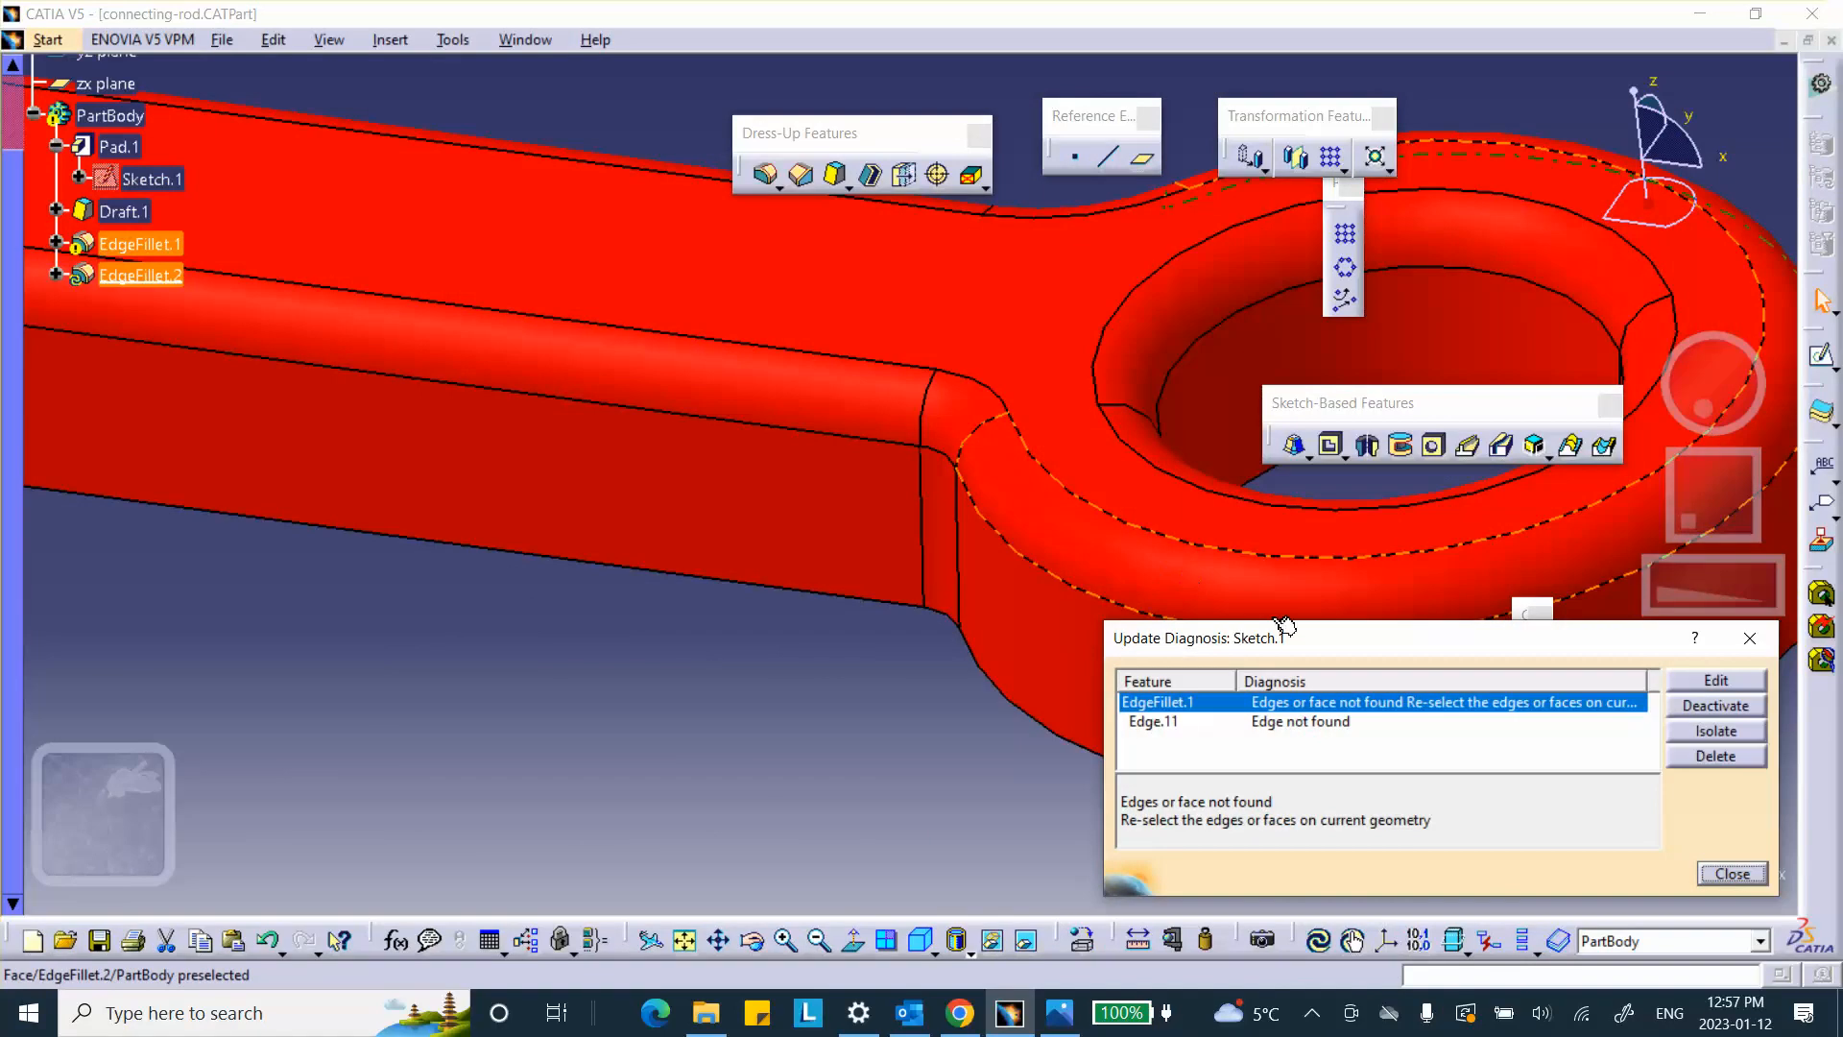
{"action": "left_click", "coordinate": [1732, 873]}
Step: Delete the pad's draft and both edge fillets from the PartBody
{"action": "mouse_move", "coordinate": [1091, 700]}
{"action": "middle_mouse_down"}
{"action": "mouse_move", "coordinate": [795, 540]}
{"action": "mouse_move", "coordinate": [817, 711]}
{"action": "mouse_move", "coordinate": [801, 817]}
{"action": "middle_mouse_up"}
{"action": "middle_click_drag", "start_coordinate": [244, 596], "coordinate": [800, 583]}
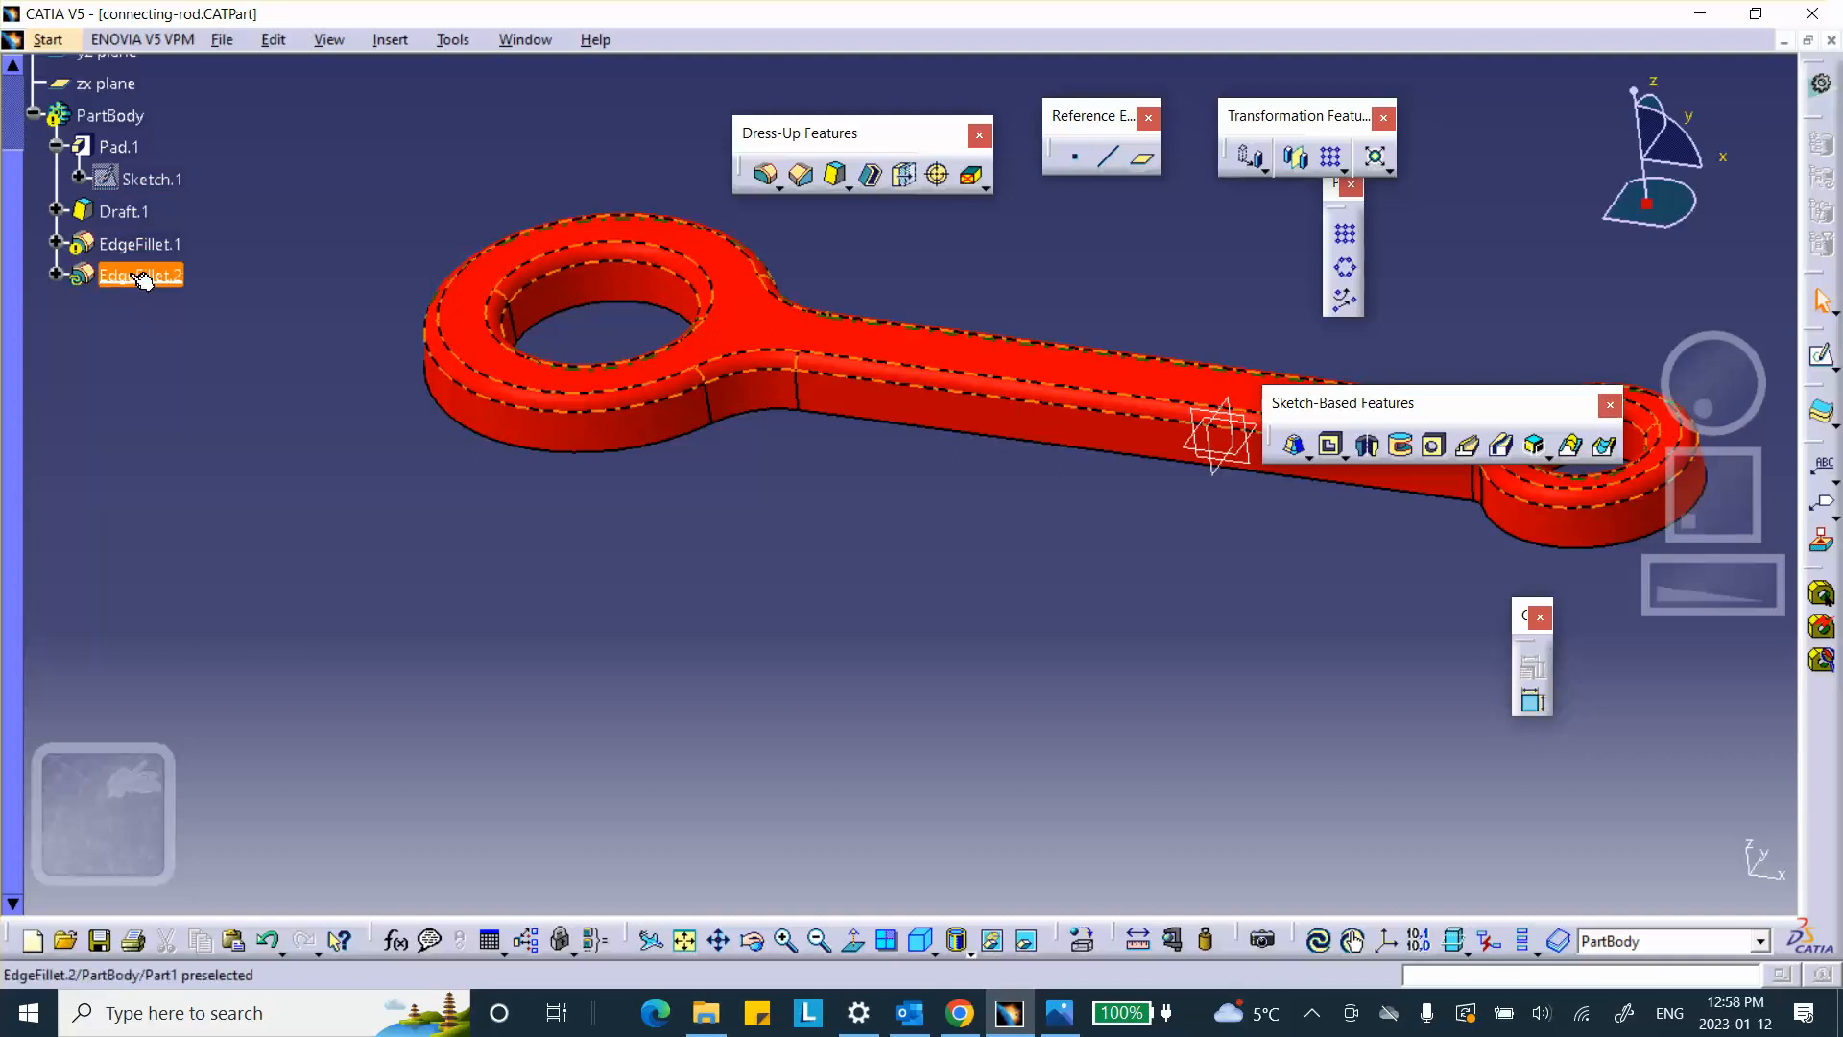
{"action": "right_click", "coordinate": [142, 211]}
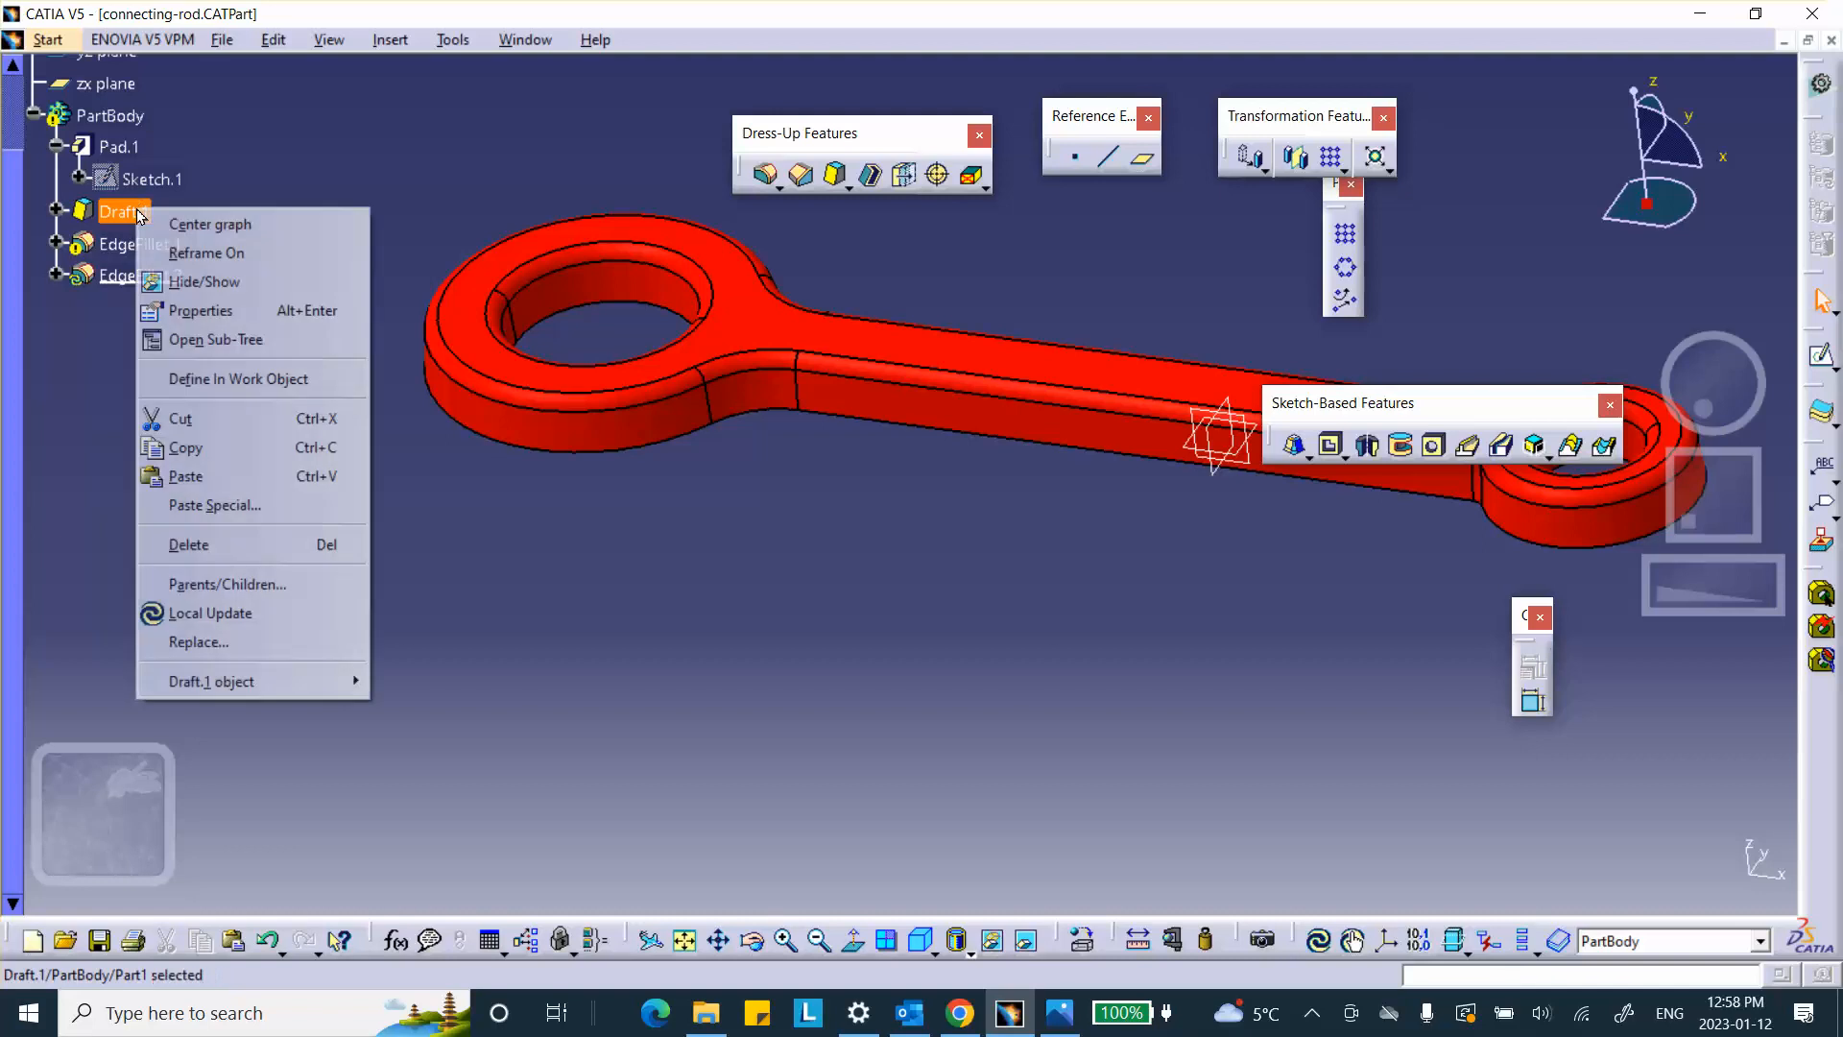
{"action": "left_click", "coordinate": [201, 544]}
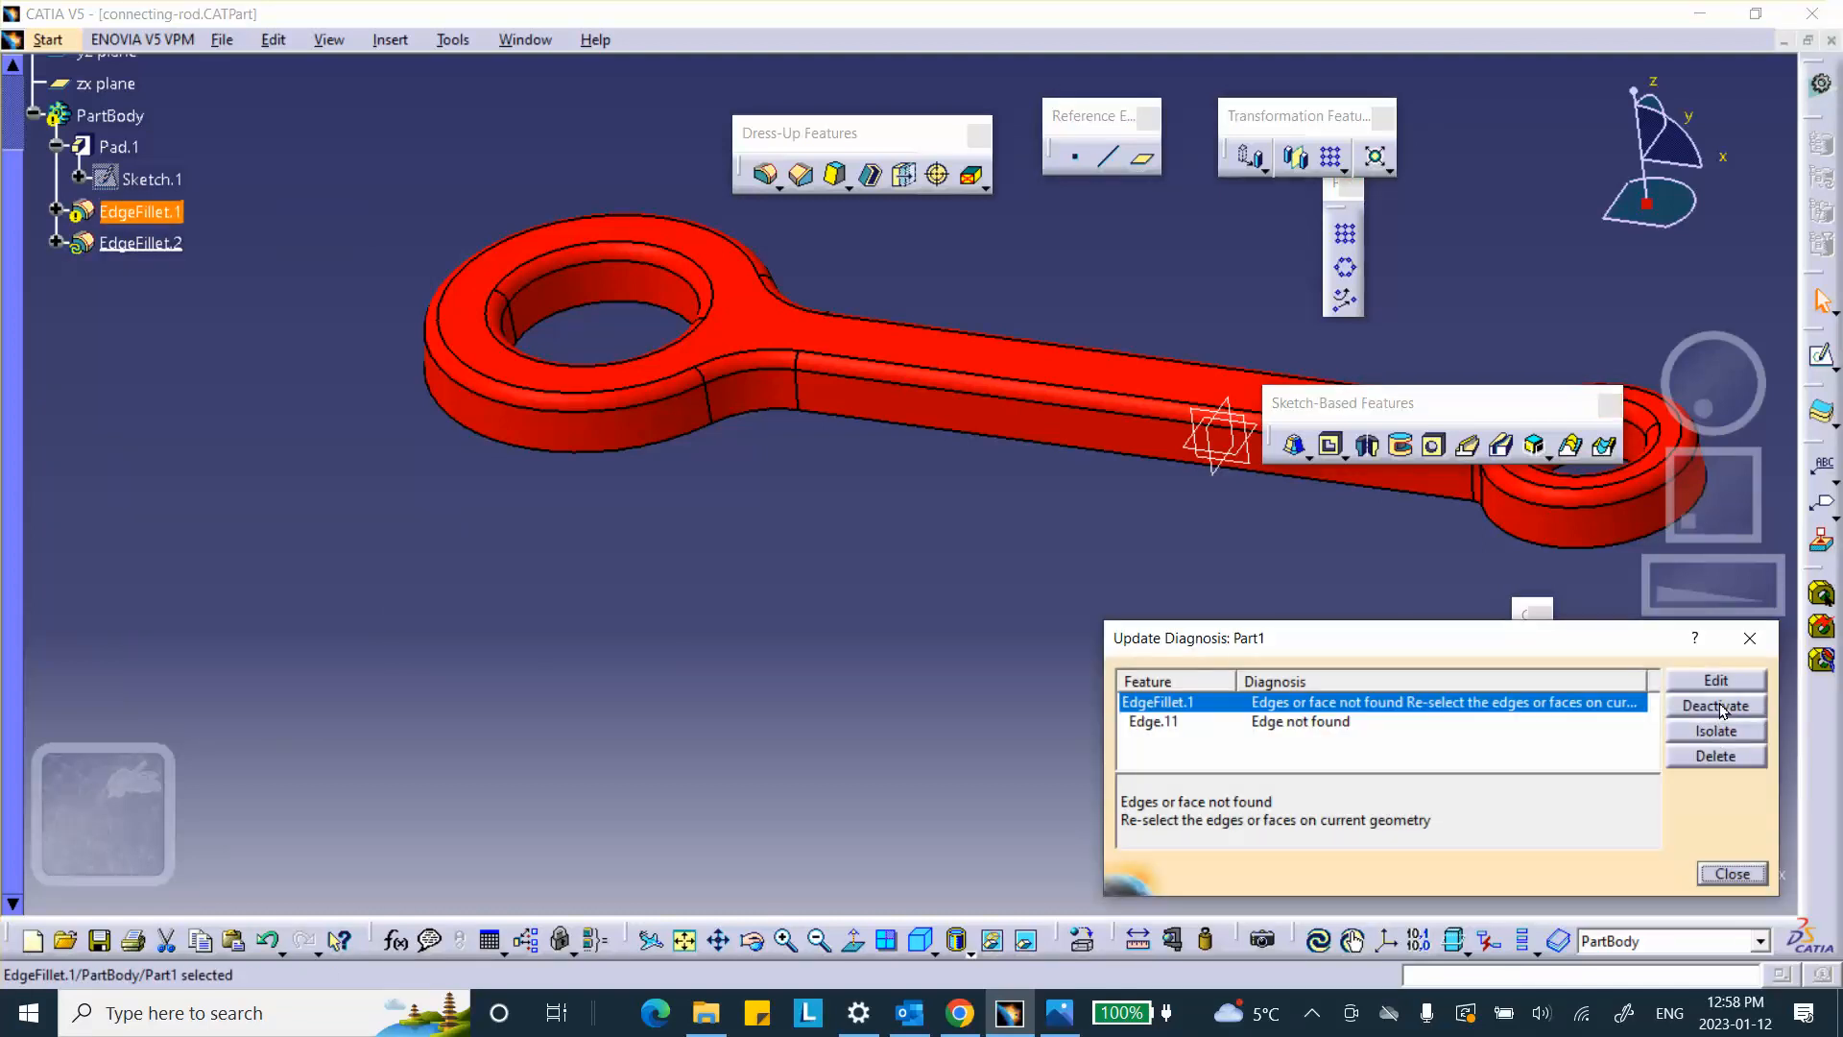
{"action": "left_click", "coordinate": [1716, 754]}
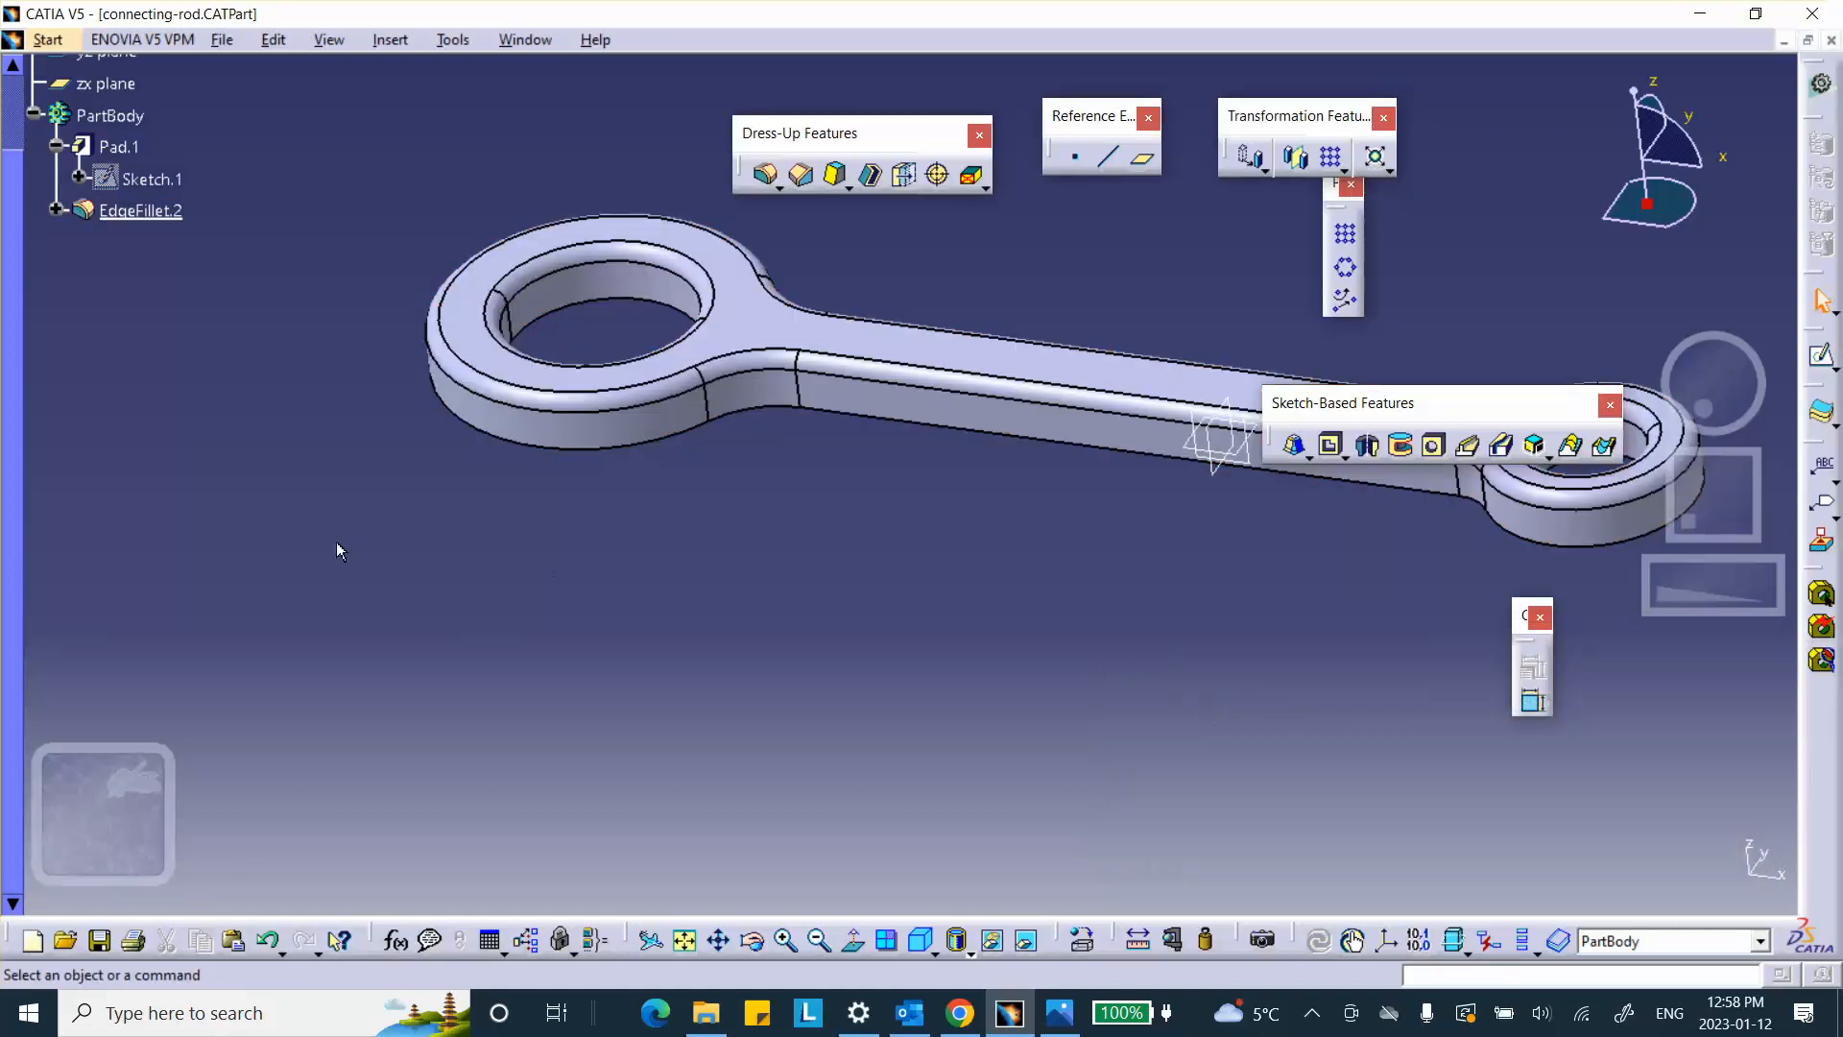
{"action": "right_click", "coordinate": [151, 221]}
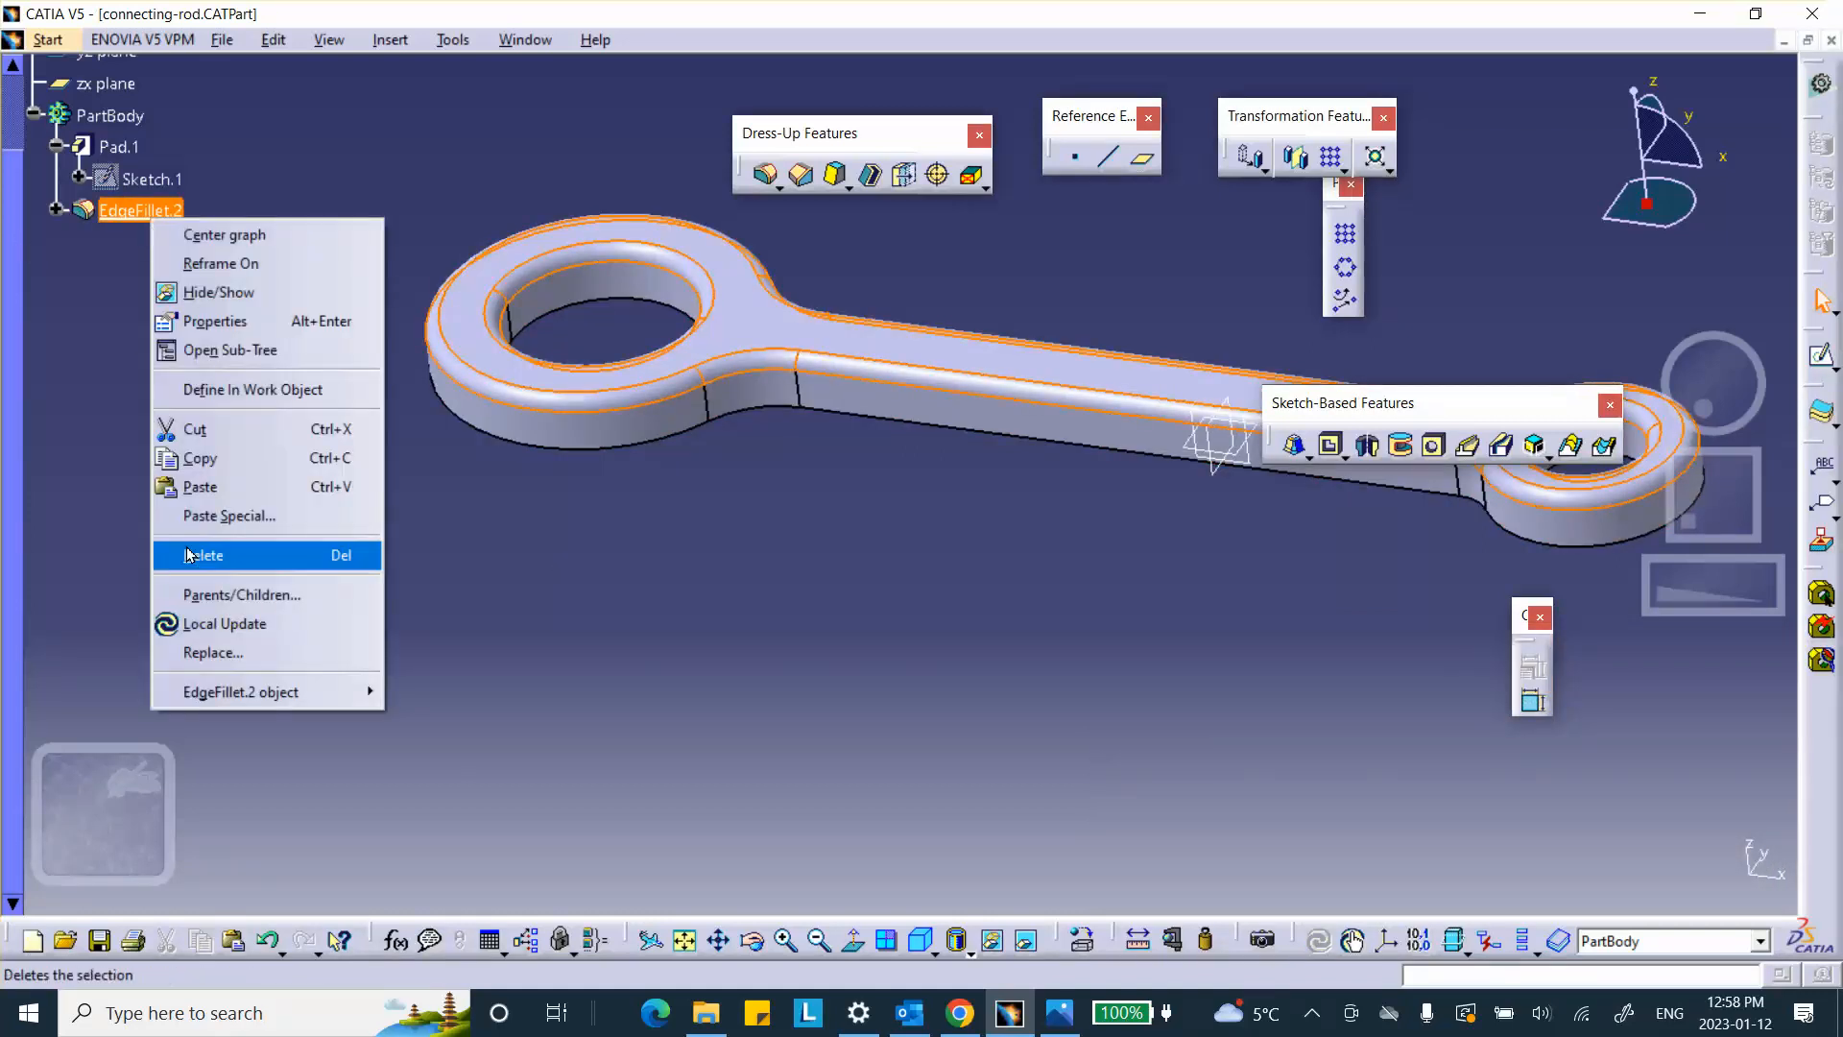
{"action": "left_click", "coordinate": [196, 555]}
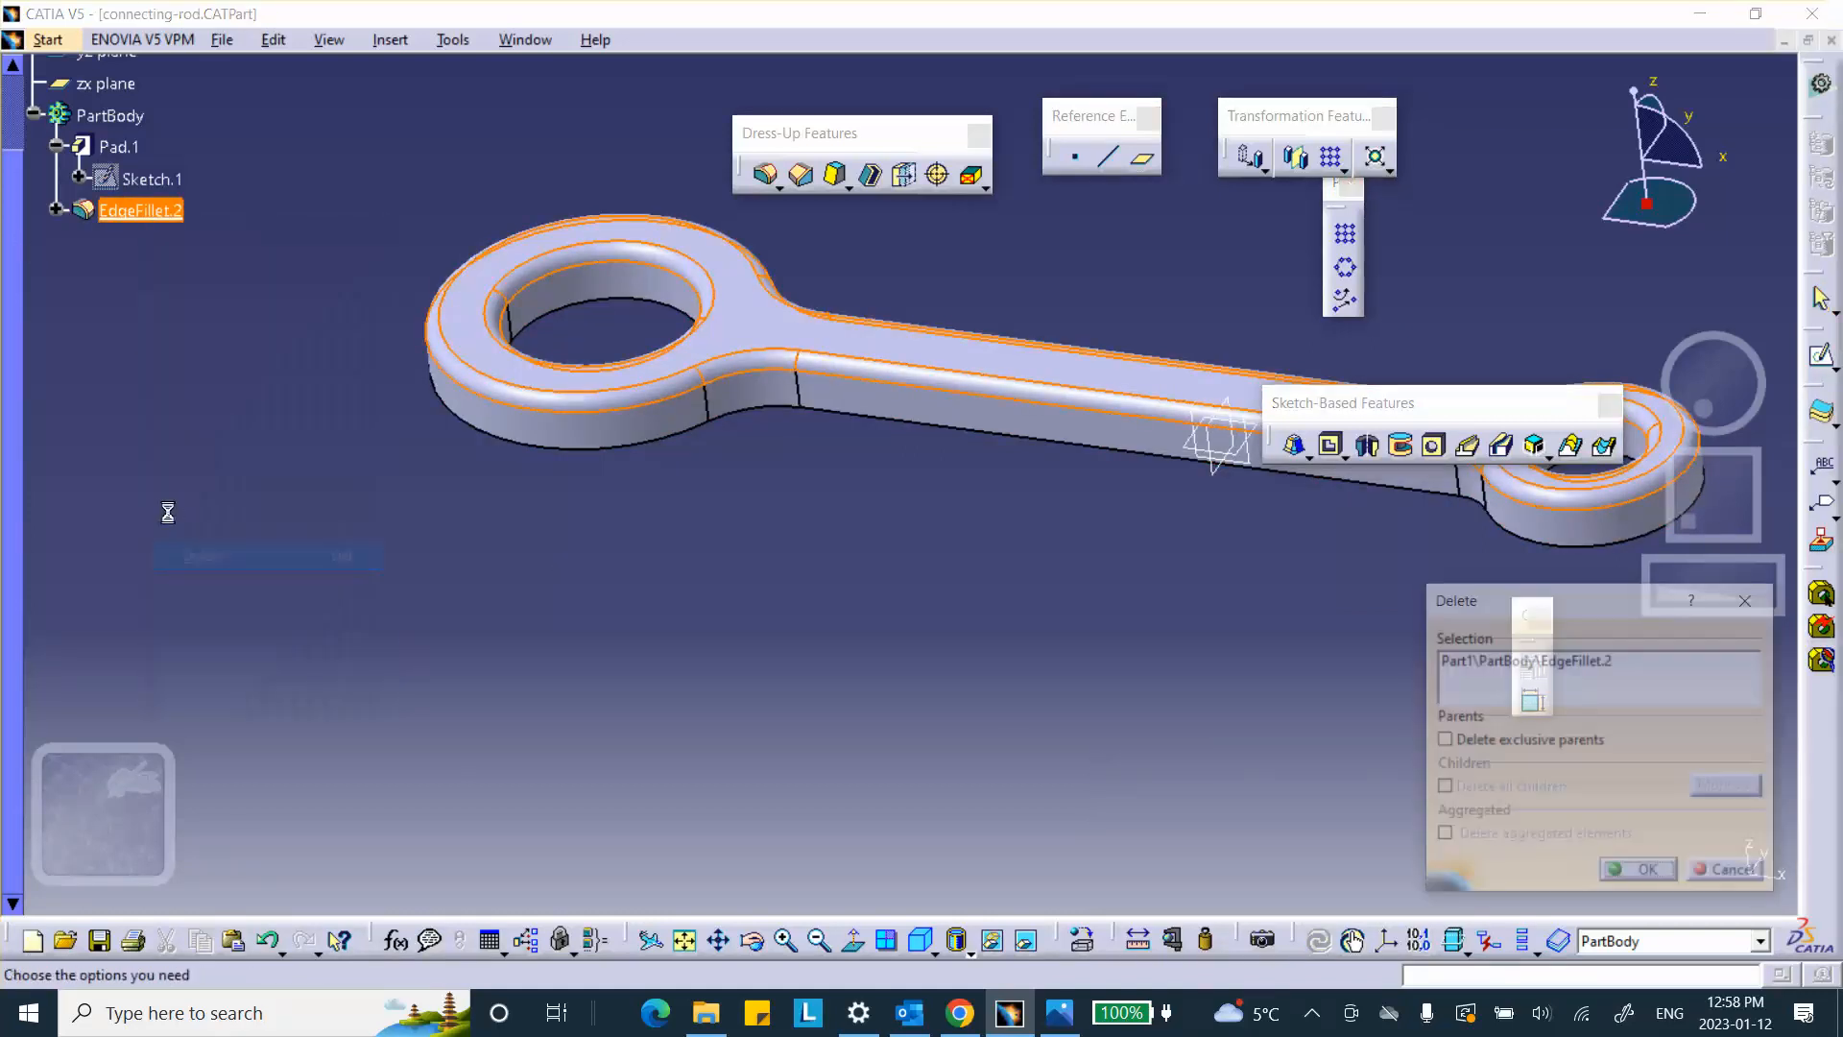
{"action": "left_click", "coordinate": [1640, 873]}
Step: Delete Pad.1 without its aggregated elements, keeping the rod sketch
{"action": "middle_click_drag", "start_coordinate": [223, 340], "coordinate": [87, 288]}
{"action": "right_click", "coordinate": [132, 152]}
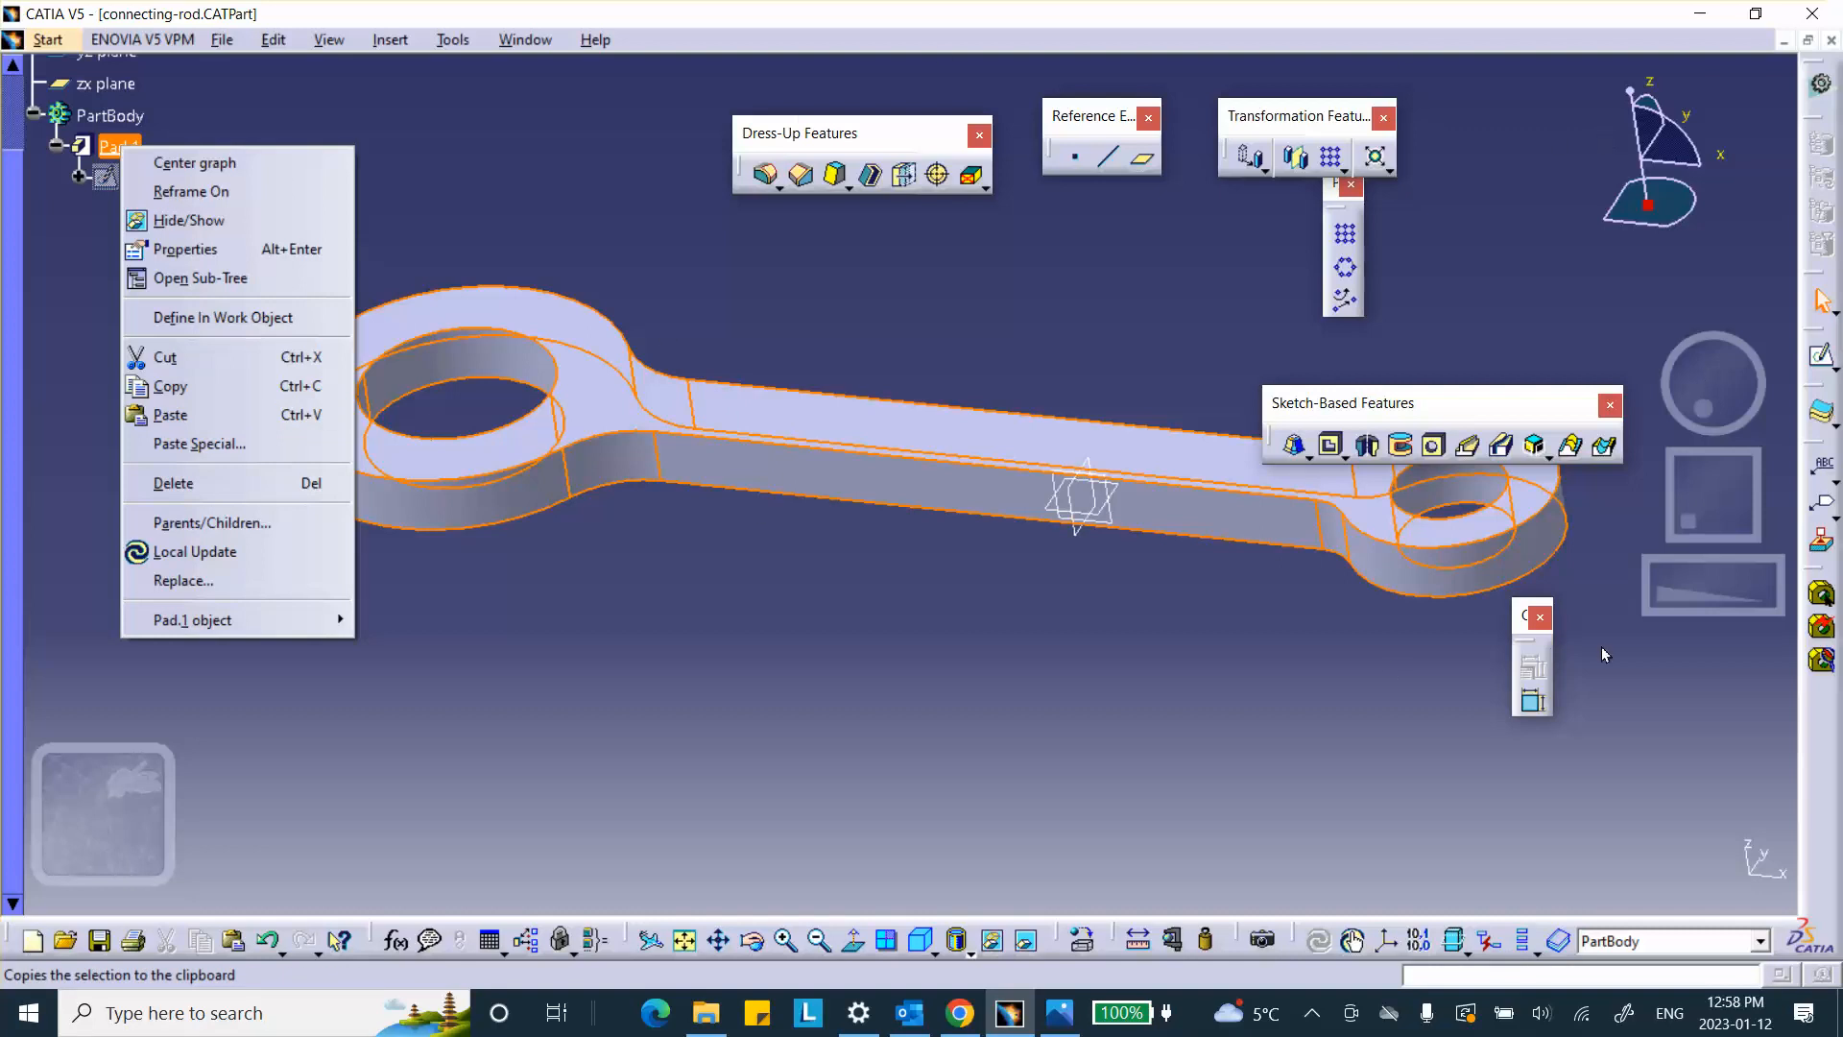
{"action": "left_click", "coordinate": [192, 484]}
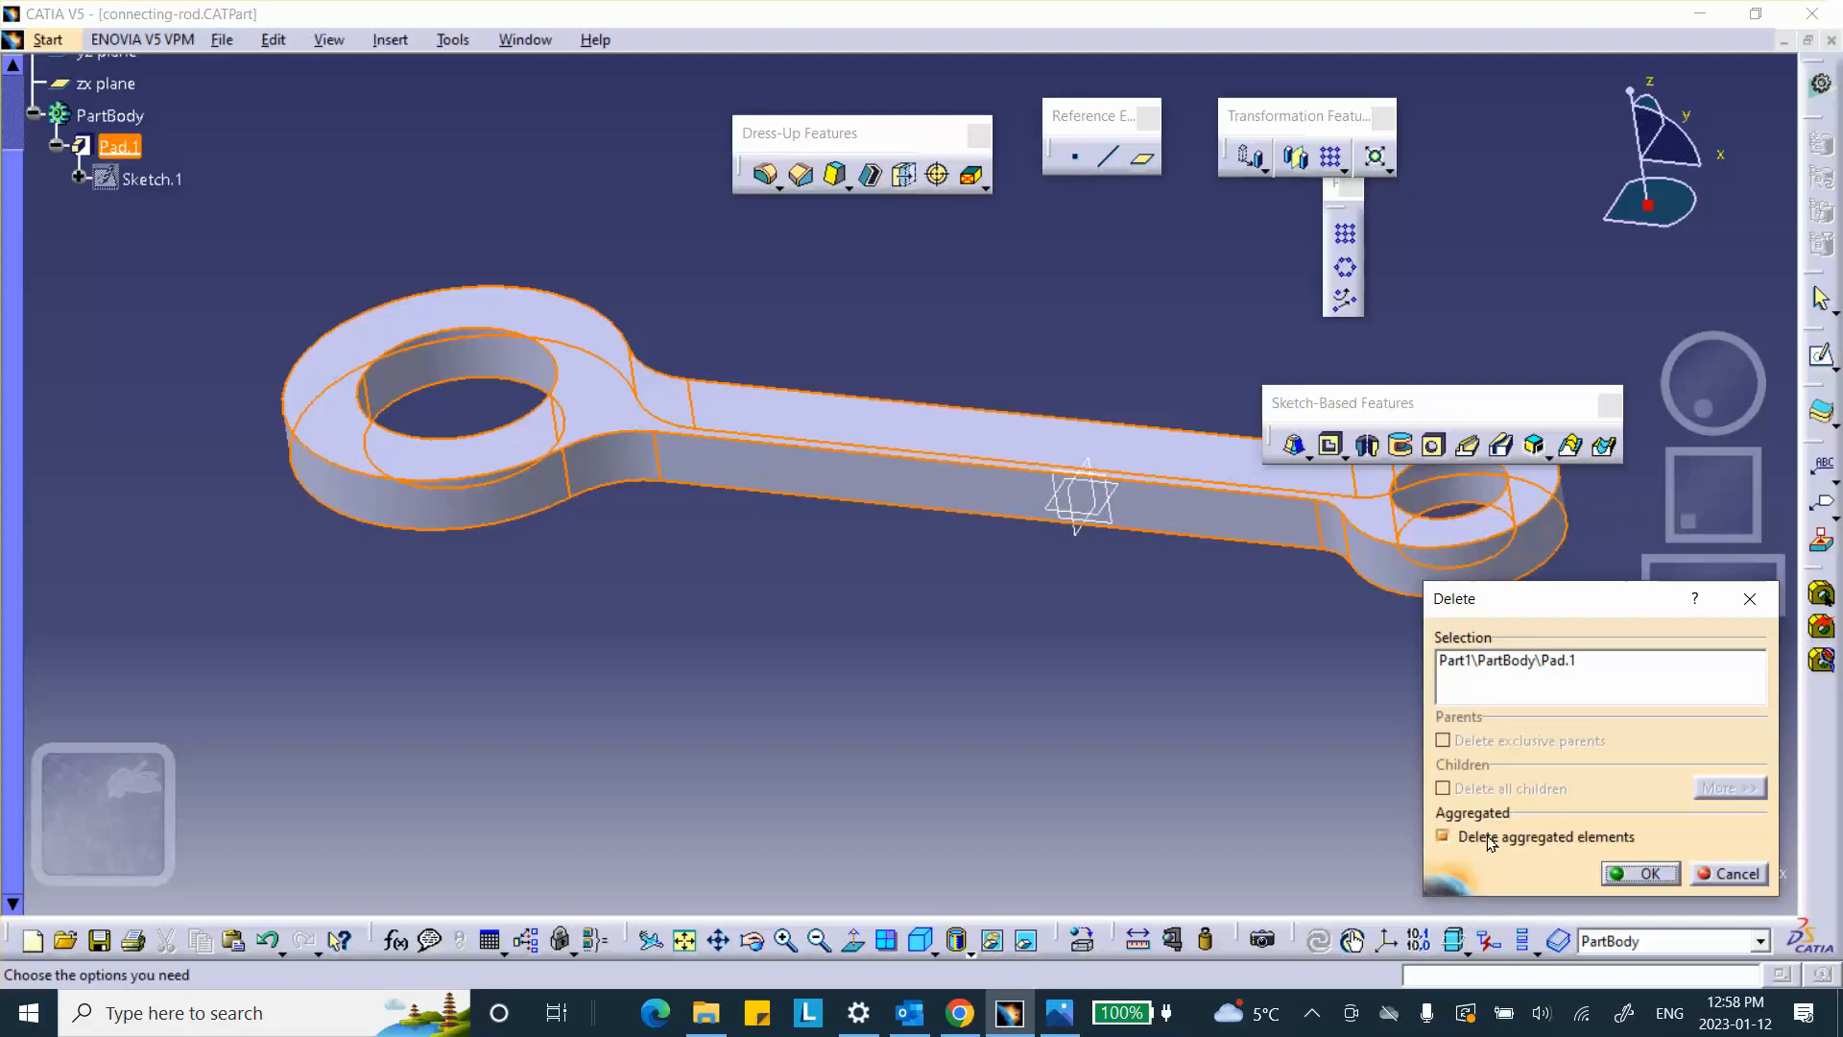
{"action": "left_click", "coordinate": [1640, 872]}
{"action": "mouse_move", "coordinate": [576, 318]}
{"action": "middle_mouse_down"}
{"action": "mouse_move", "coordinate": [461, 317]}
{"action": "mouse_move", "coordinate": [393, 350]}
{"action": "middle_mouse_up"}
{"action": "mouse_move", "coordinate": [1166, 607]}
{"action": "middle_mouse_down"}
{"action": "mouse_move", "coordinate": [1090, 629]}
{"action": "mouse_move", "coordinate": [1062, 851]}
{"action": "mouse_move", "coordinate": [1119, 648]}
{"action": "middle_mouse_up"}
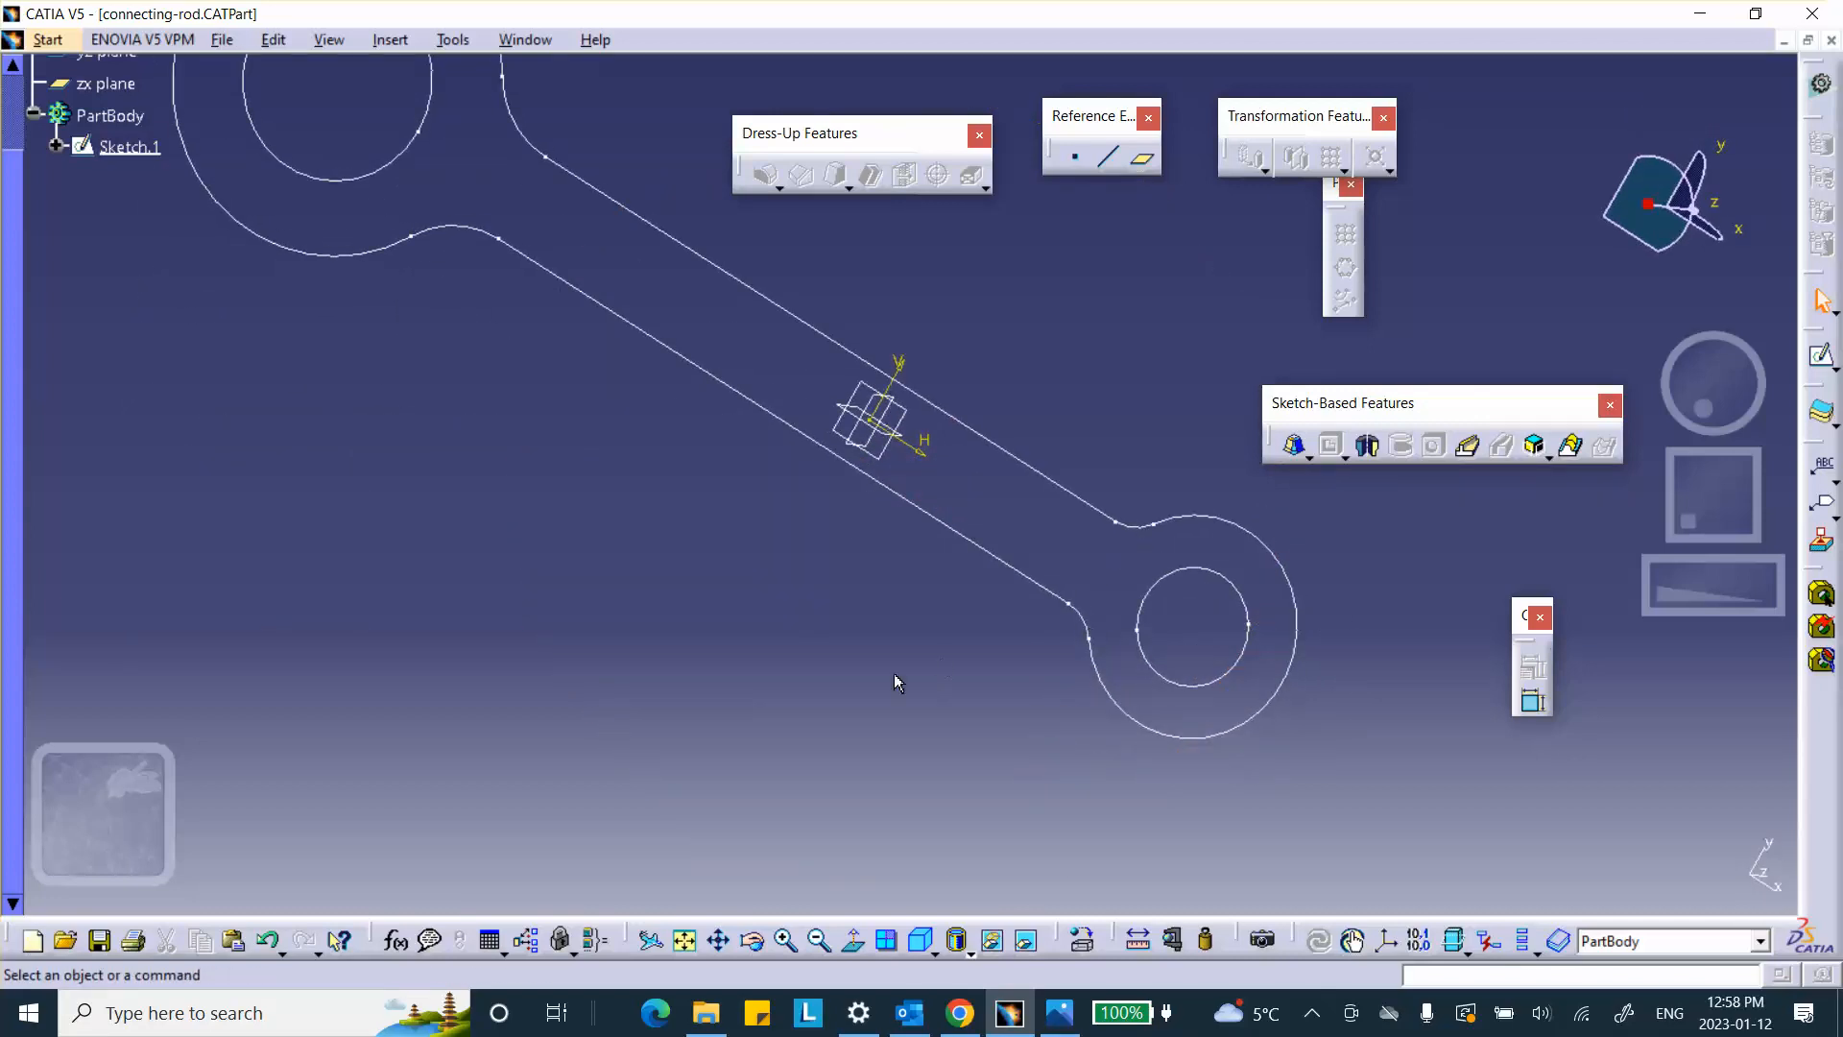
{"action": "mouse_move", "coordinate": [894, 675]}
{"action": "middle_mouse_down"}
{"action": "mouse_move", "coordinate": [1032, 444]}
{"action": "mouse_move", "coordinate": [678, 322]}
{"action": "middle_mouse_up"}
{"action": "mouse_move", "coordinate": [403, 182]}
{"action": "middle_mouse_down"}
{"action": "mouse_move", "coordinate": [383, 173]}
{"action": "mouse_move", "coordinate": [288, 483]}
{"action": "mouse_move", "coordinate": [427, 599]}
{"action": "middle_mouse_up"}
{"action": "middle_click_drag", "start_coordinate": [827, 481], "coordinate": [852, 337]}
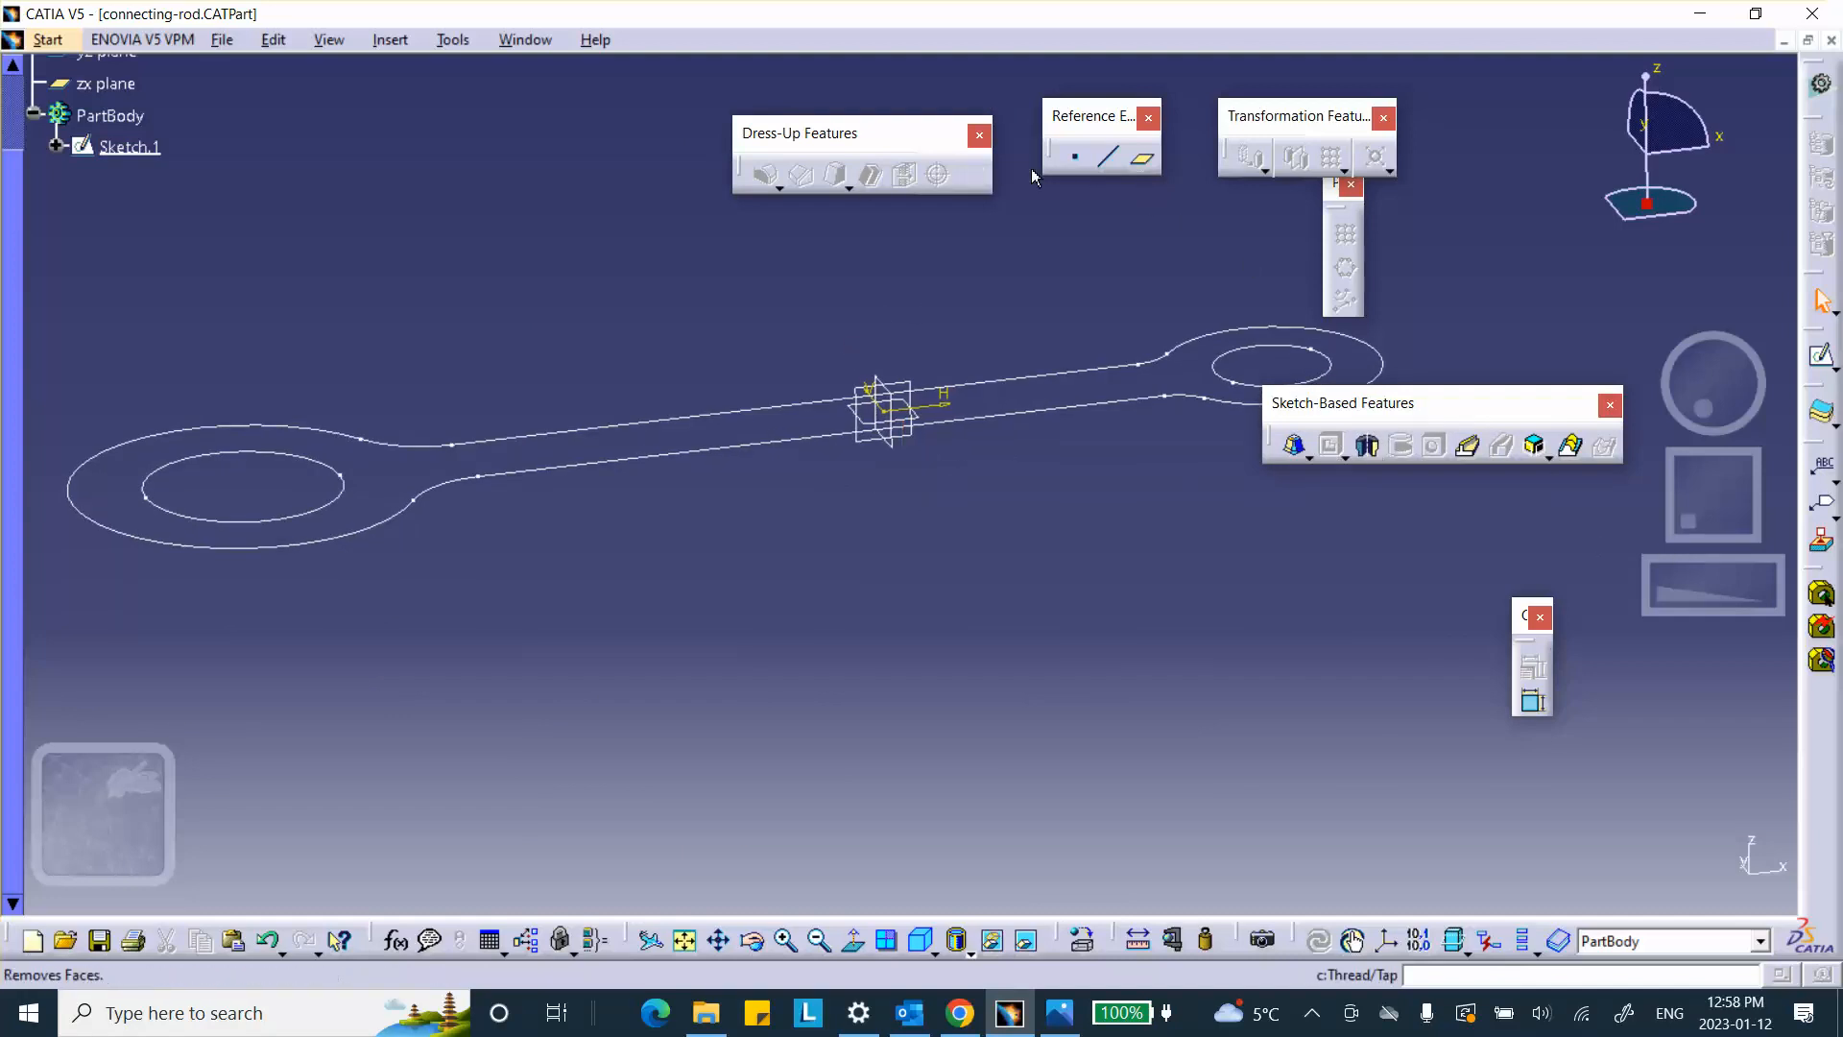
{"action": "left_click", "coordinate": [1296, 448]}
{"action": "left_click", "coordinate": [990, 410]}
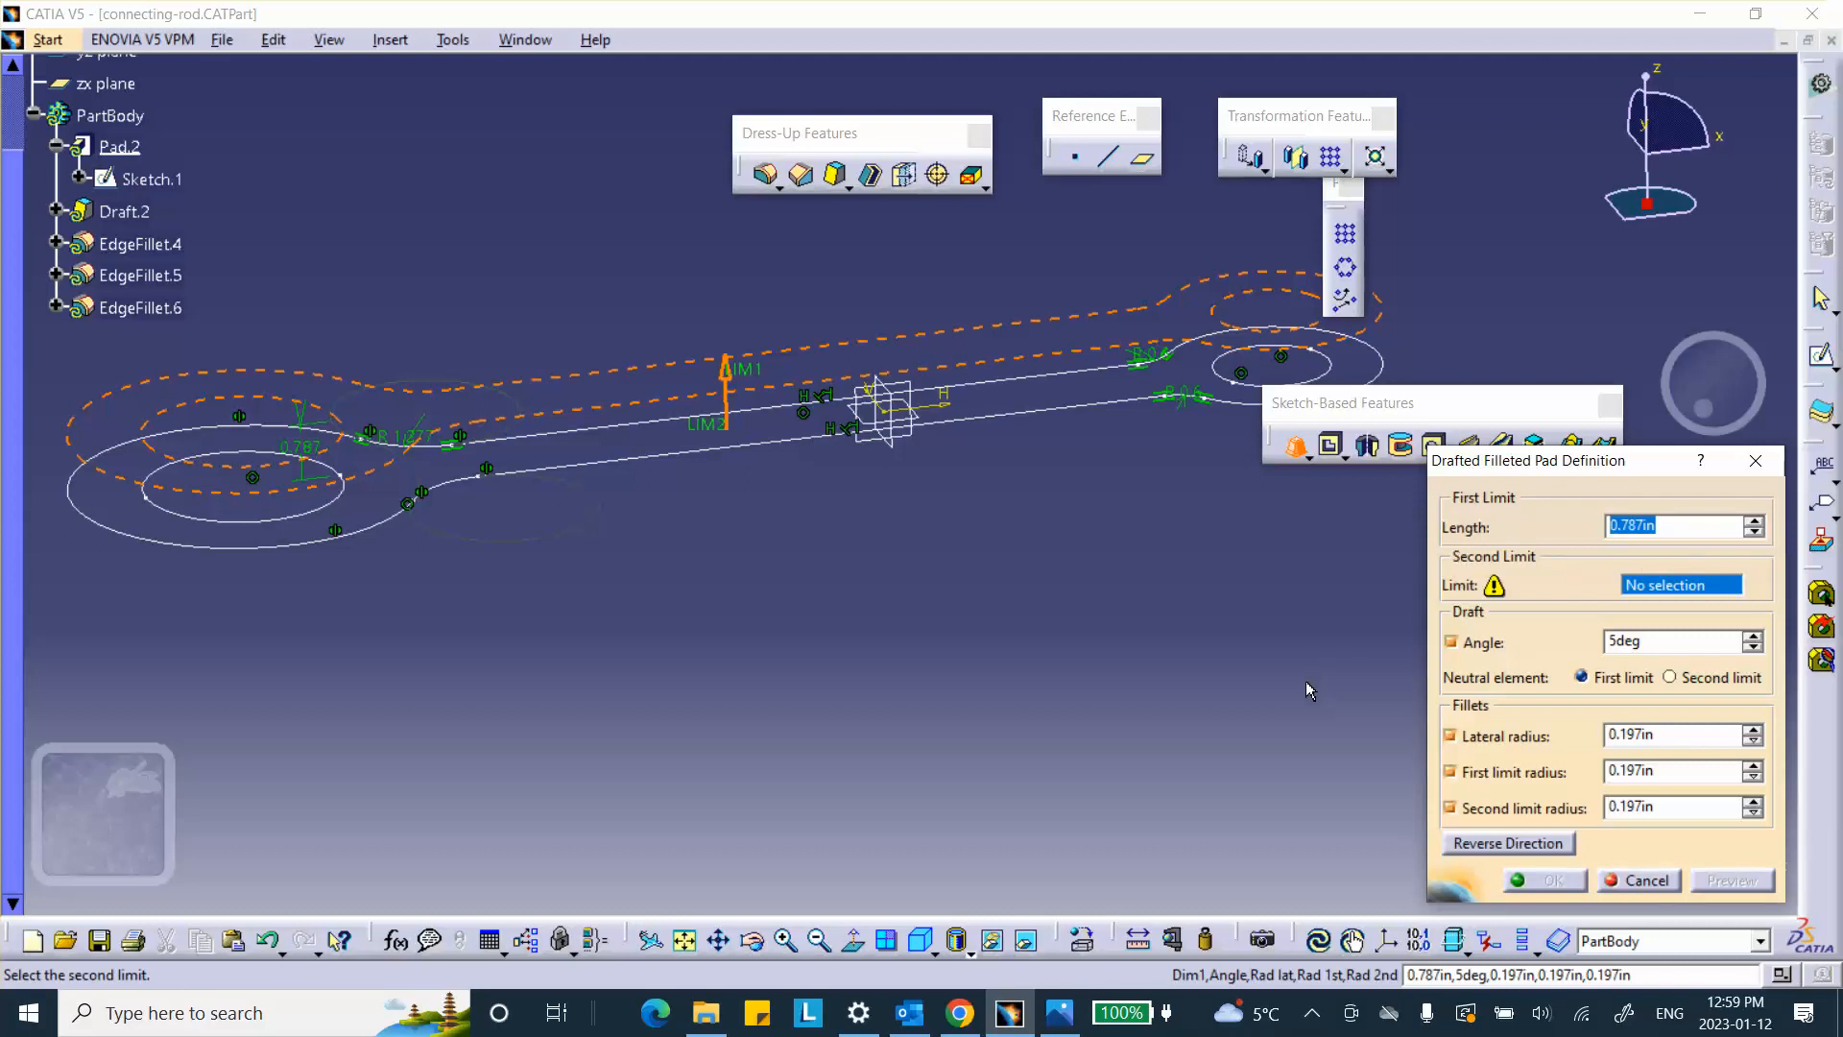
{"action": "type", "text": "1"}
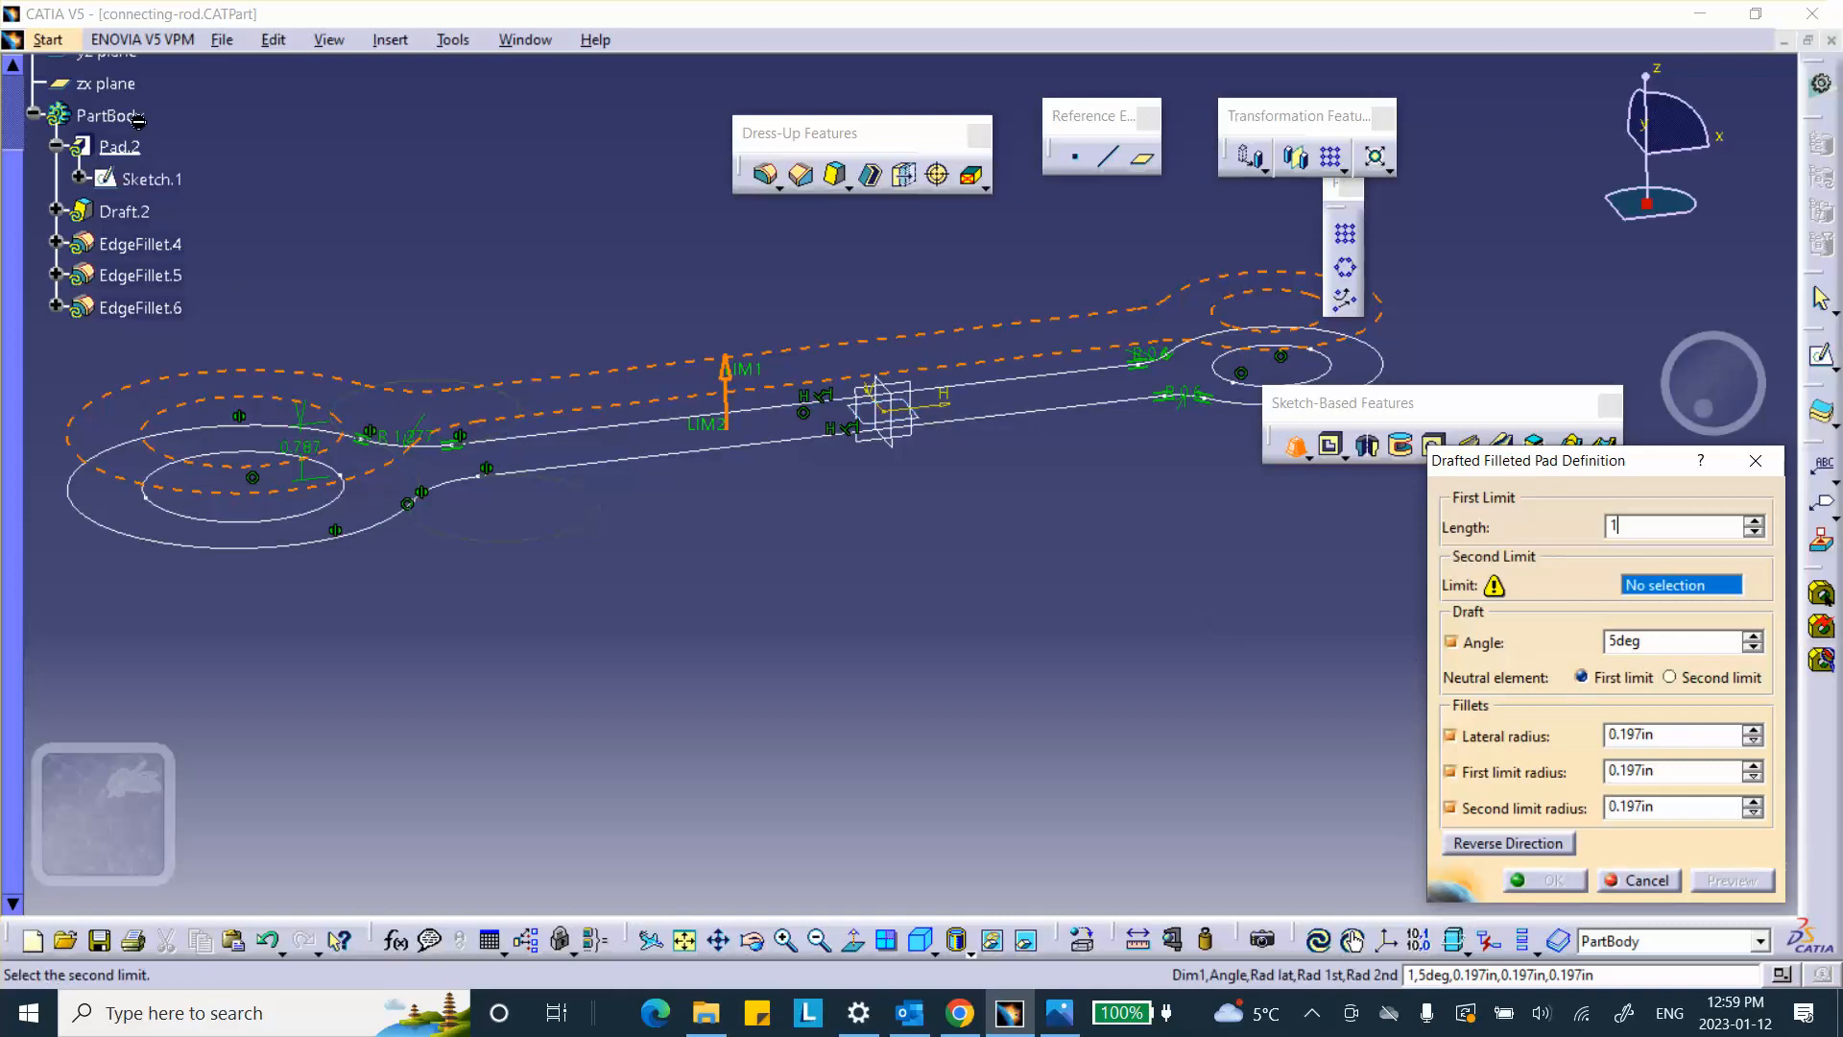
{"action": "scroll", "coordinate": [192, 192], "scroll_direction": "up", "scroll_amount": 3}
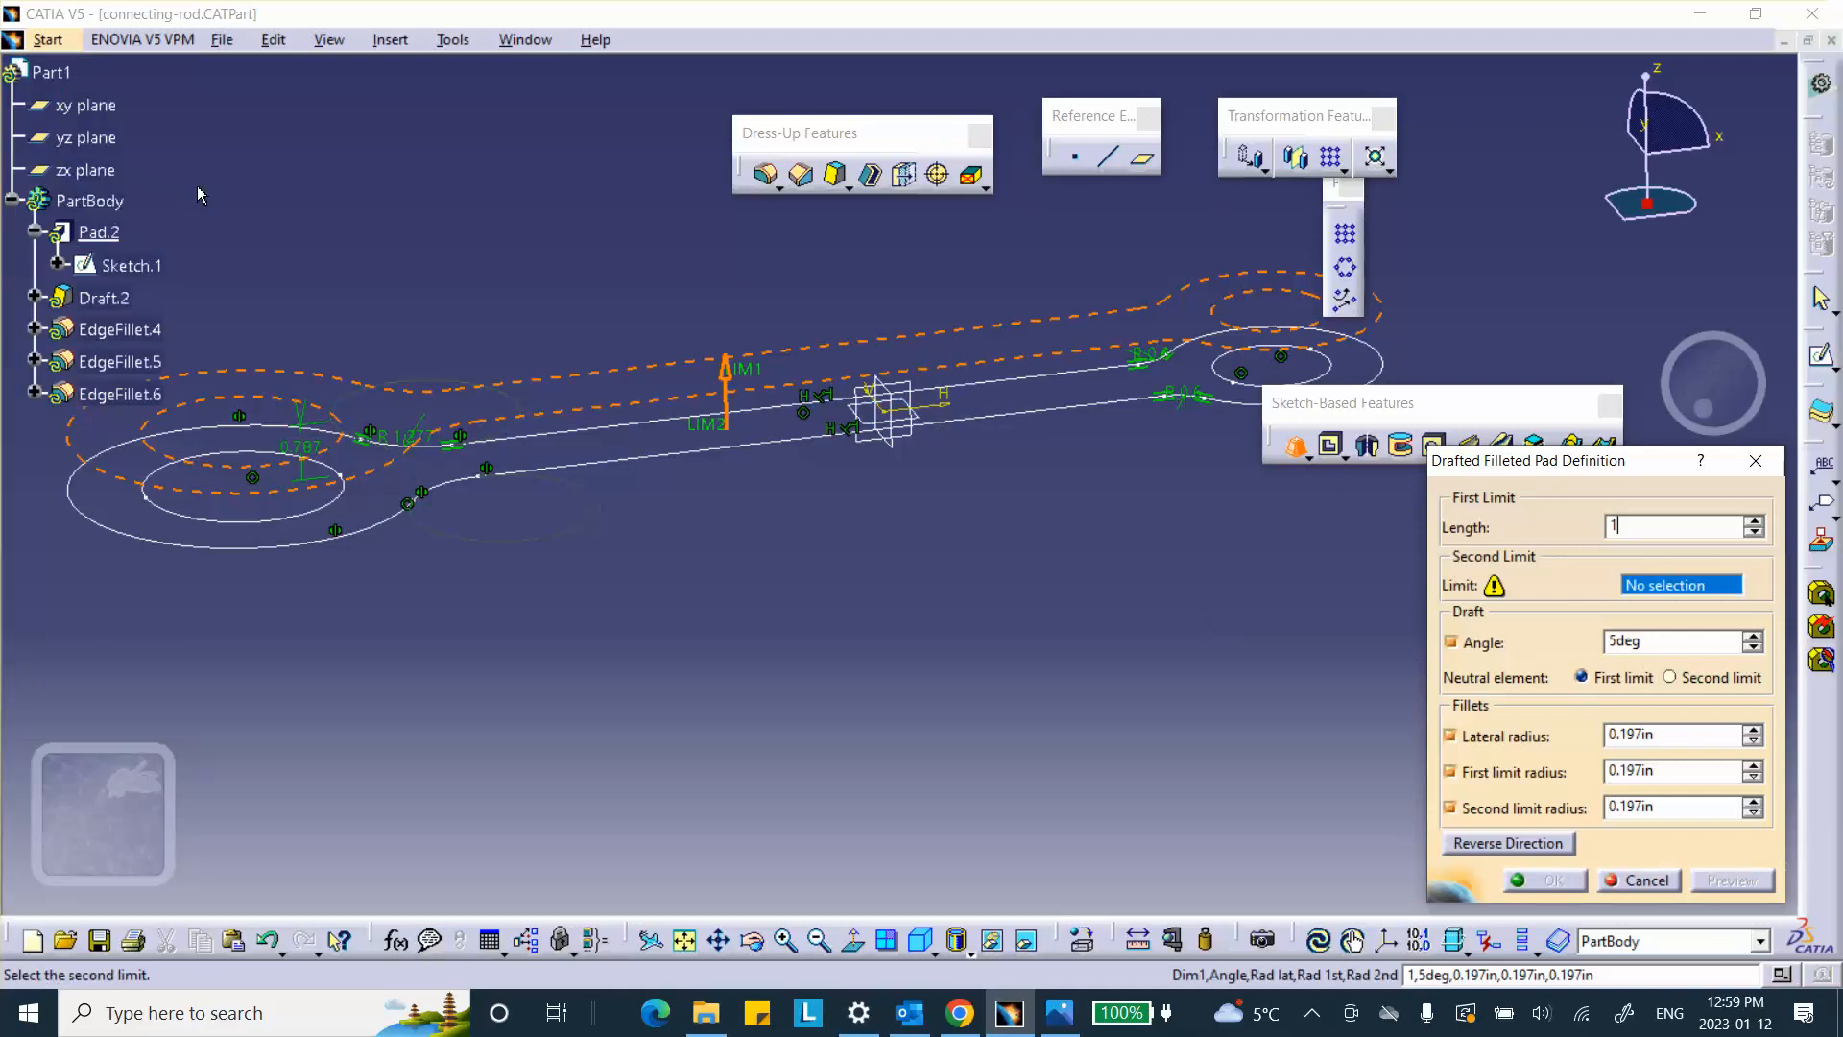
{"action": "left_click", "coordinate": [91, 108]}
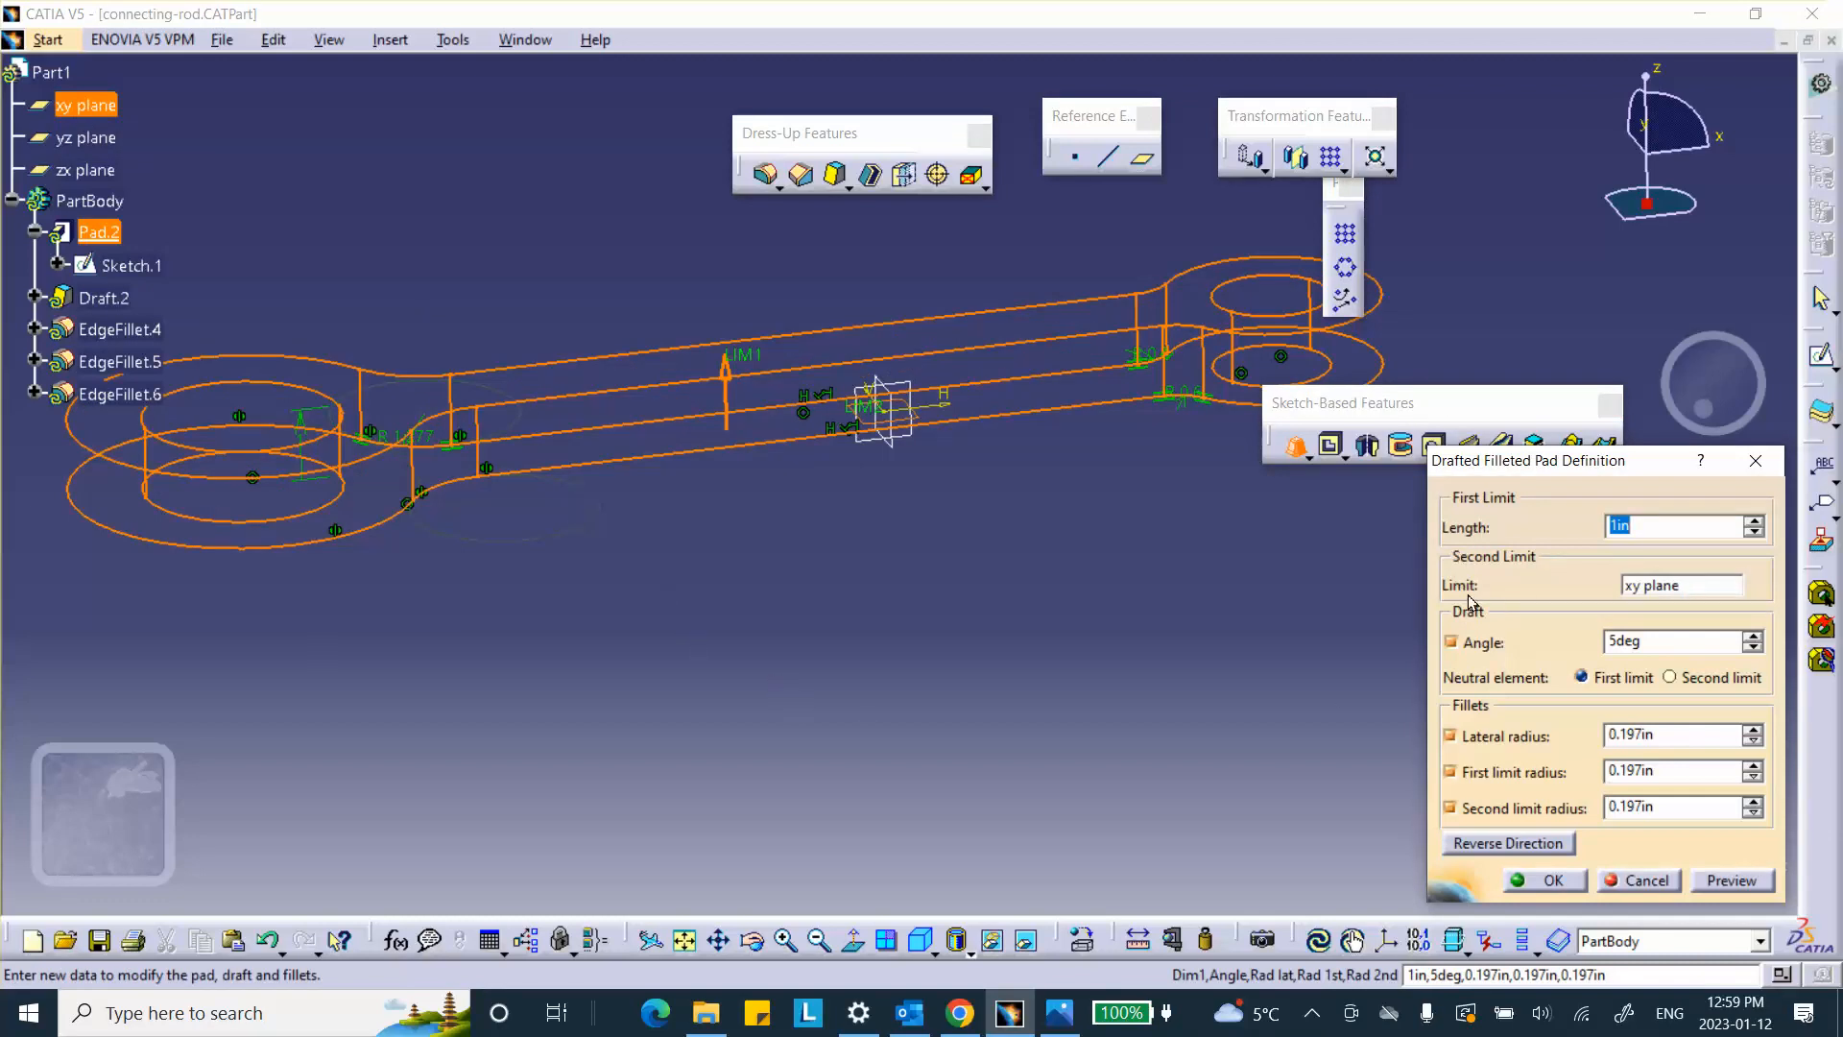
{"action": "middle_click_drag", "start_coordinate": [1187, 663], "coordinate": [1199, 599]}
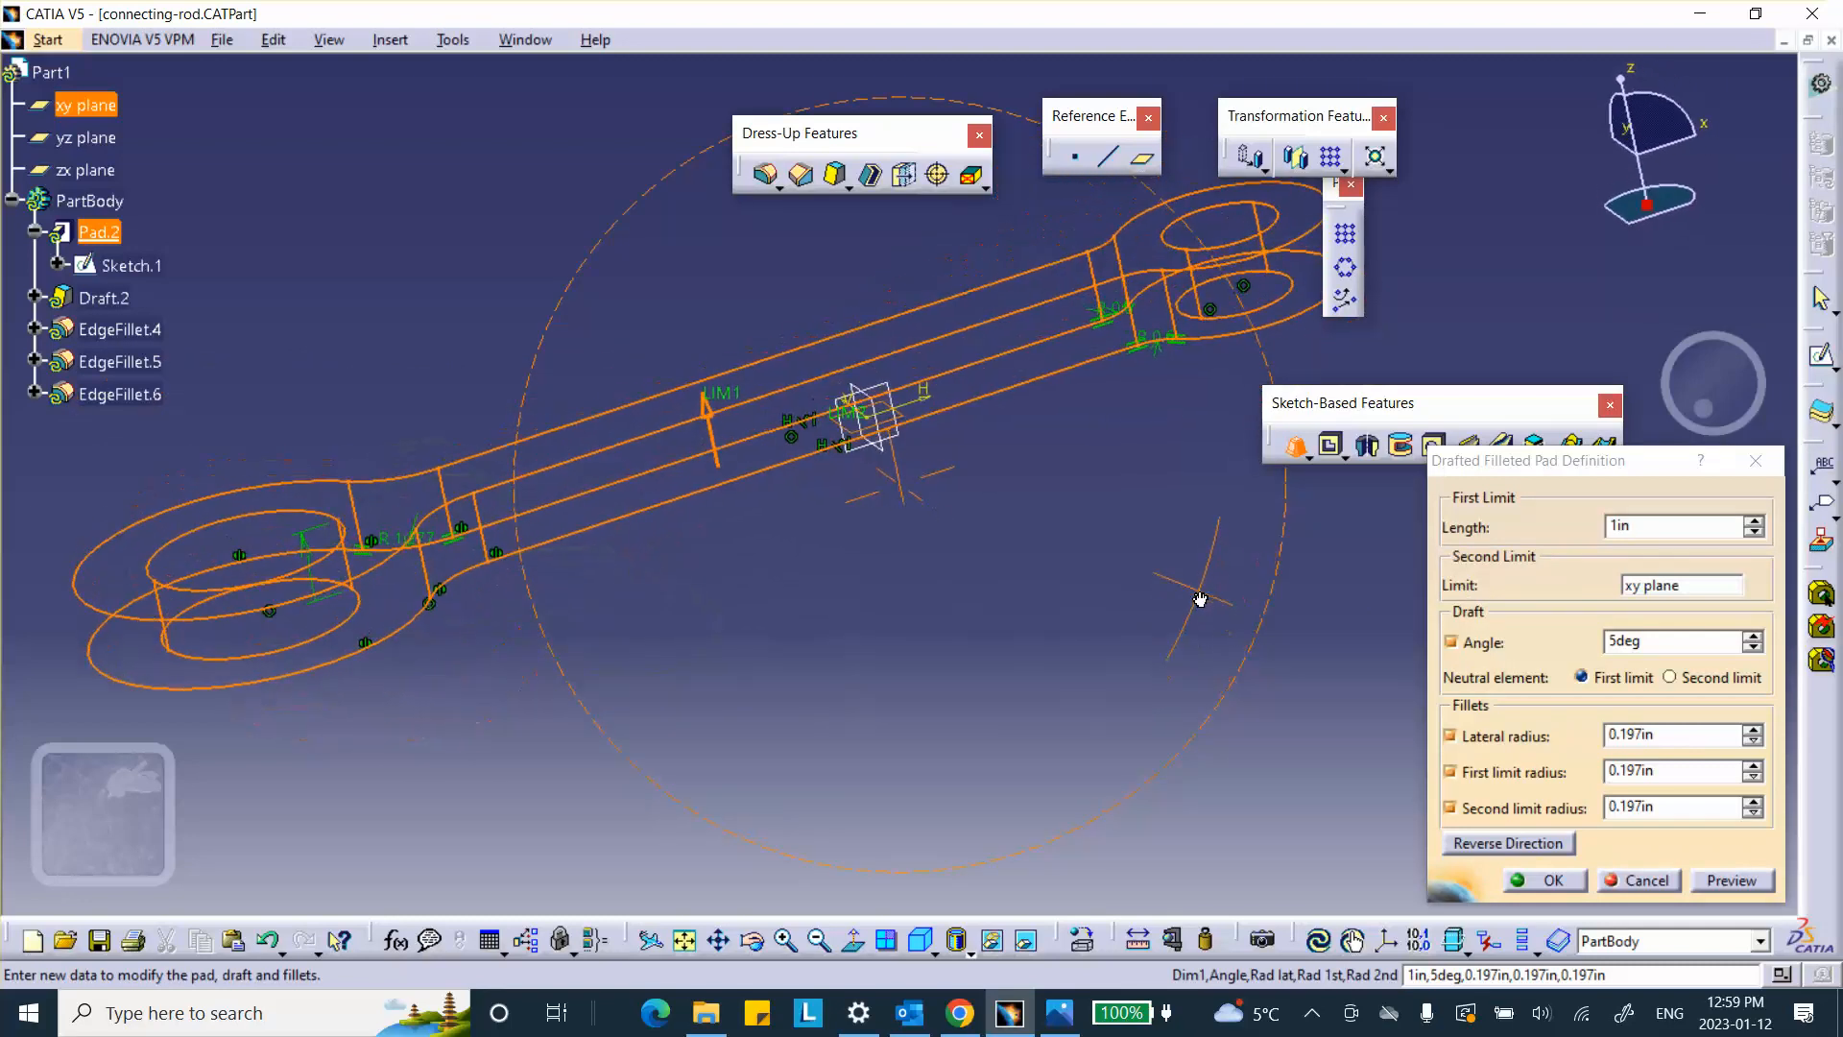
{"action": "left_click", "coordinate": [1646, 880]}
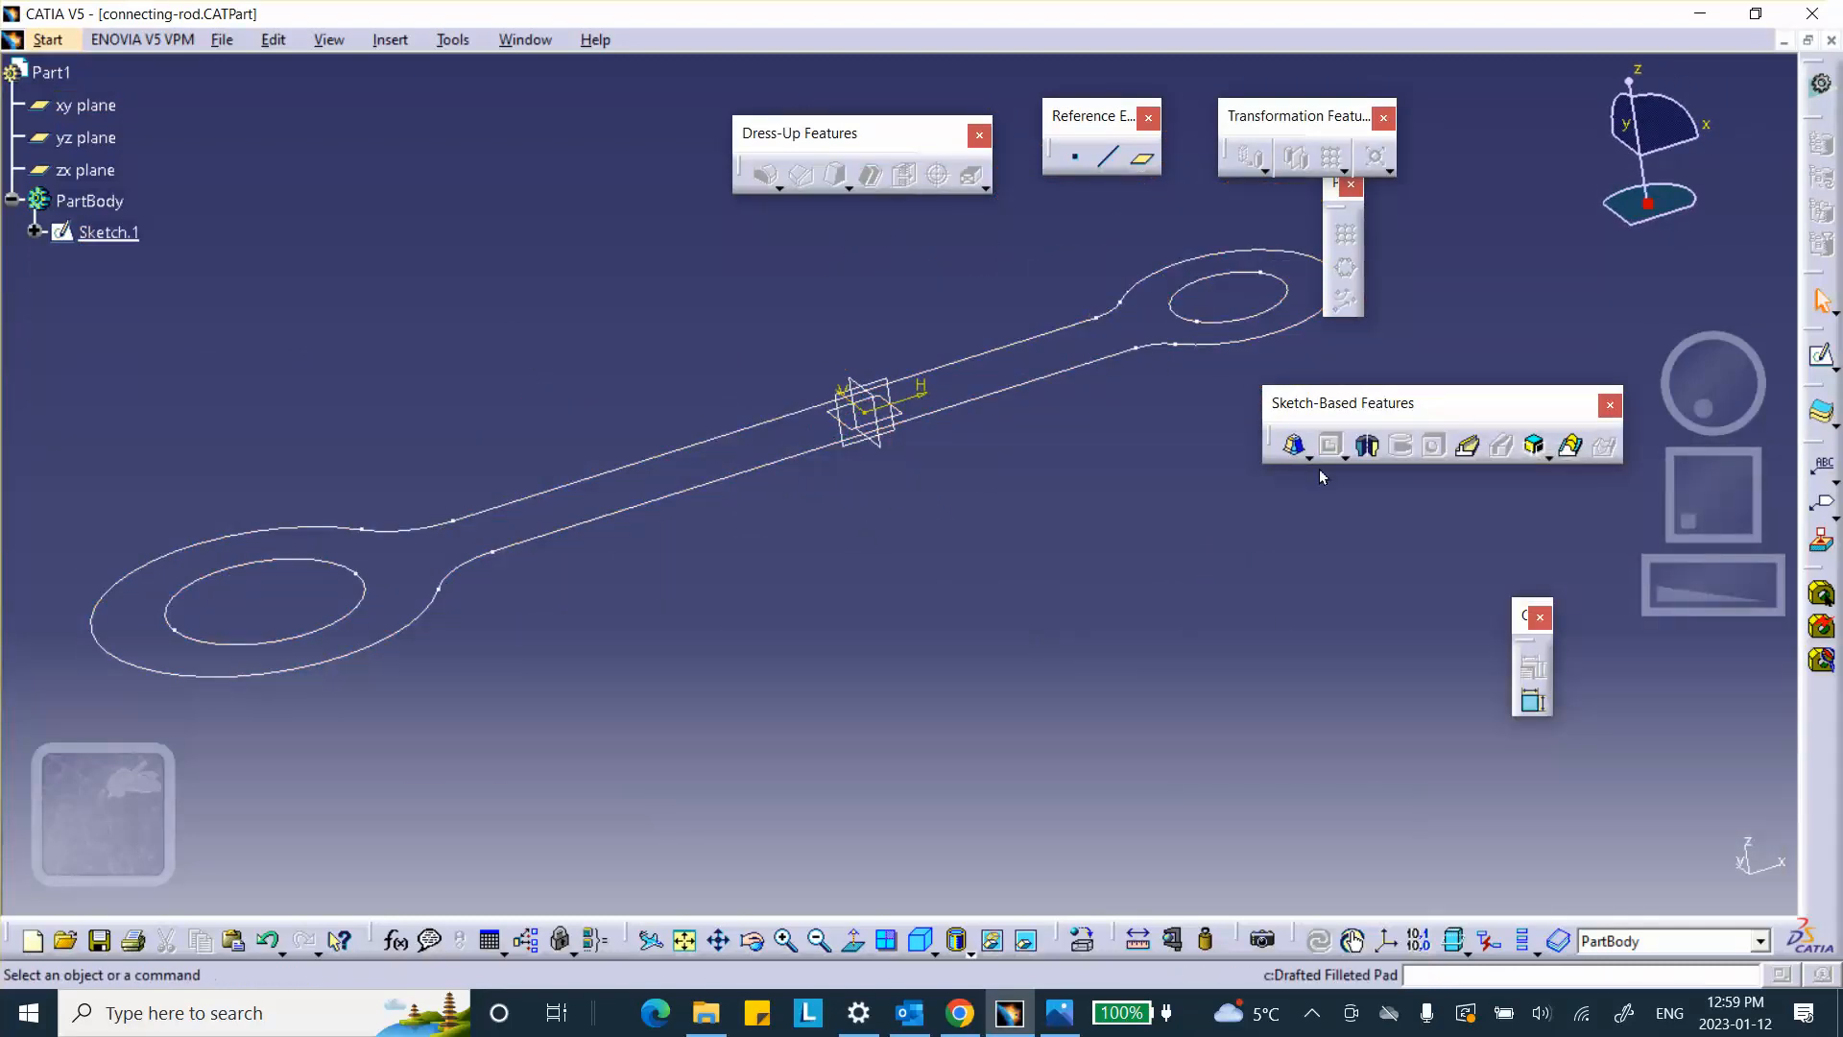
Step: Create a drafted filleted pad from the rod sketch: 1 in length, xy plane second limit as neutral element, 5 deg draft, 0.197 in fillets
{"action": "left_click", "coordinate": [1296, 449]}
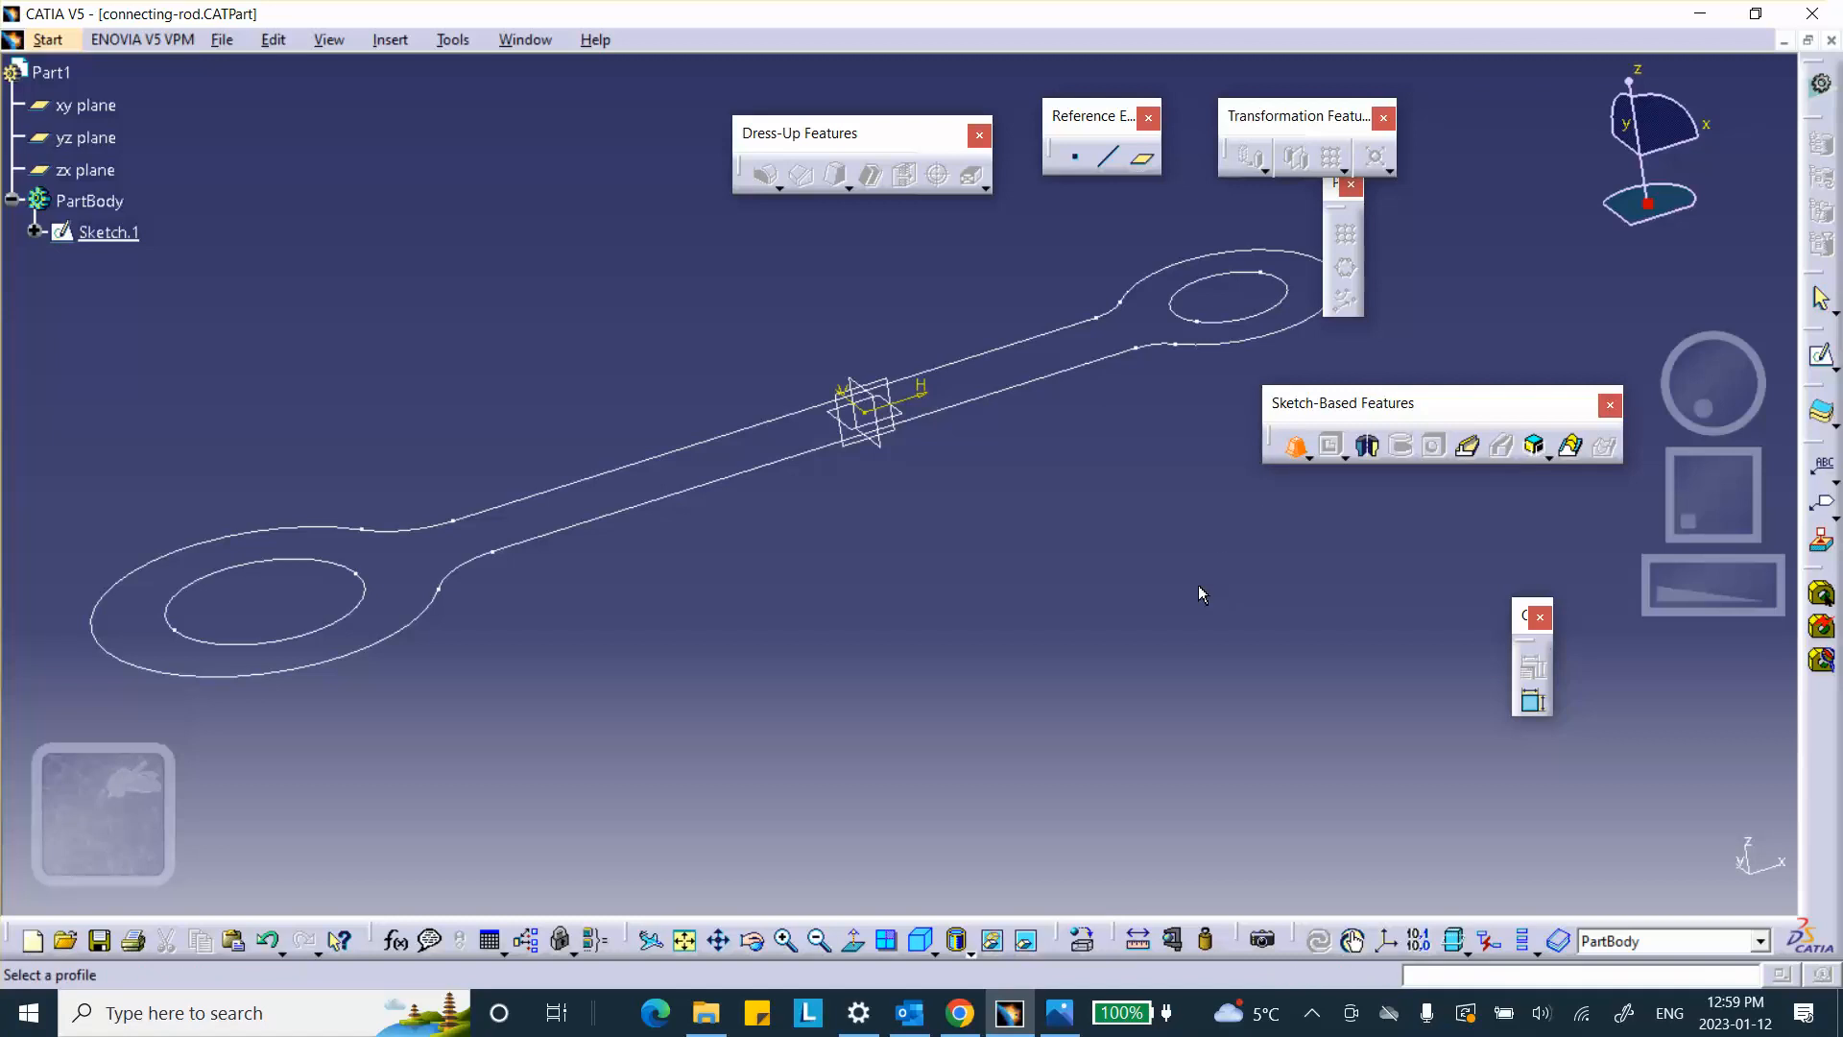
{"action": "left_click", "coordinate": [758, 477]}
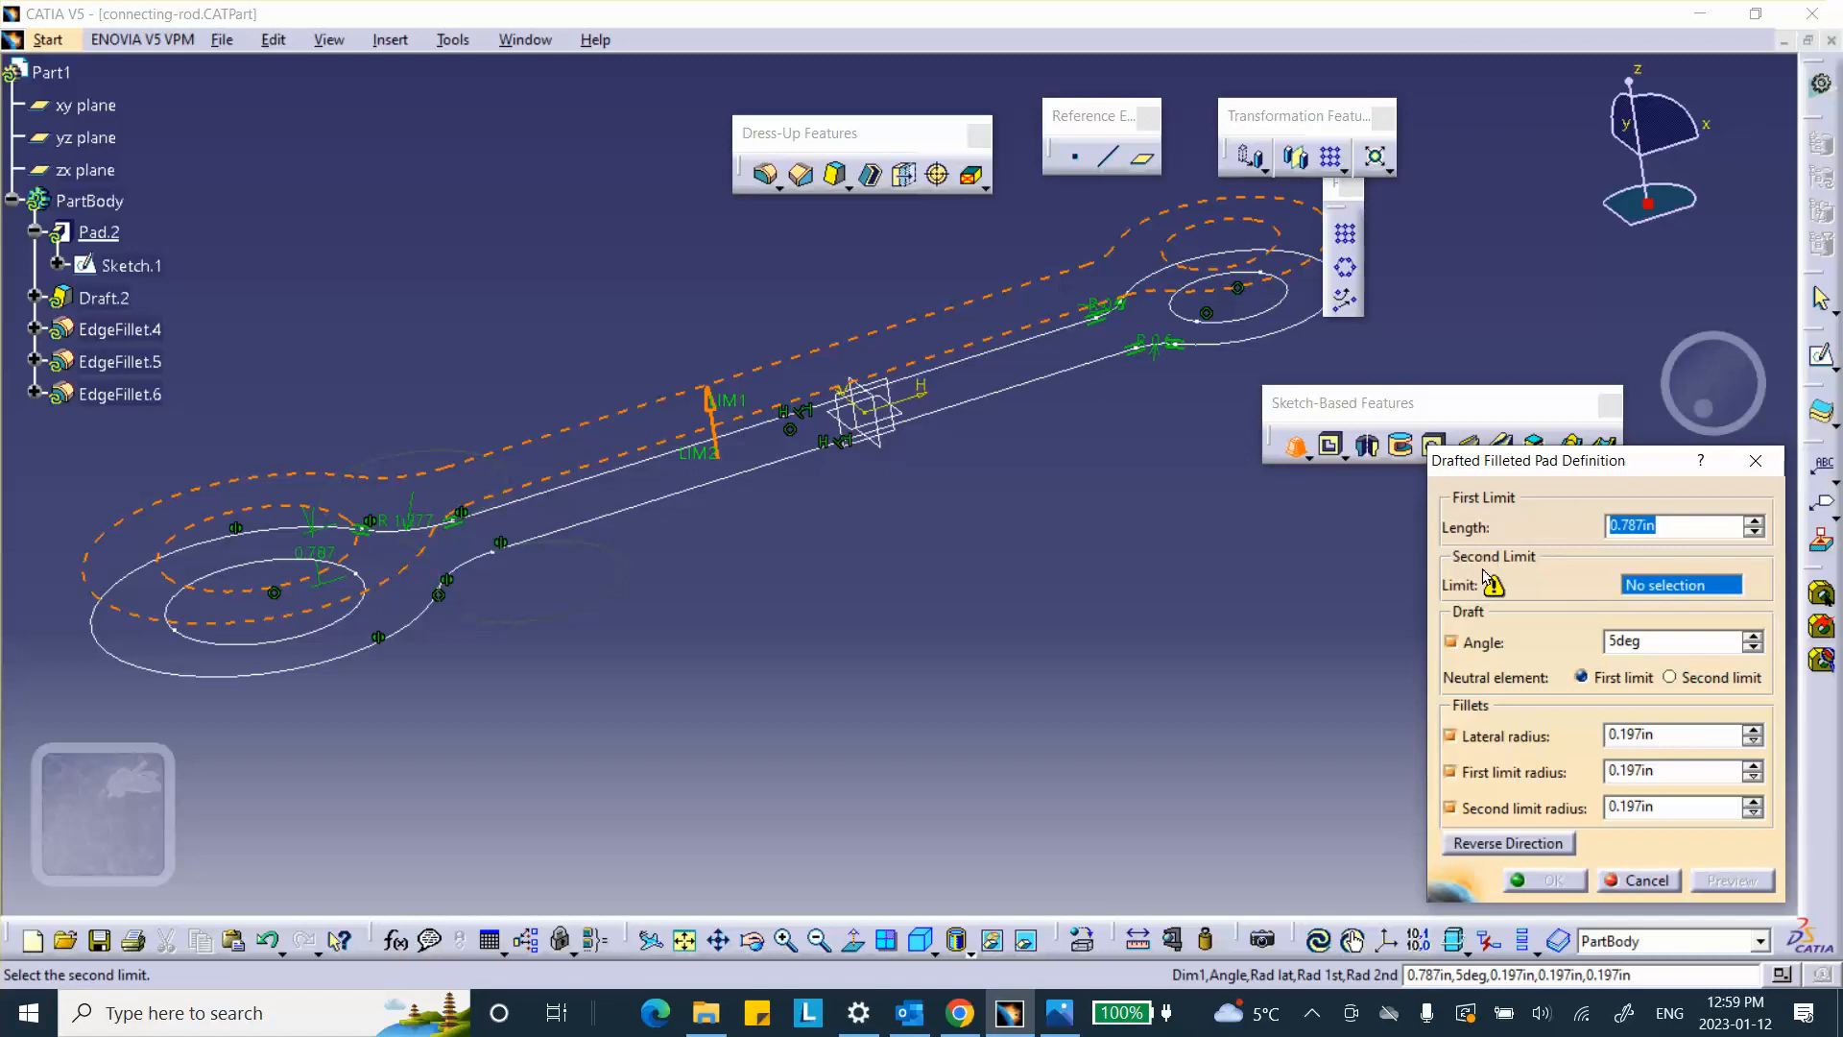
{"action": "type", "text": "1"}
{"action": "key", "text": "Return"}
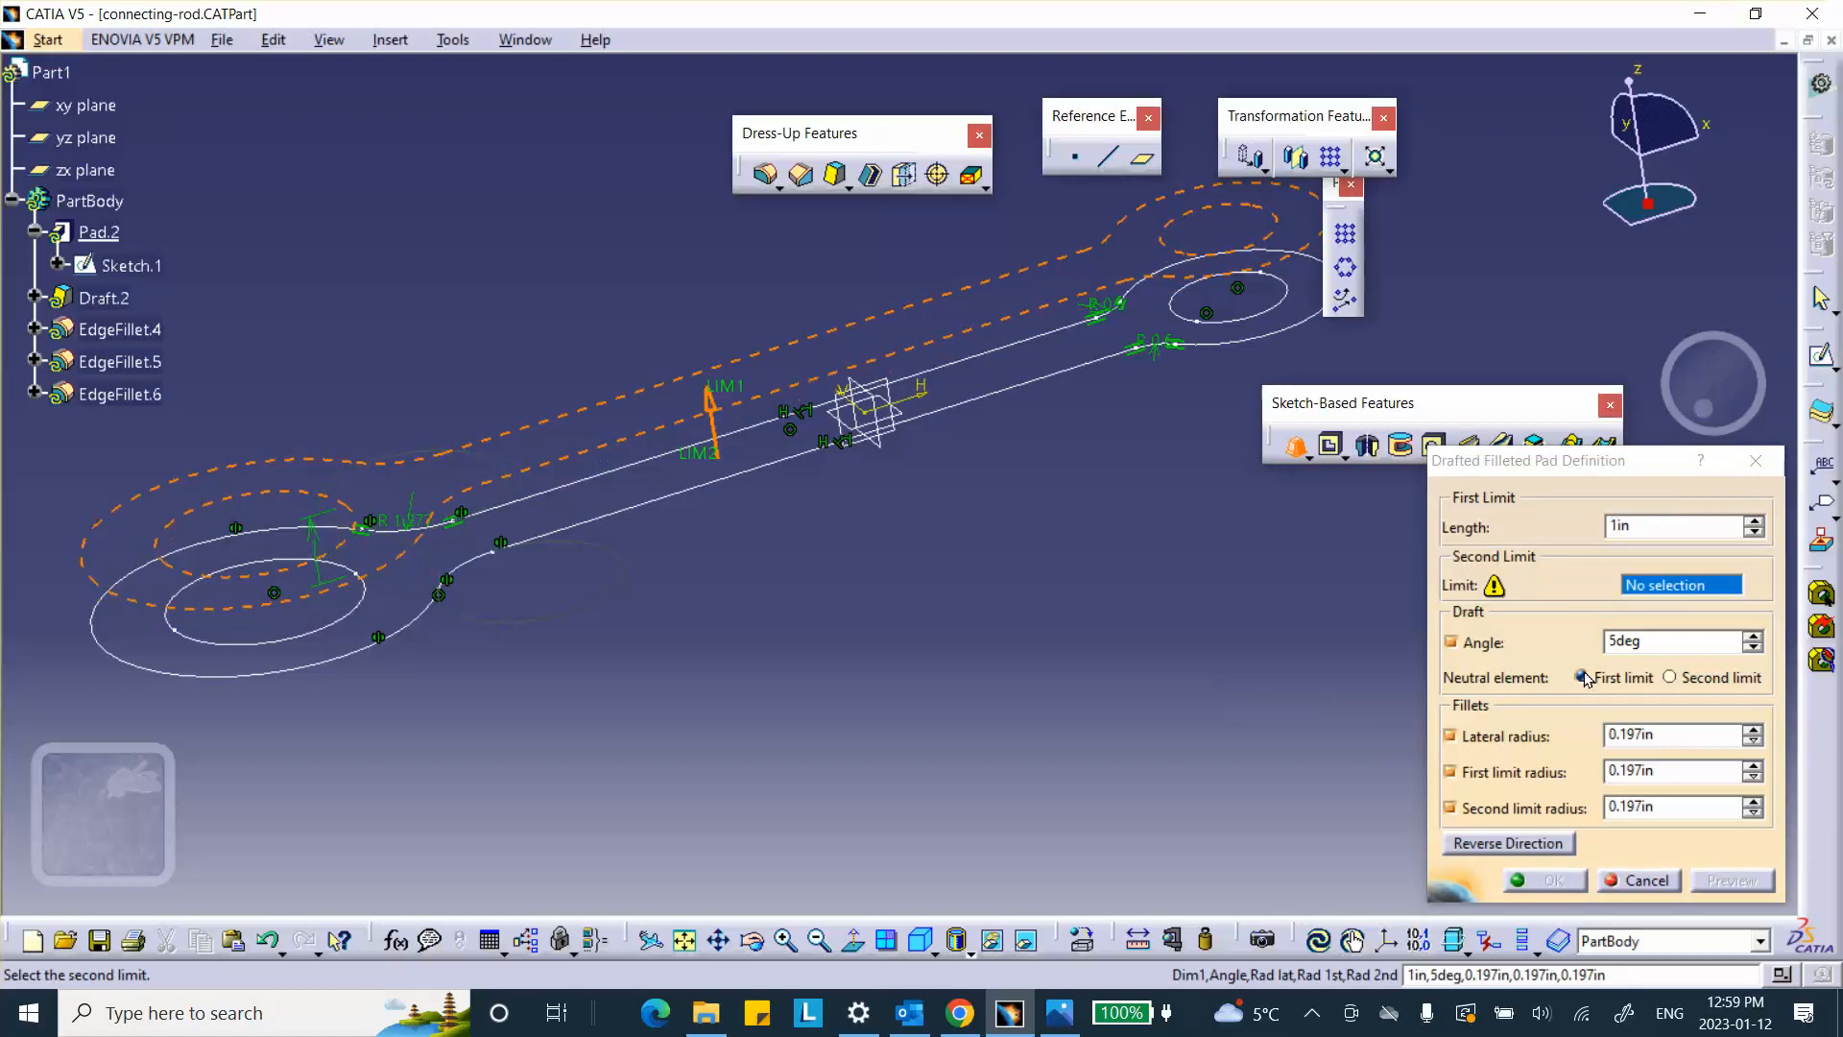
{"action": "left_click", "coordinate": [1644, 639]}
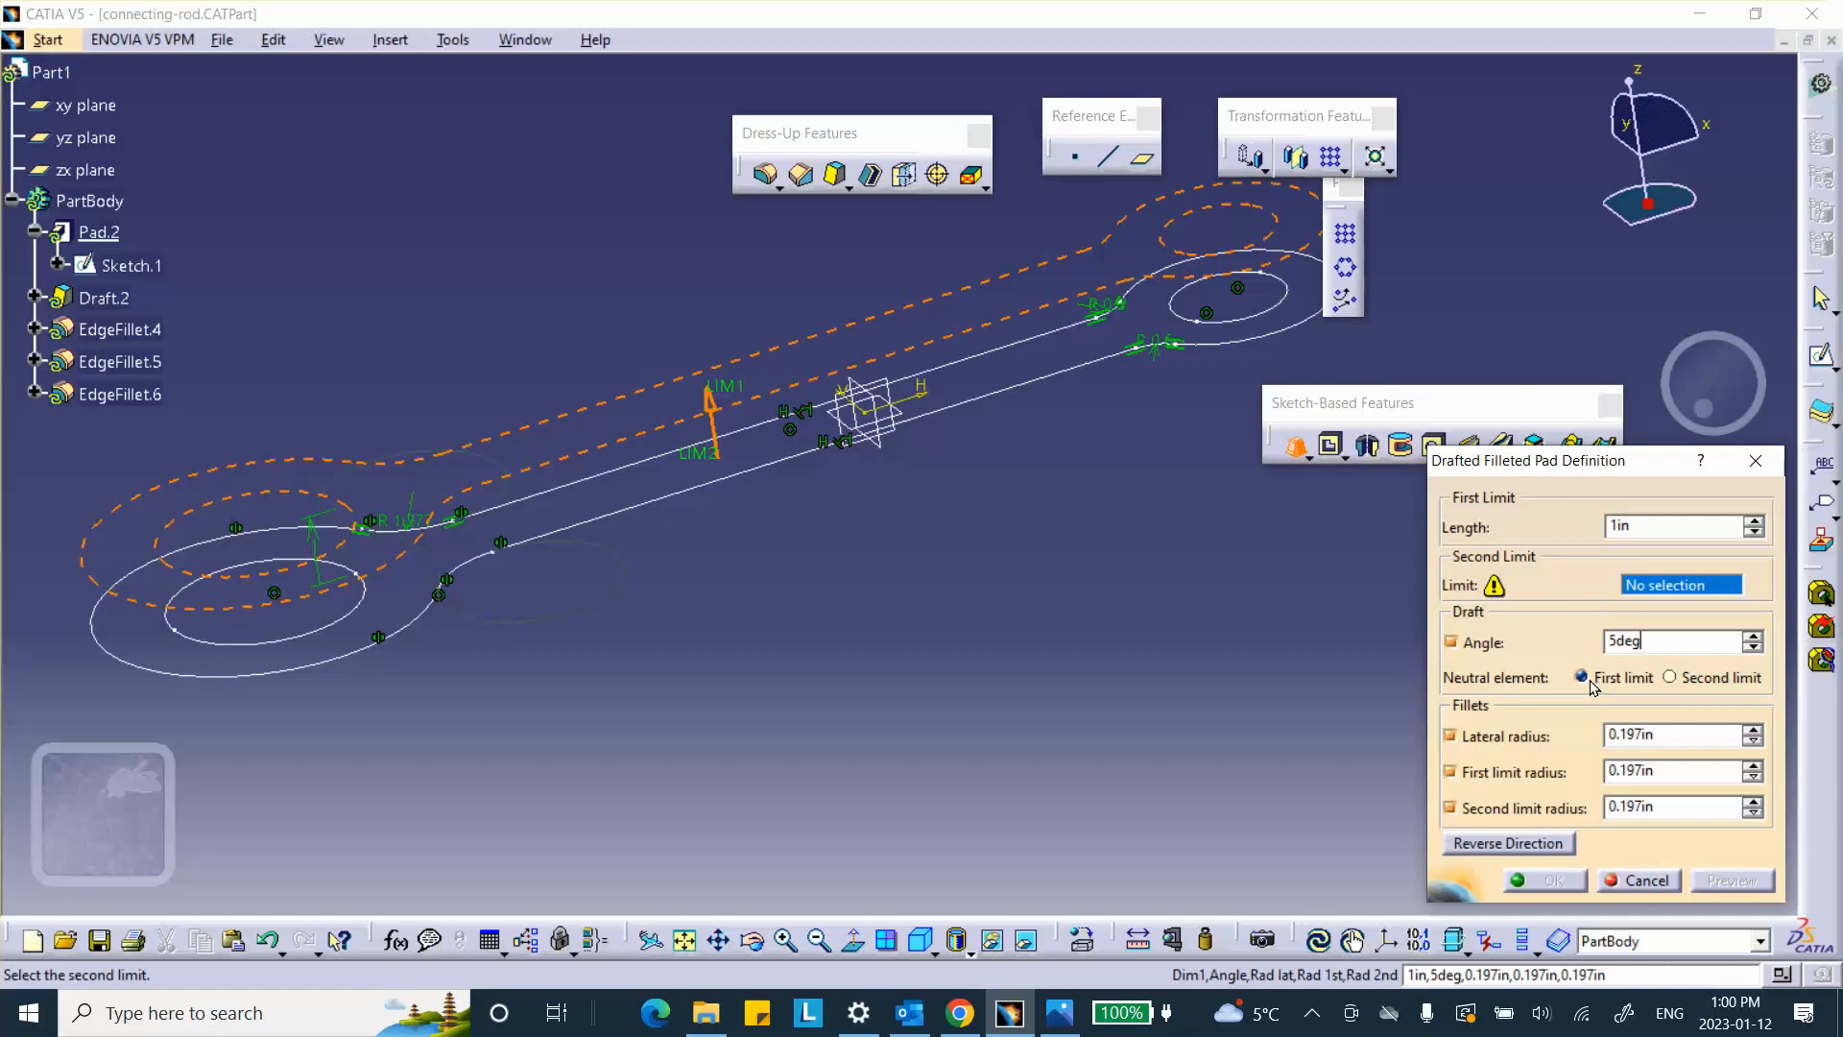
{"action": "left_click", "coordinate": [1674, 683]}
{"action": "left_click", "coordinate": [911, 418]}
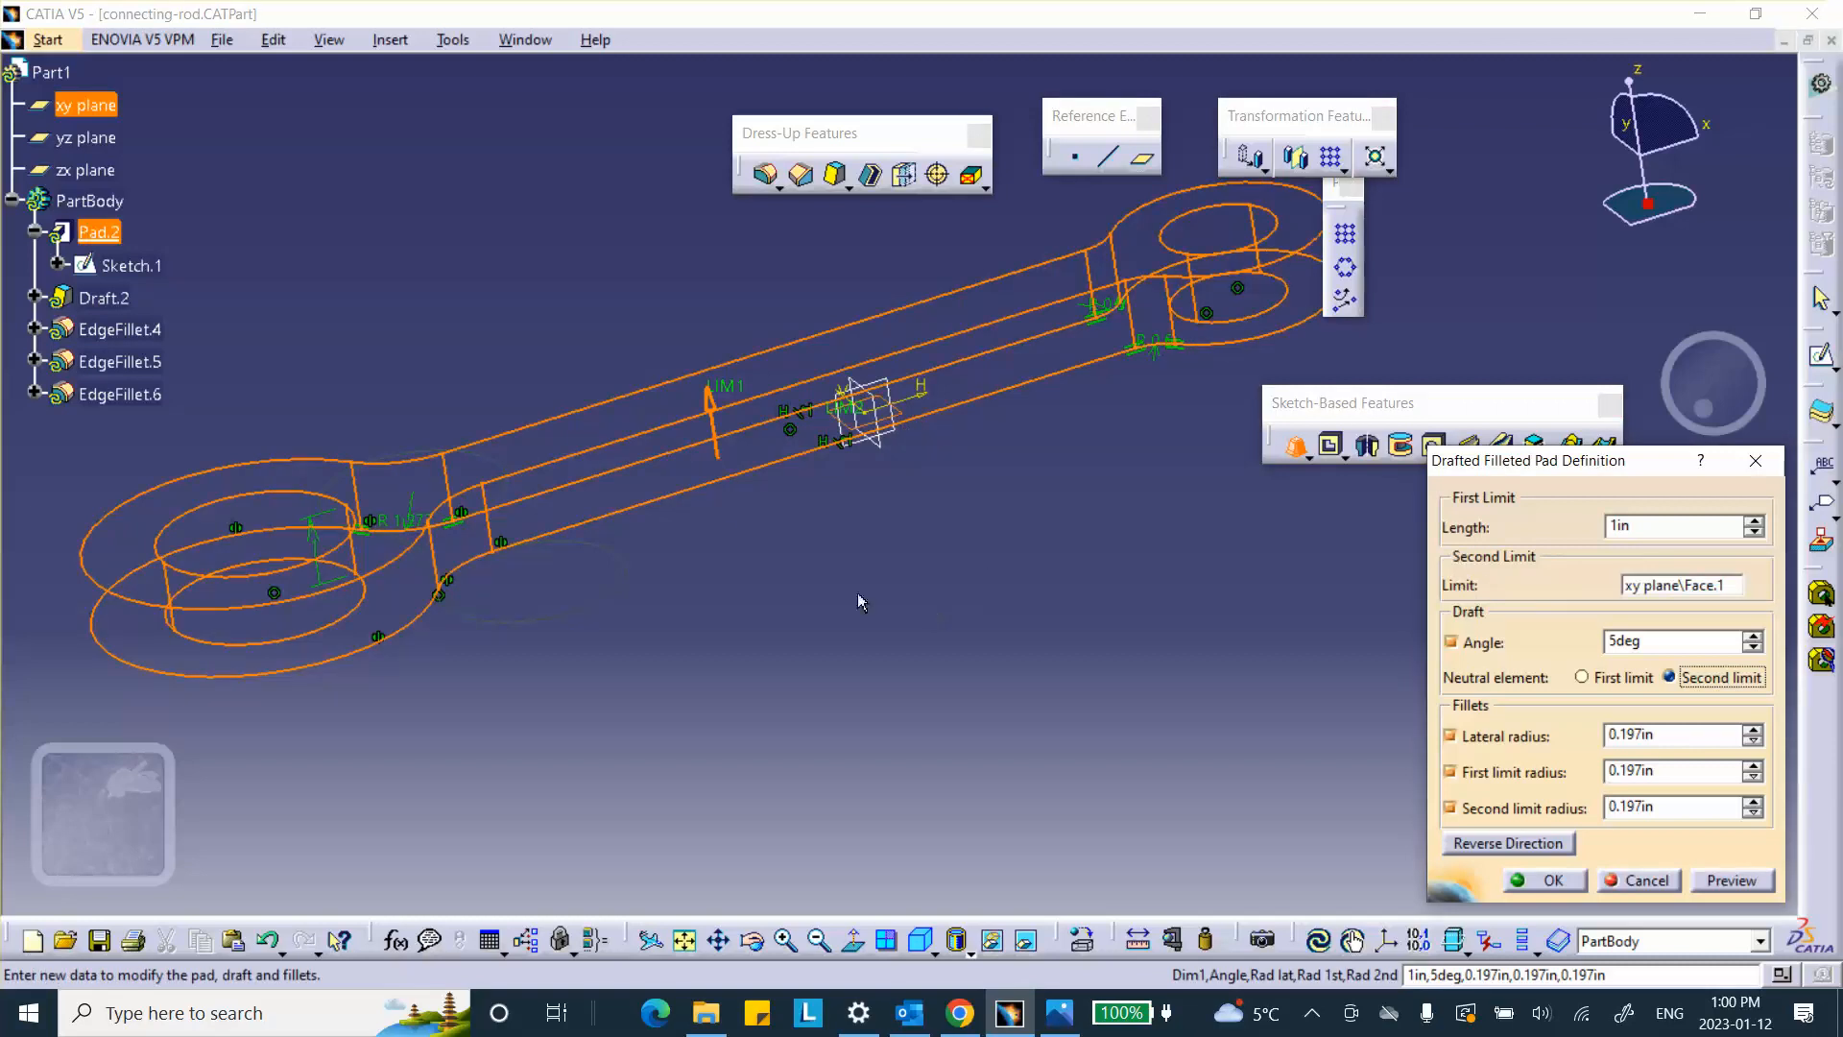
{"action": "middle_click_drag", "start_coordinate": [860, 602], "coordinate": [1098, 511]}
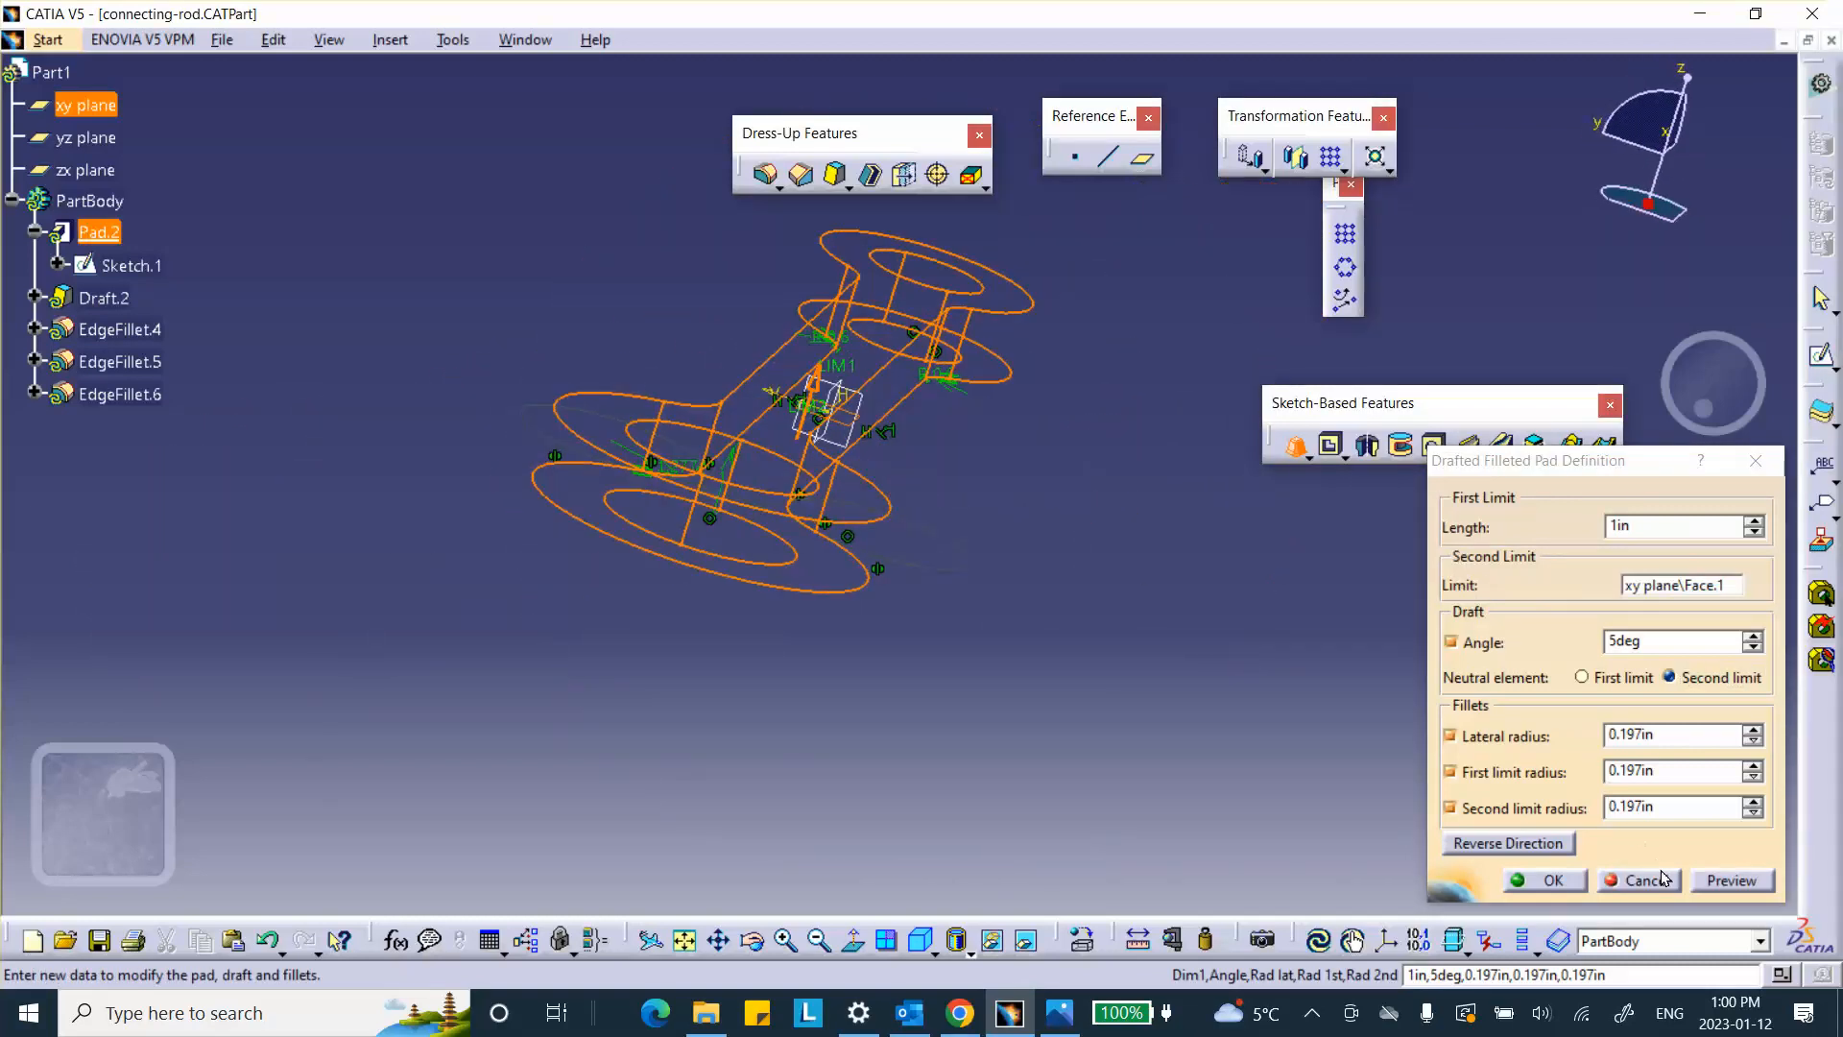
{"action": "left_click", "coordinate": [1723, 880]}
{"action": "mouse_move", "coordinate": [1045, 551]}
{"action": "middle_mouse_down"}
{"action": "mouse_move", "coordinate": [1091, 489]}
{"action": "mouse_move", "coordinate": [1015, 517]}
{"action": "middle_mouse_up"}
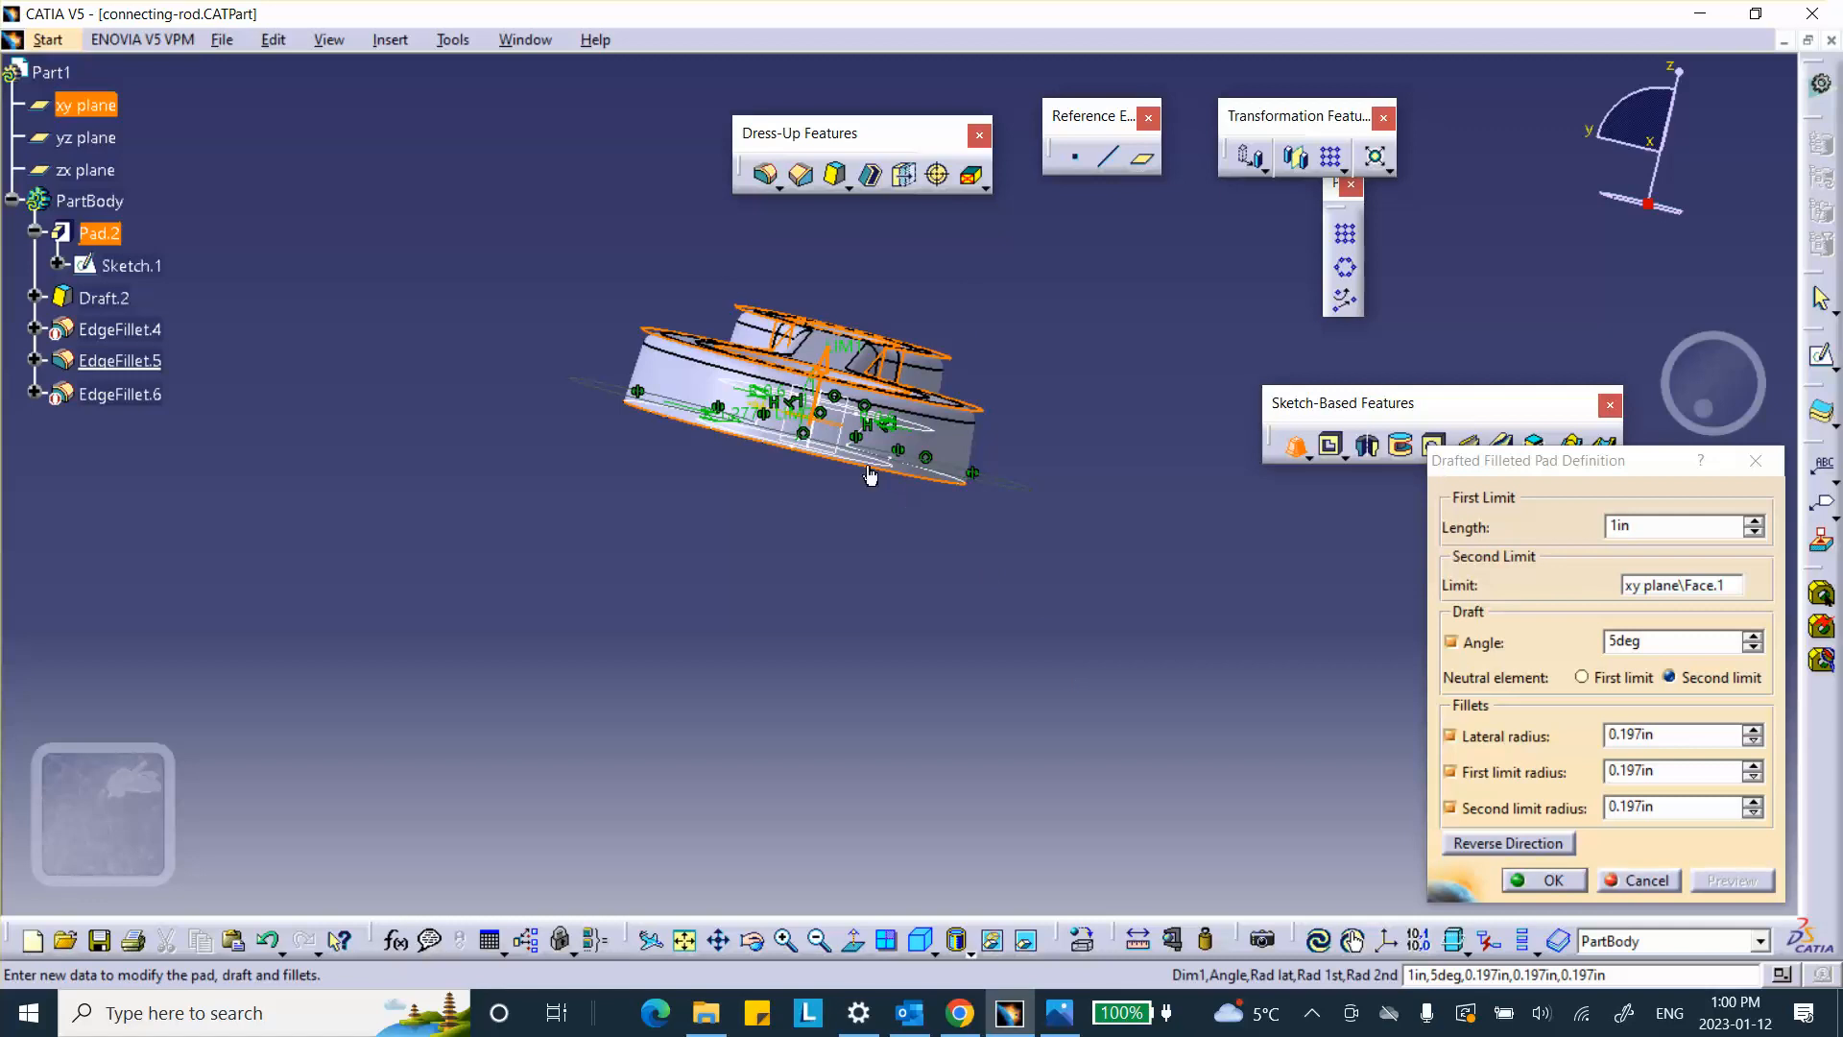
{"action": "middle_click_drag", "start_coordinate": [869, 475], "coordinate": [926, 521]}
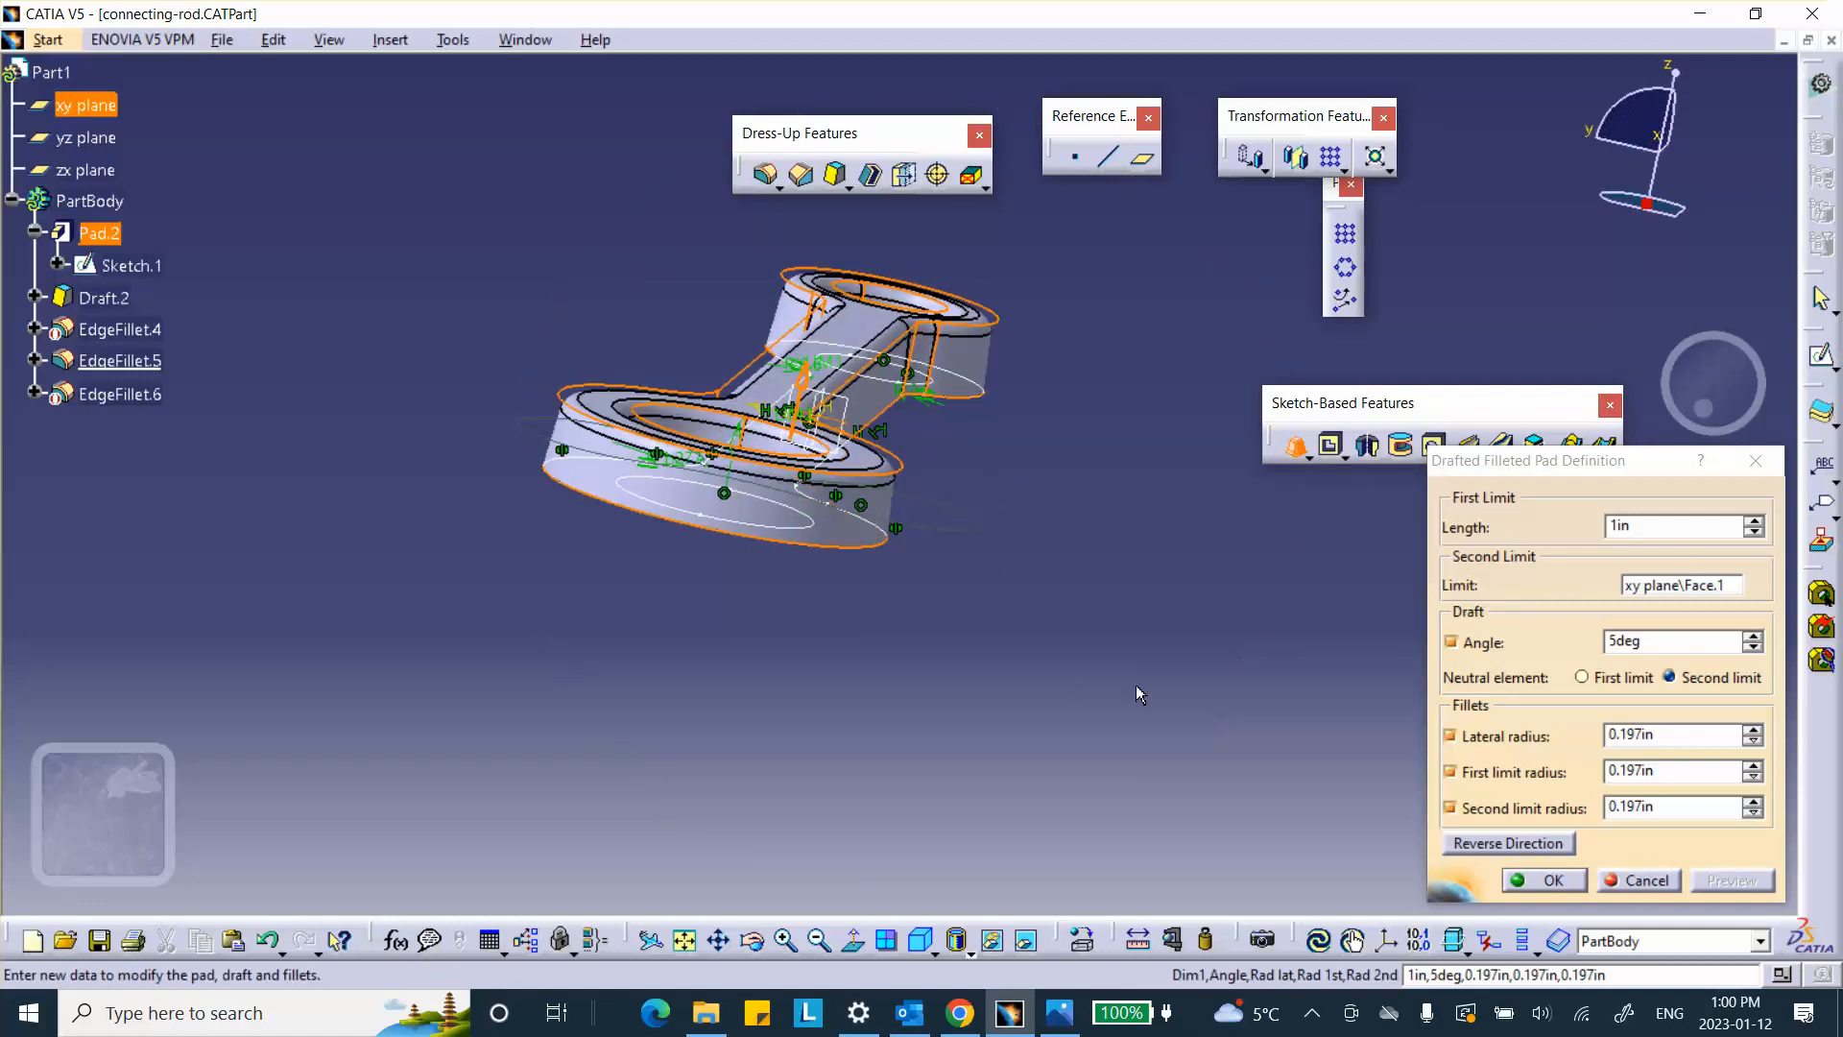
{"action": "left_click", "coordinate": [1552, 882]}
{"action": "middle_click_drag", "start_coordinate": [1164, 716], "coordinate": [1015, 395]}
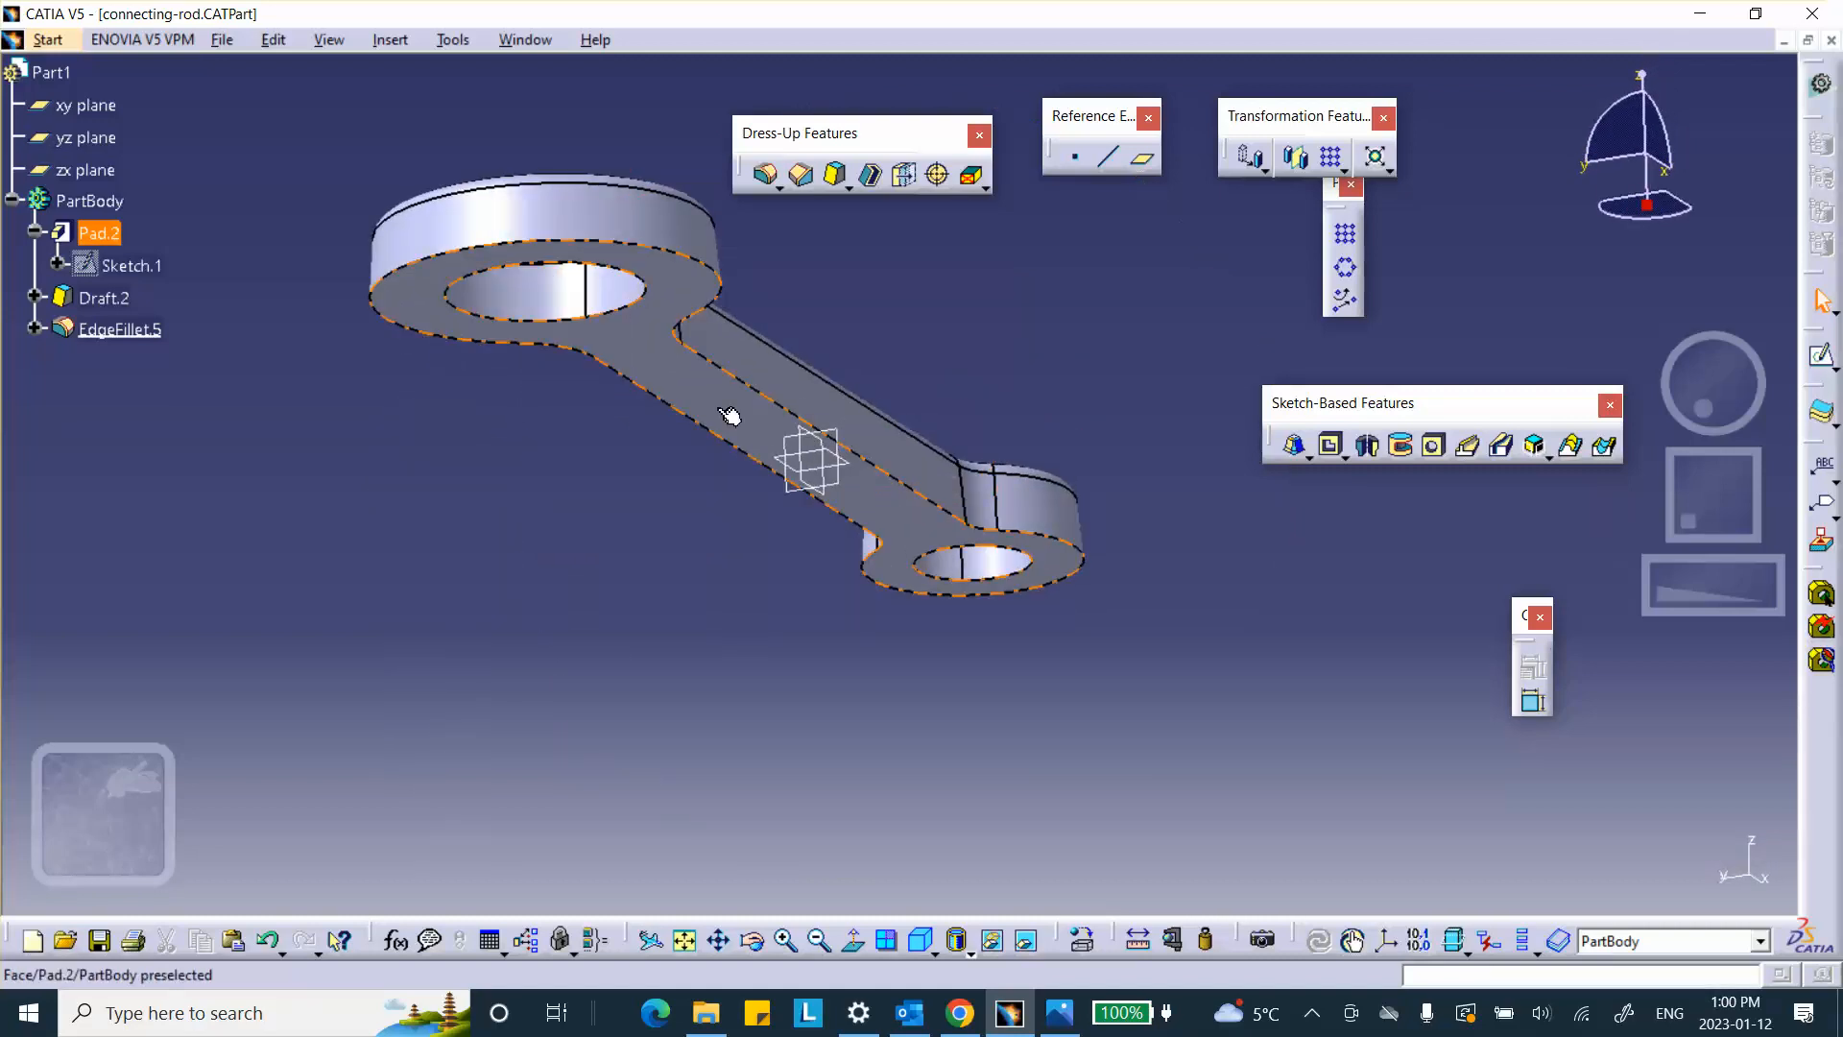
{"action": "left_click", "coordinate": [1295, 156]}
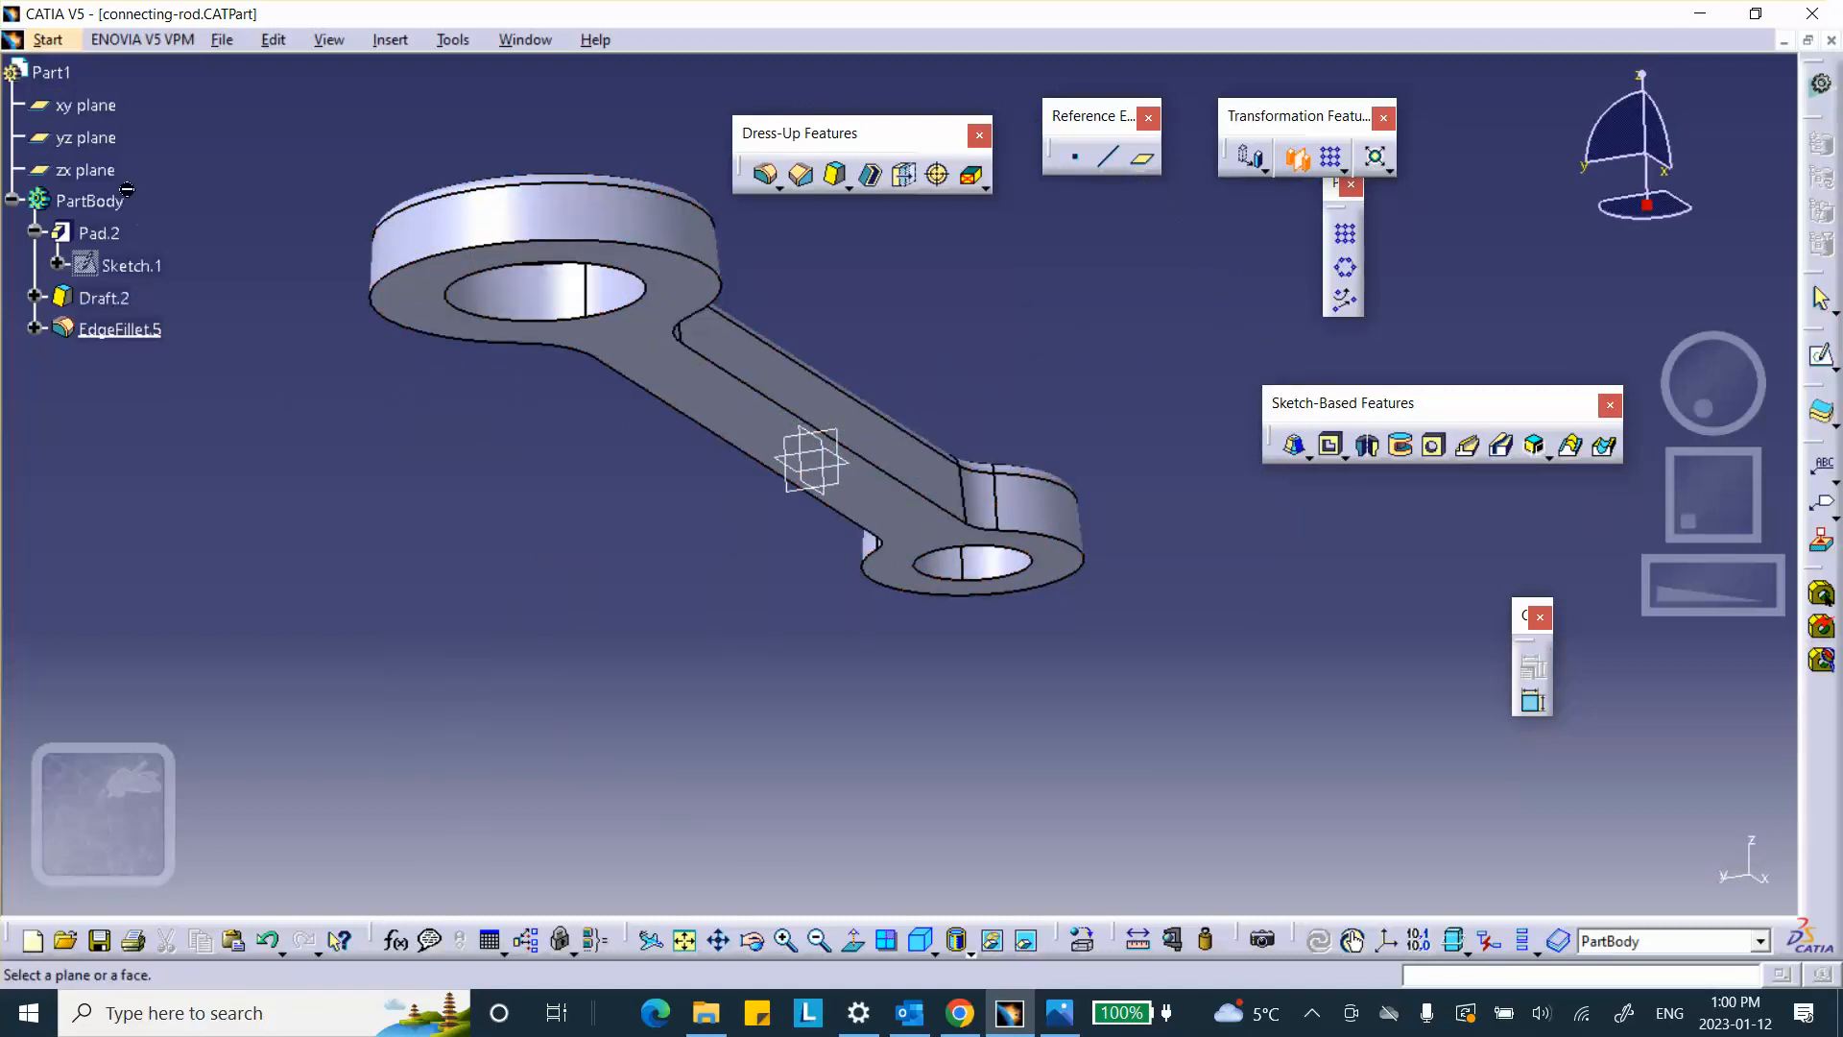
{"action": "left_click", "coordinate": [85, 105]}
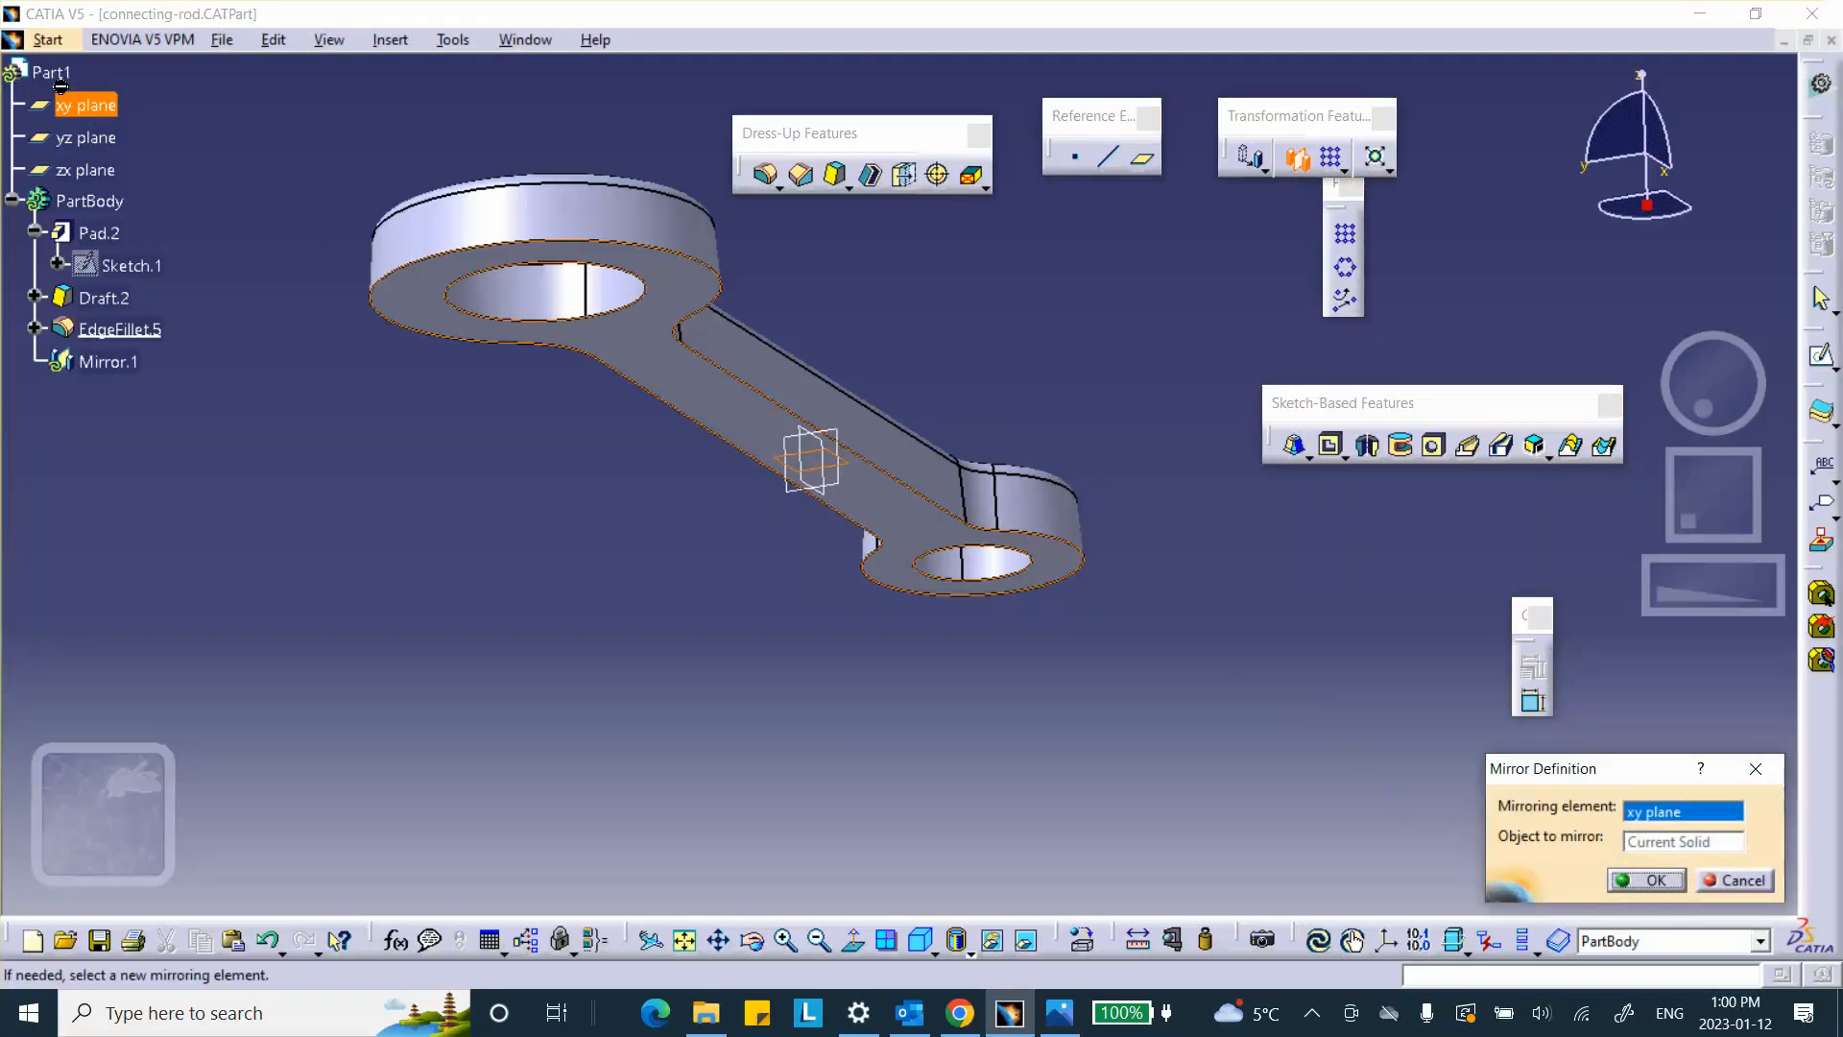
{"action": "left_click", "coordinate": [1749, 881]}
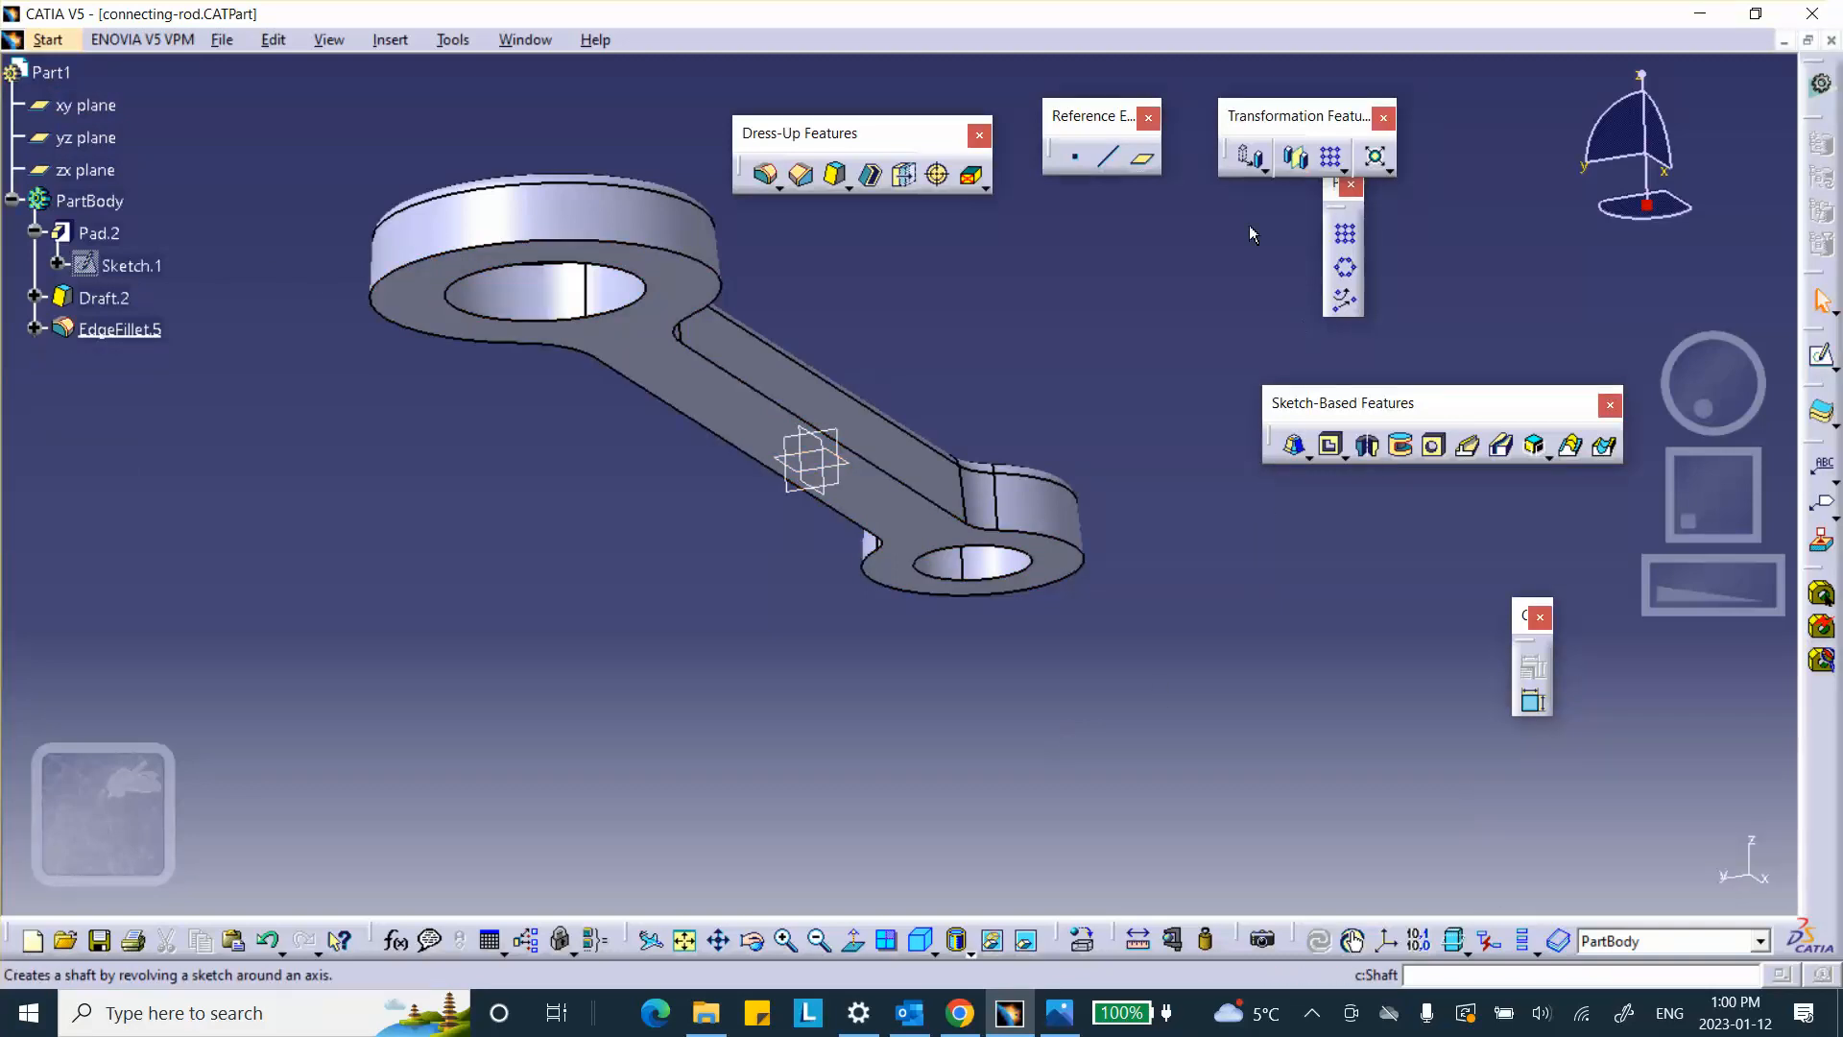
Step: Mirror the current solid about the pad's flat underside face
{"action": "left_click", "coordinate": [1295, 159]}
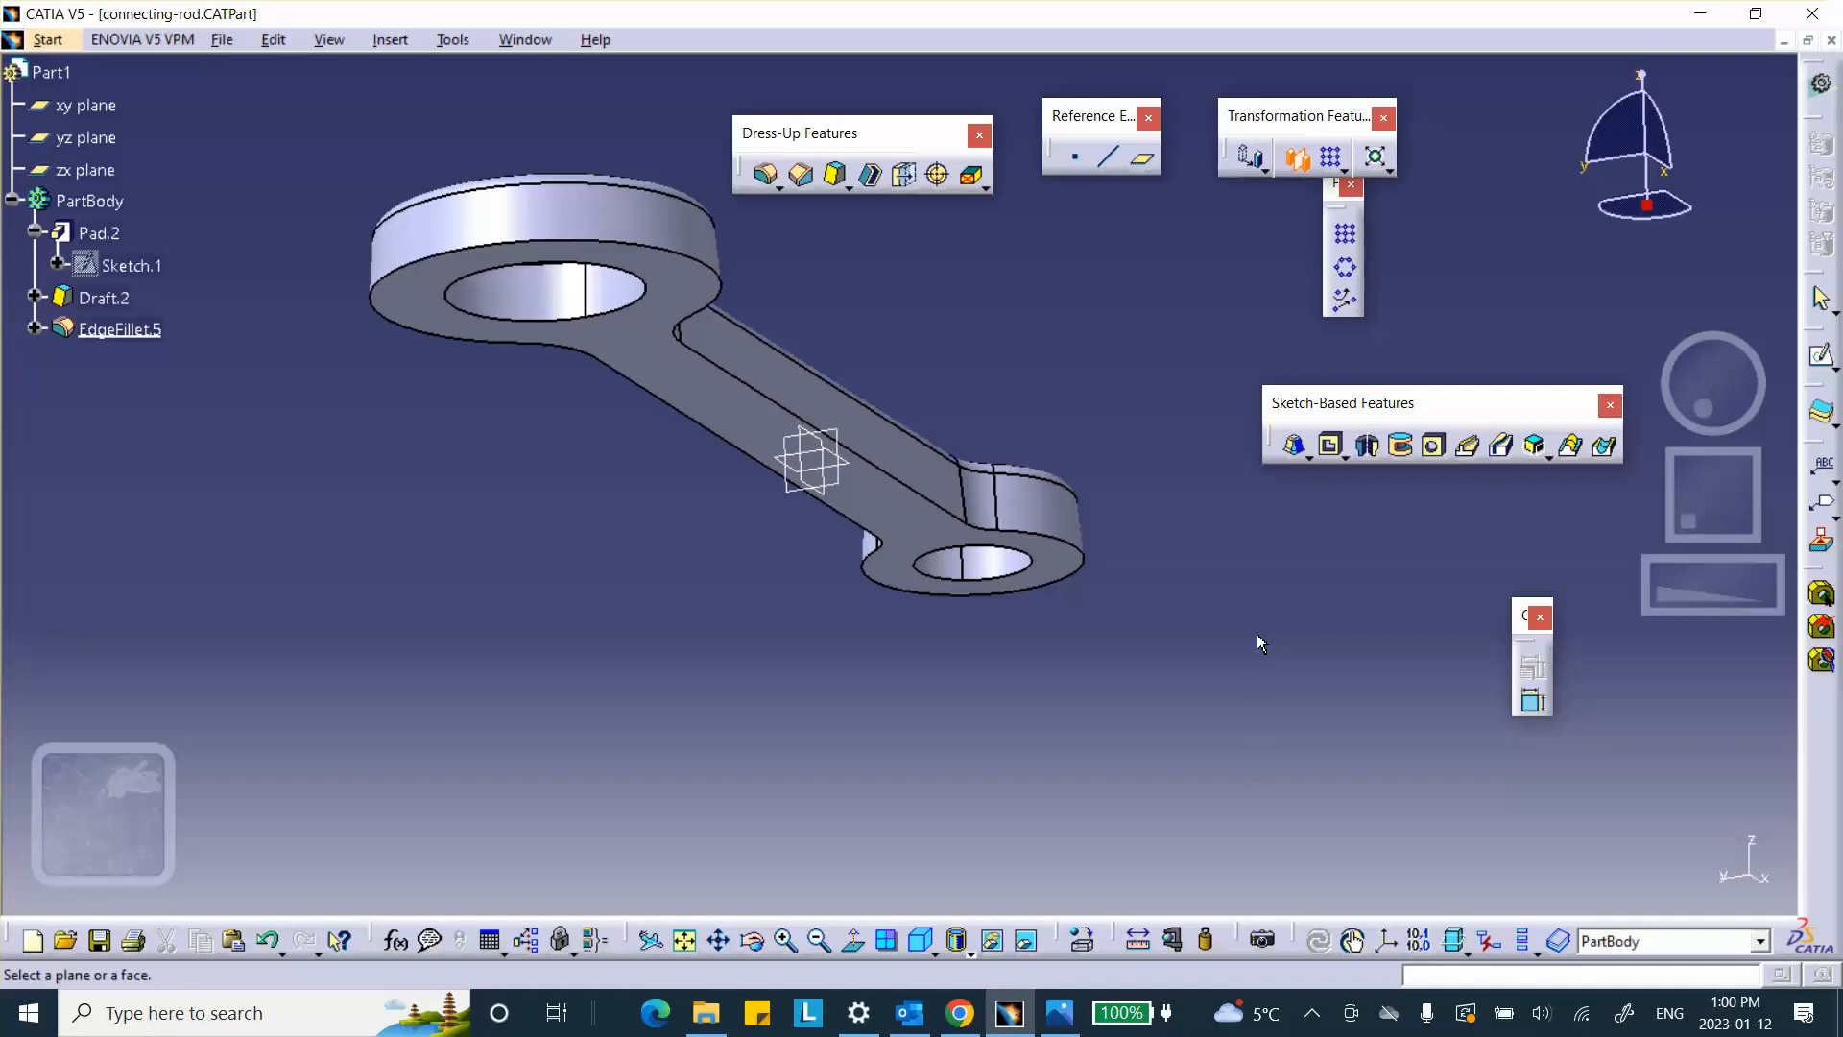
{"action": "left_click", "coordinate": [726, 418]}
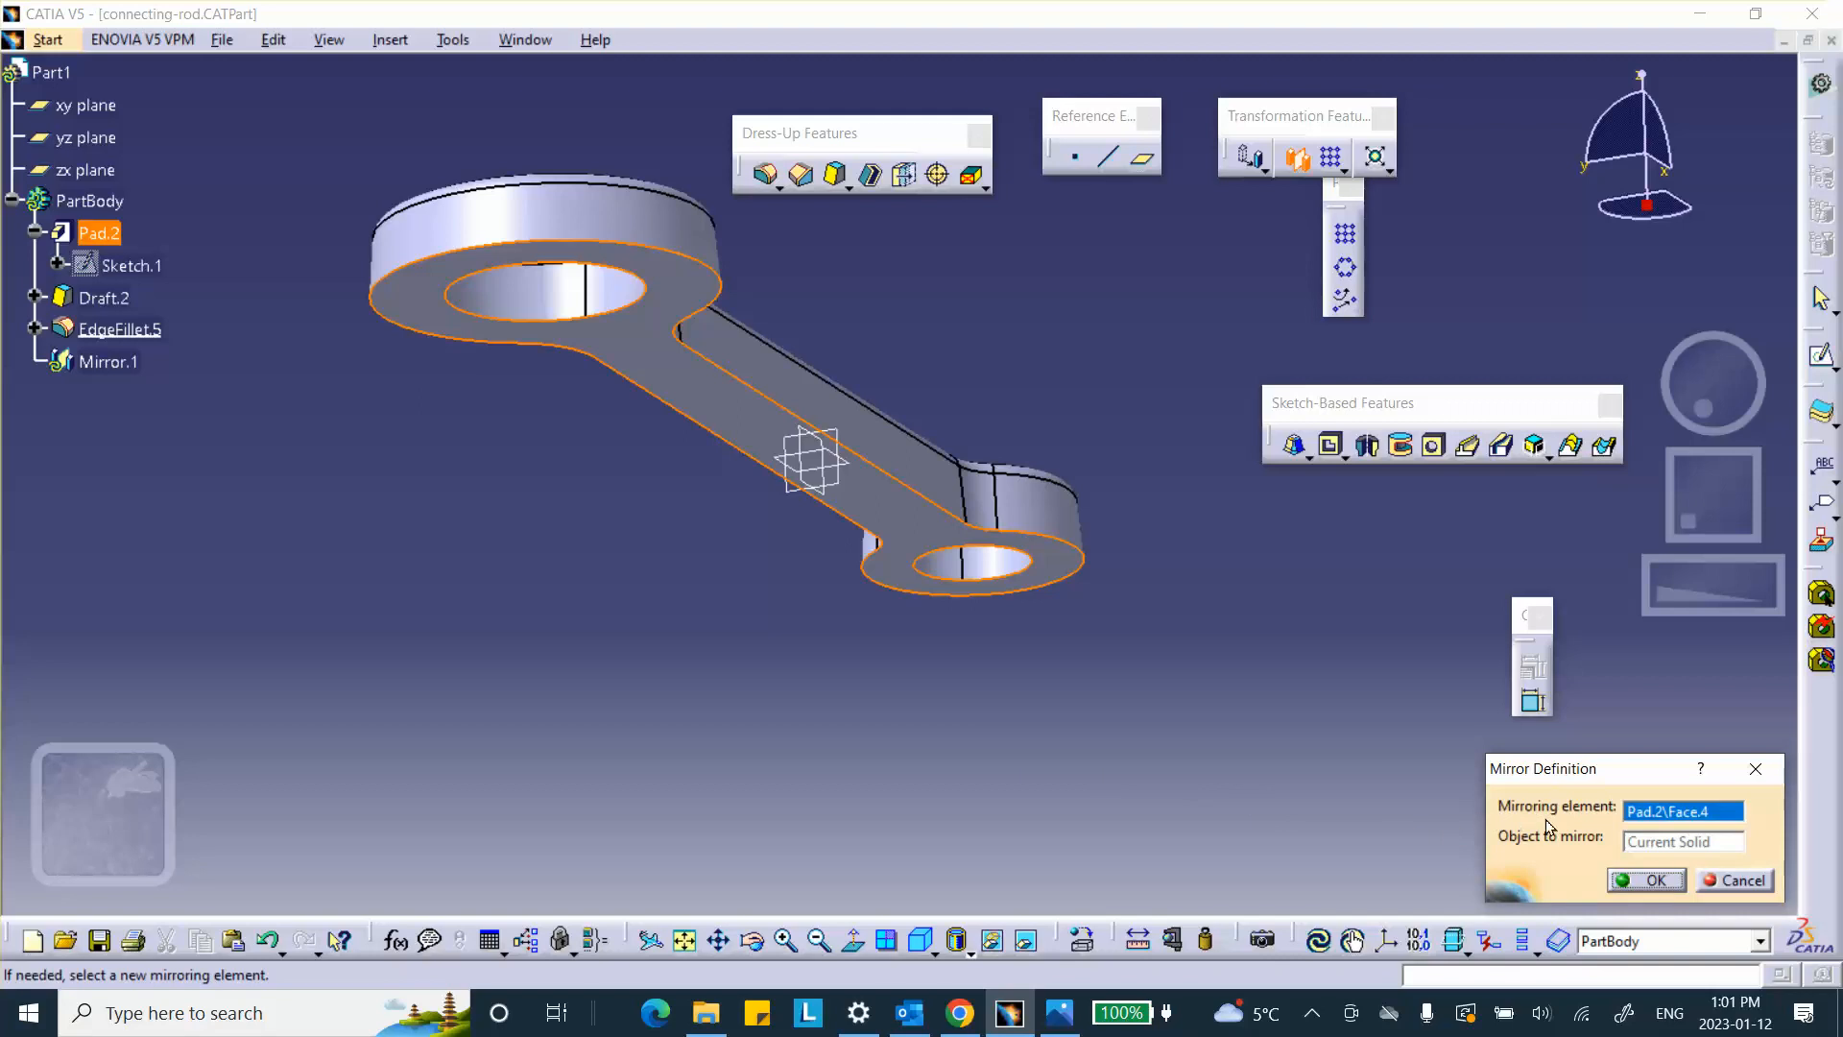
{"action": "left_click", "coordinate": [1658, 880]}
{"action": "middle_click_drag", "start_coordinate": [379, 351], "coordinate": [826, 504]}
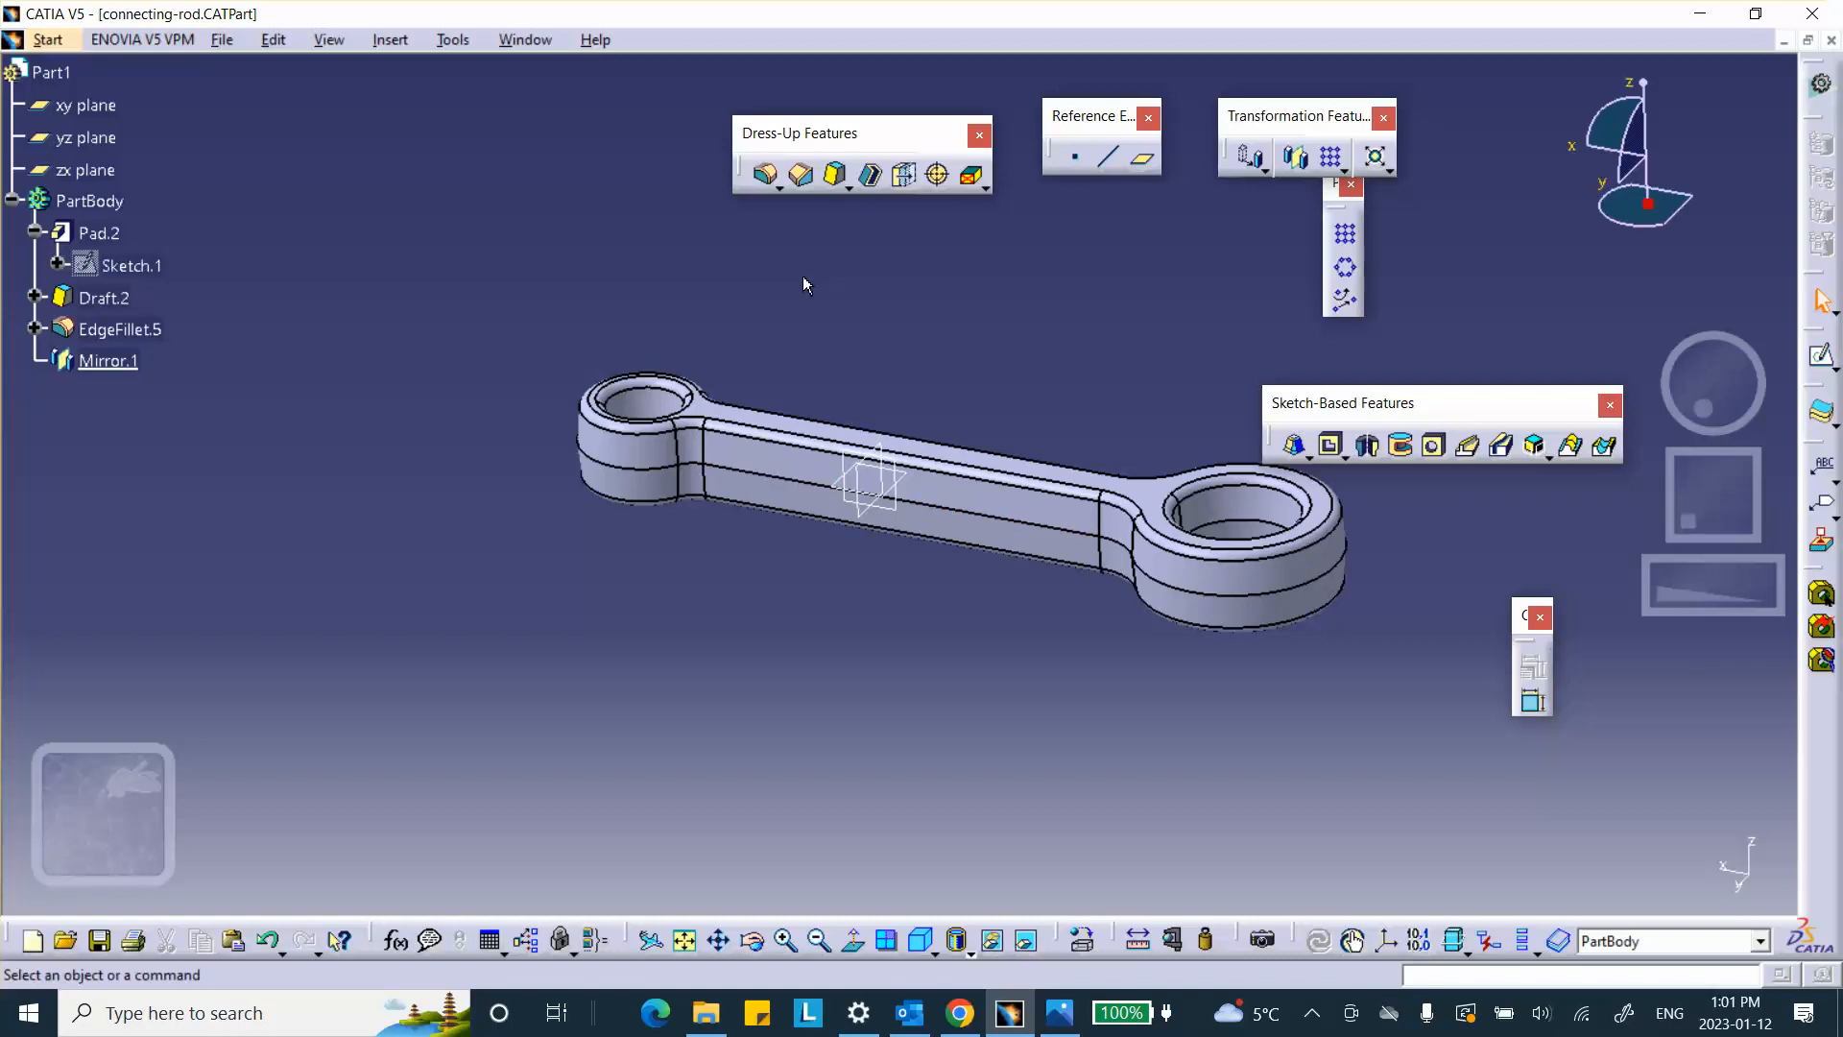
Step: Delete the mirror, edge fillet and draft features from the PartBody
{"action": "right_click", "coordinate": [119, 358]}
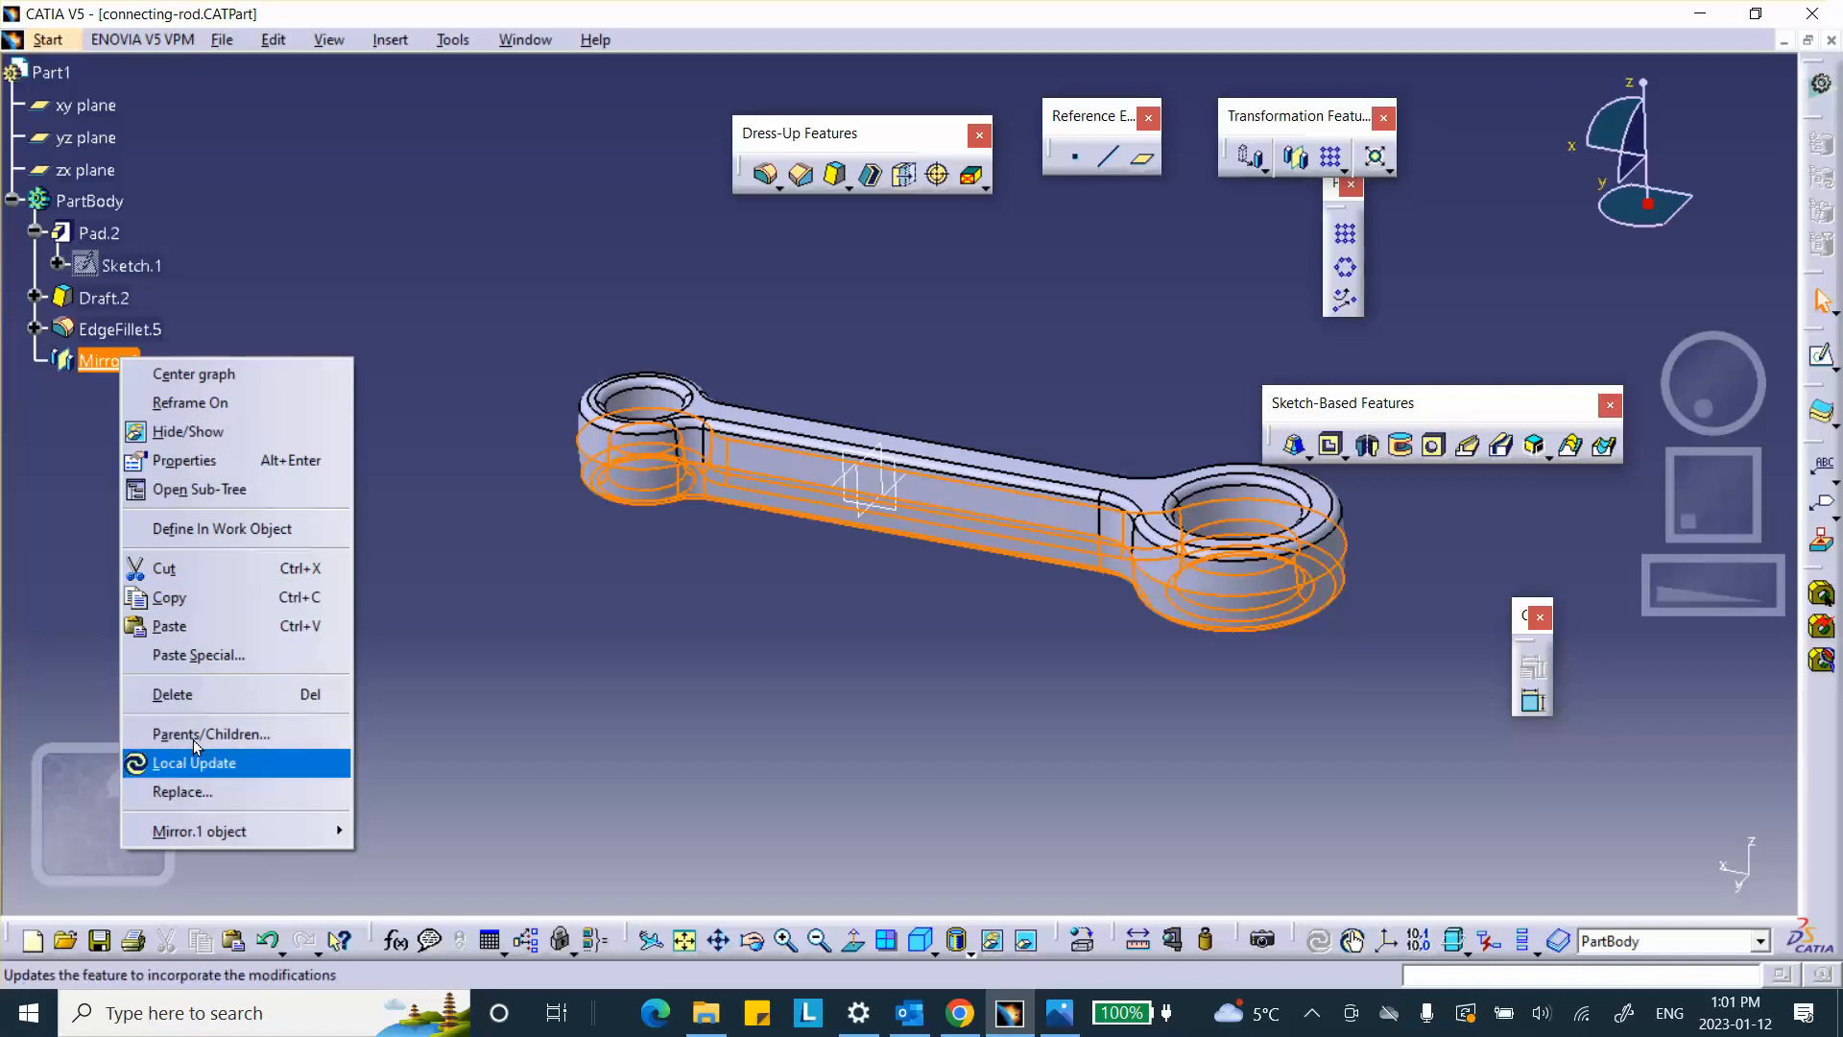
{"action": "left_click", "coordinate": [202, 689]}
{"action": "right_click", "coordinate": [129, 329]}
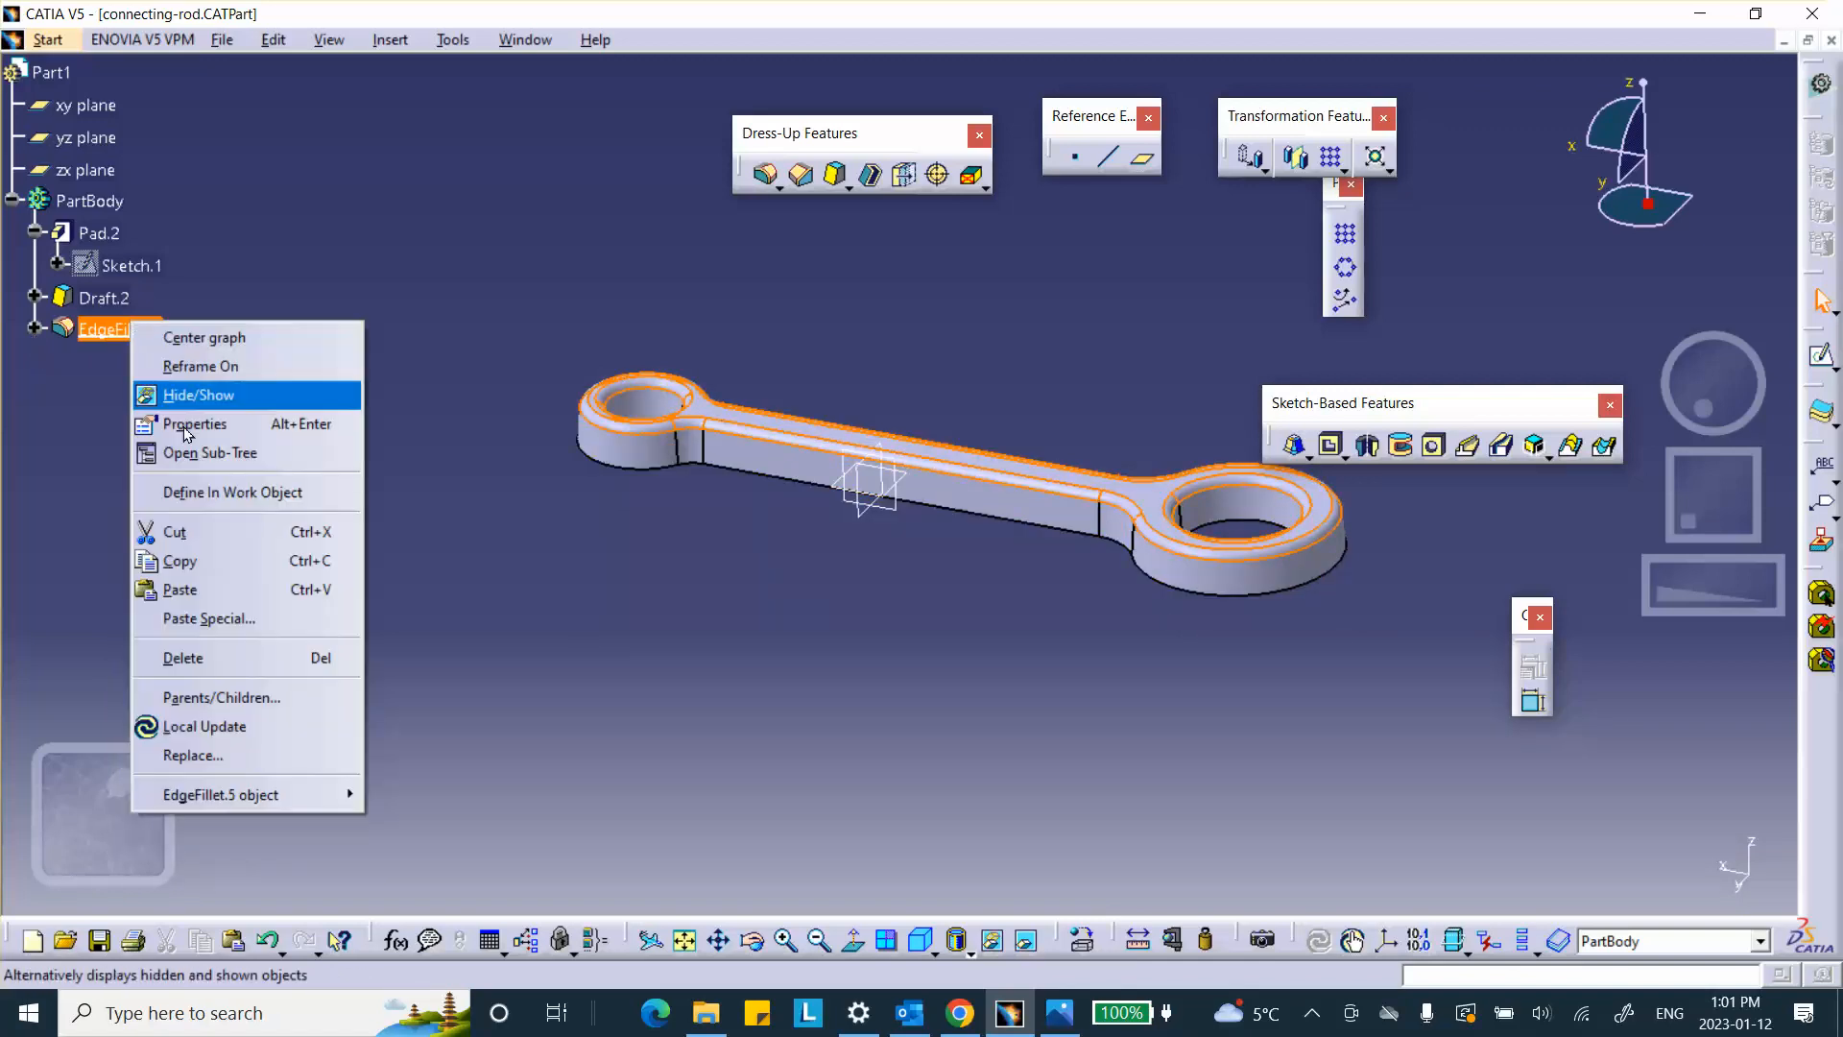
{"action": "left_click", "coordinate": [213, 661]}
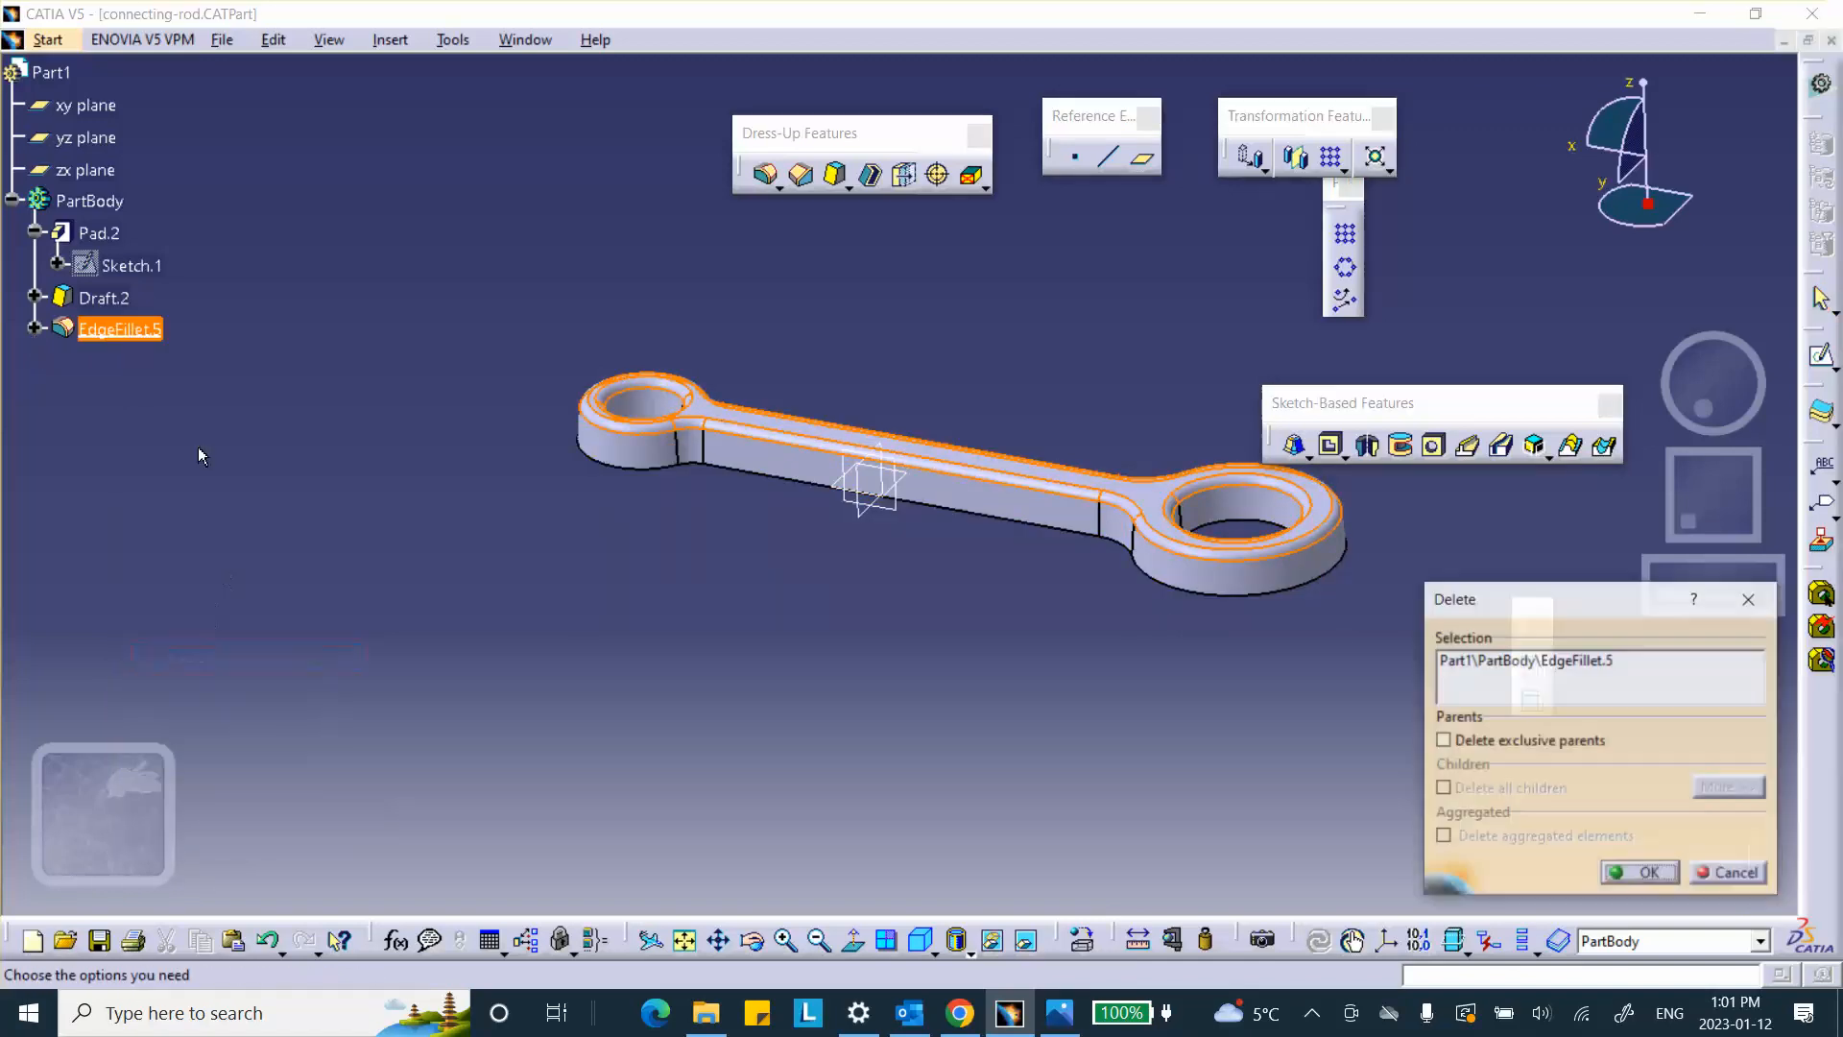
{"action": "left_click", "coordinate": [1629, 873]}
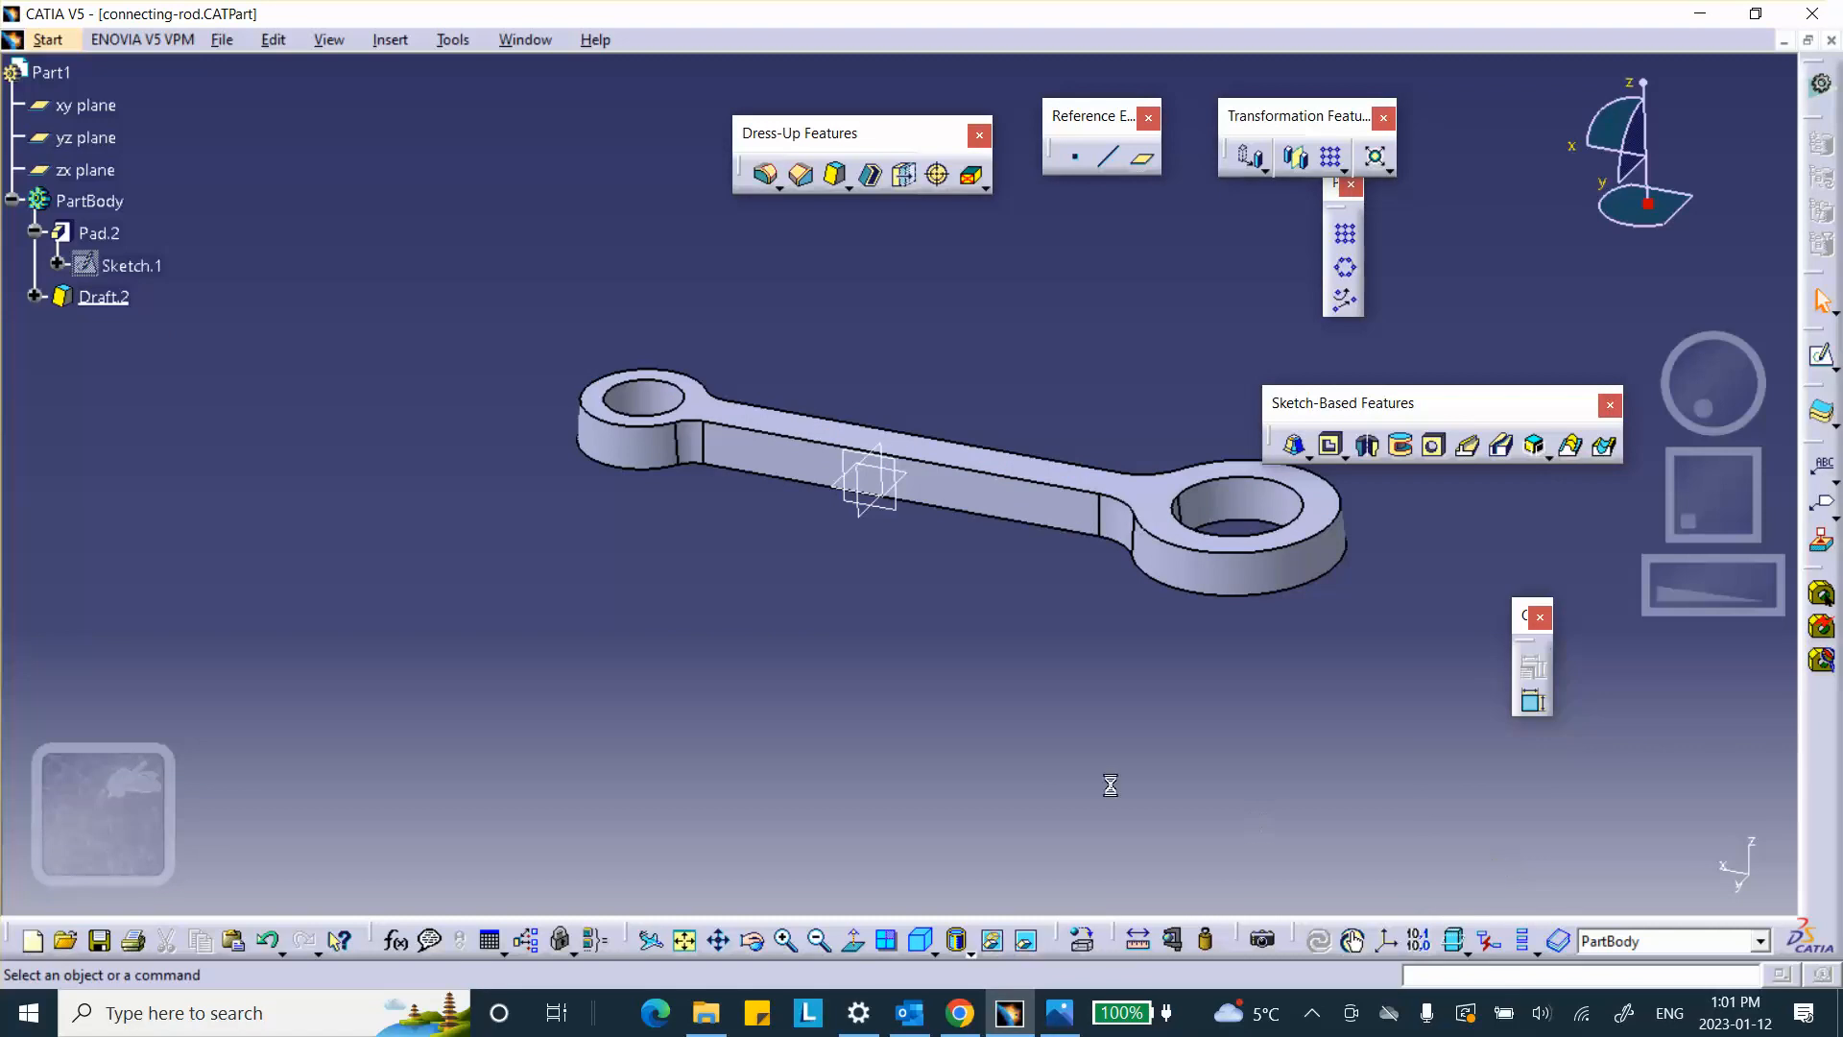
{"action": "right_click", "coordinate": [113, 297]}
{"action": "left_click", "coordinate": [168, 636]}
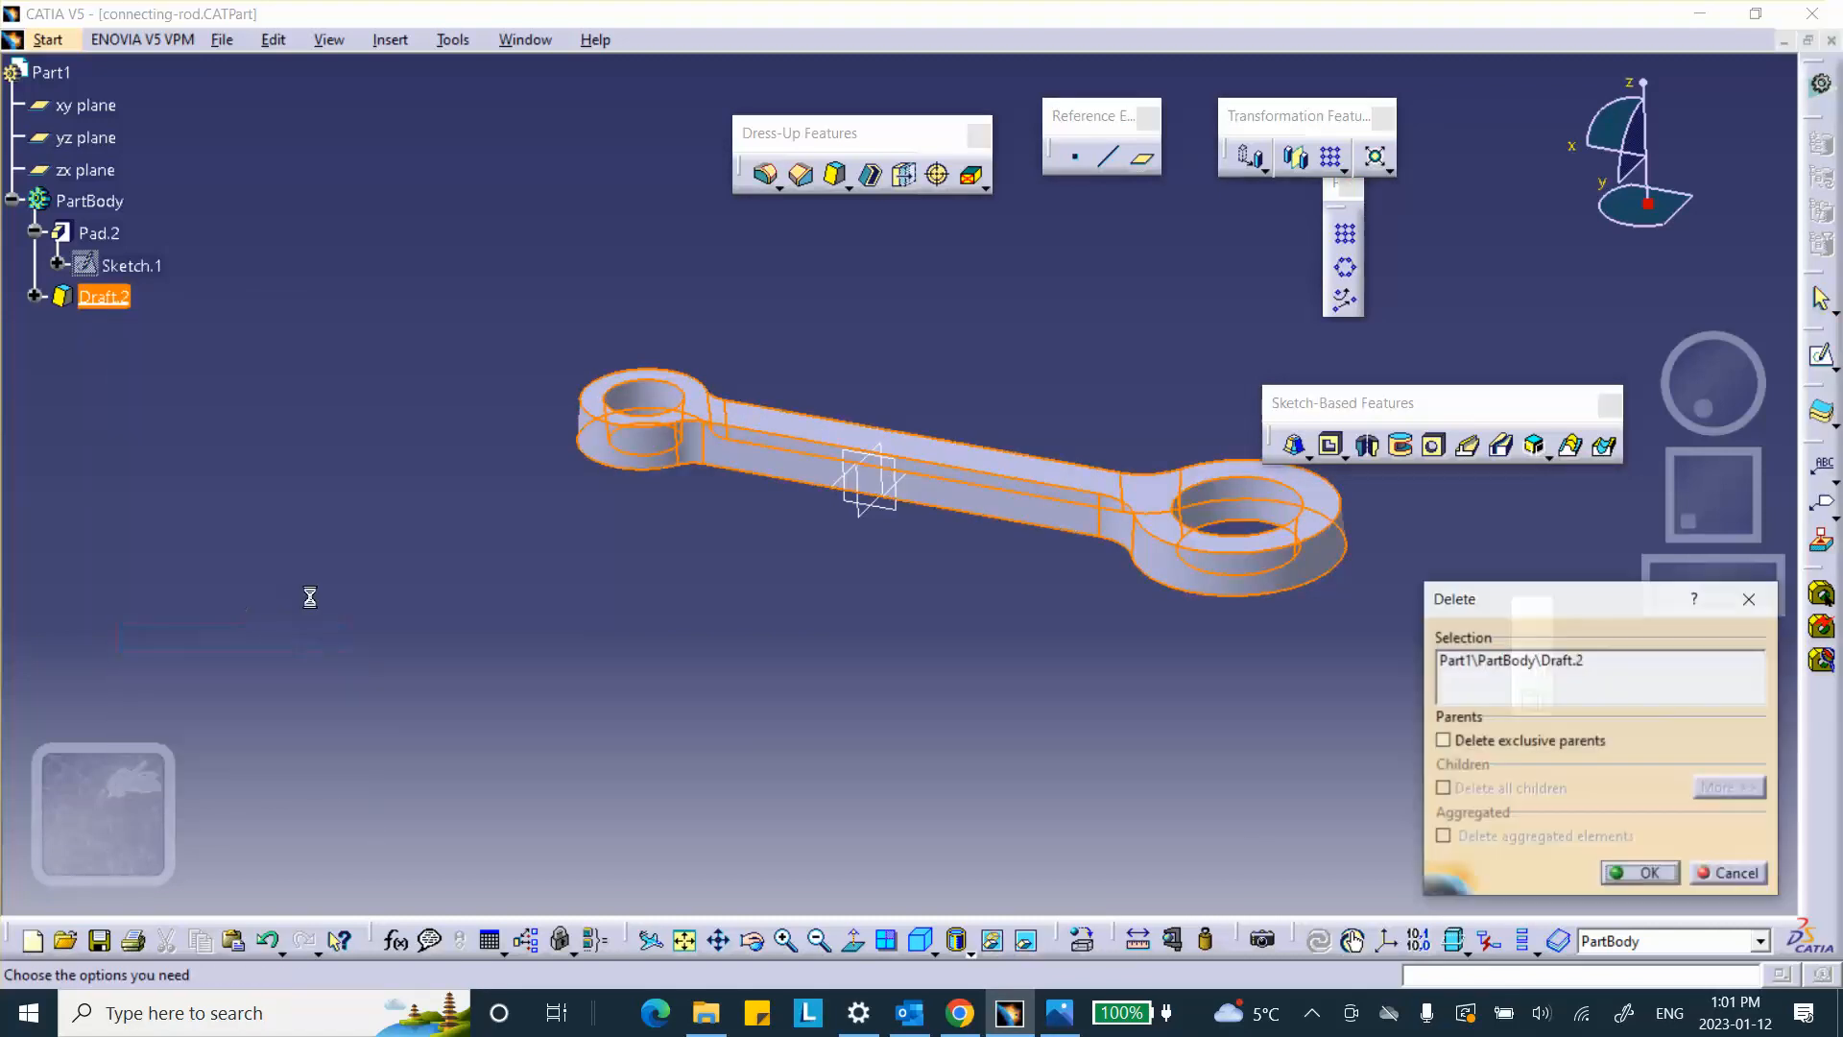
{"action": "left_click", "coordinate": [1646, 879]}
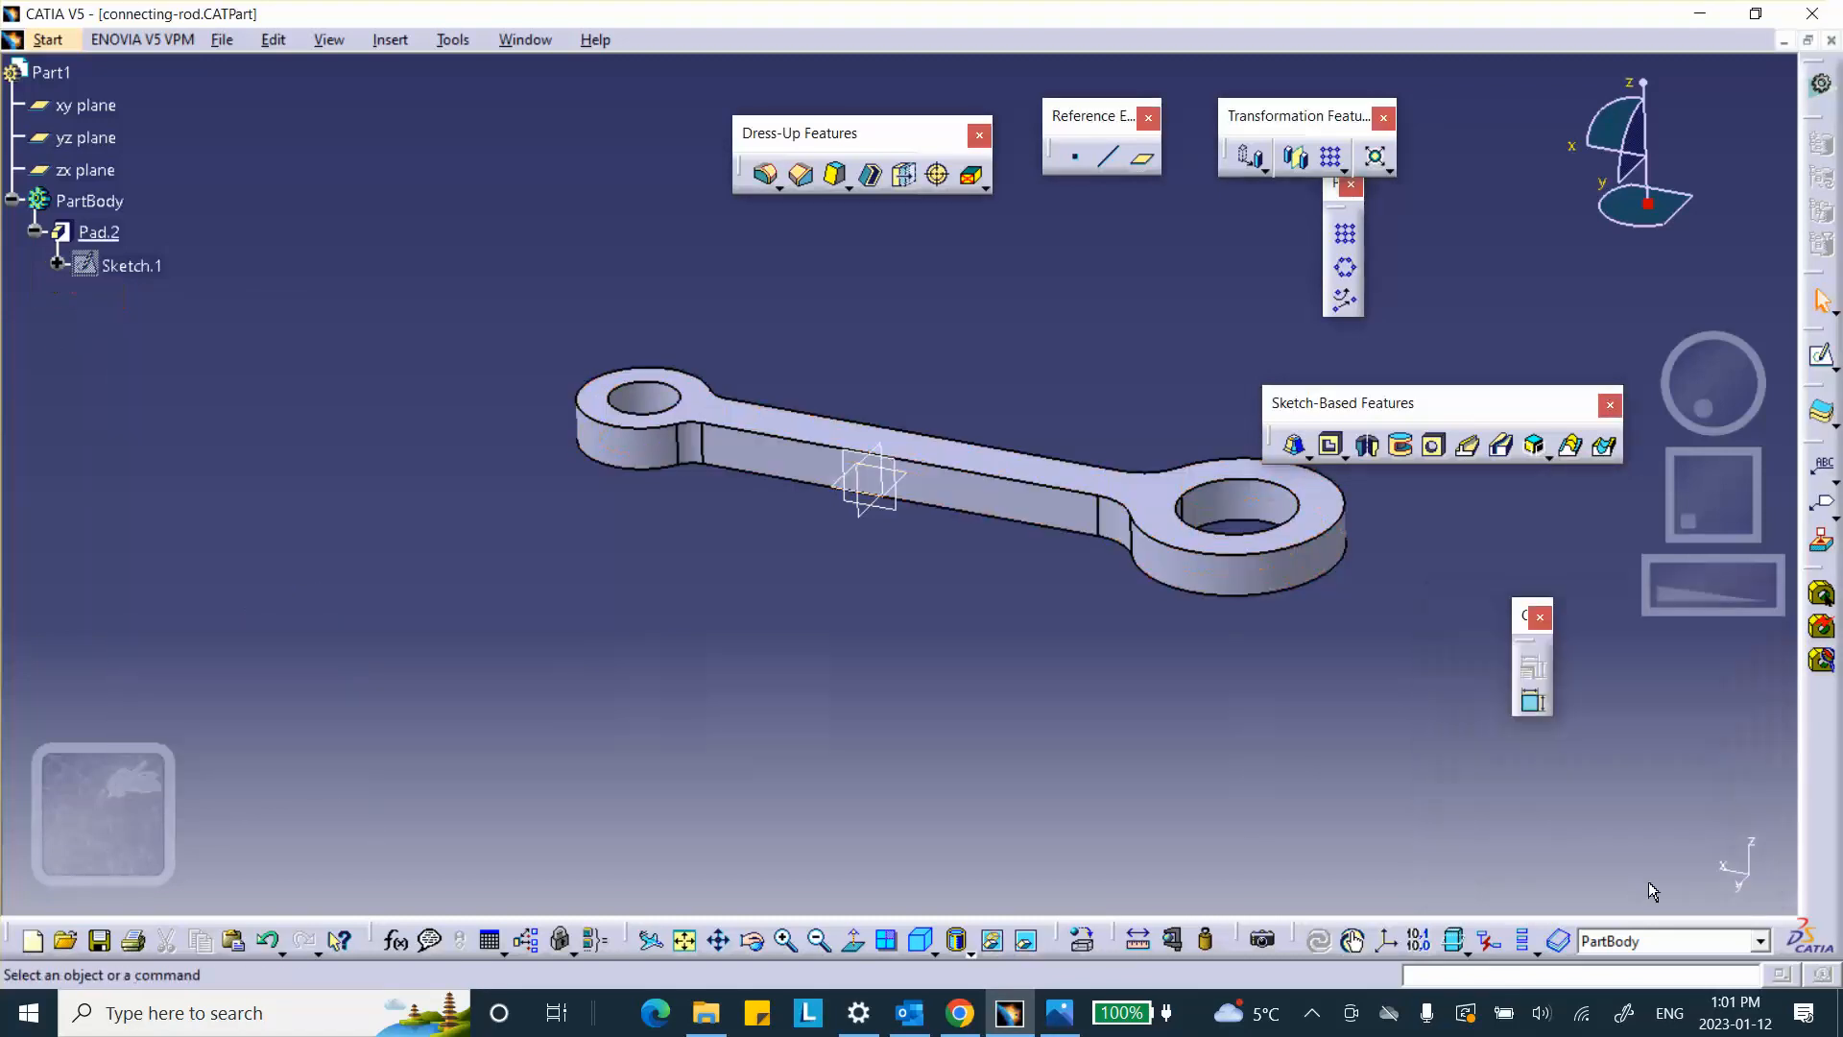
Step: Delete Pad.2 with its aggregated elements excluded, keeping the rod sketch
{"action": "right_click", "coordinate": [100, 232]}
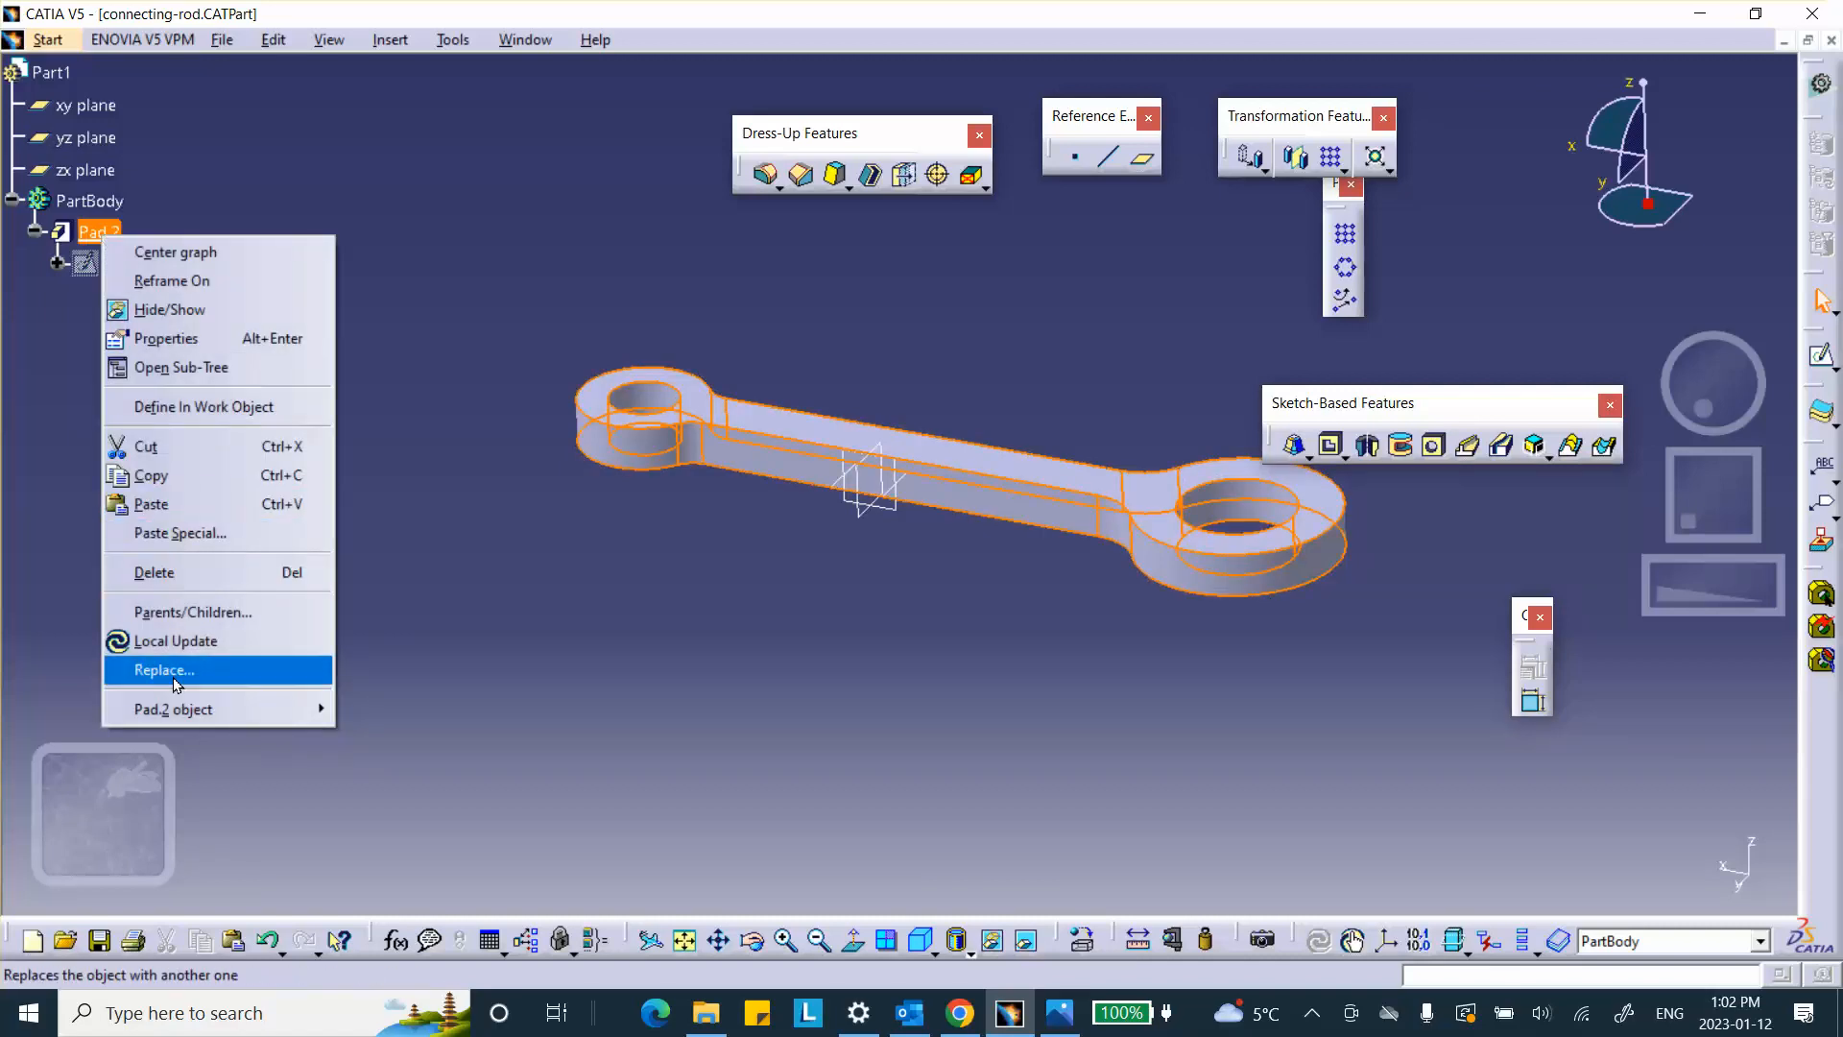
{"action": "left_click", "coordinate": [585, 622]}
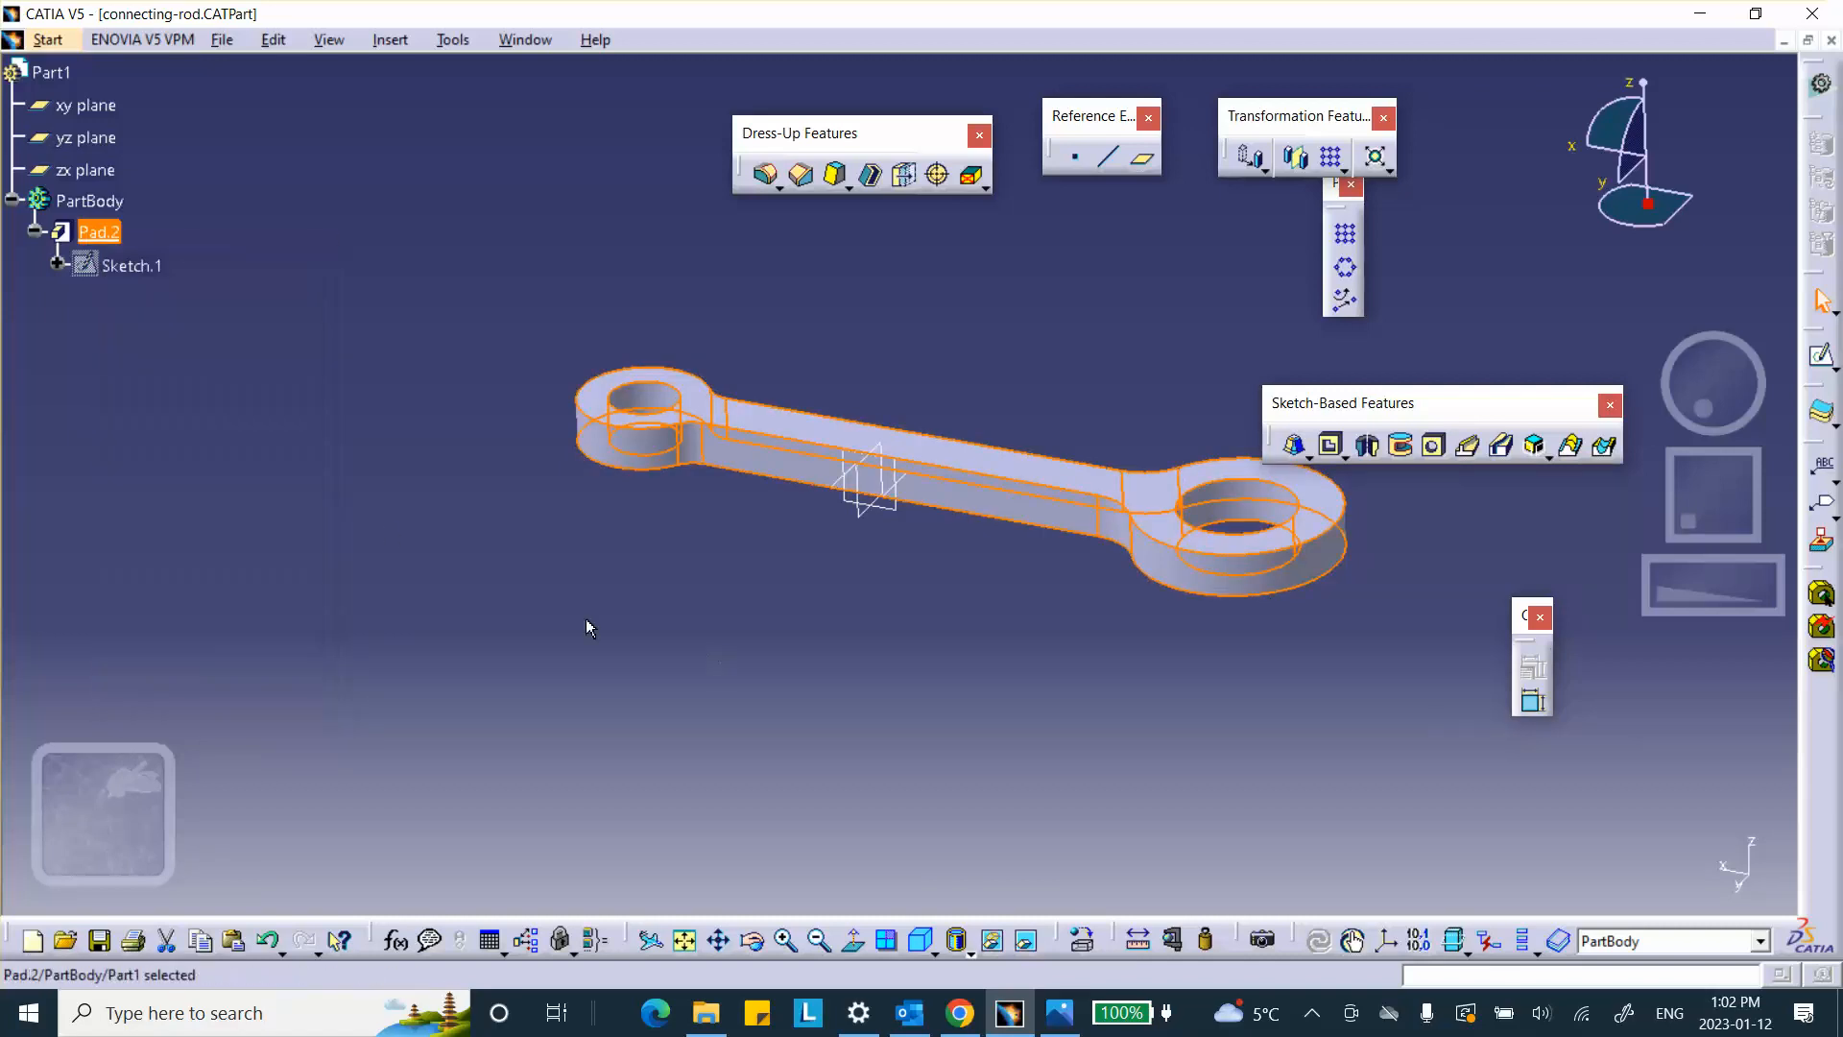
{"action": "right_click", "coordinate": [100, 232]}
{"action": "left_click", "coordinate": [185, 568]}
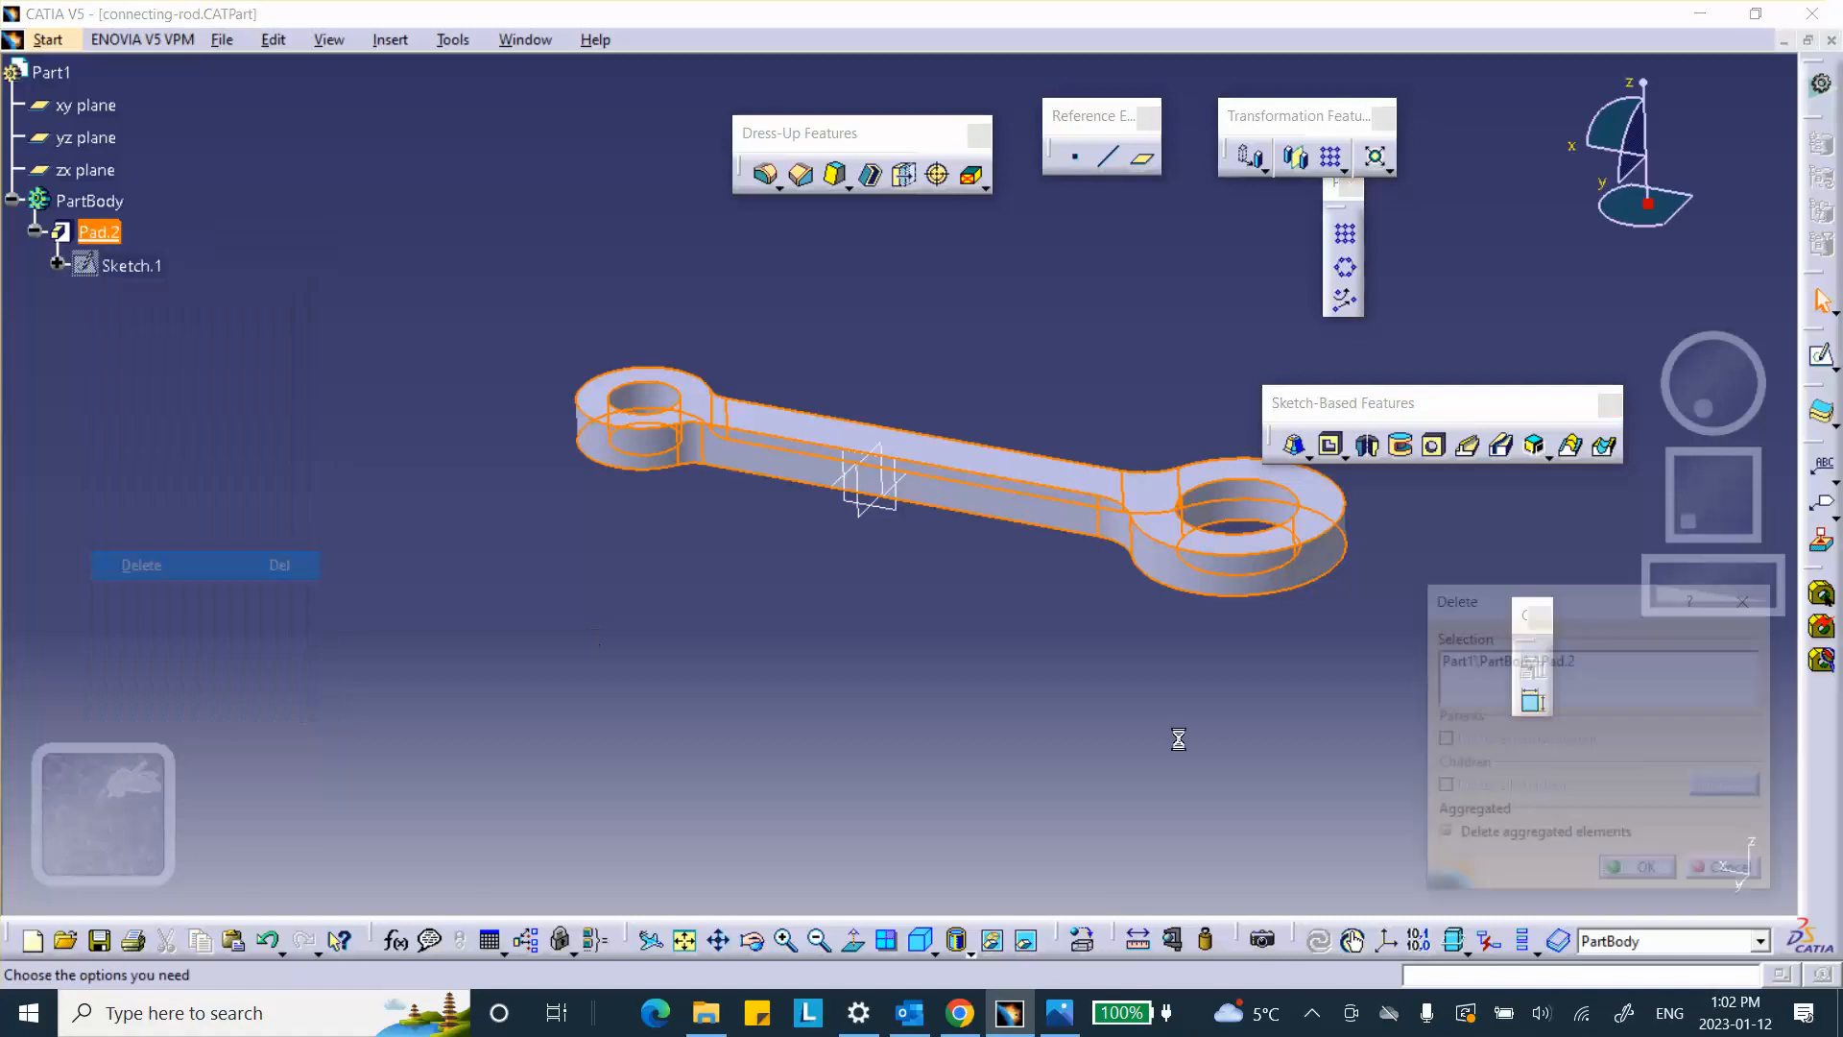
{"action": "left_click", "coordinate": [1490, 835]}
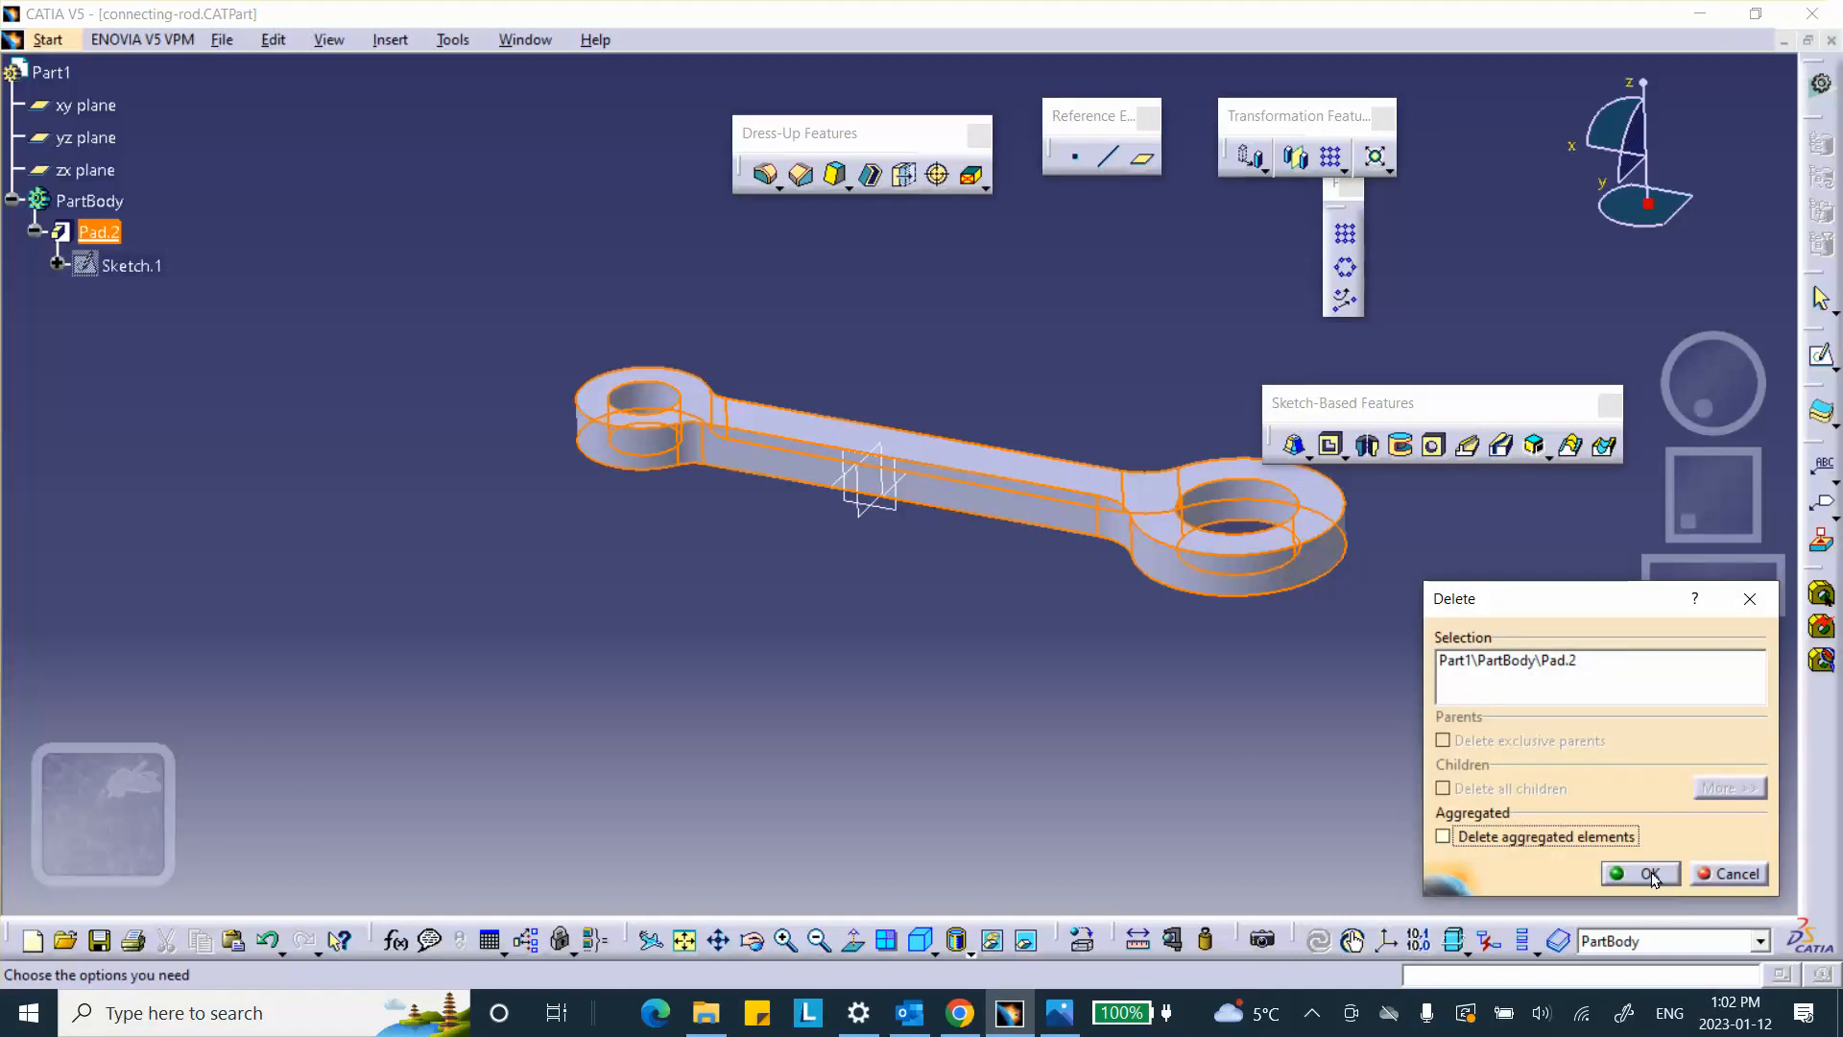
{"action": "left_click", "coordinate": [1640, 872]}
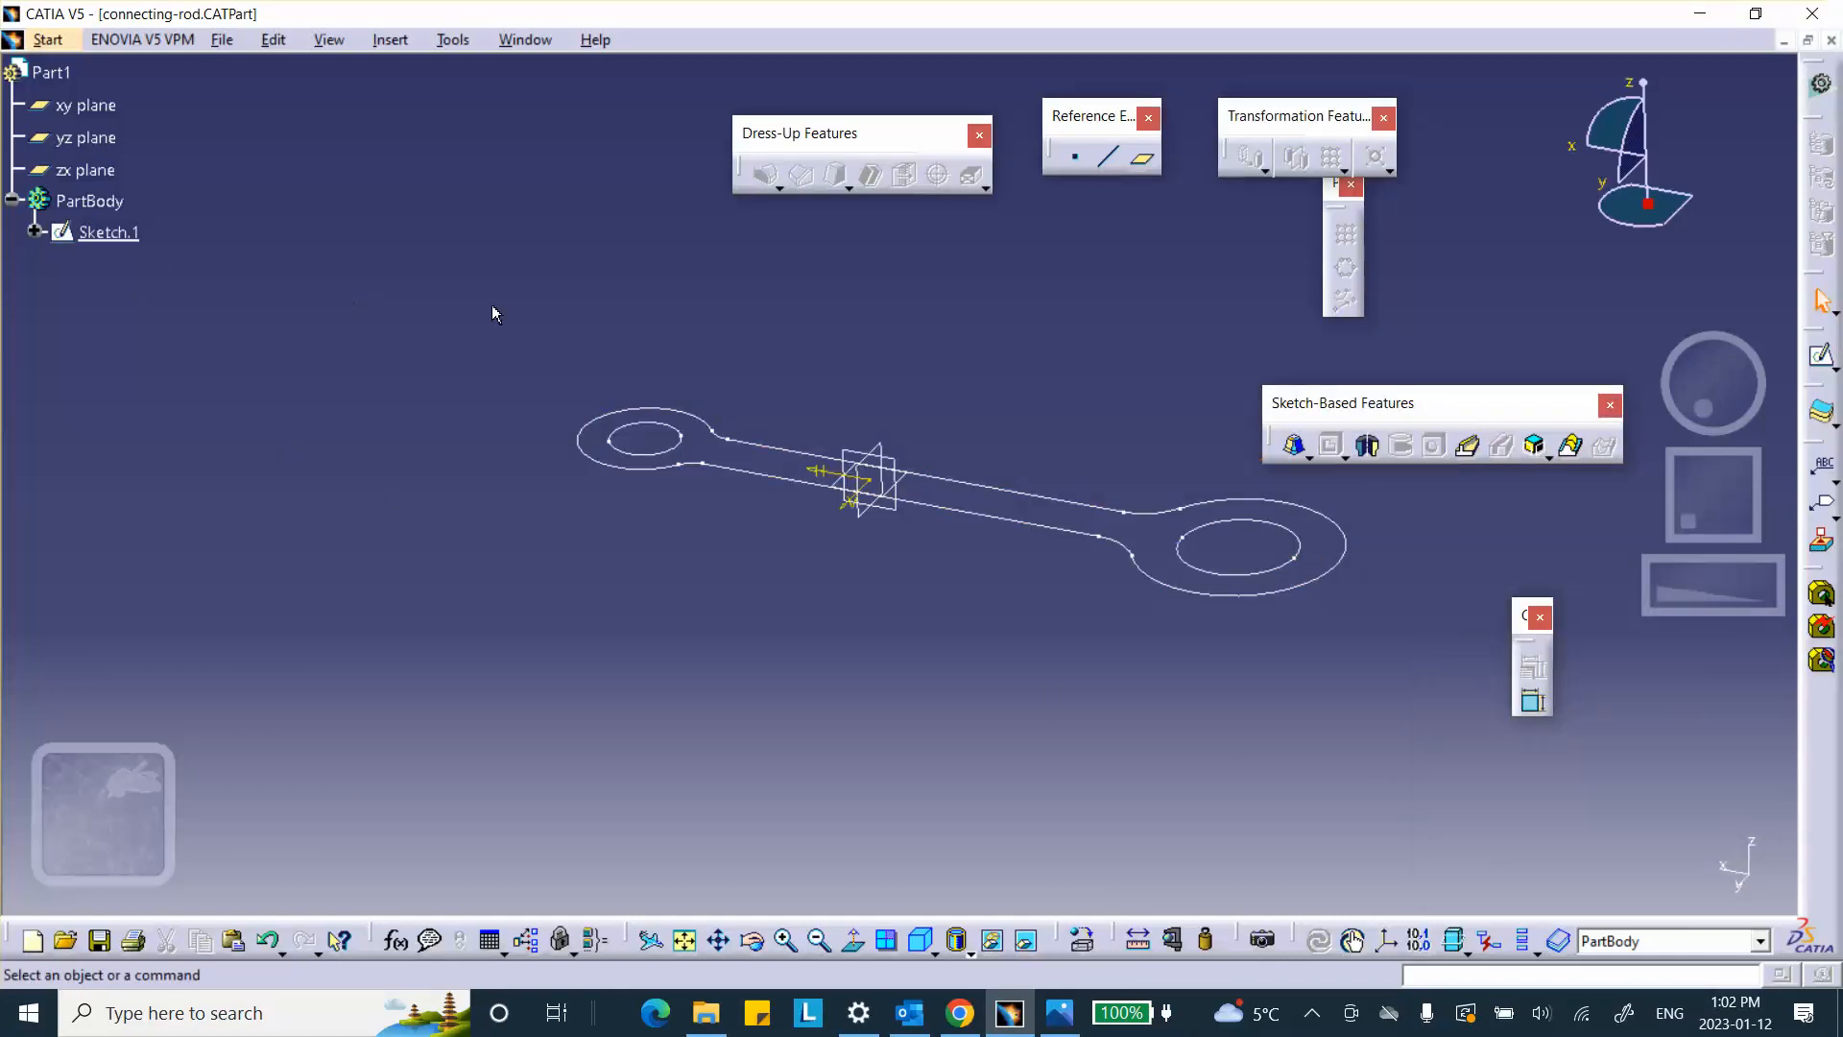
Step: Extrude the connecting rod sketch as a plain pad 1 in long
{"action": "left_click", "coordinate": [1310, 451]}
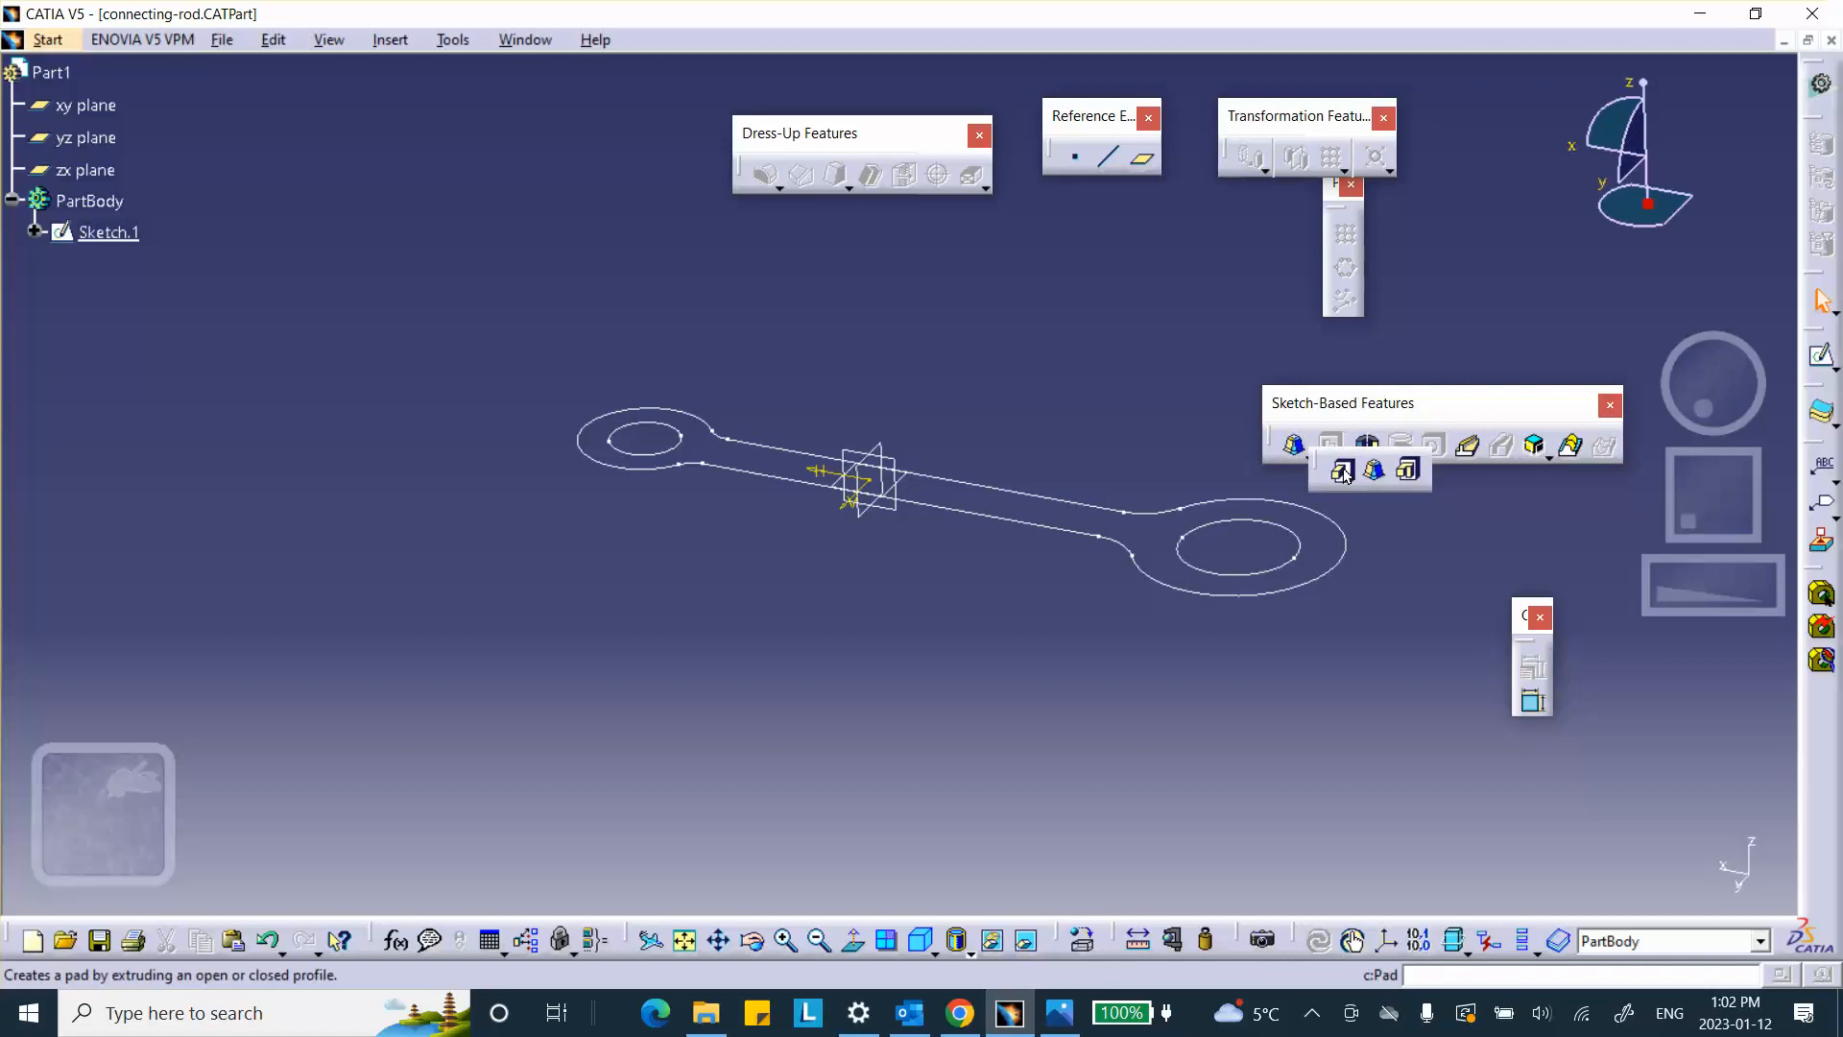
{"action": "left_click", "coordinate": [1344, 473]}
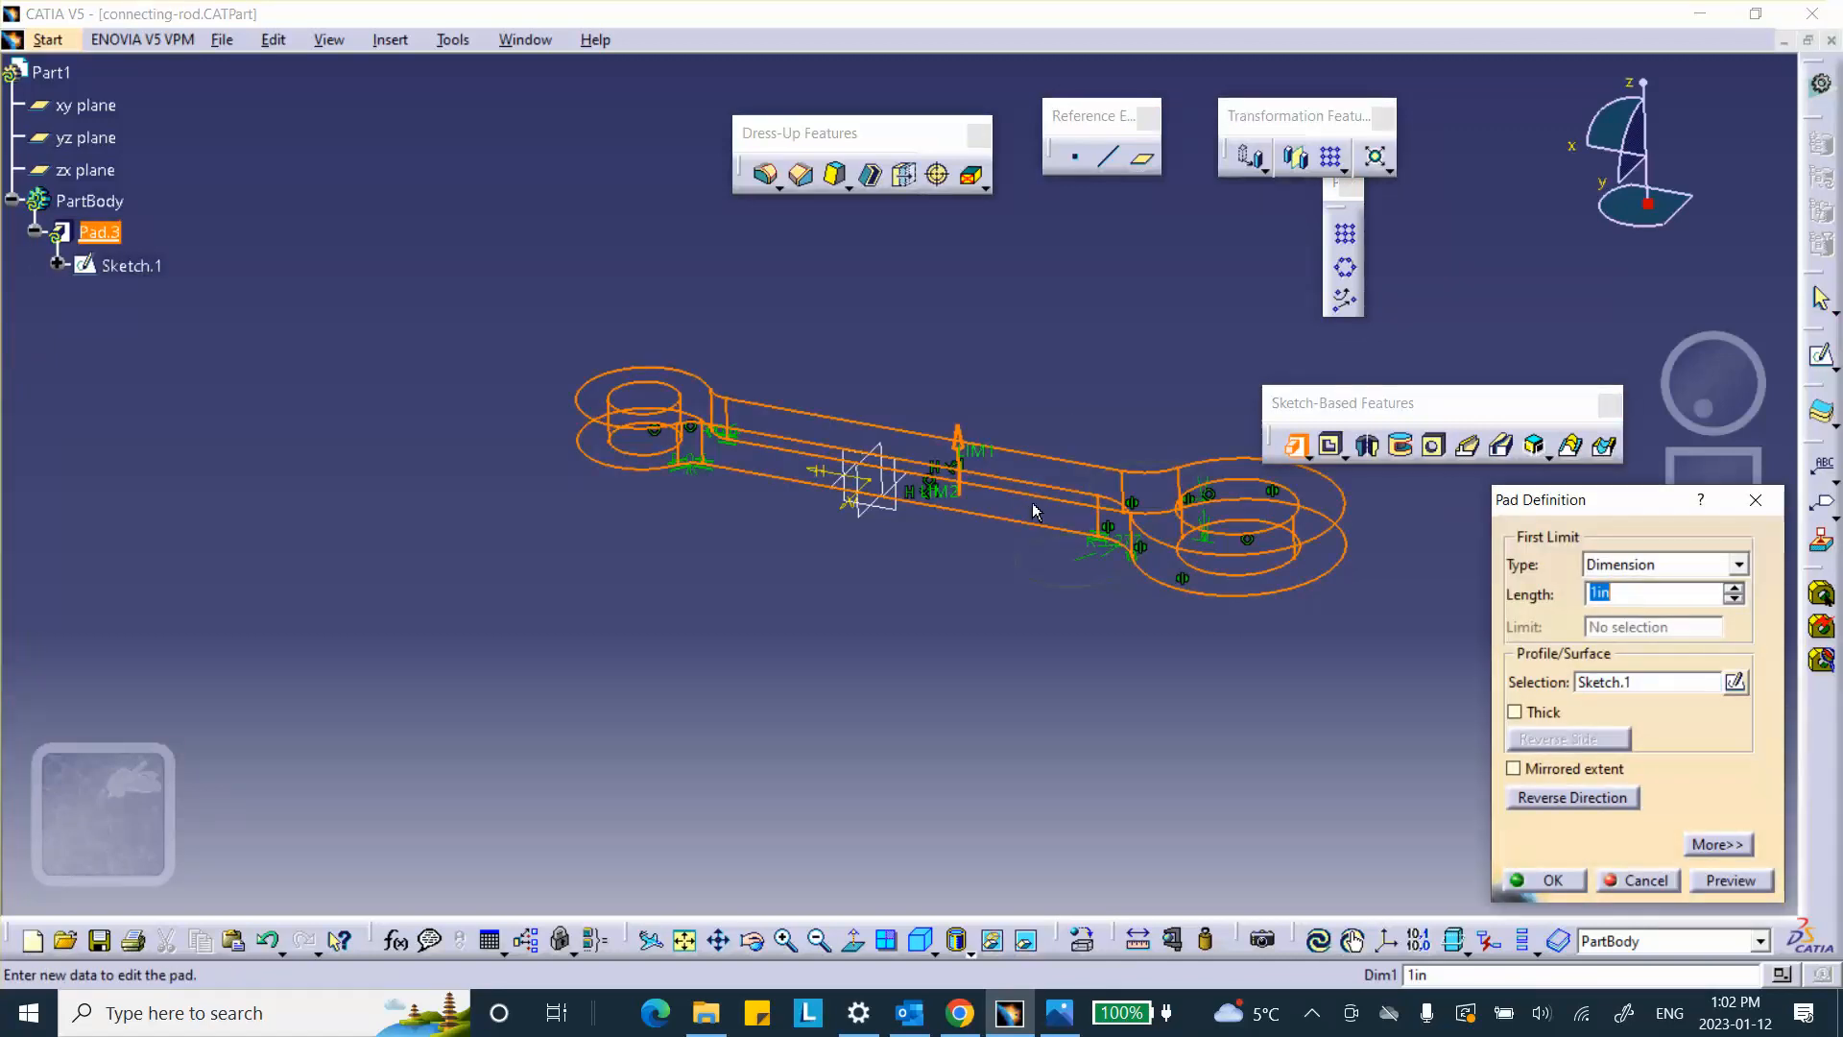
{"action": "left_click", "coordinate": [1547, 881]}
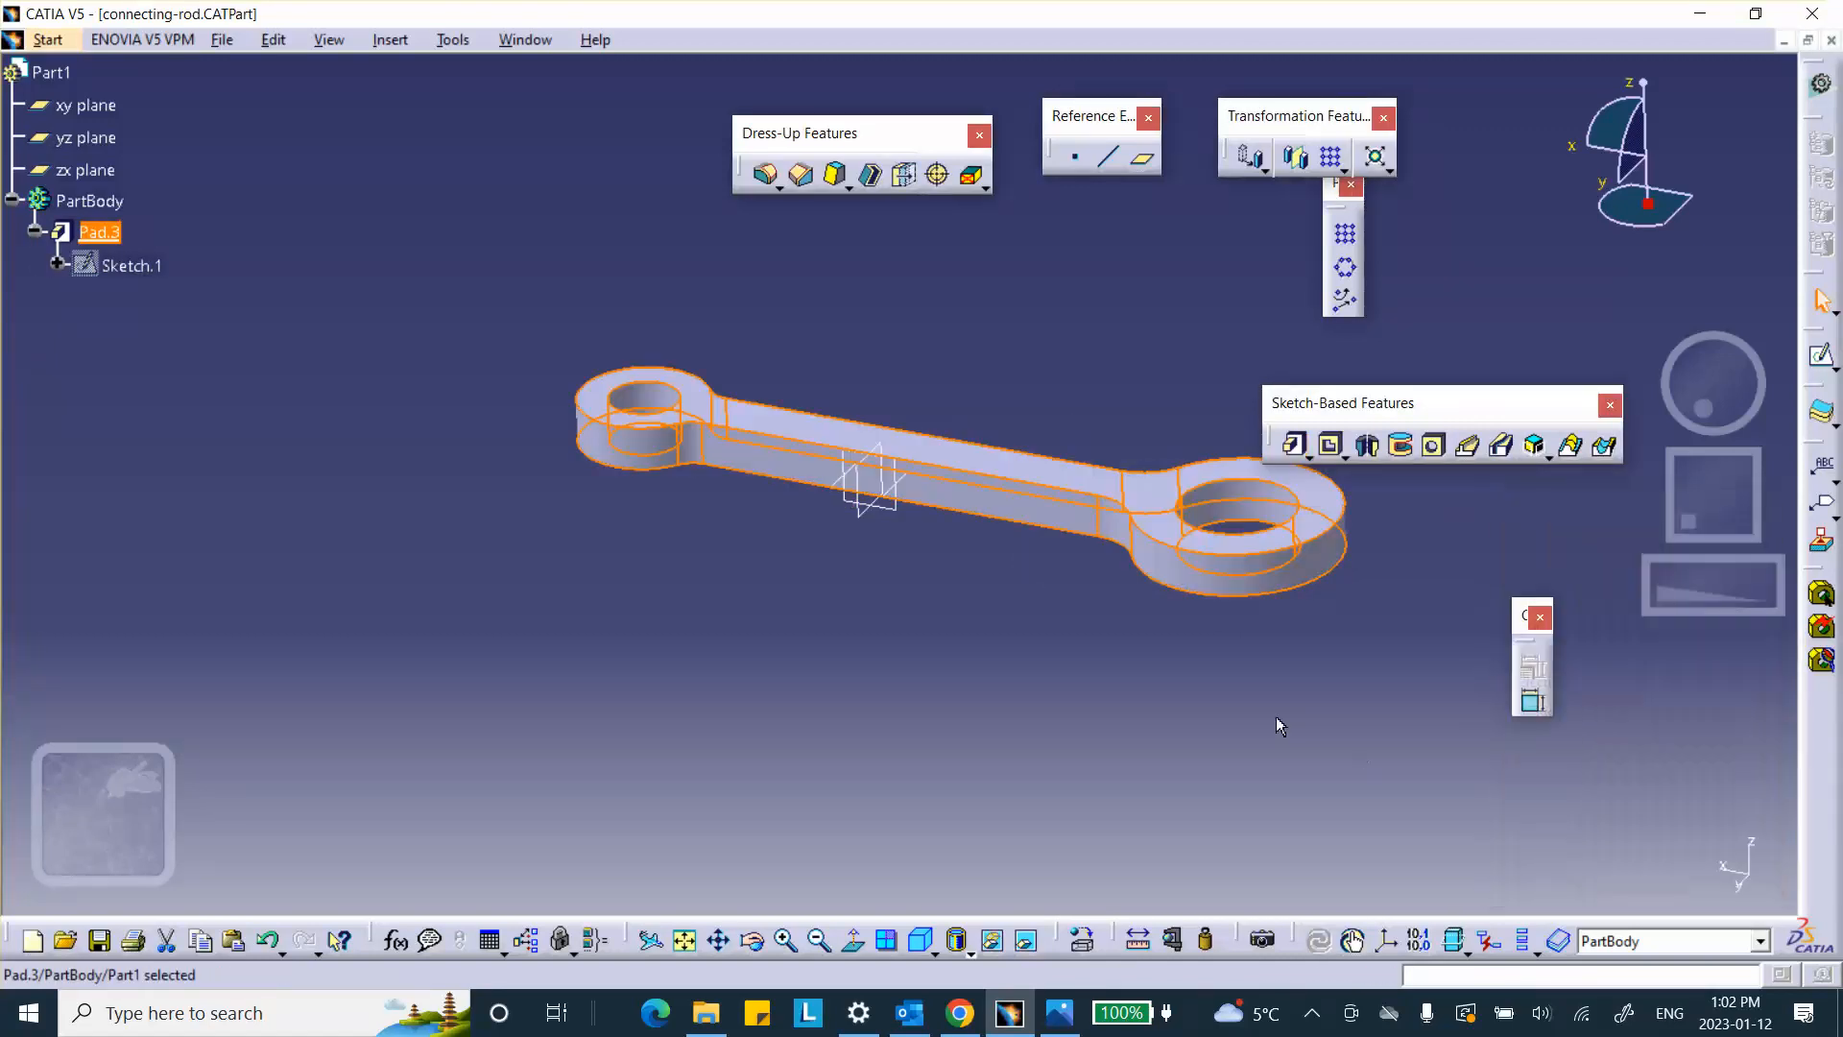
{"action": "middle_click_drag", "start_coordinate": [843, 293], "coordinate": [934, 240]}
{"action": "middle_click_drag", "start_coordinate": [731, 298], "coordinate": [795, 354]}
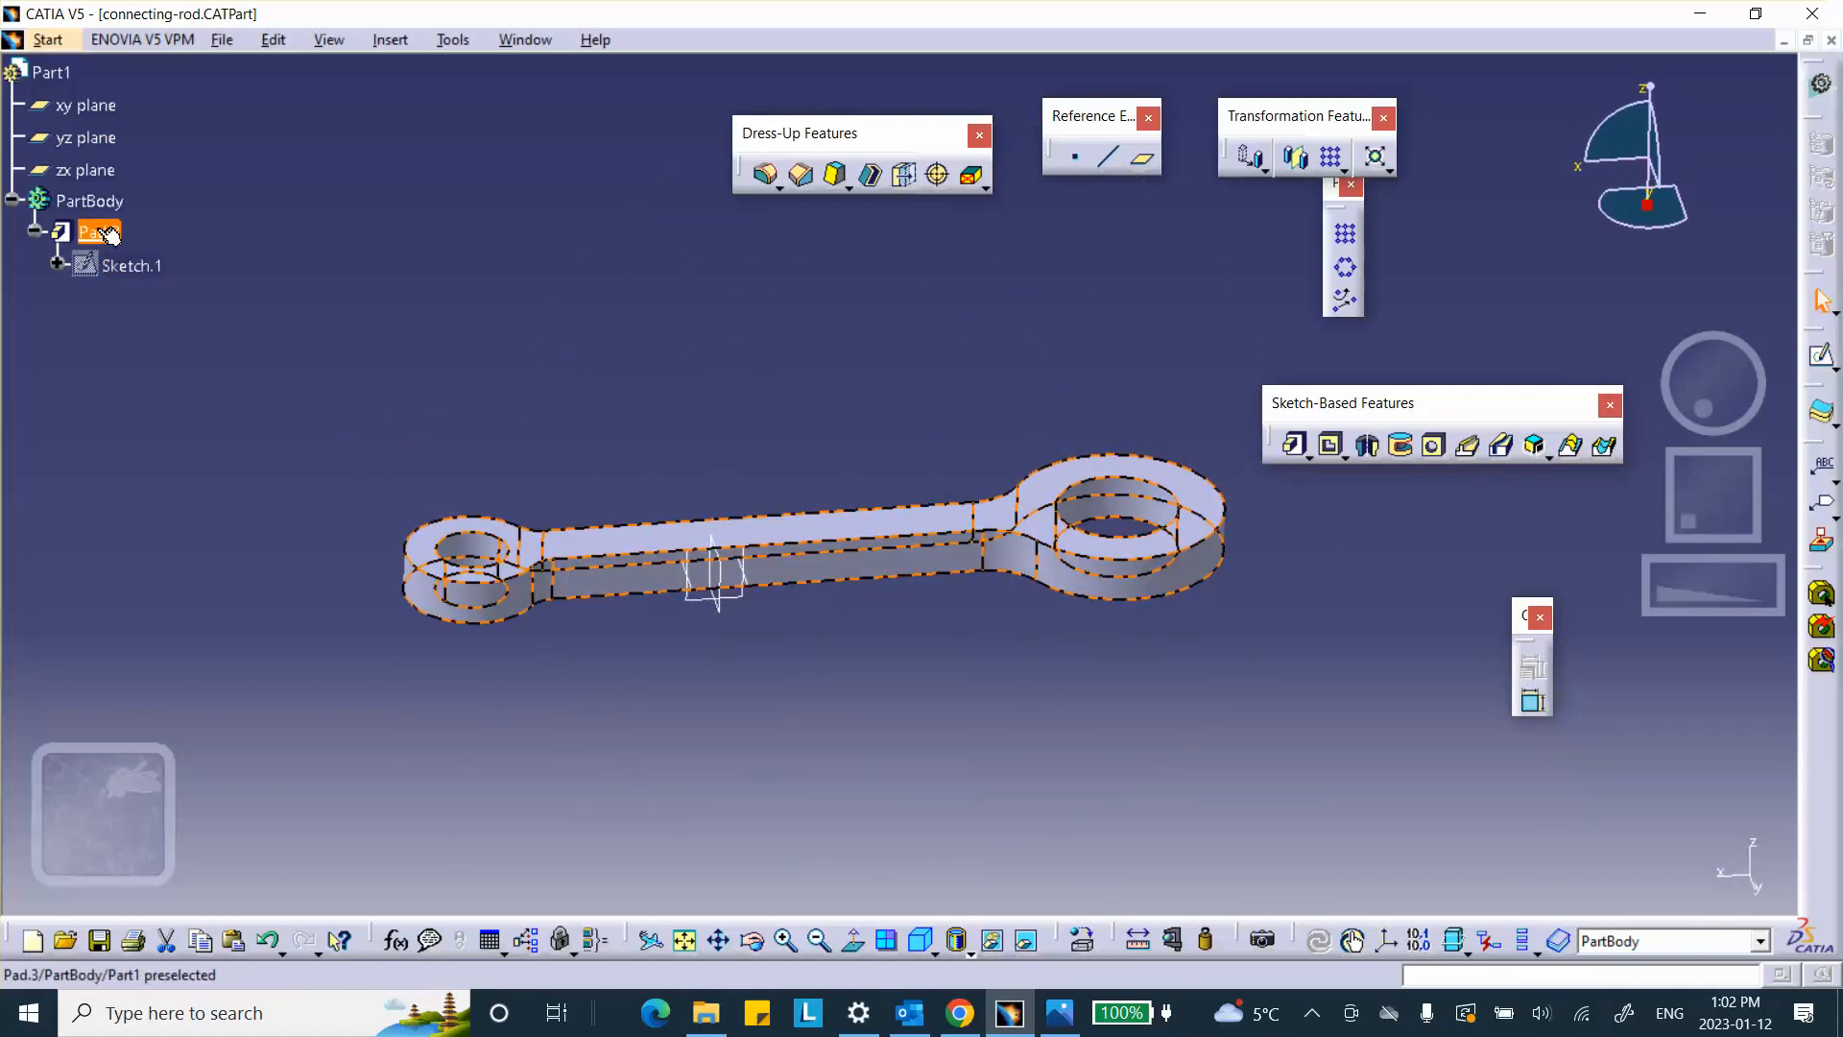
{"action": "double_click", "coordinate": [101, 237]}
{"action": "left_click", "coordinate": [1555, 877]}
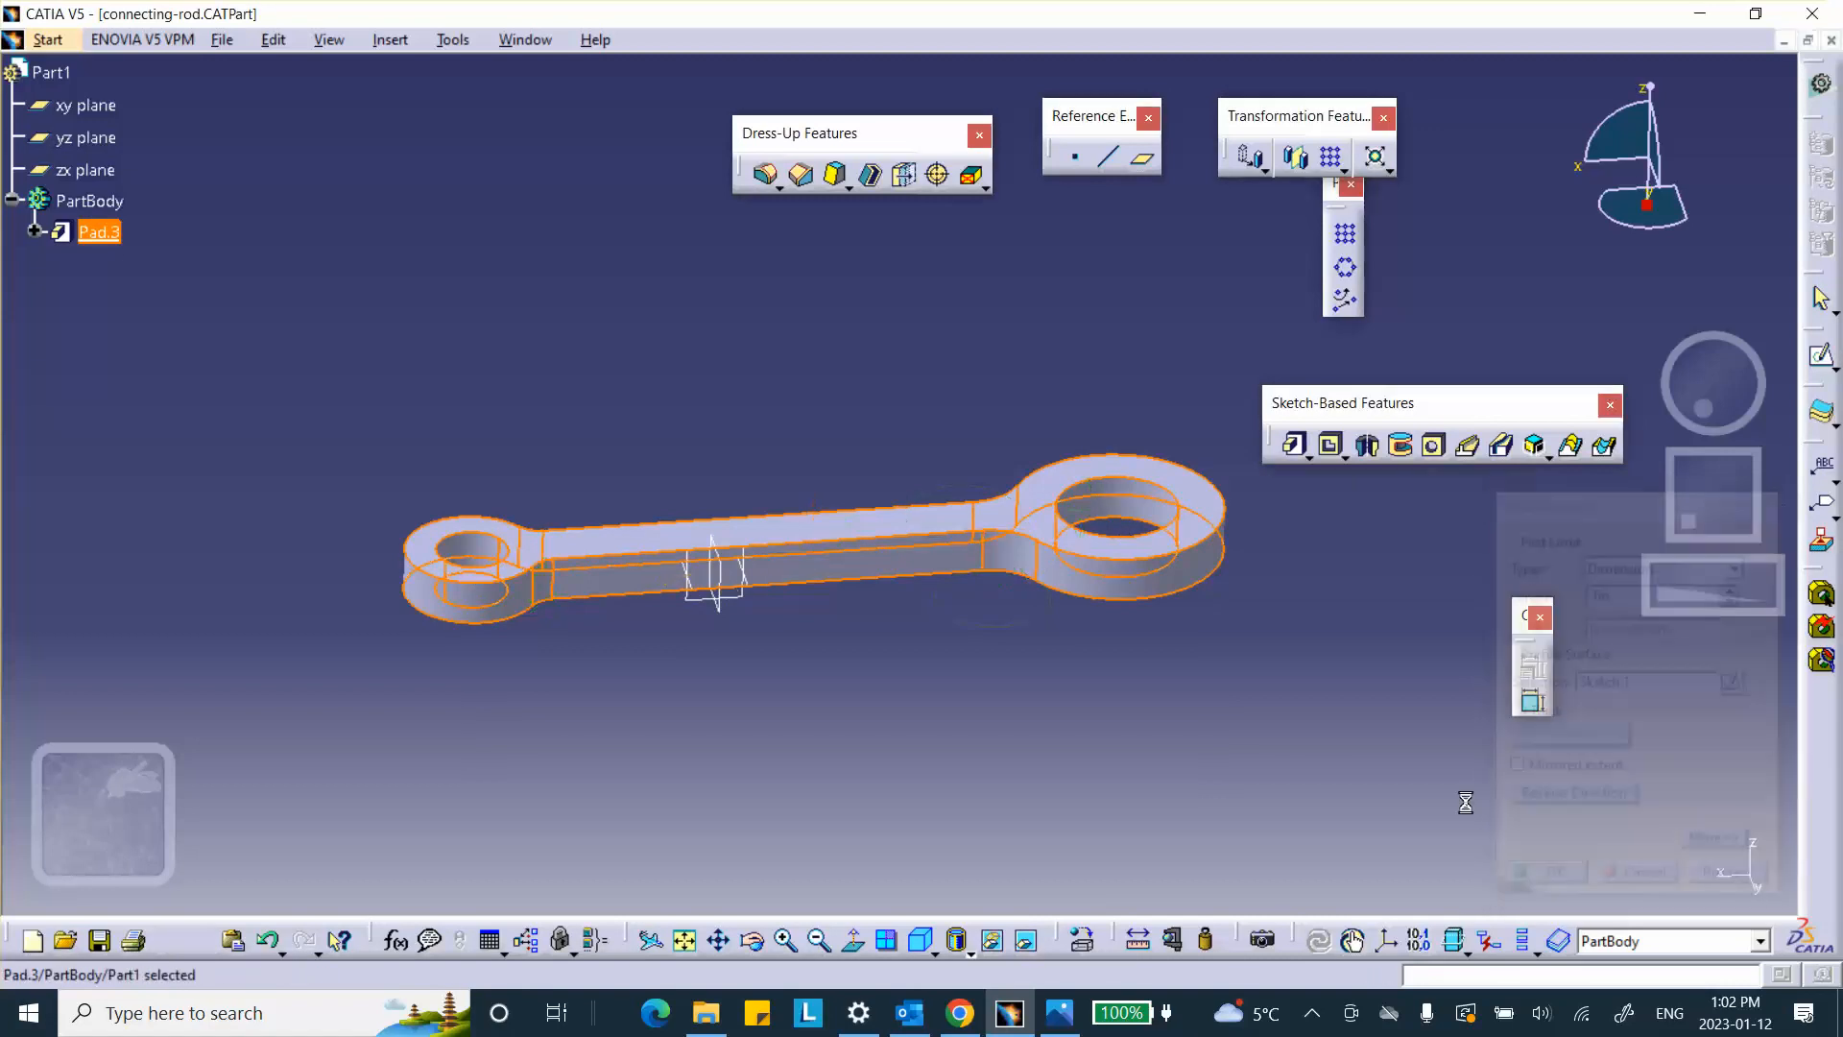
Step: Start a 5 deg draft with the pad's outer side wall as the face to draft
{"action": "left_click", "coordinate": [835, 183]}
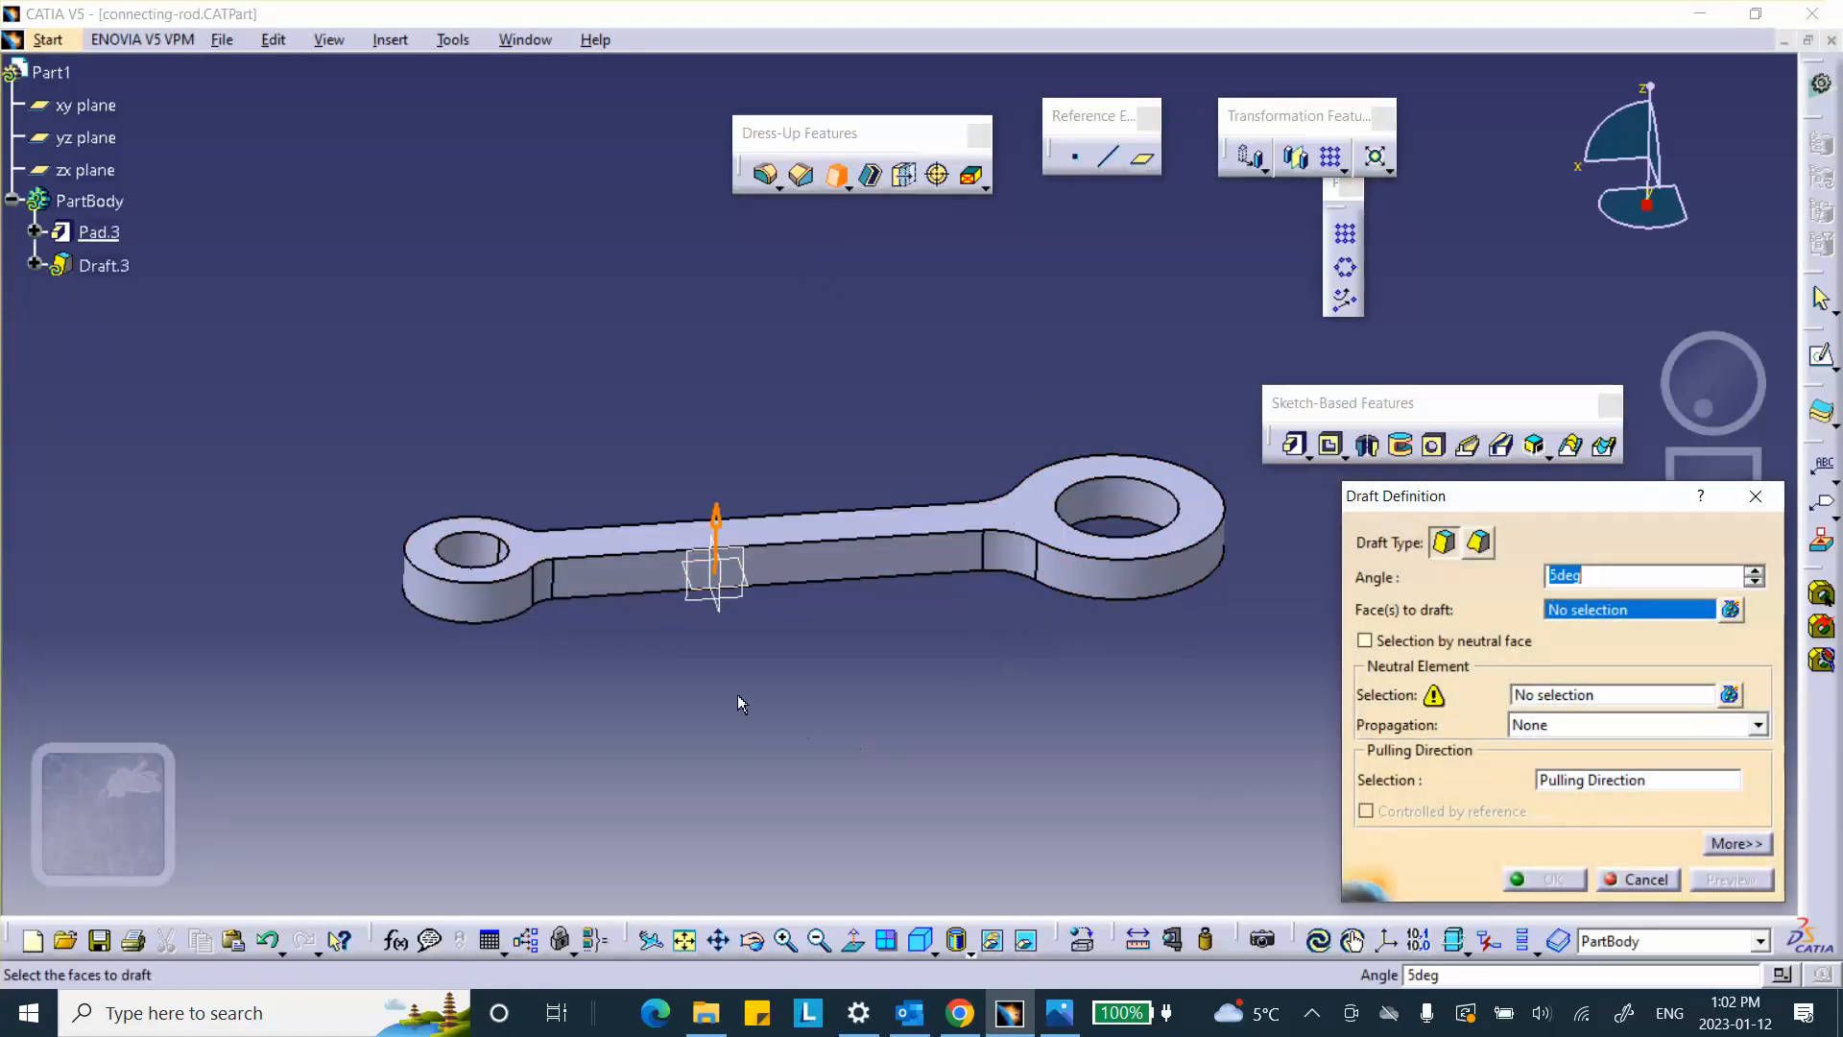
{"action": "left_click", "coordinate": [465, 614]}
{"action": "middle_click_drag", "start_coordinate": [666, 652], "coordinate": [936, 605]}
{"action": "middle_click_drag", "start_coordinate": [1092, 614], "coordinate": [1142, 653]}
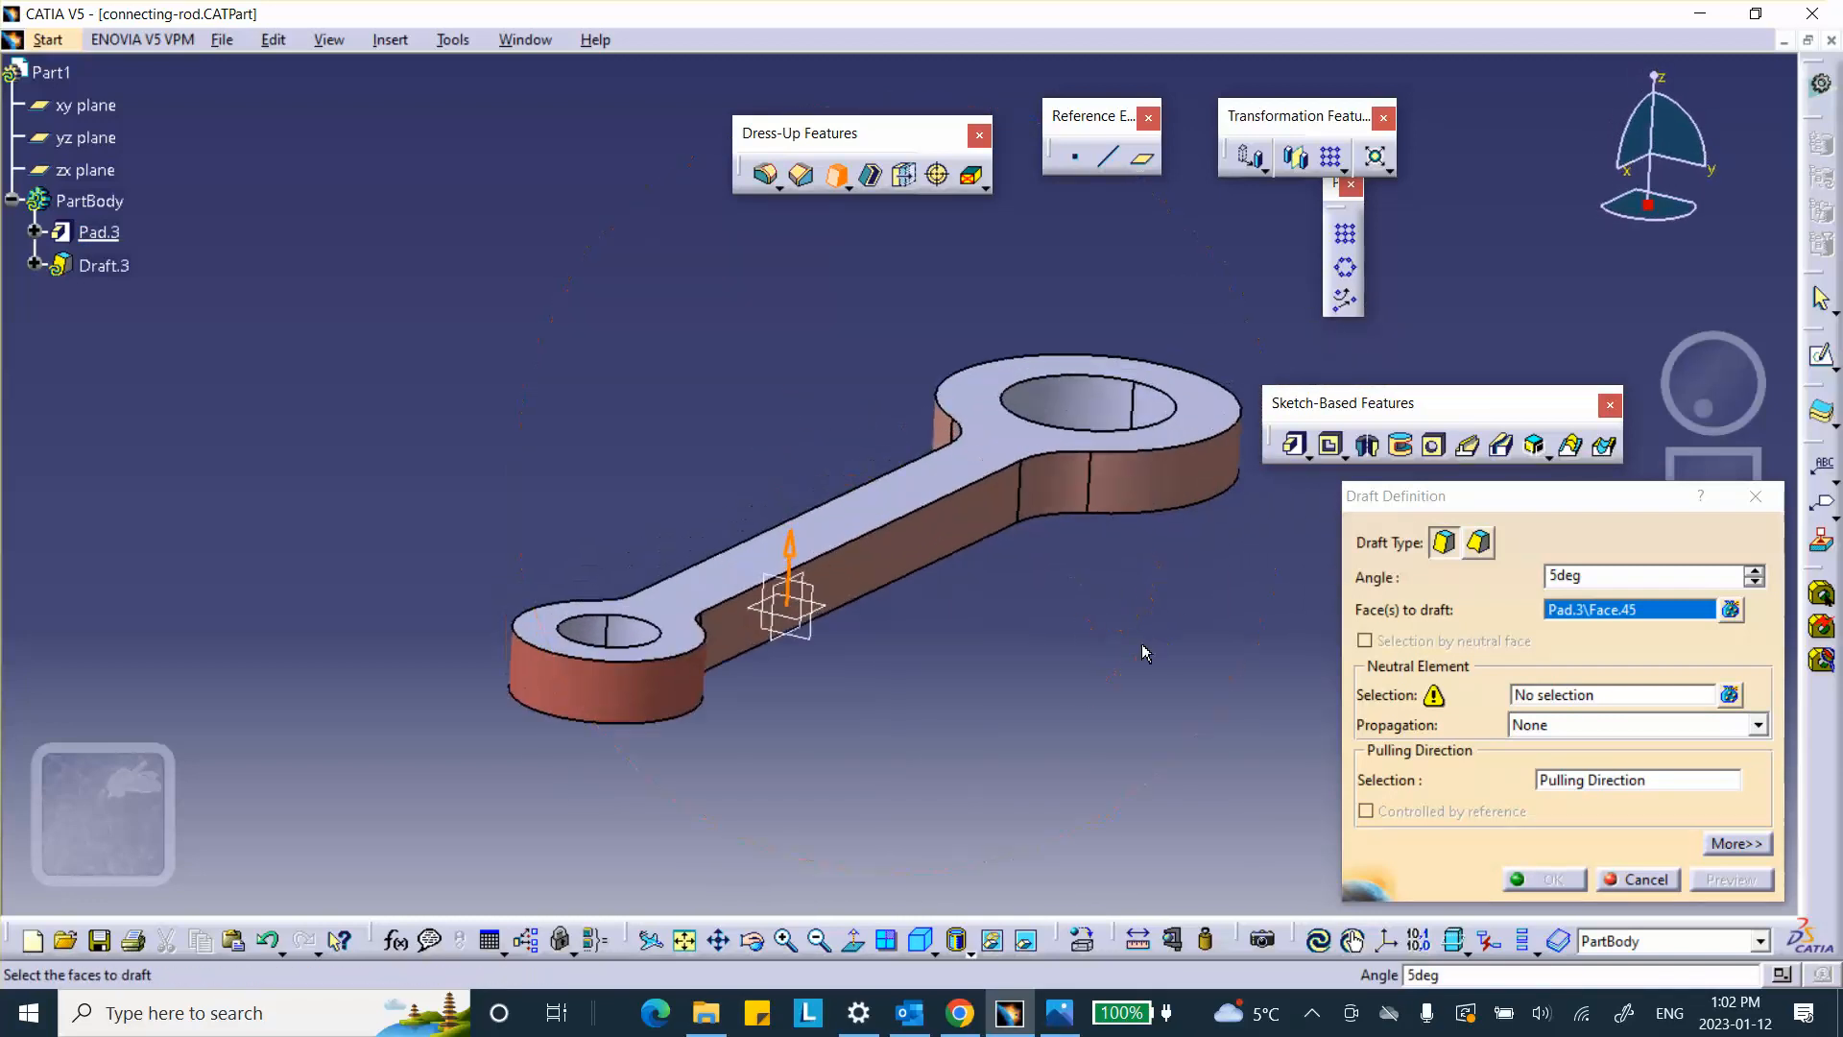
Step: Apply the draft with the pad's flat underside face as neutral element and propagation set to None
{"action": "left_click", "coordinate": [1601, 703]}
{"action": "middle_click_drag", "start_coordinate": [1137, 600], "coordinate": [1263, 651]}
{"action": "left_click", "coordinate": [948, 442]}
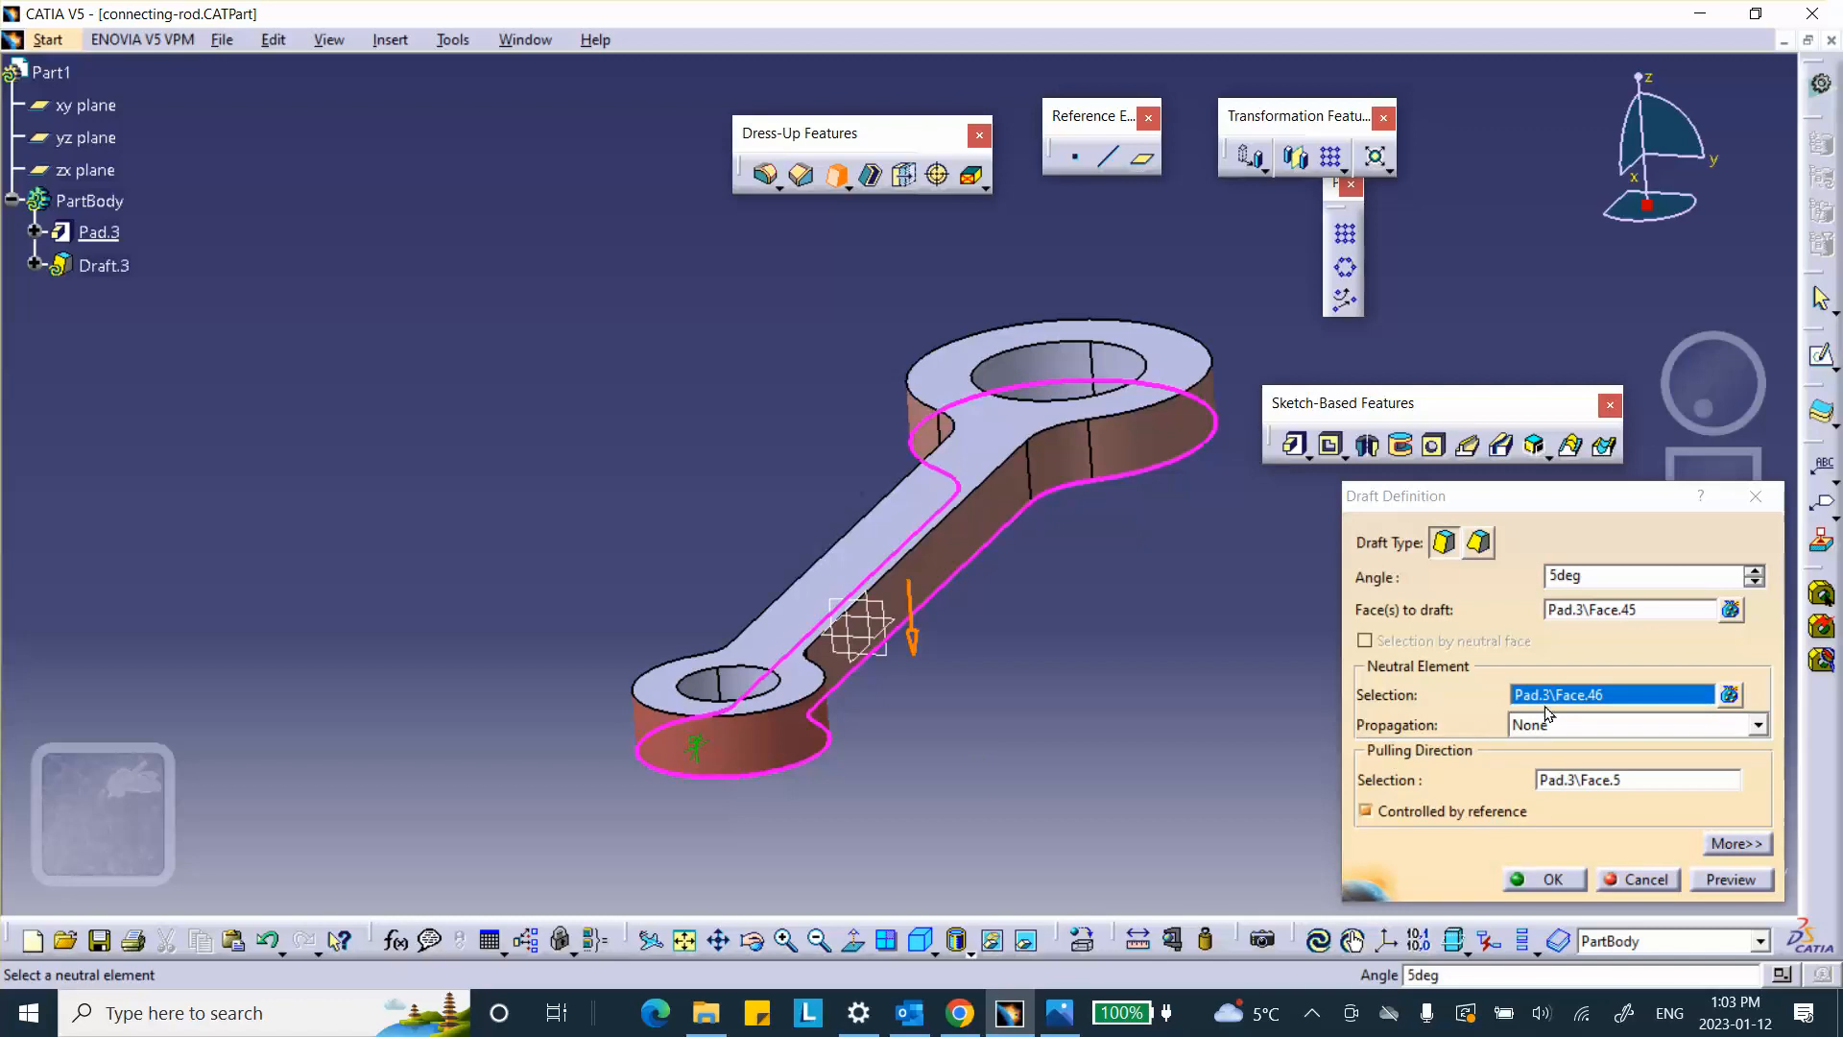
{"action": "left_click", "coordinate": [1761, 727]}
{"action": "left_click", "coordinate": [1760, 727]}
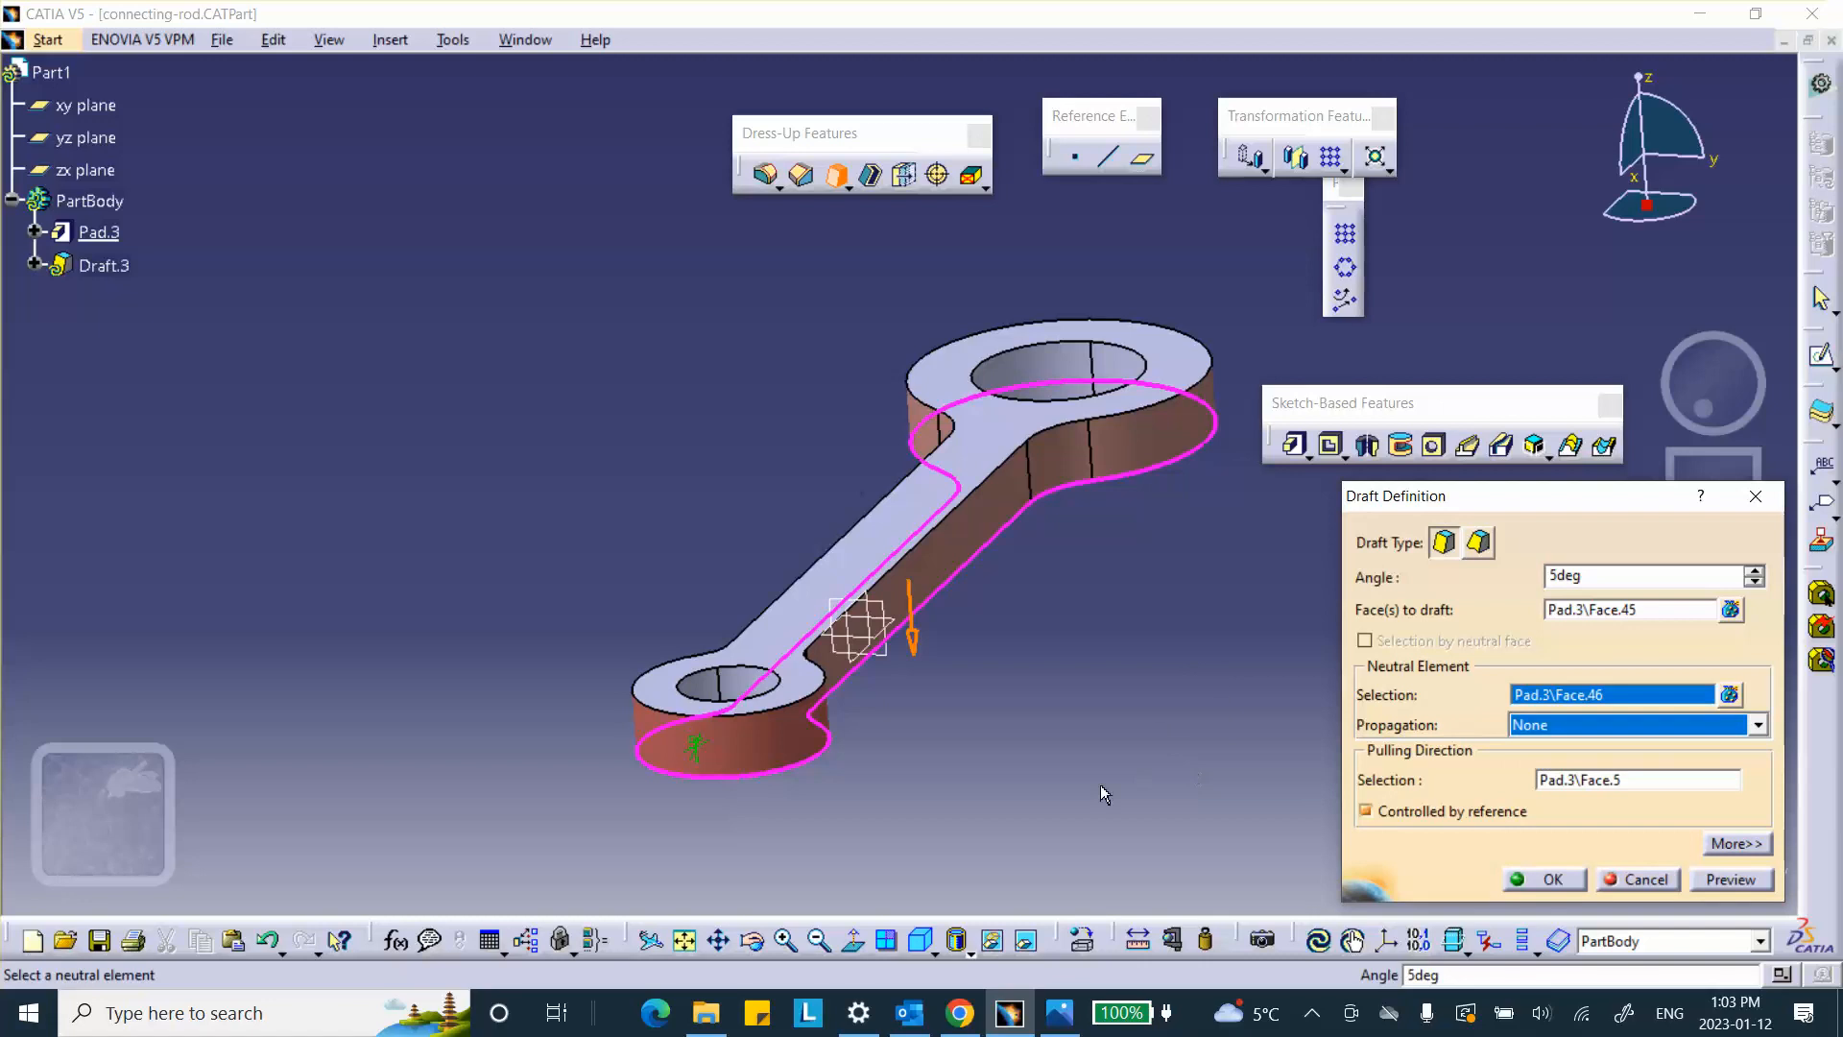
{"action": "middle_click_drag", "start_coordinate": [1100, 785], "coordinate": [1061, 781]}
{"action": "middle_click_drag", "start_coordinate": [1191, 706], "coordinate": [962, 710]}
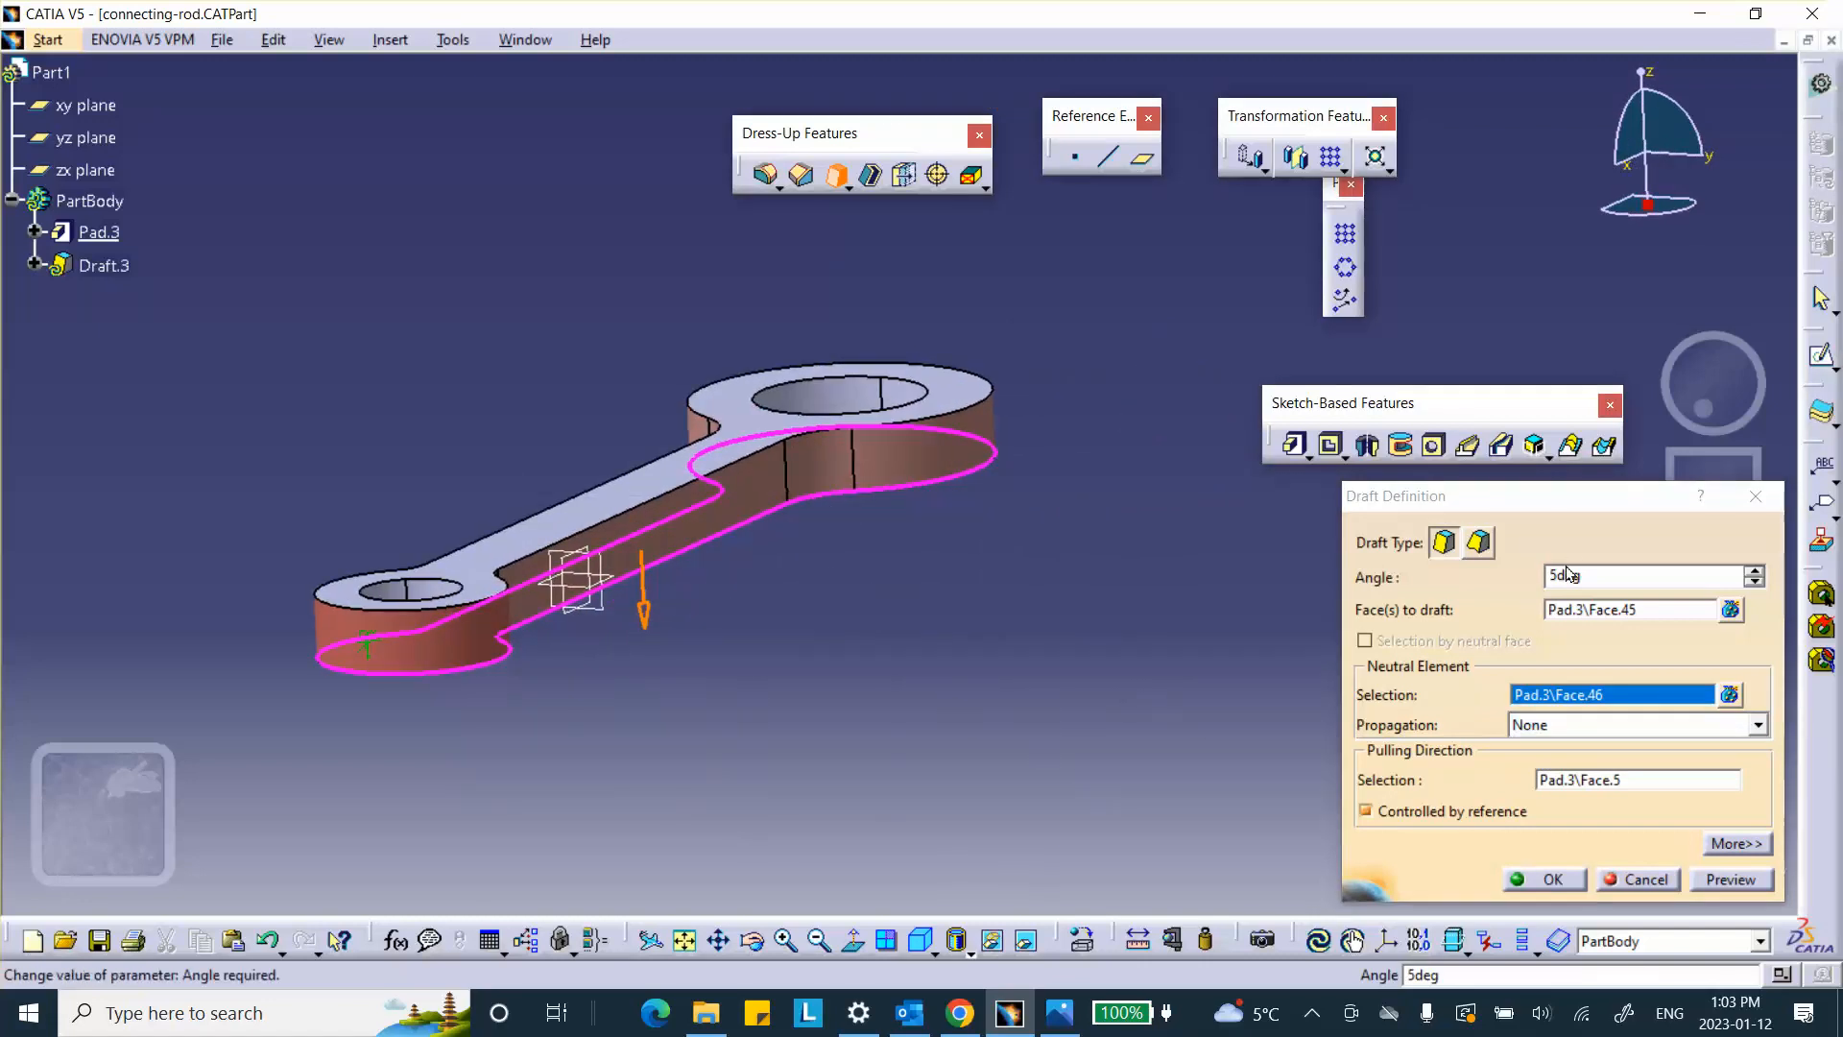
{"action": "left_click", "coordinate": [1555, 881]}
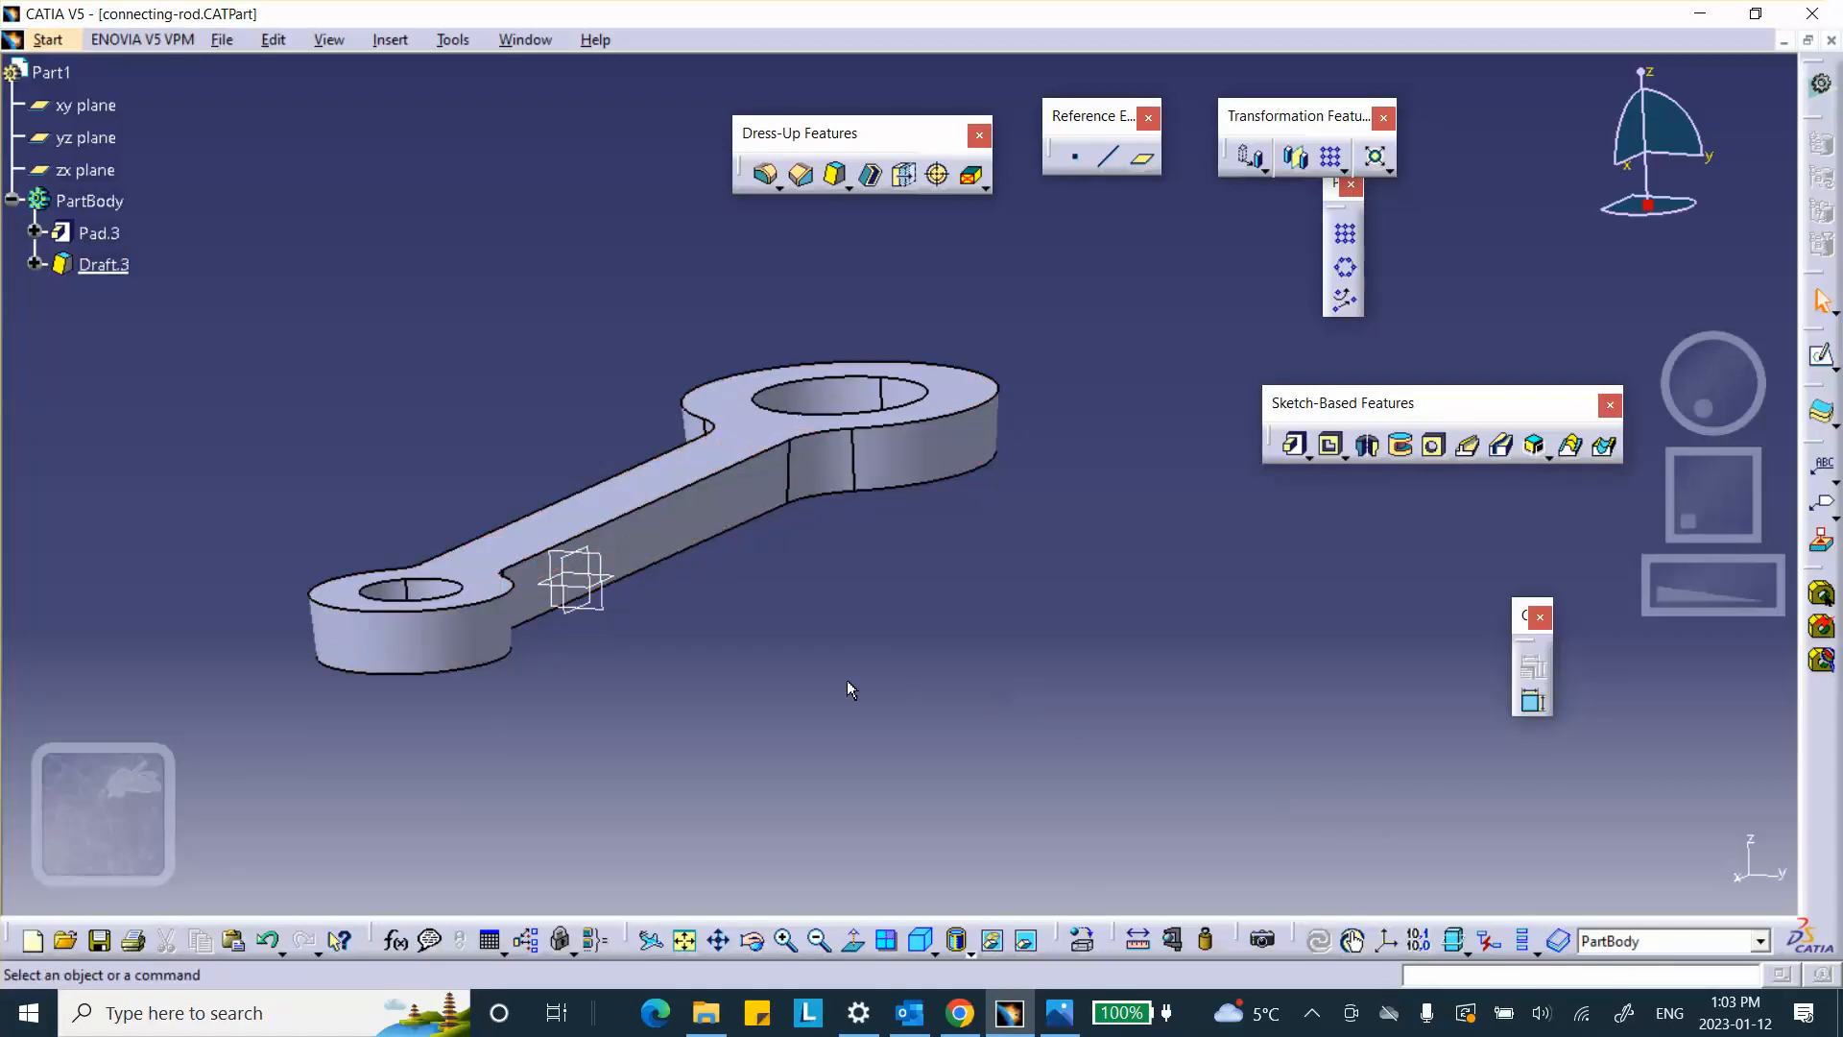
{"action": "middle_click_drag", "start_coordinate": [735, 568], "coordinate": [732, 522]}
{"action": "double_click", "coordinate": [113, 268]}
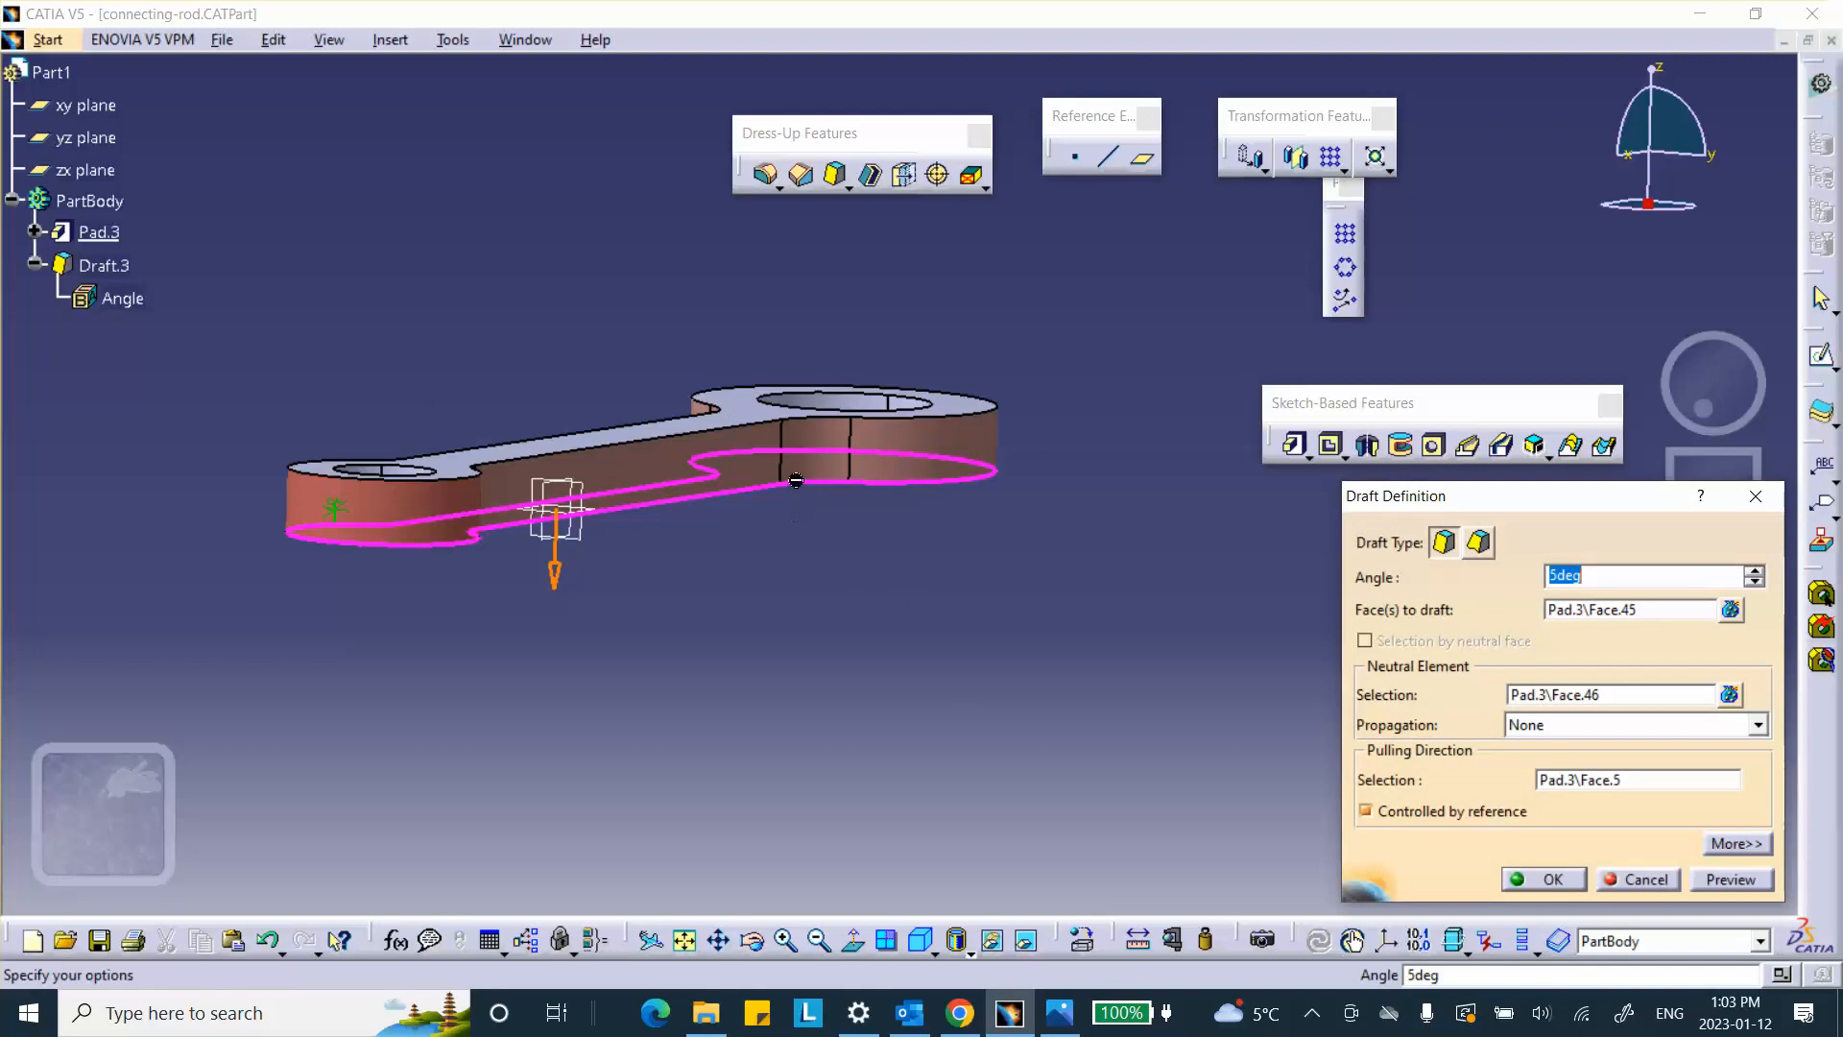
{"action": "left_click", "coordinate": [1584, 881]}
Step: Mirror the drafted solid about the pad's flat upper face
{"action": "middle_click_drag", "start_coordinate": [883, 562], "coordinate": [745, 473]}
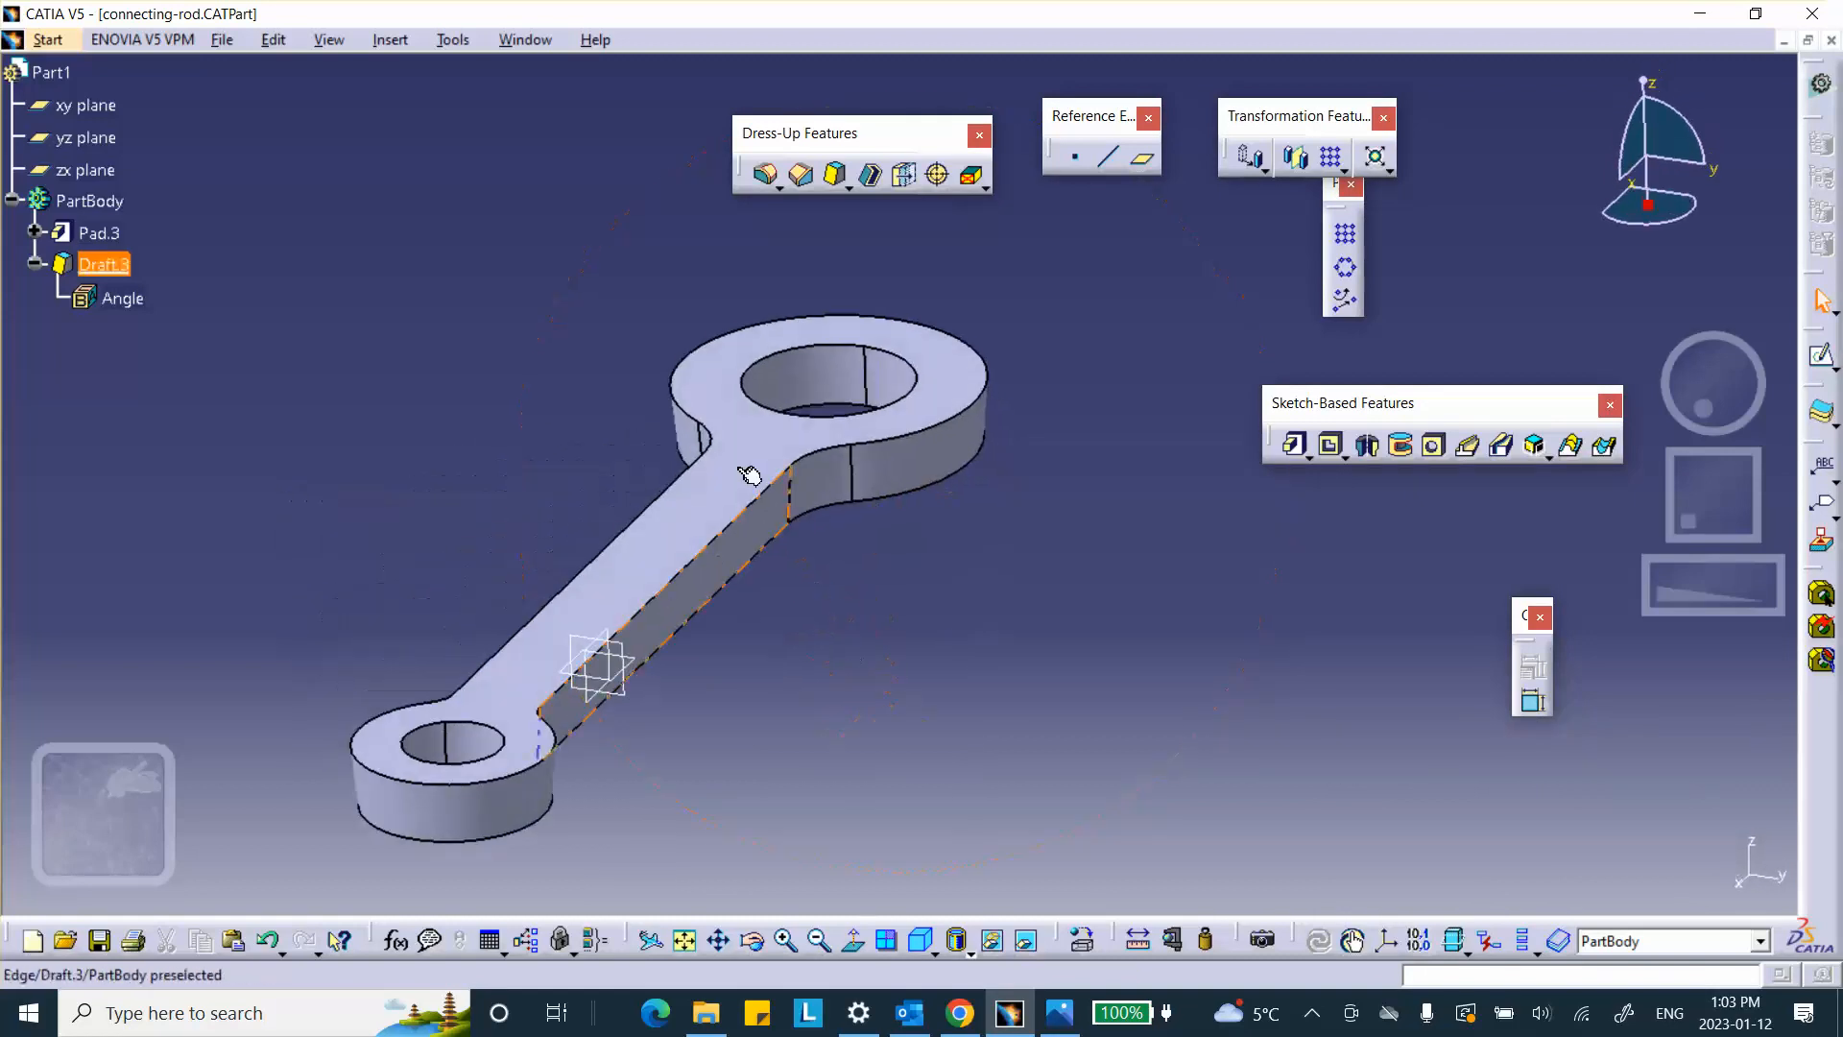
{"action": "left_click", "coordinate": [1295, 155]}
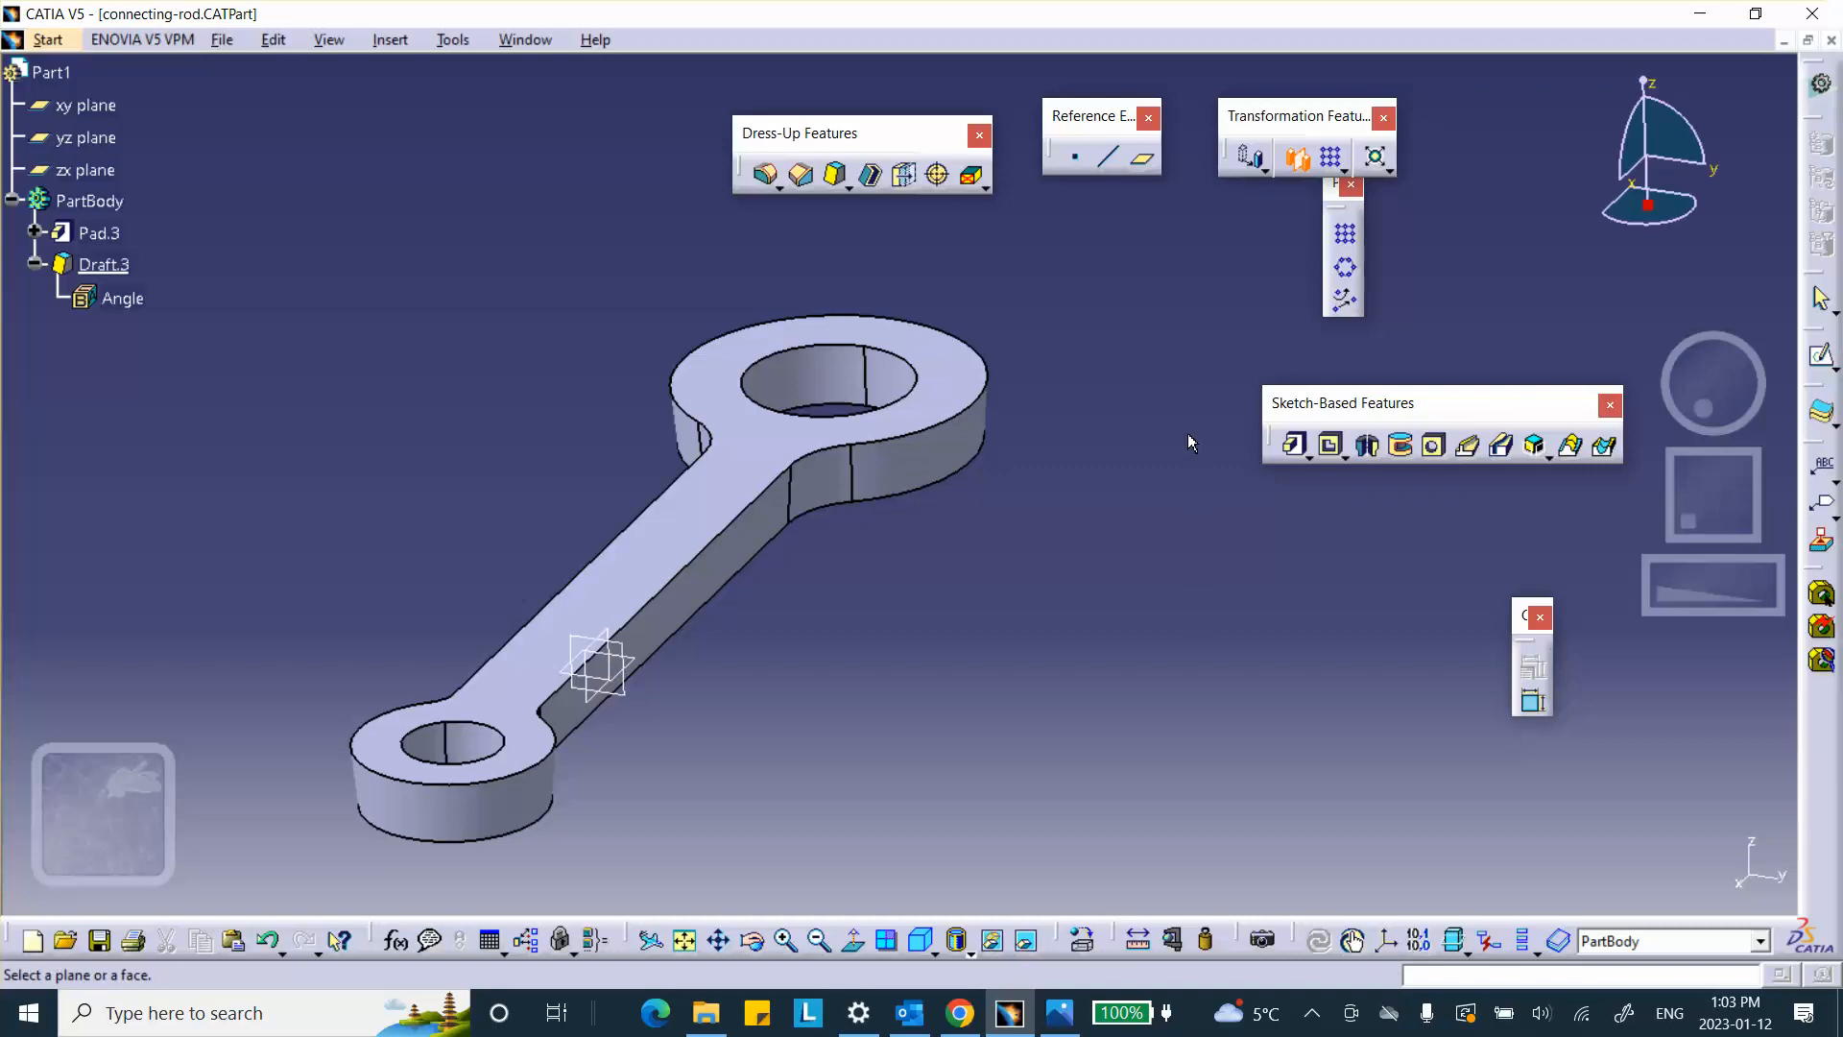
{"action": "left_click", "coordinate": [704, 528]}
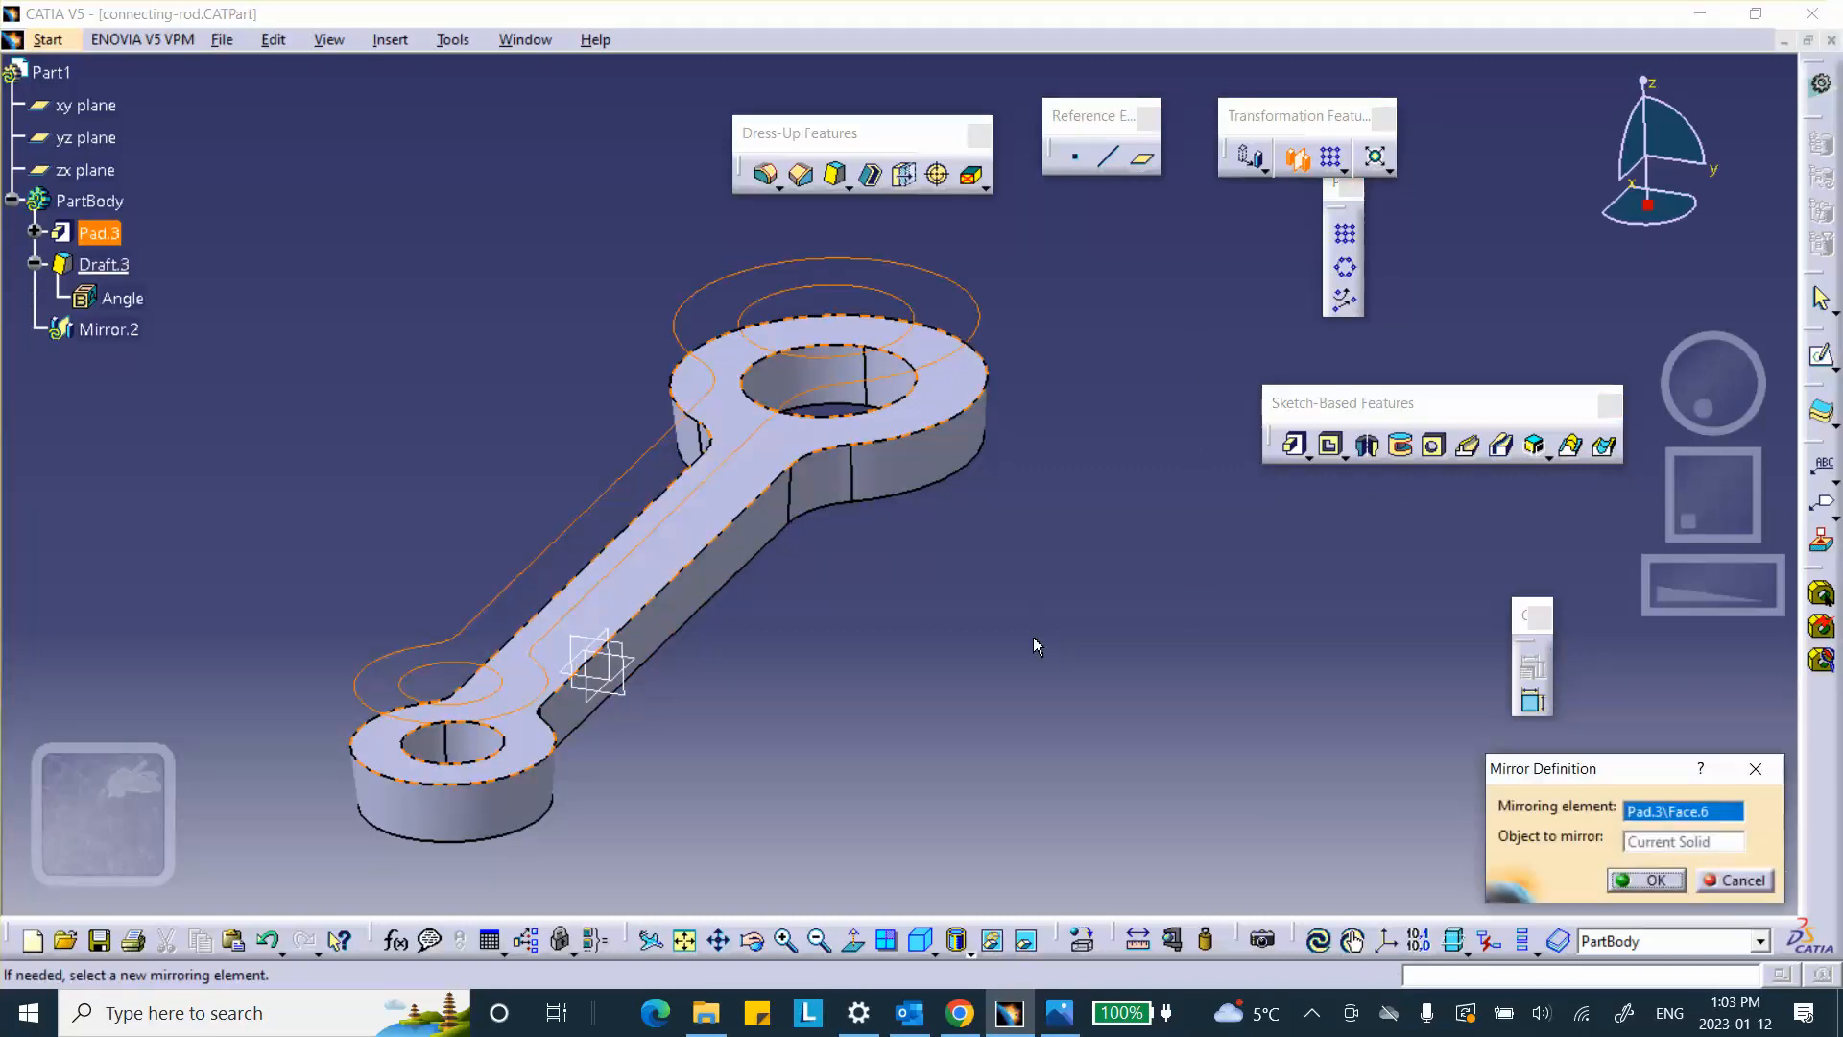
{"action": "left_click", "coordinate": [1663, 880]}
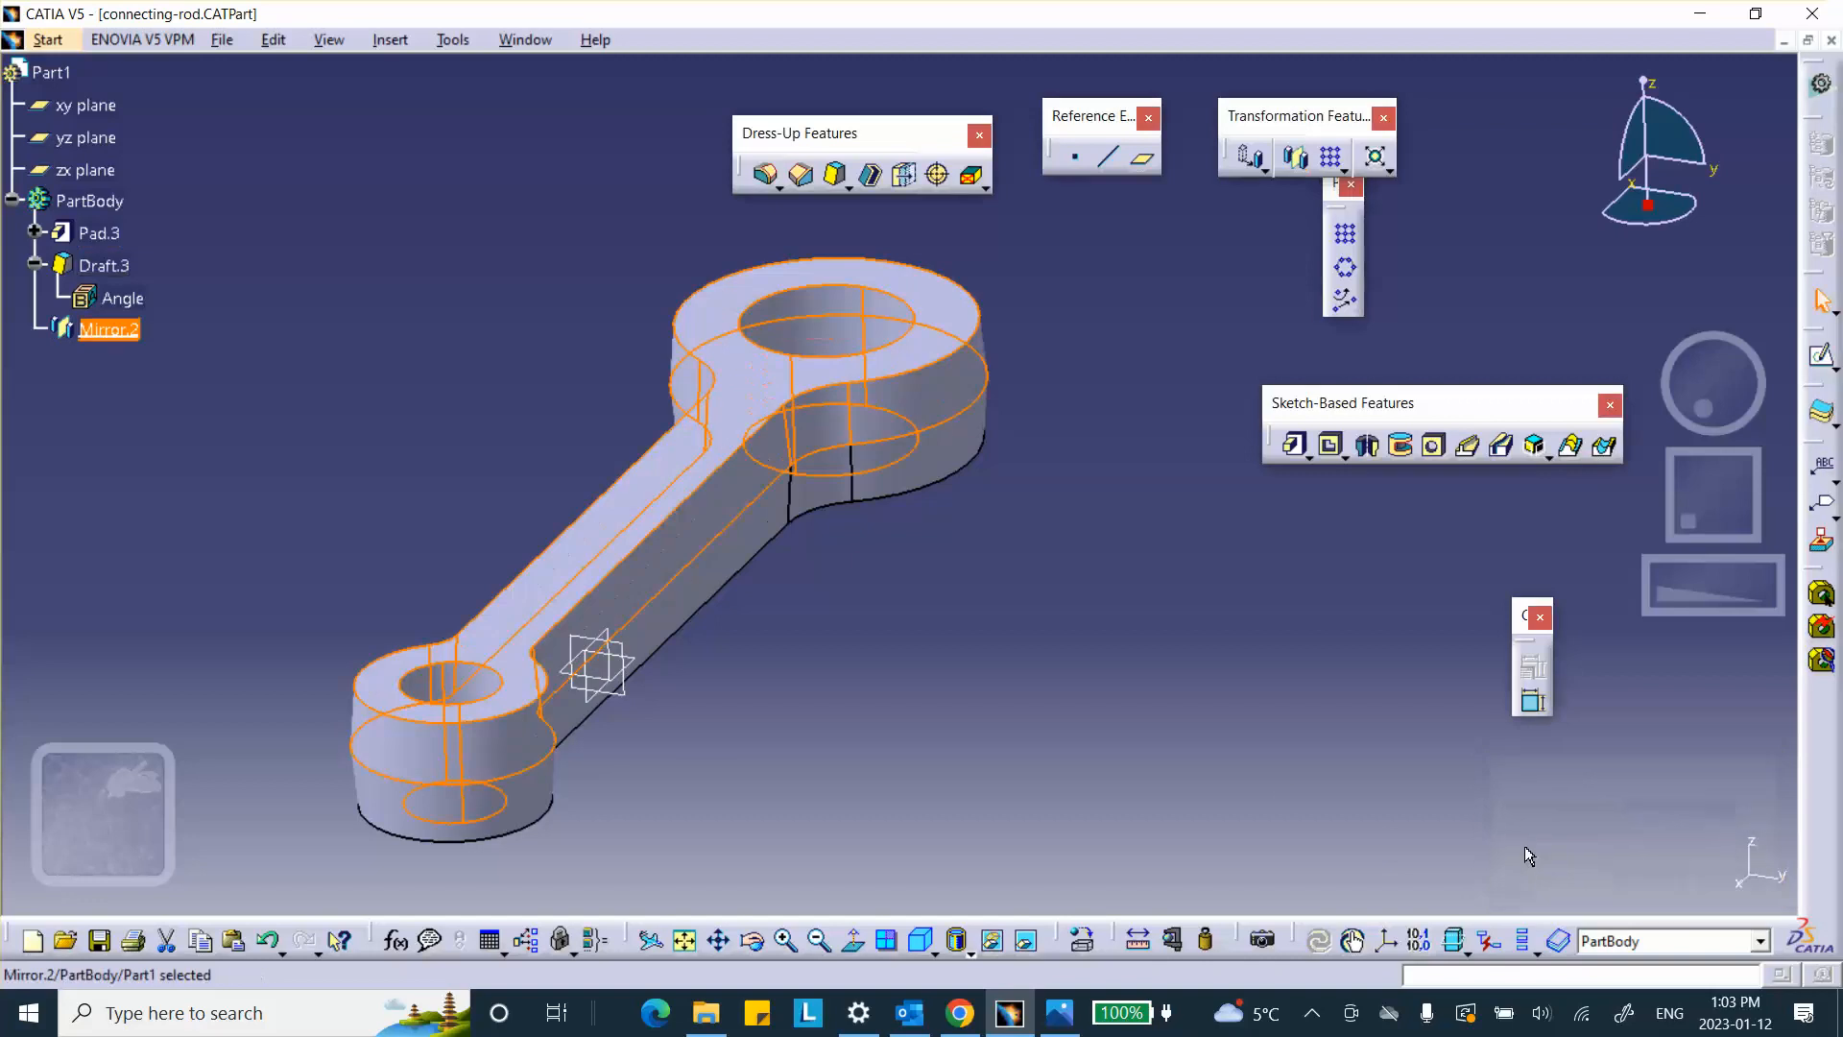
{"action": "middle_click_drag", "start_coordinate": [1201, 751], "coordinate": [1133, 748]}
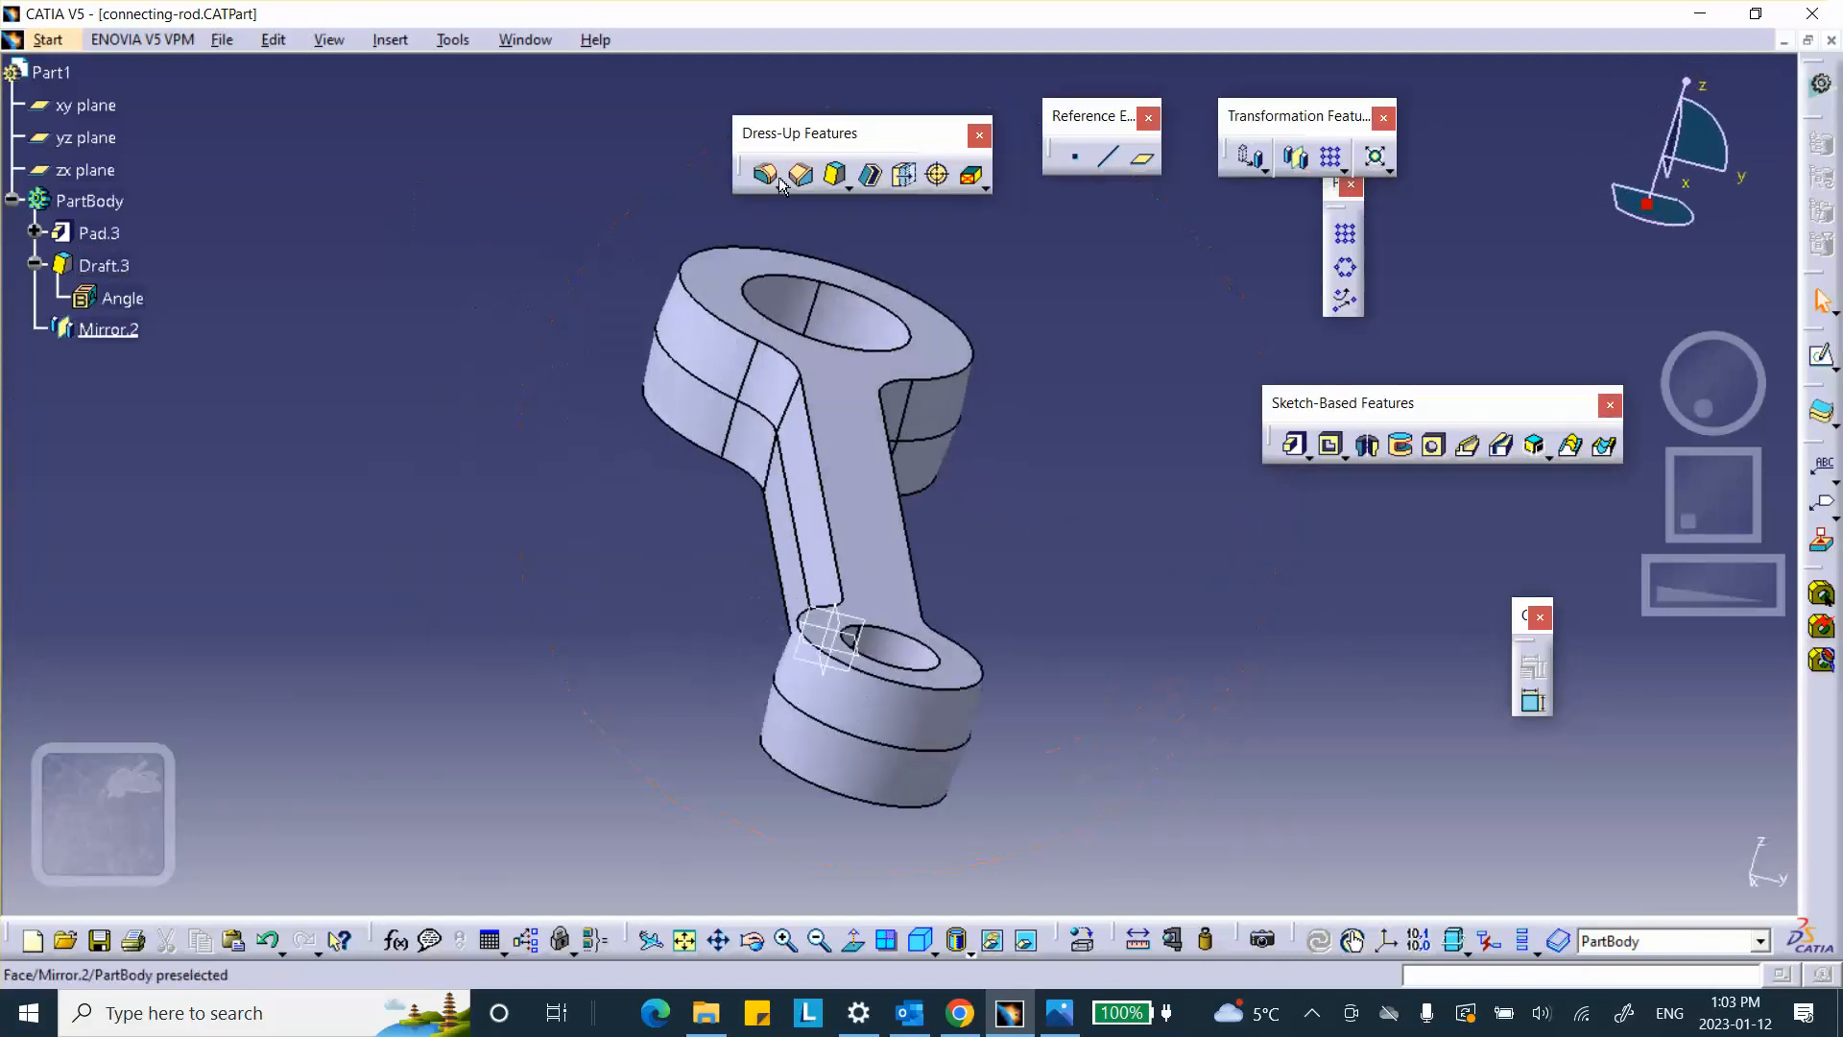
{"action": "left_click", "coordinate": [849, 187]}
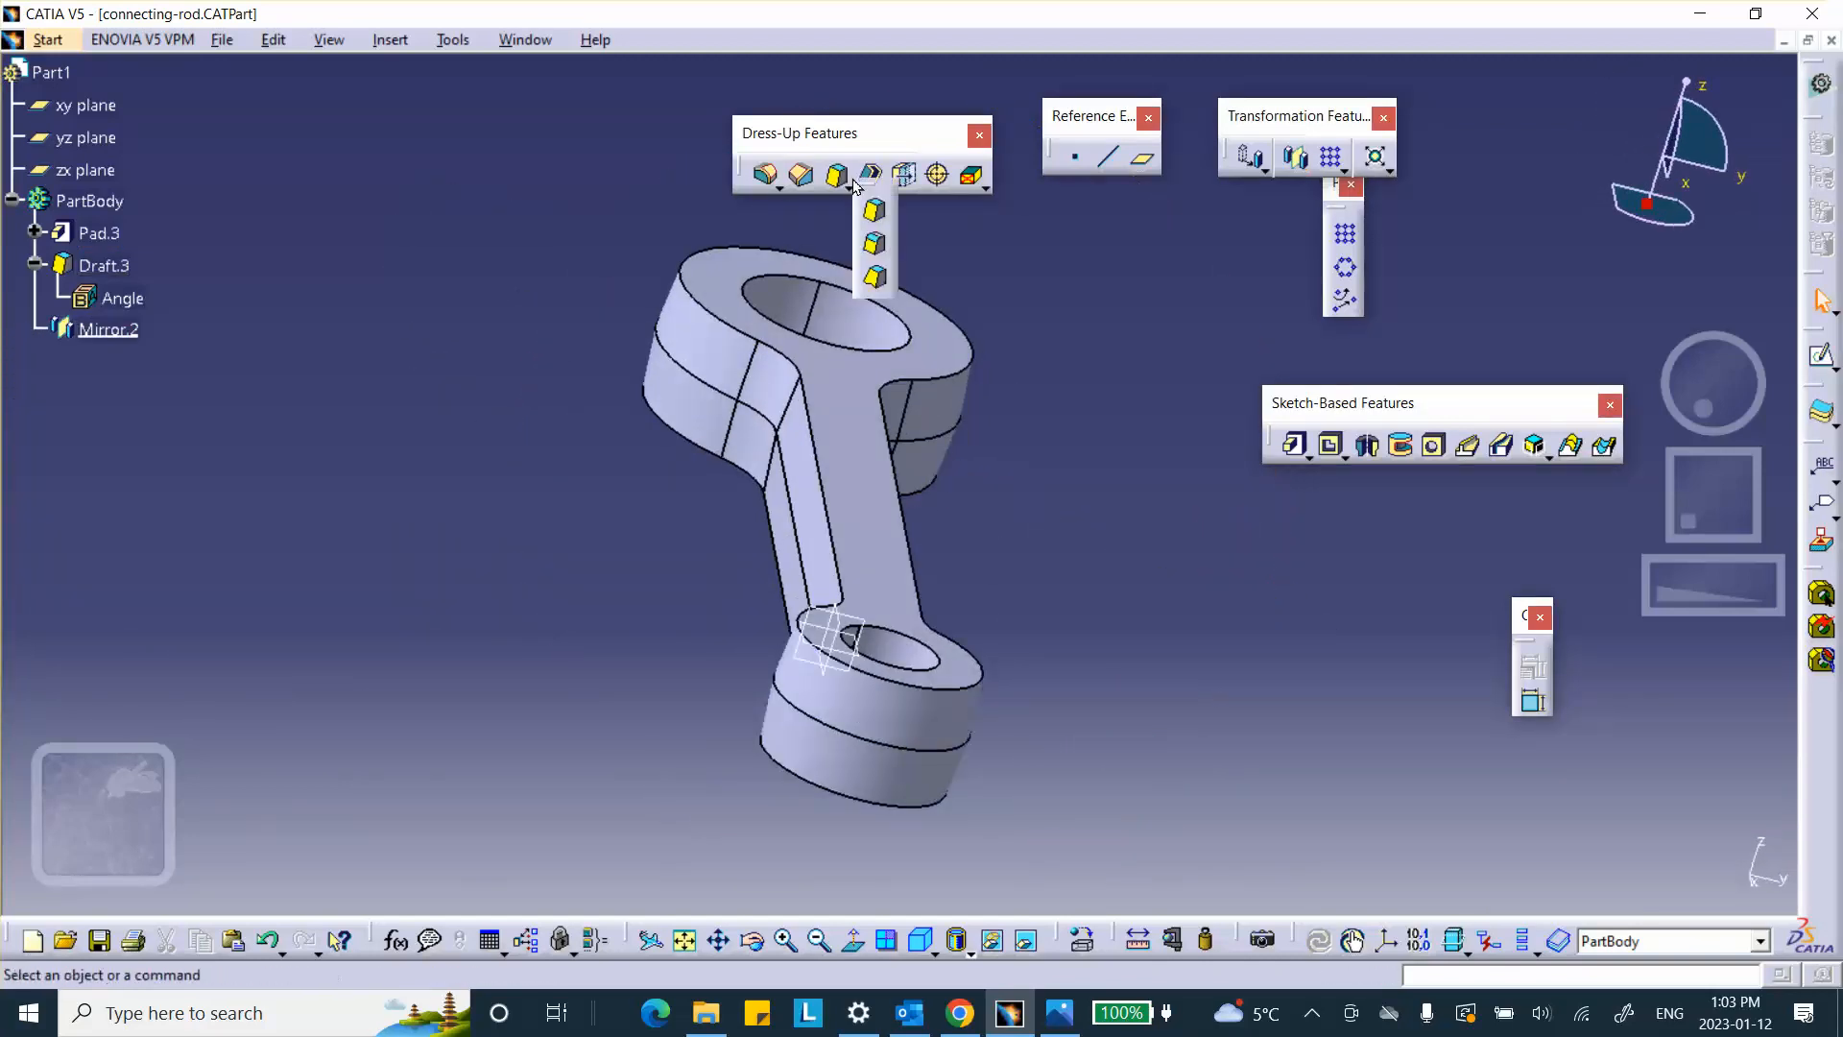
{"action": "left_click", "coordinate": [960, 252]}
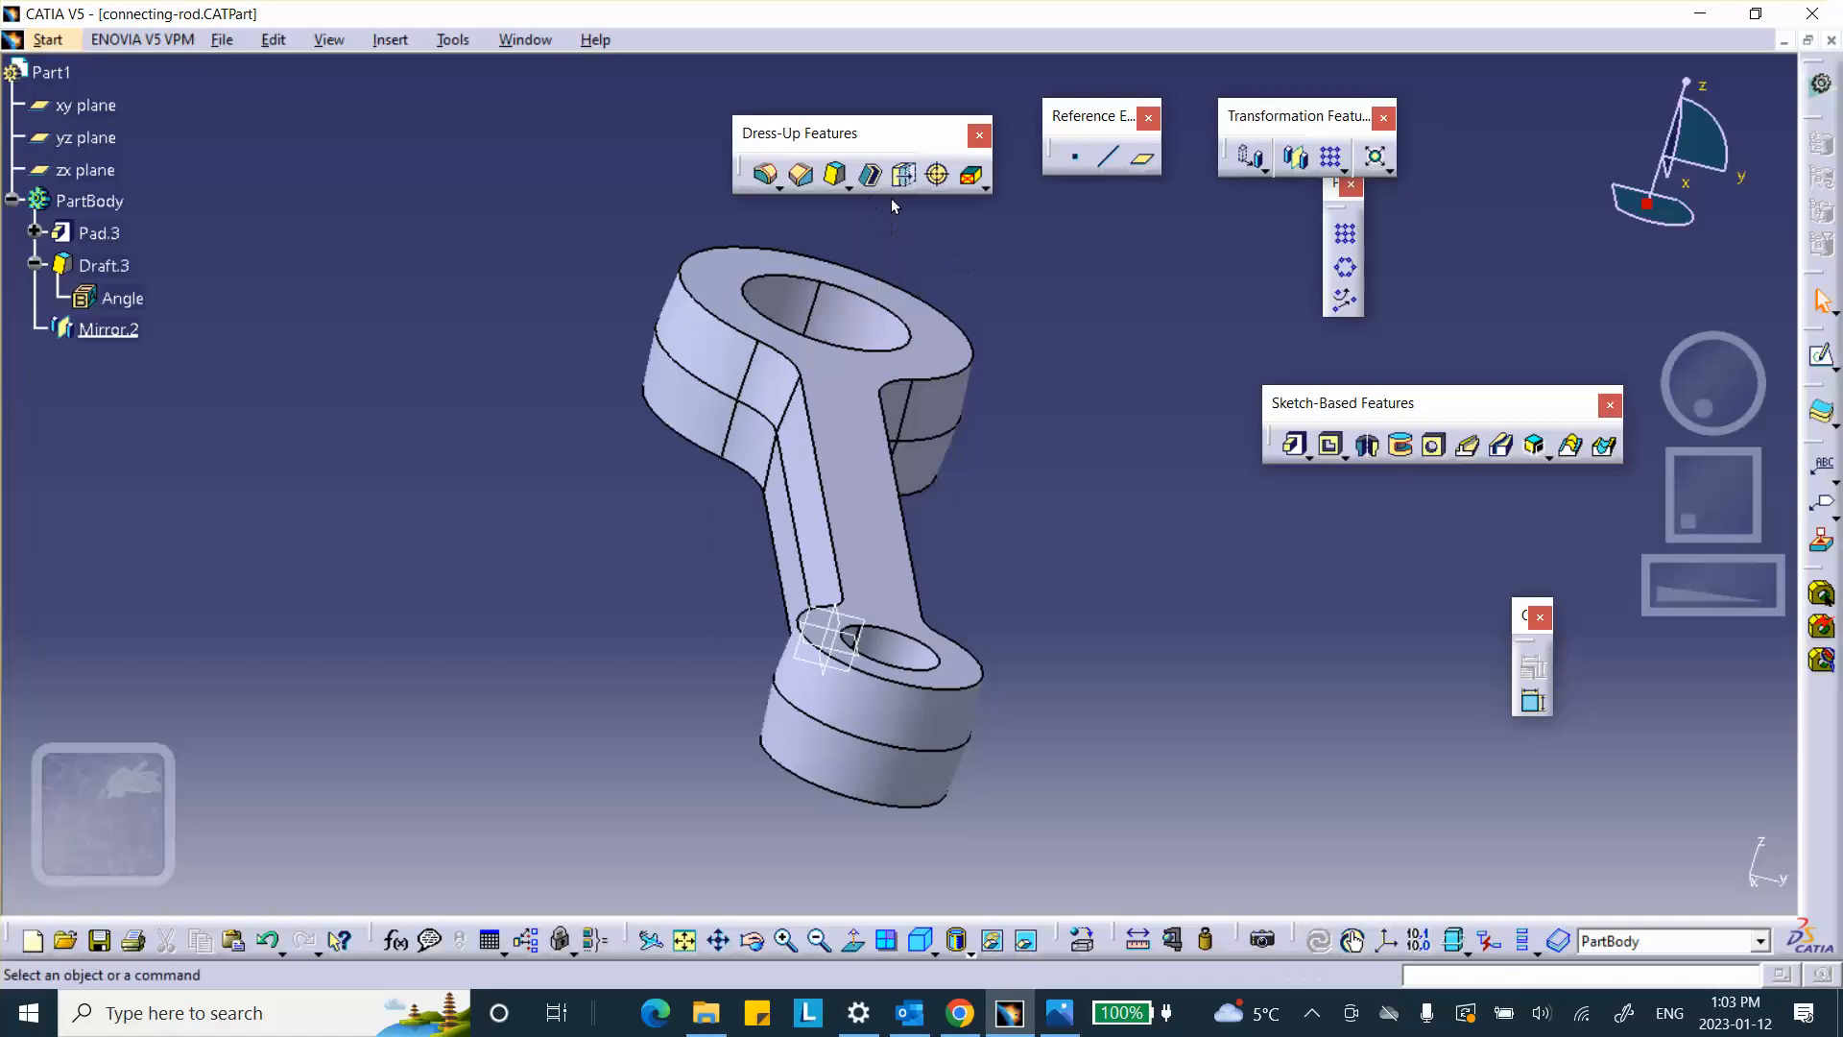
{"action": "left_click", "coordinate": [1307, 451]}
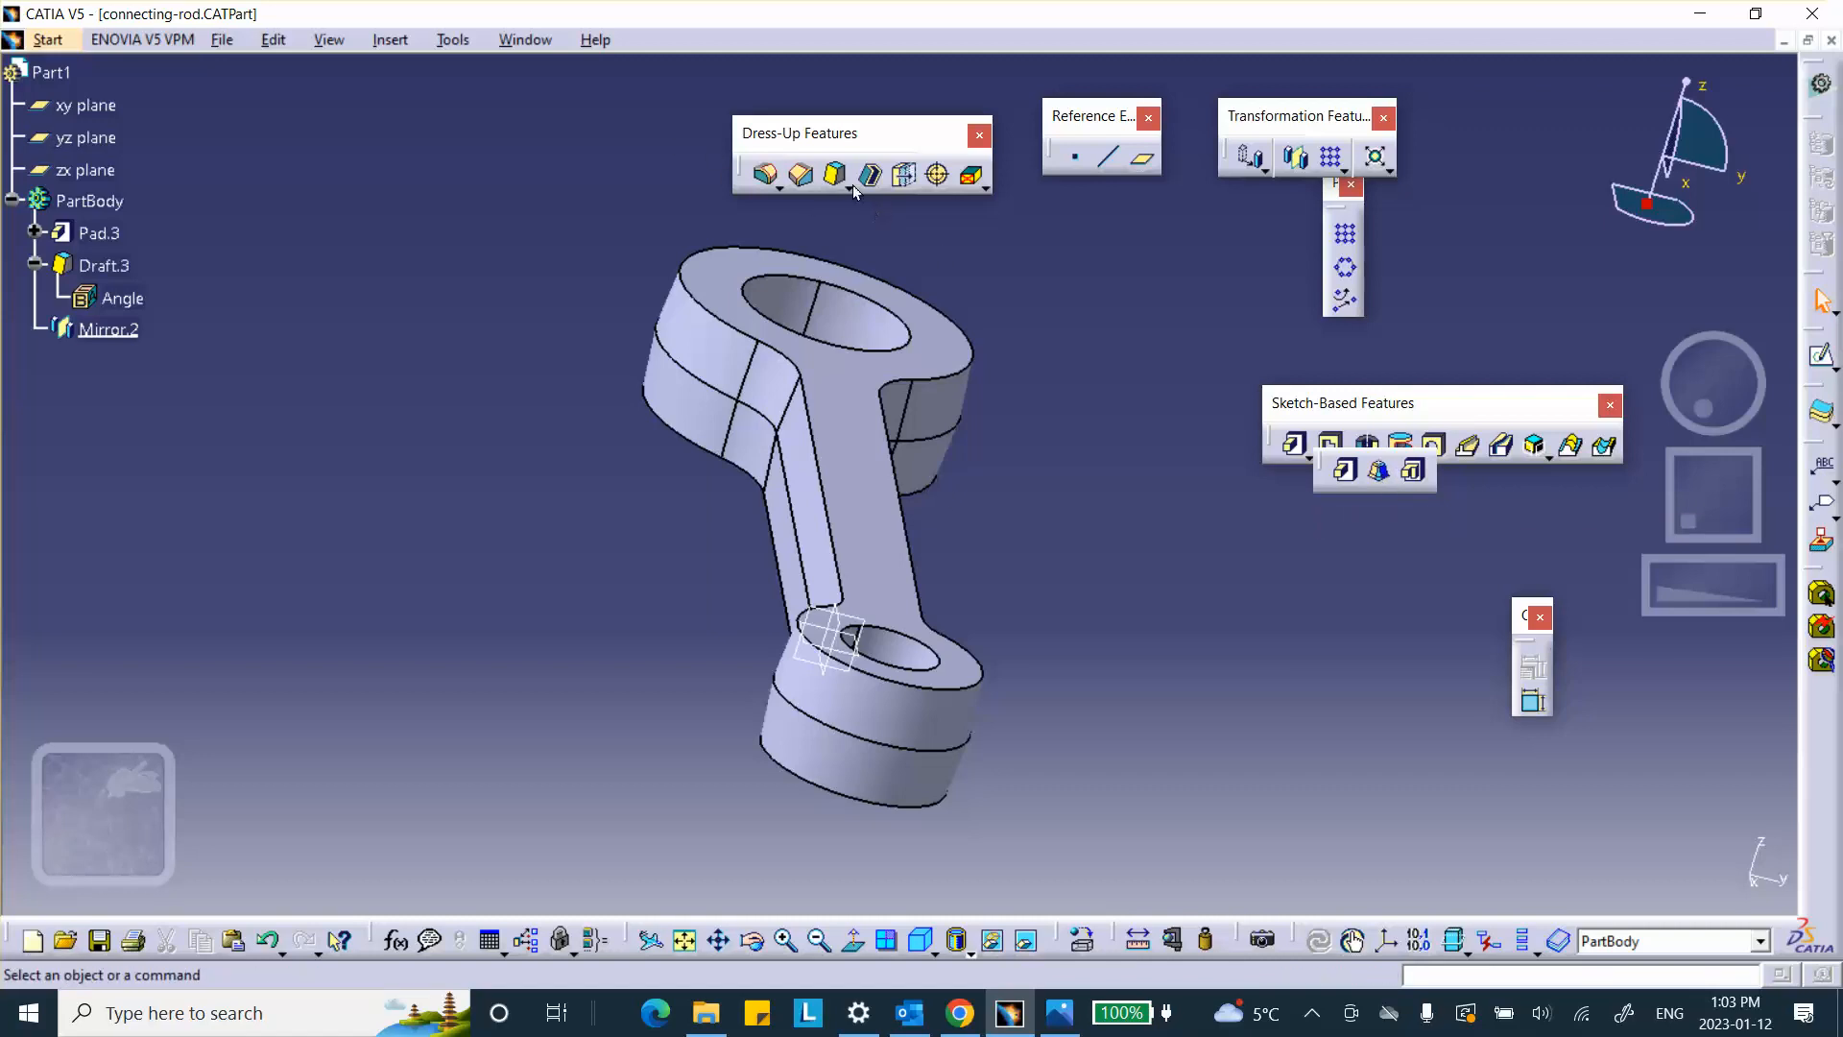
{"action": "left_click", "coordinate": [1064, 311]}
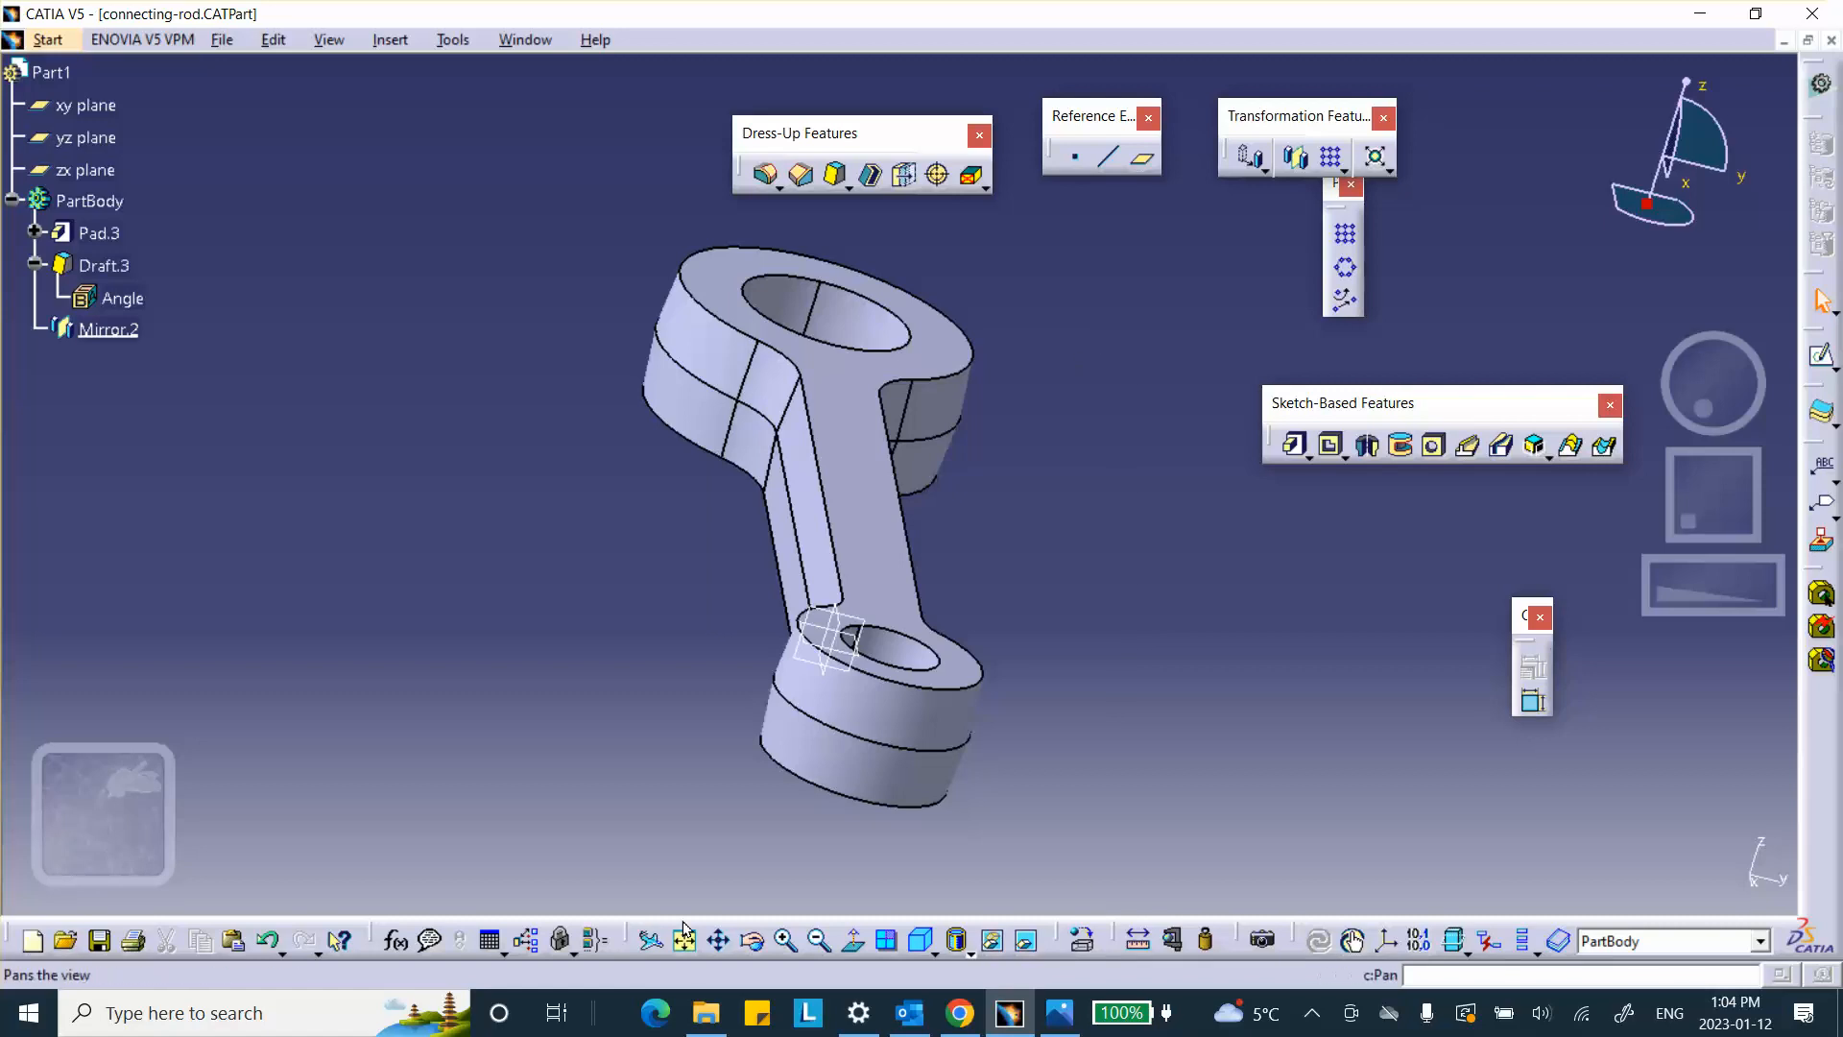
{"action": "left_click", "coordinate": [919, 939]}
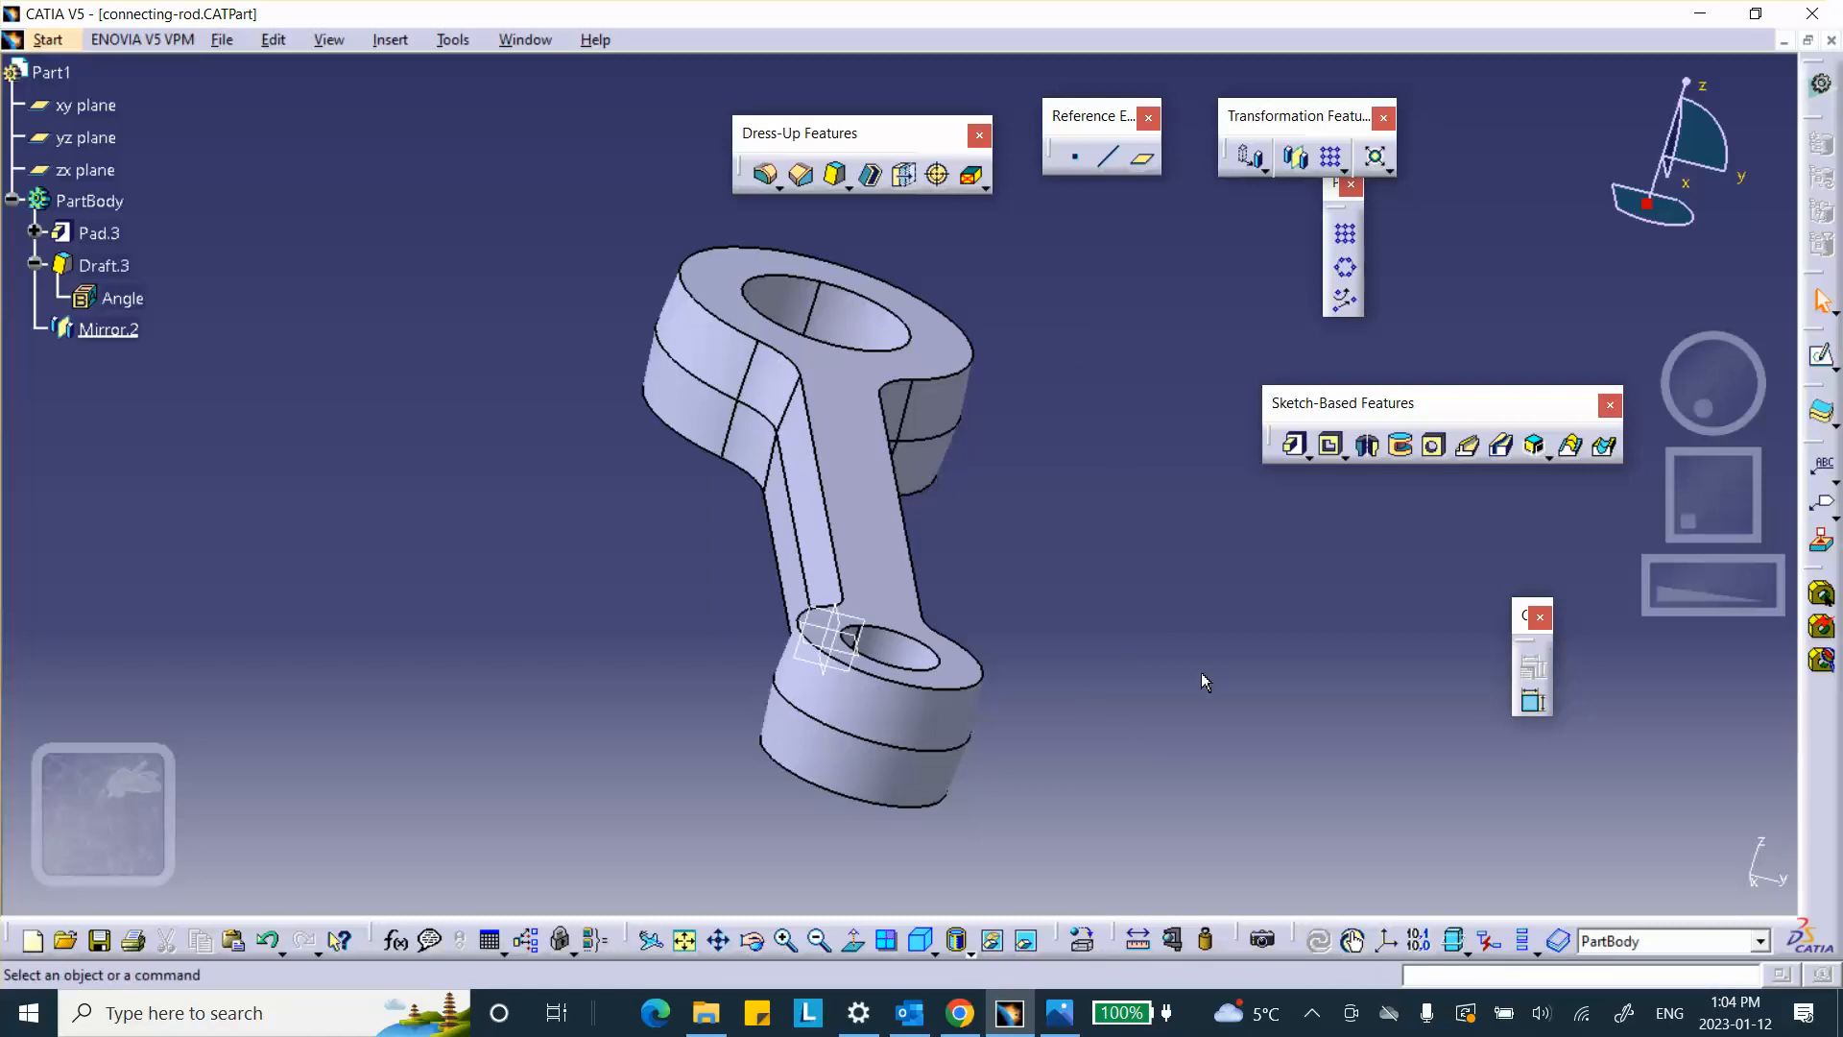